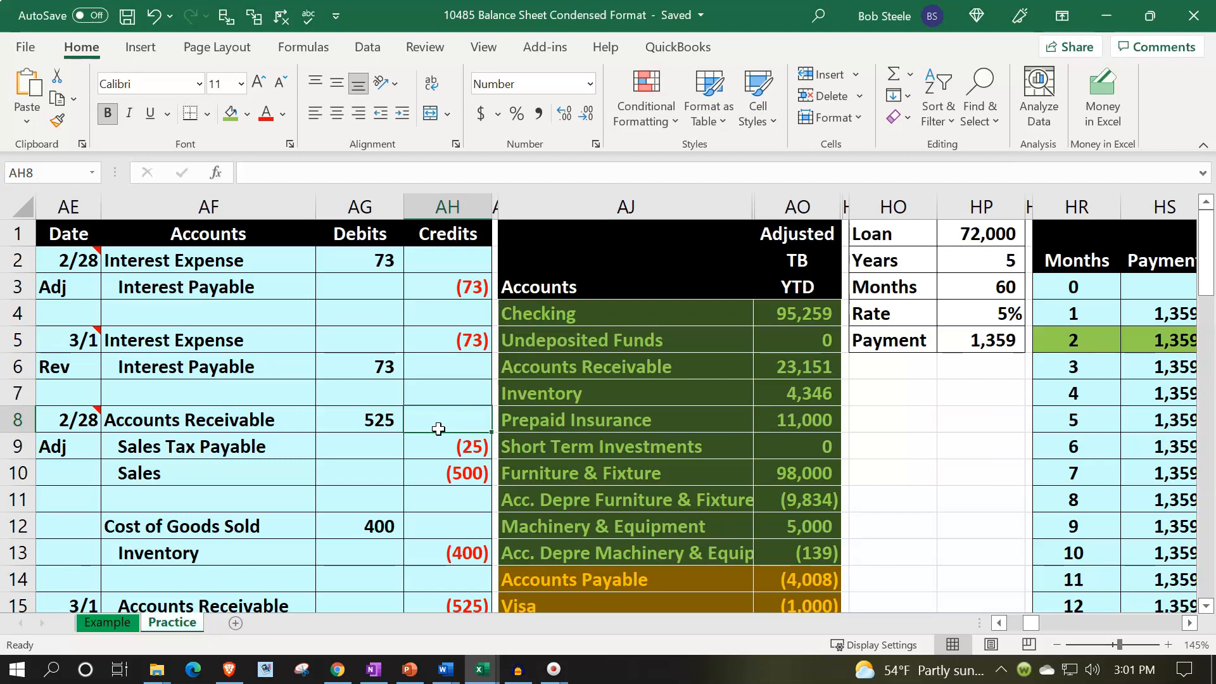
click(156, 625)
click(122, 626)
click(145, 634)
click(760, 455)
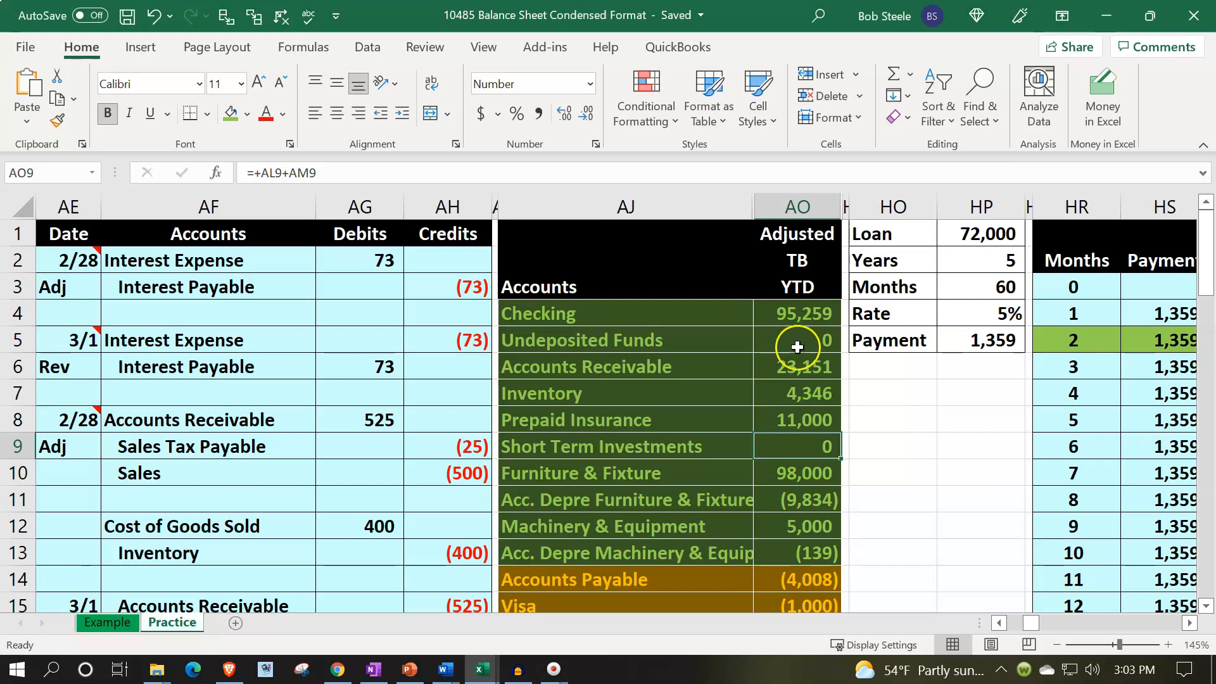
Hide the helper columns from HO through KW that sit between the adjusted trial balance and column KX.
drag(895, 209, 1008, 227)
right_click(562, 364)
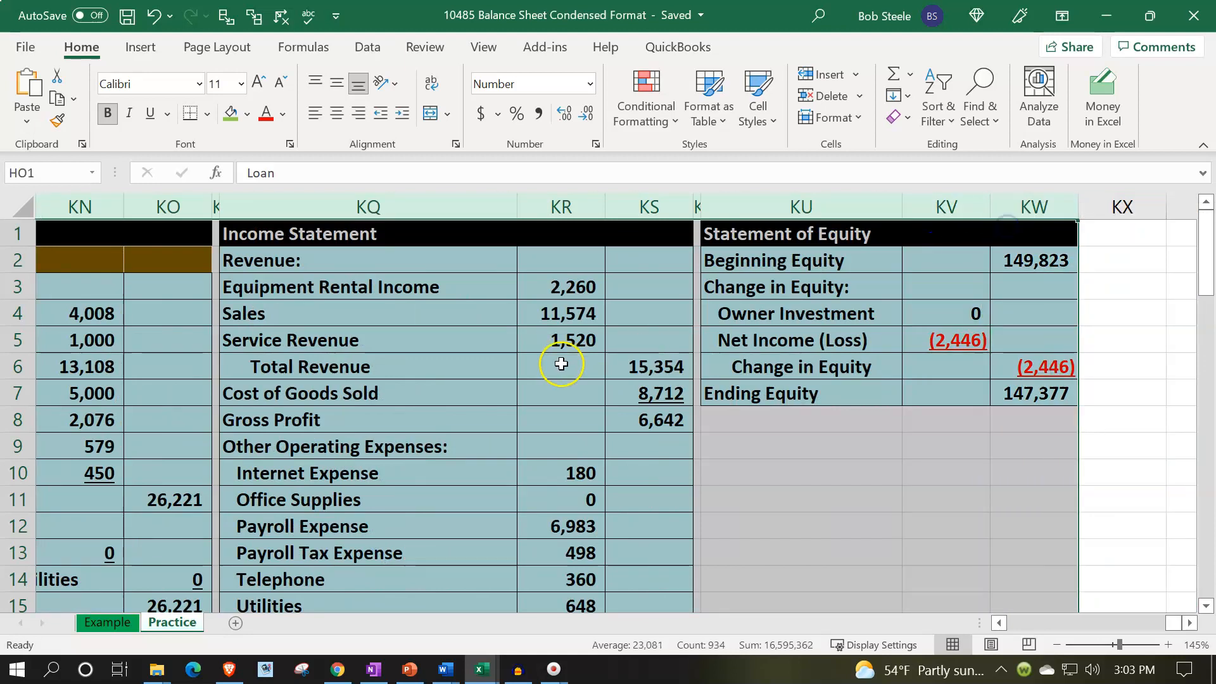
click(598, 321)
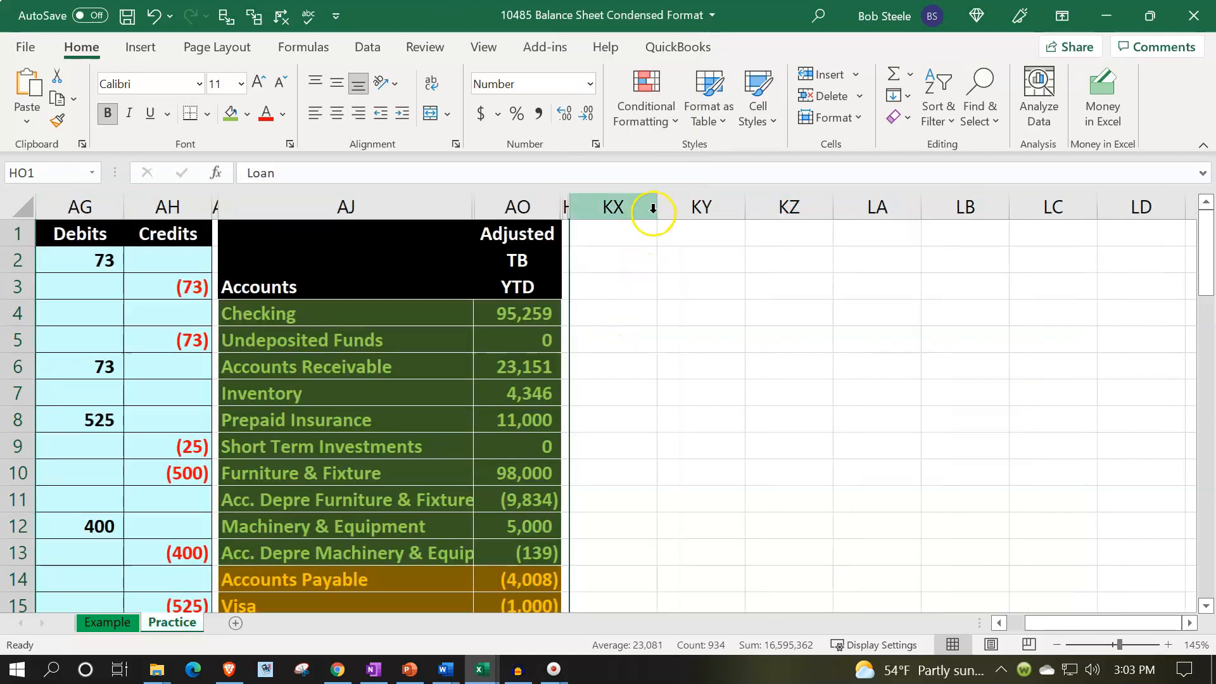
Narrow column KX to a width of 0.67 (12 pixels) as a spacer column.
drag(660, 209, 581, 206)
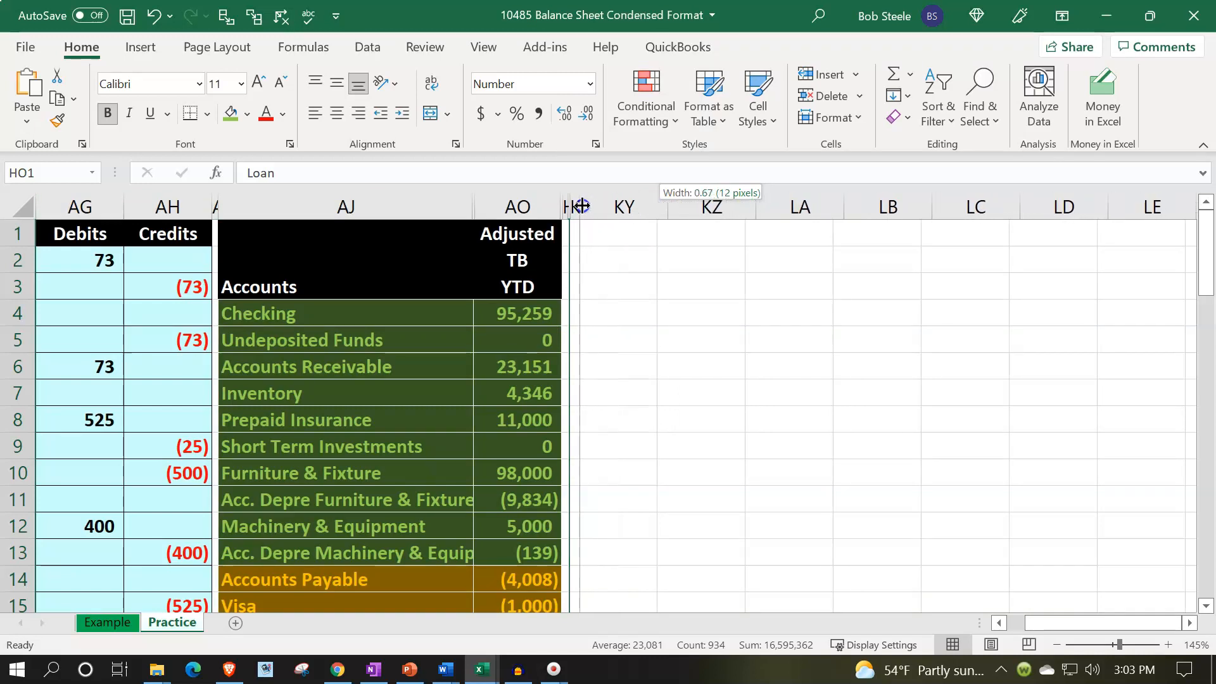
drag(581, 206, 582, 206)
Enter the heading Balance Sheet in cell KY1.
click(637, 254)
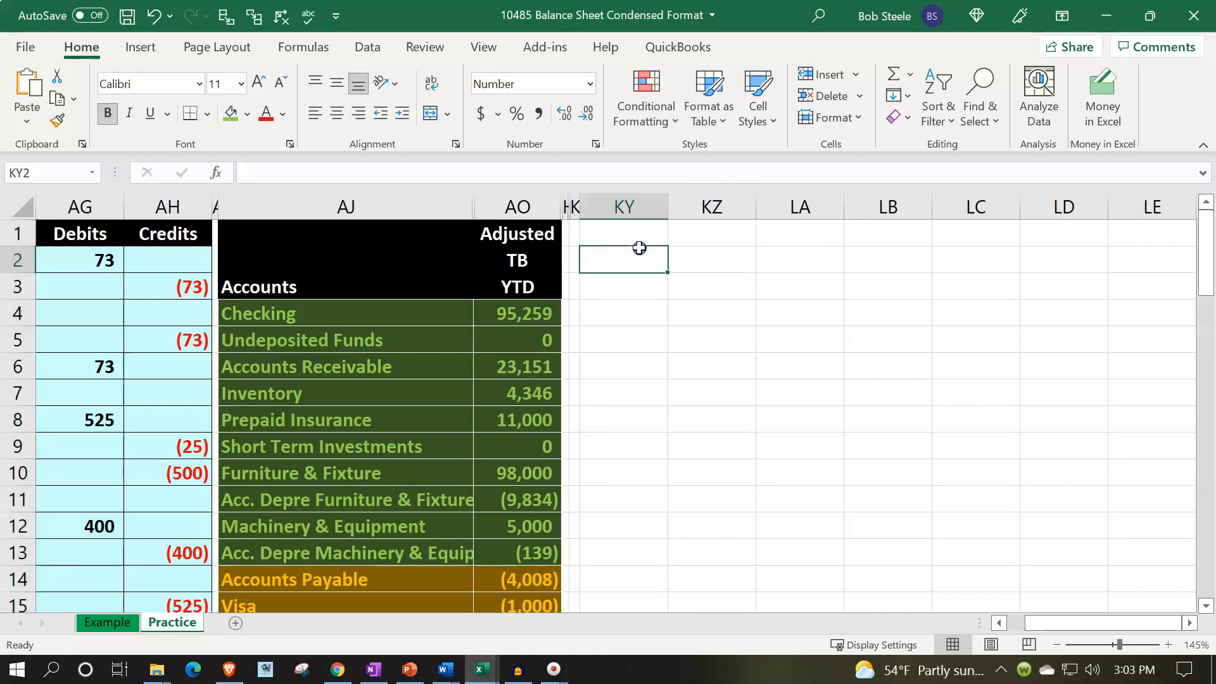
click(632, 227)
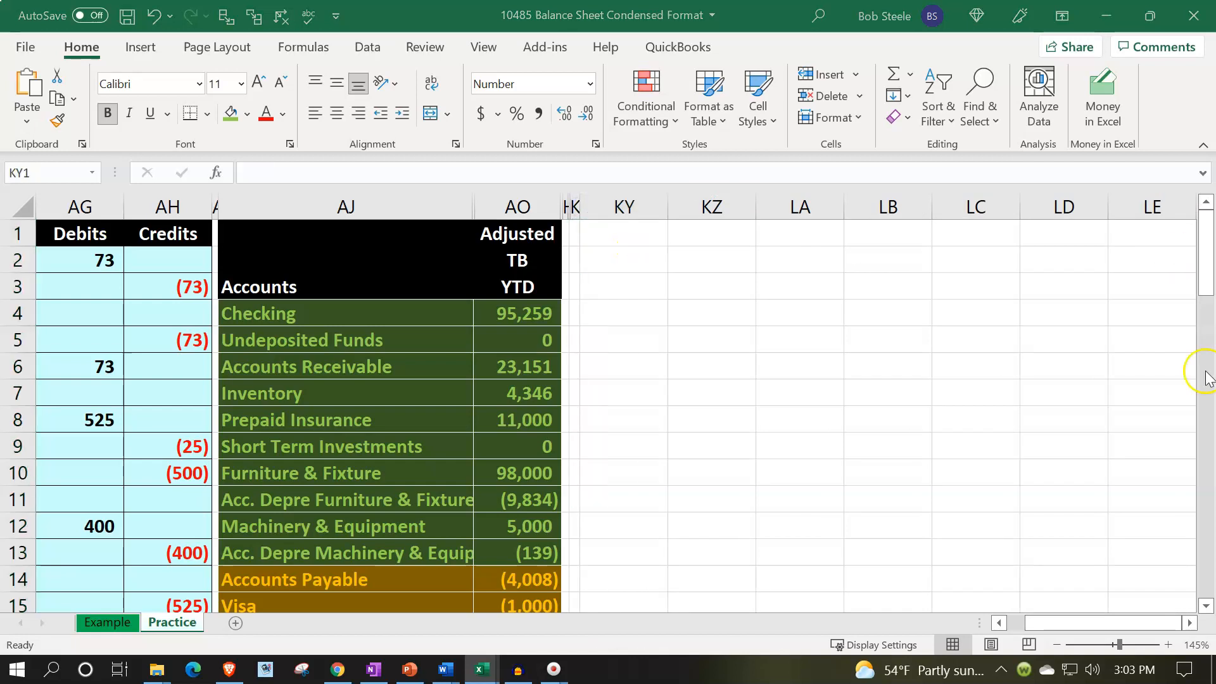
click(646, 242)
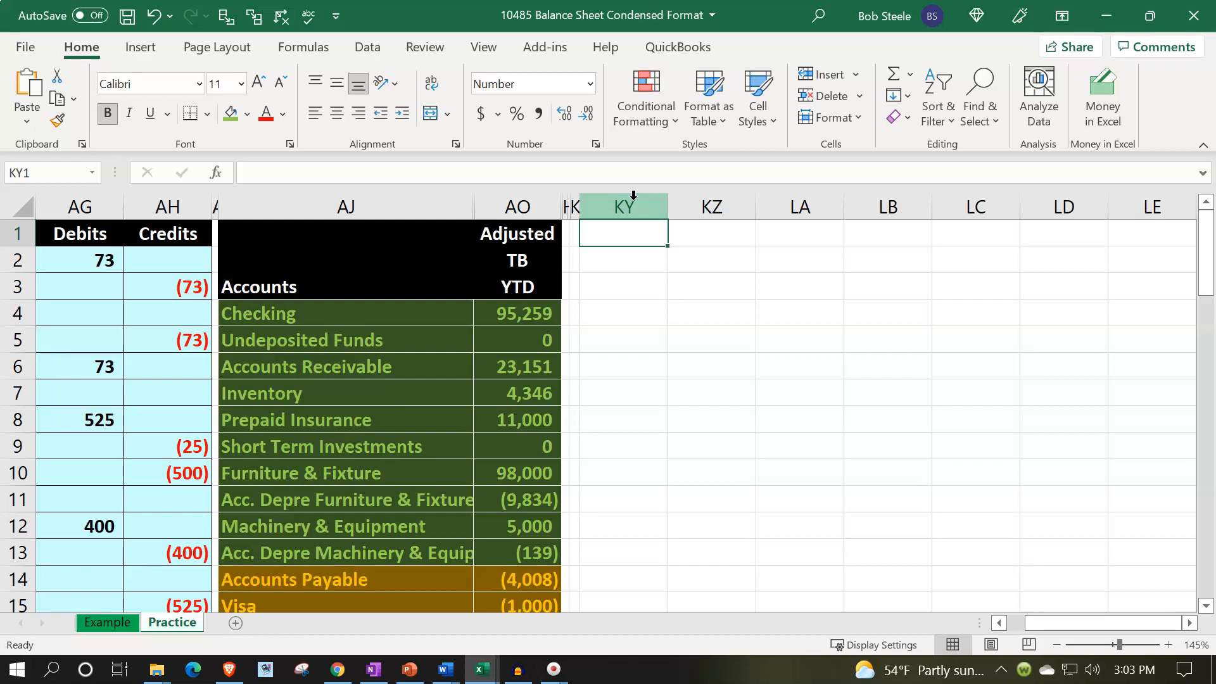
text(Balance )
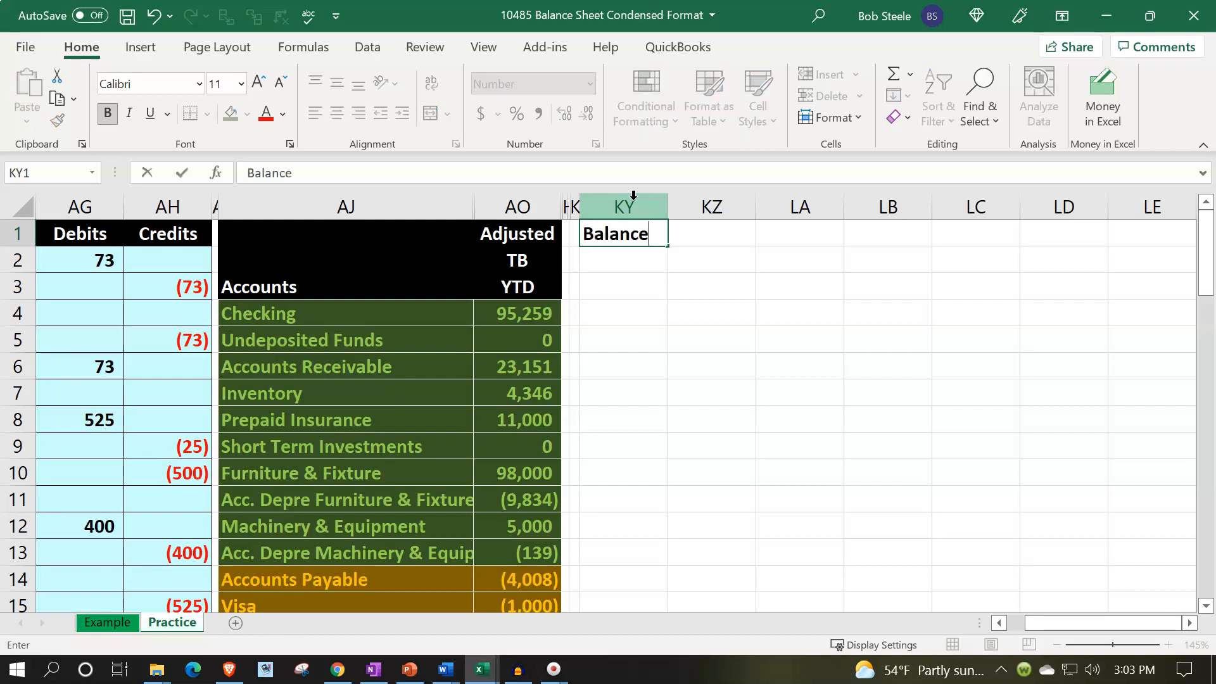
text(Sheet)
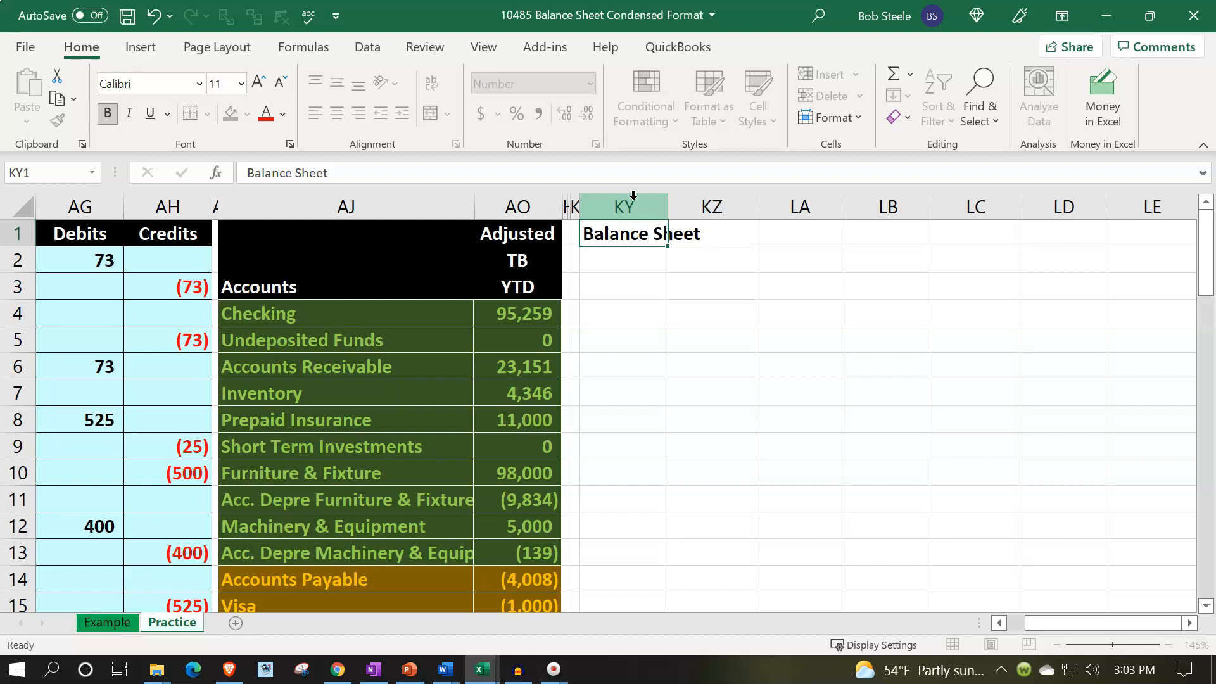
key(Return)
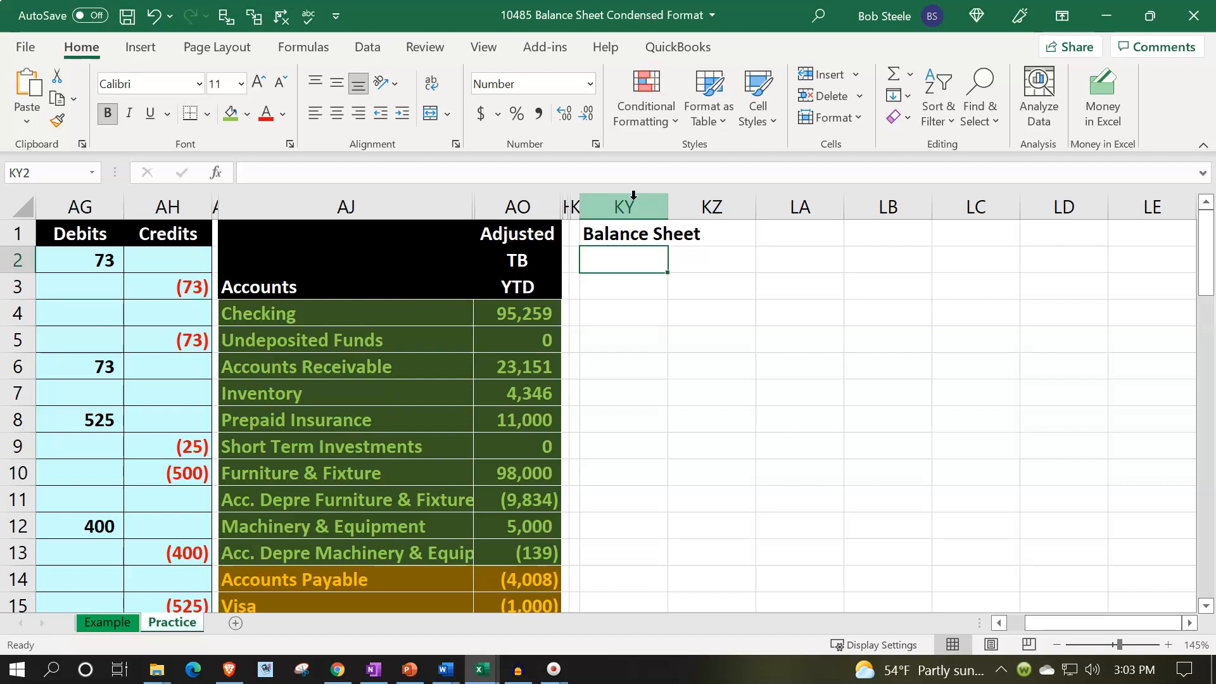
Give cells KY1:KZ1 a black fill and a white font color.
drag(624, 241, 673, 239)
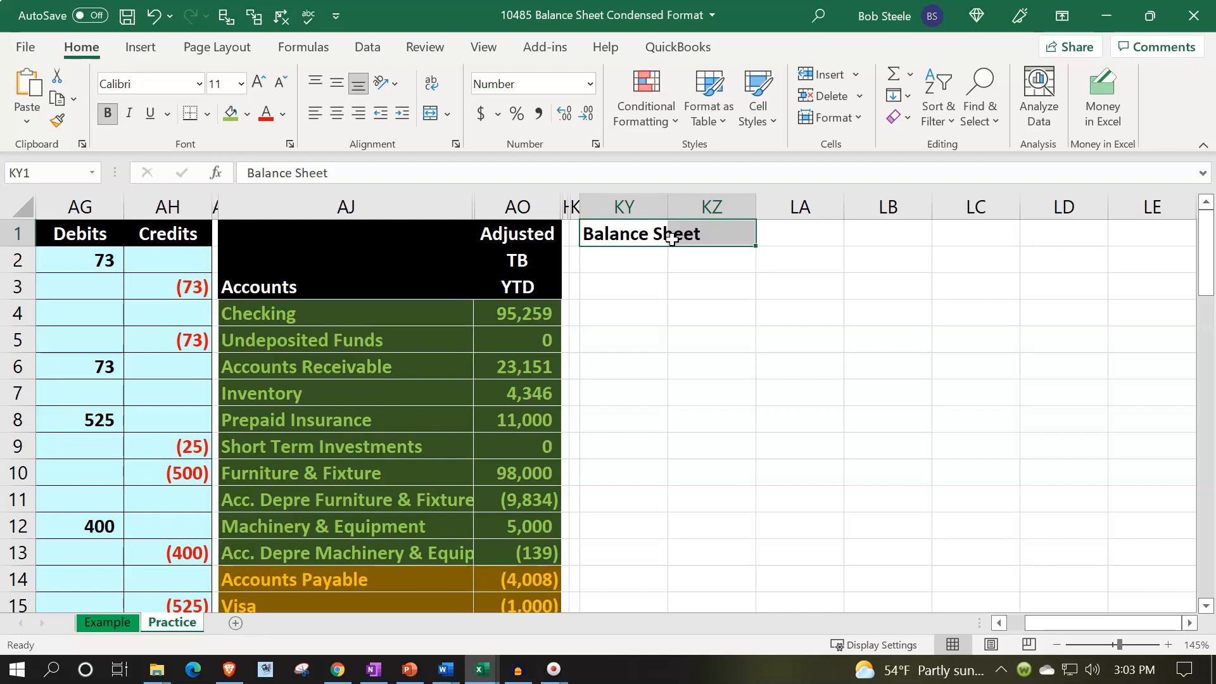
click(241, 115)
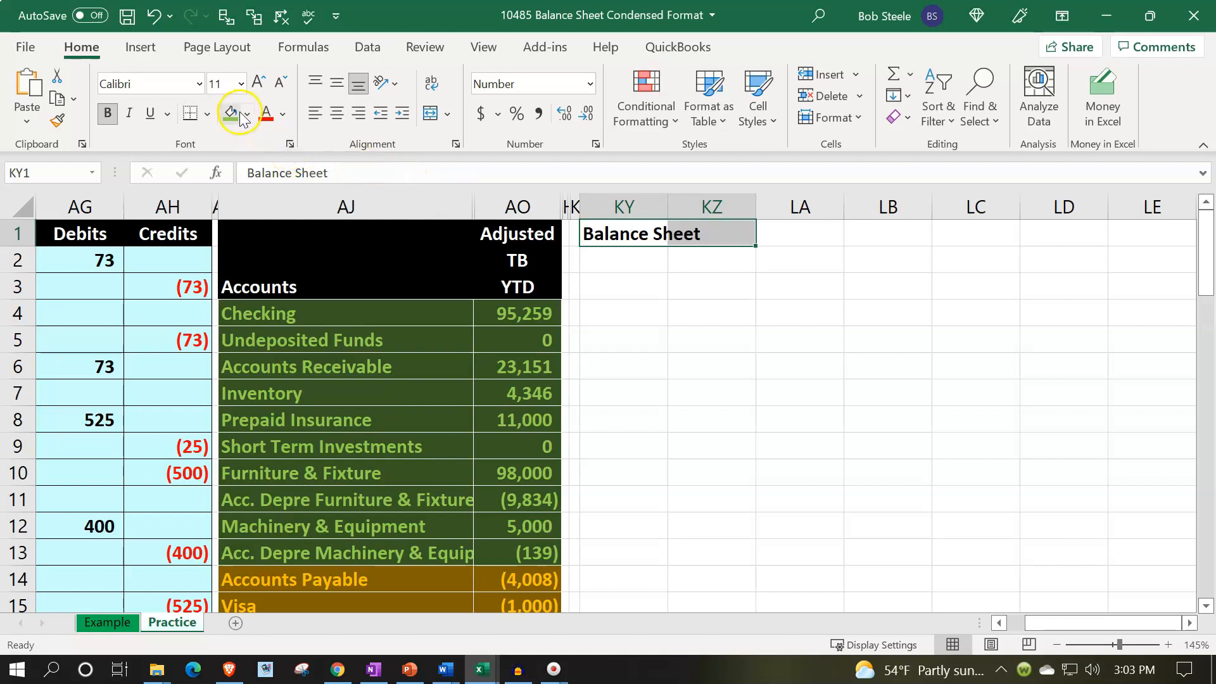
click(253, 161)
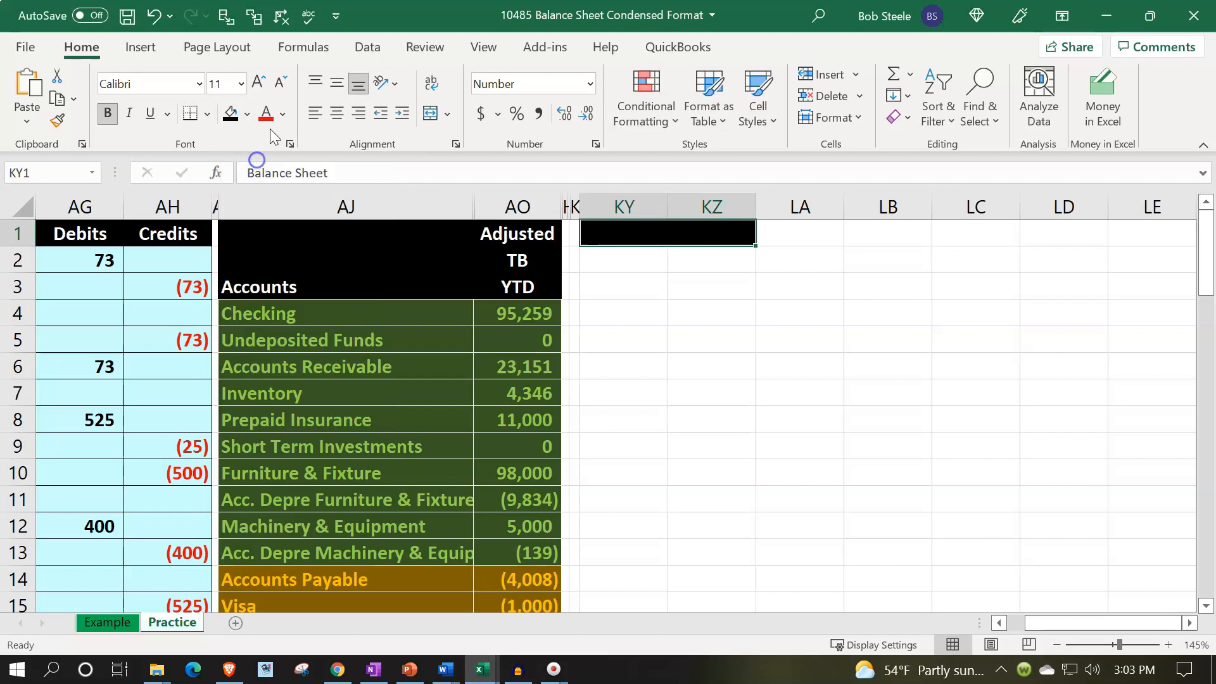
click(282, 114)
click(267, 190)
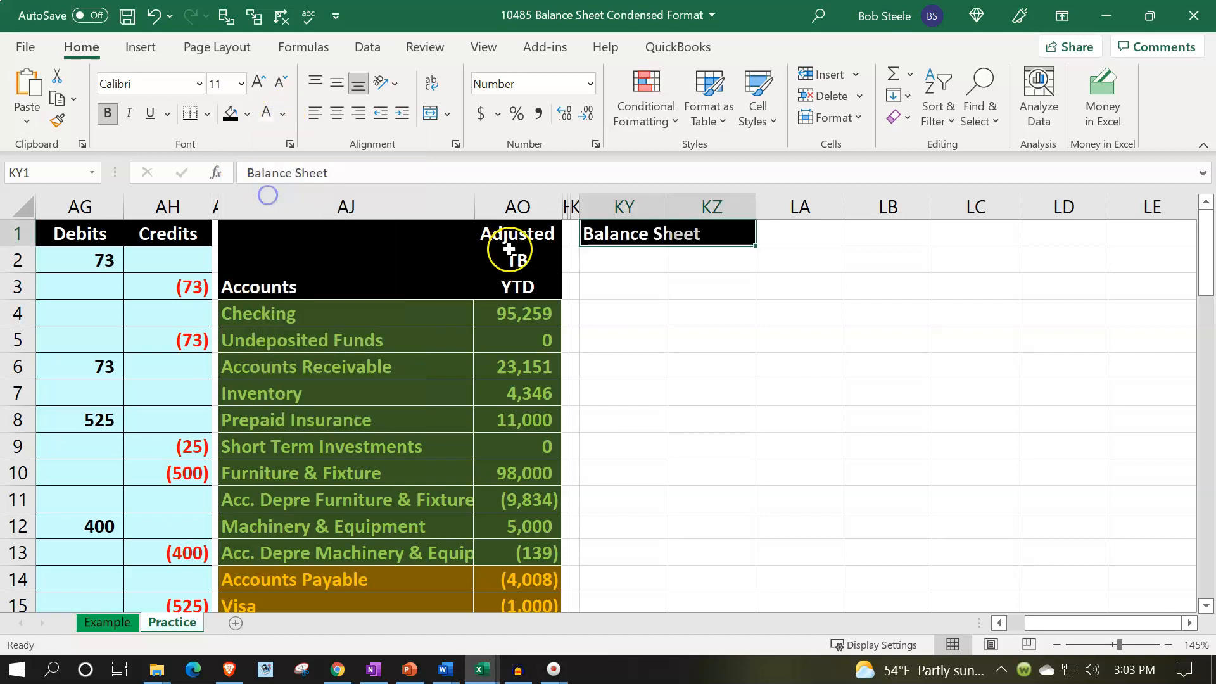
Enter the label Assets in cell KY2.
click(611, 259)
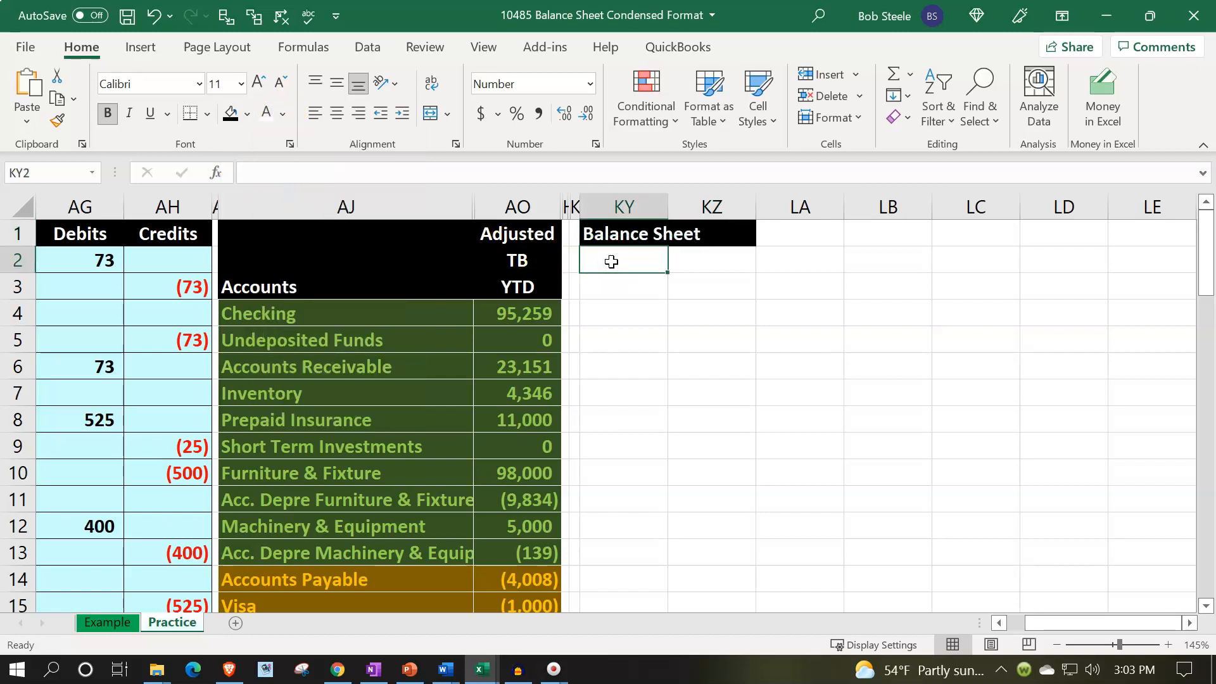
text(Assets)
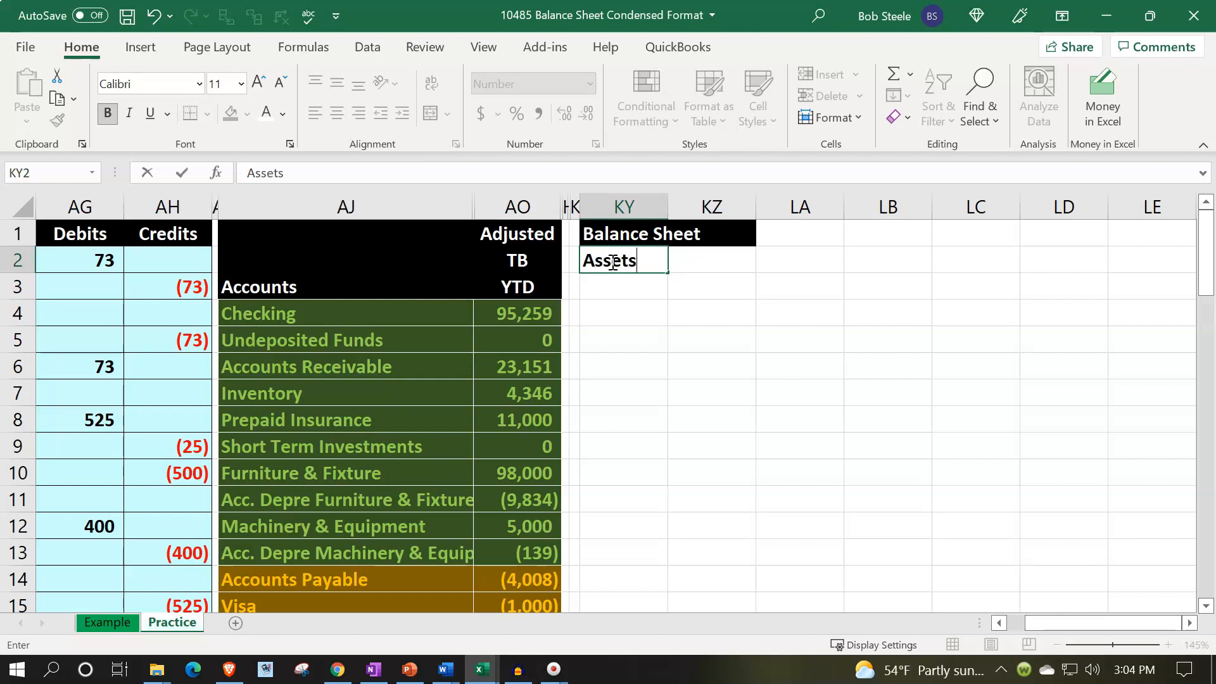
key(Return)
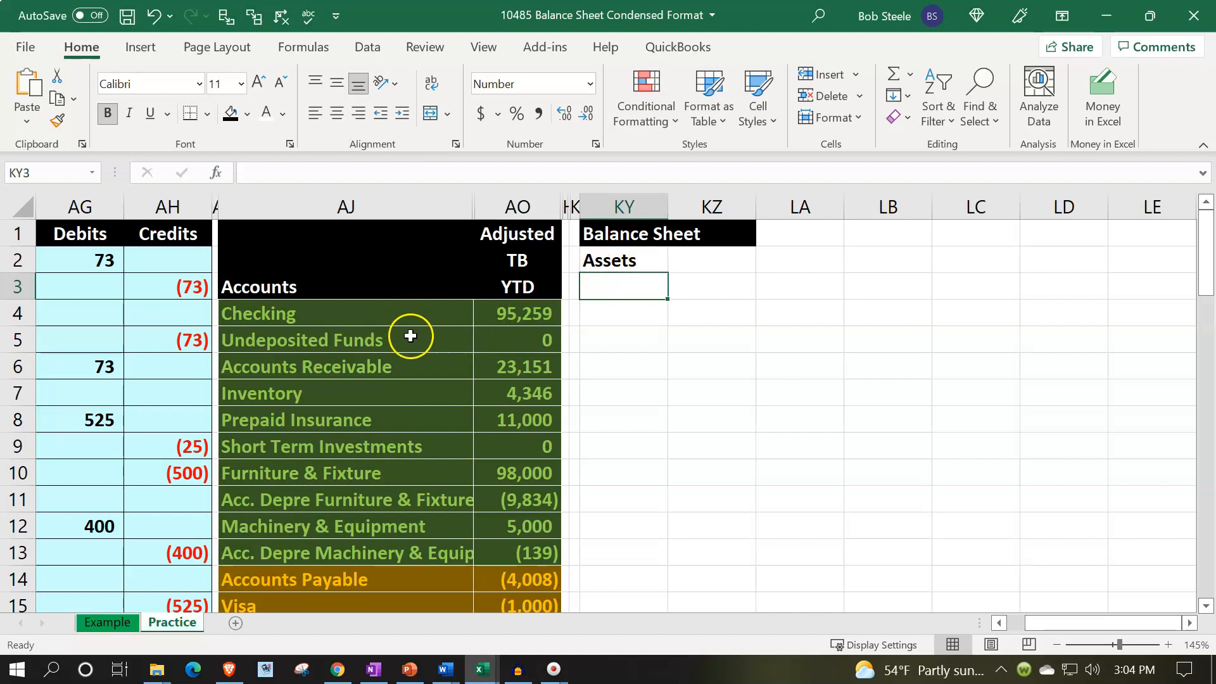
Format cells KY2:KZ2 with a dark green fill and a green font color, matching the trial balance rows.
click(388, 315)
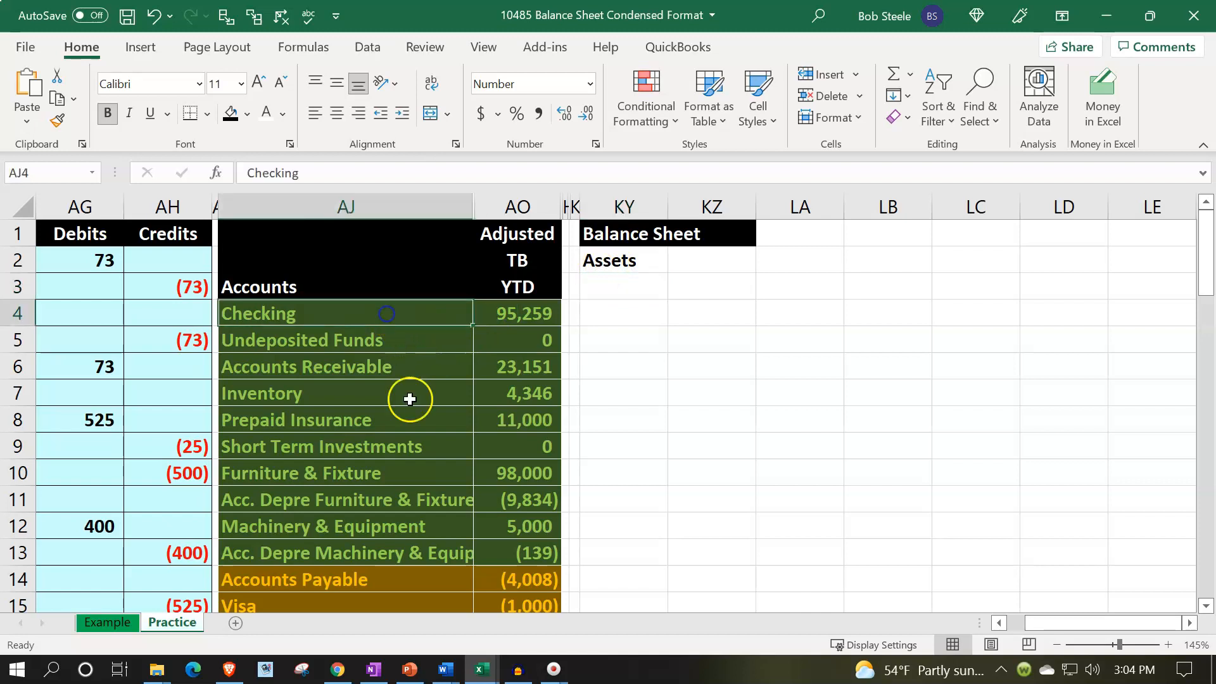
click(635, 263)
drag(636, 263, 716, 272)
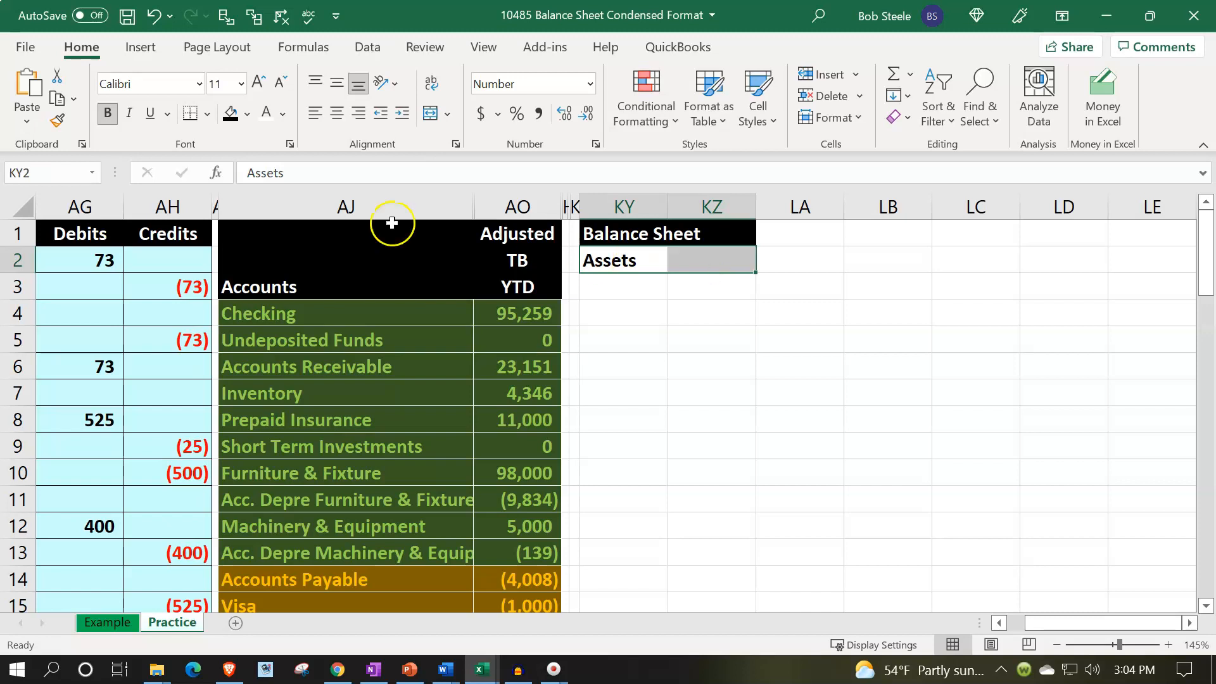
click(247, 119)
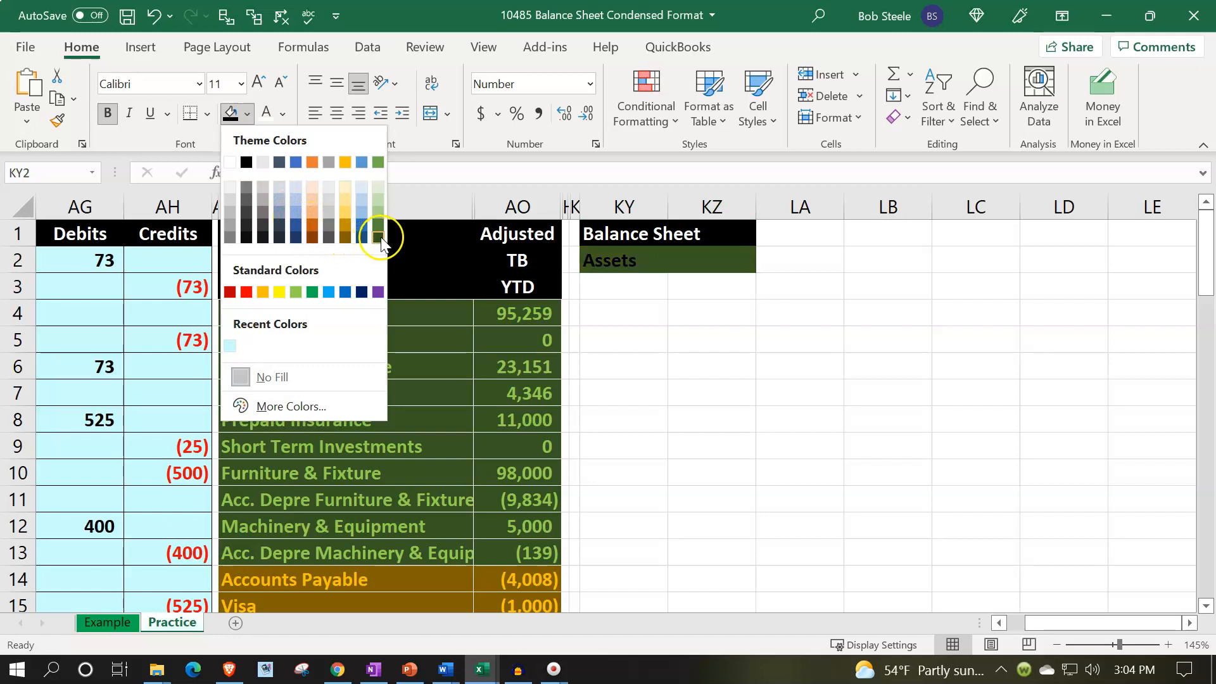
click(378, 237)
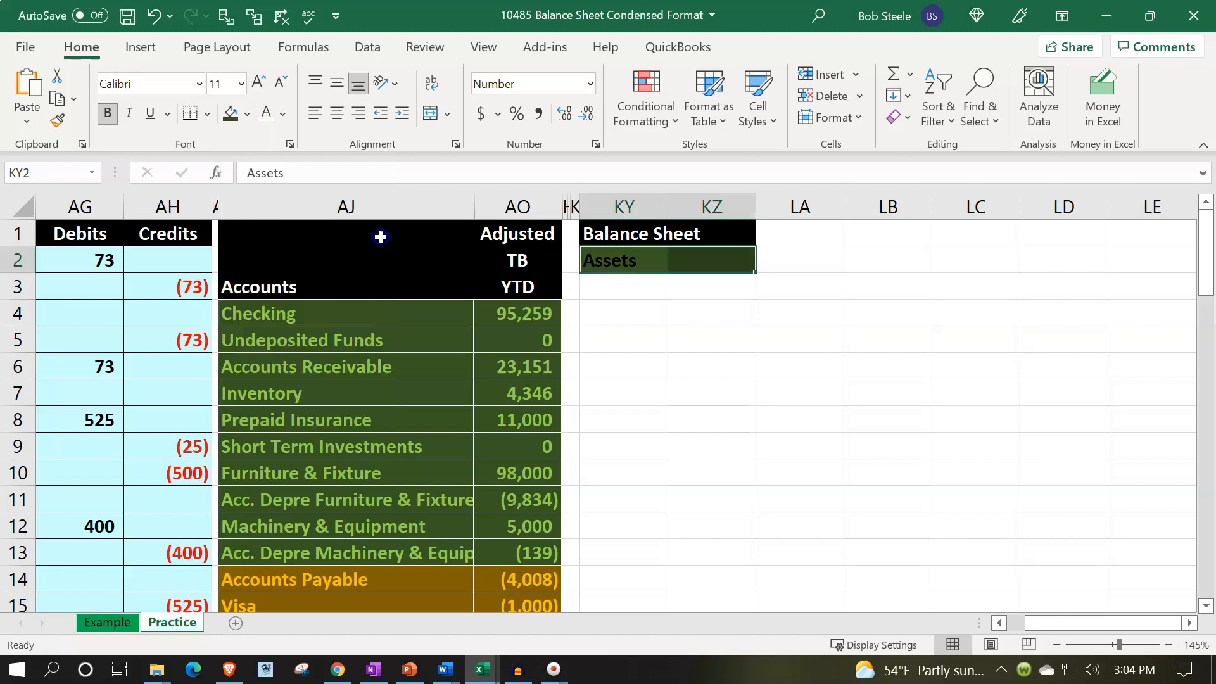
click(283, 114)
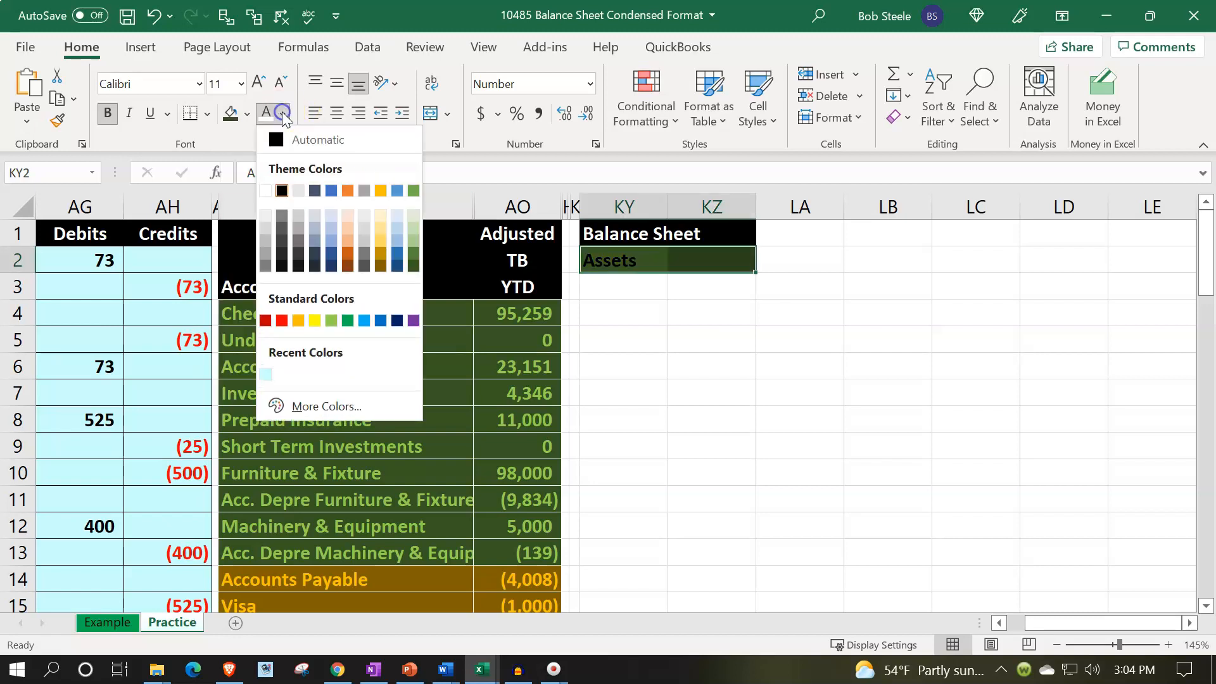
click(332, 320)
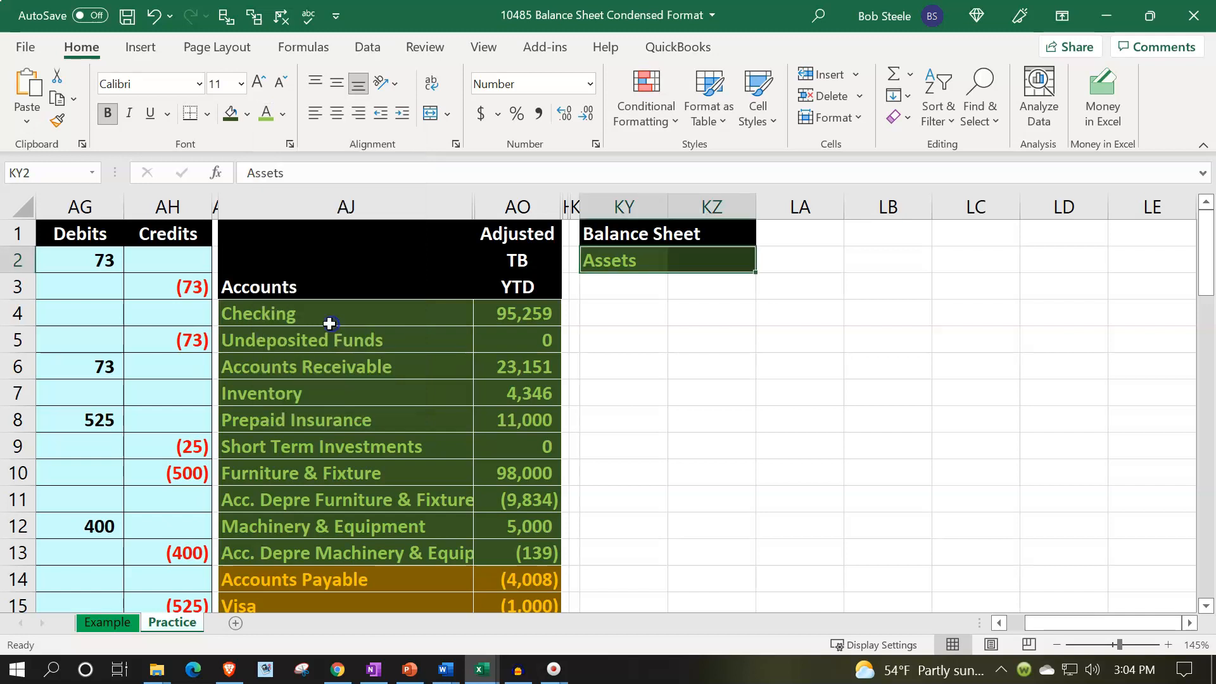
Enter Current assets: in cell KY3 and widen column KY.
click(655, 292)
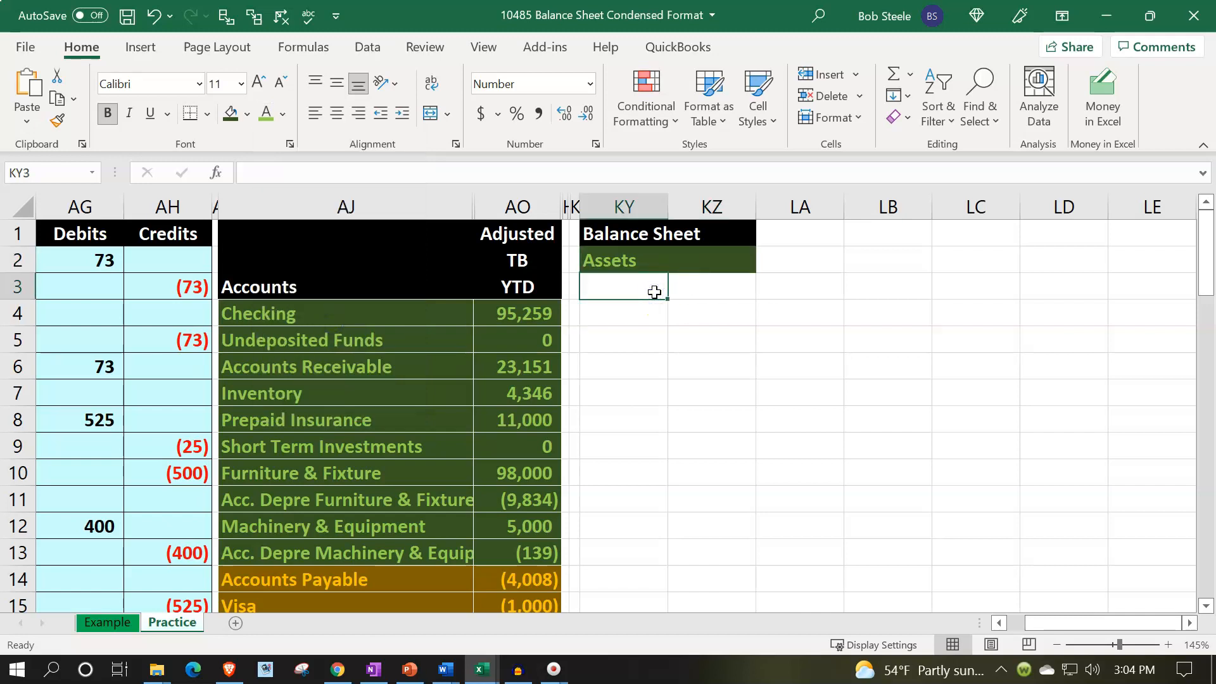
text(Cur)
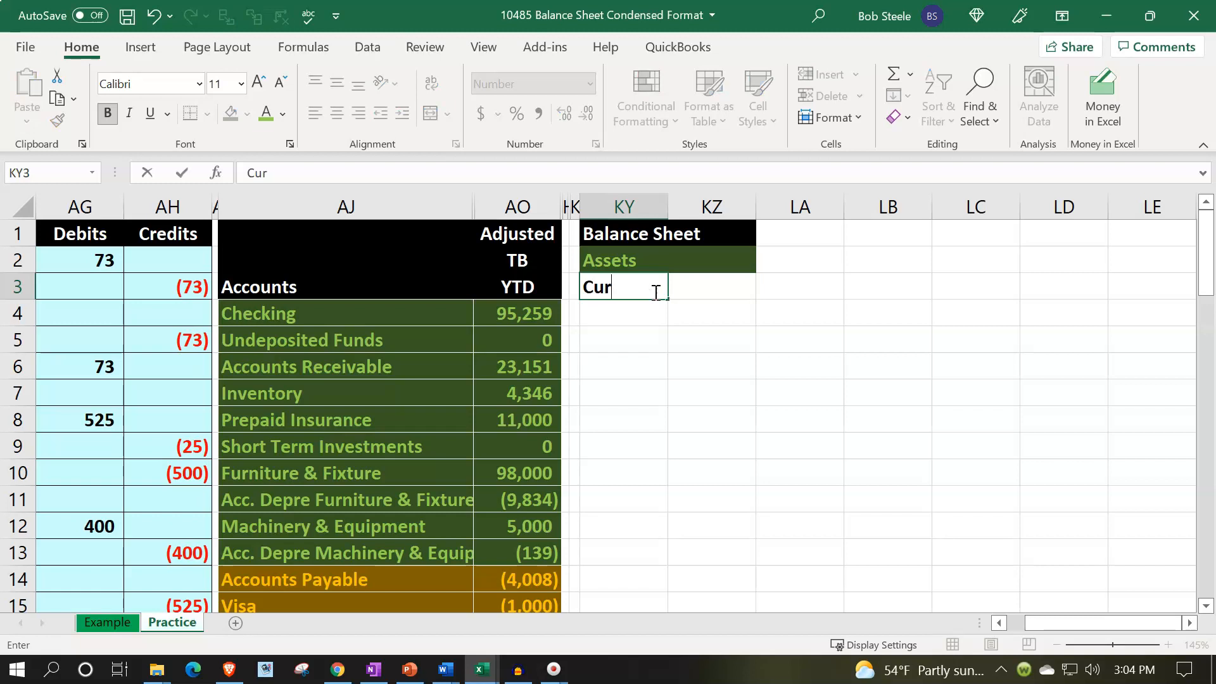
text(rent assets:)
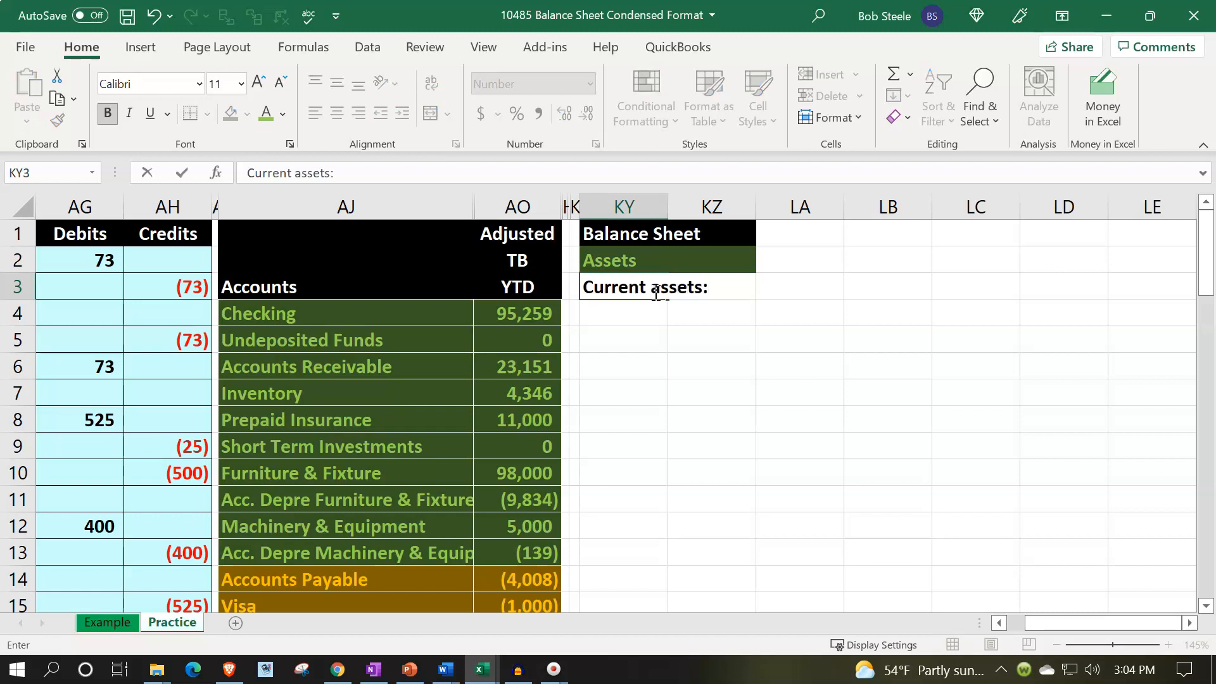
key(Return)
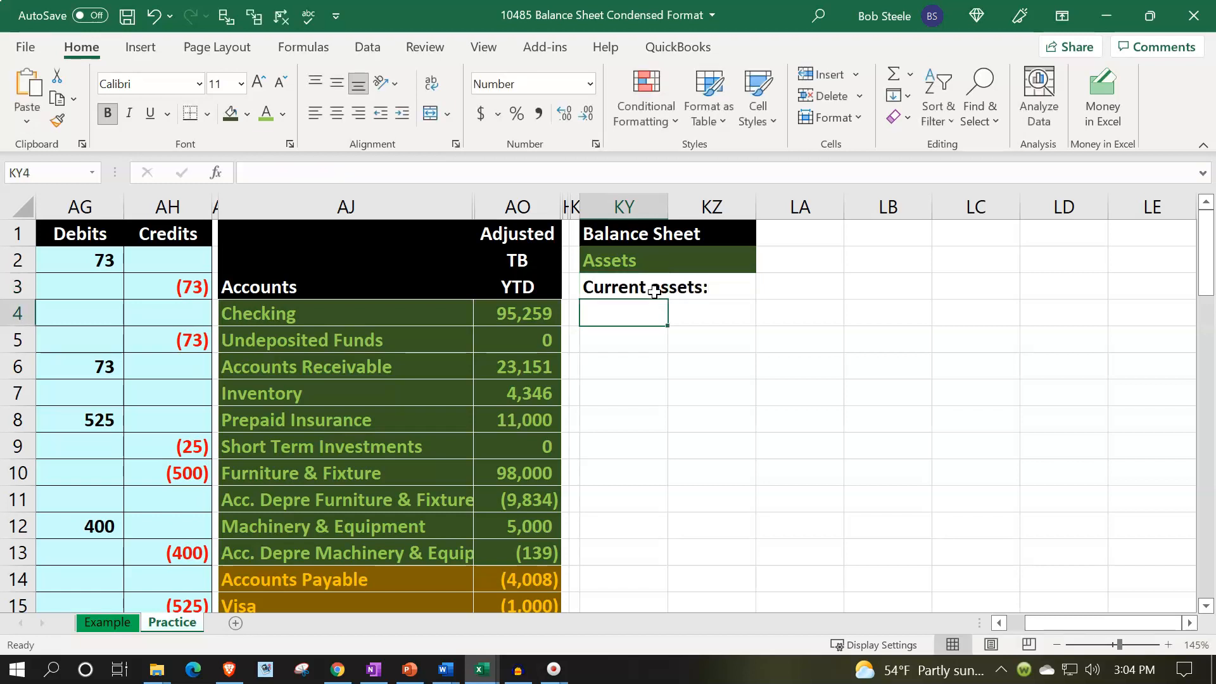
drag(669, 209, 757, 207)
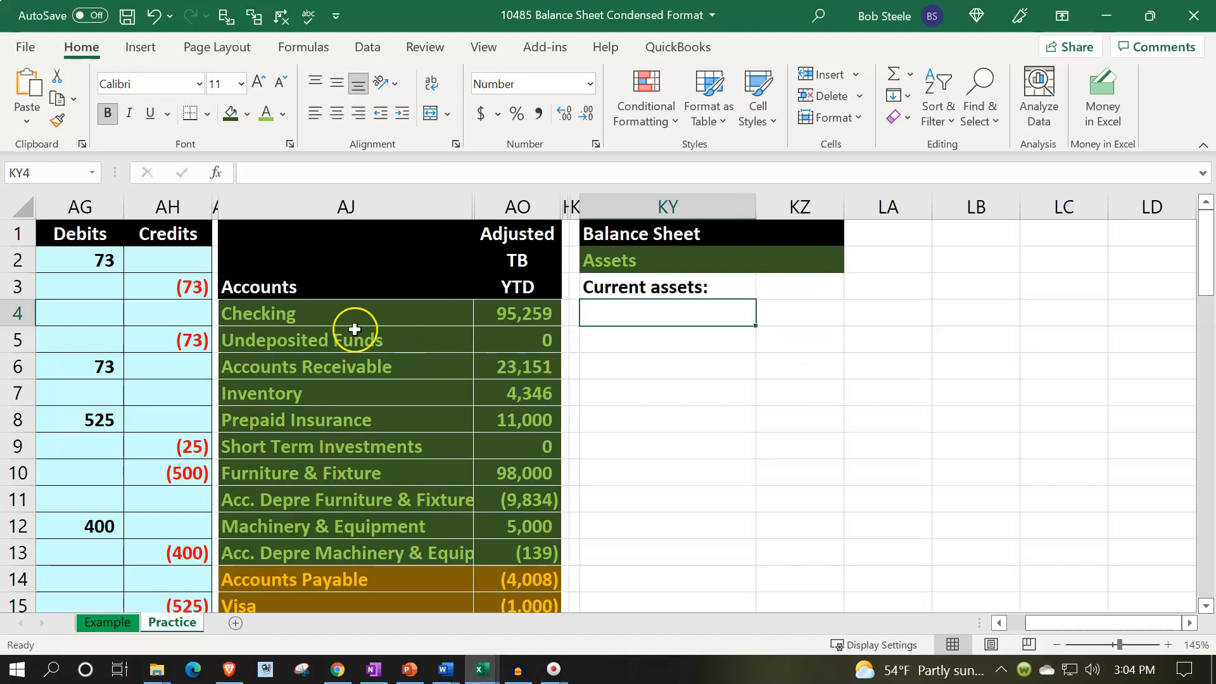
Enter the label Cash & cash equivalents in cell KY4.
drag(355, 316, 355, 336)
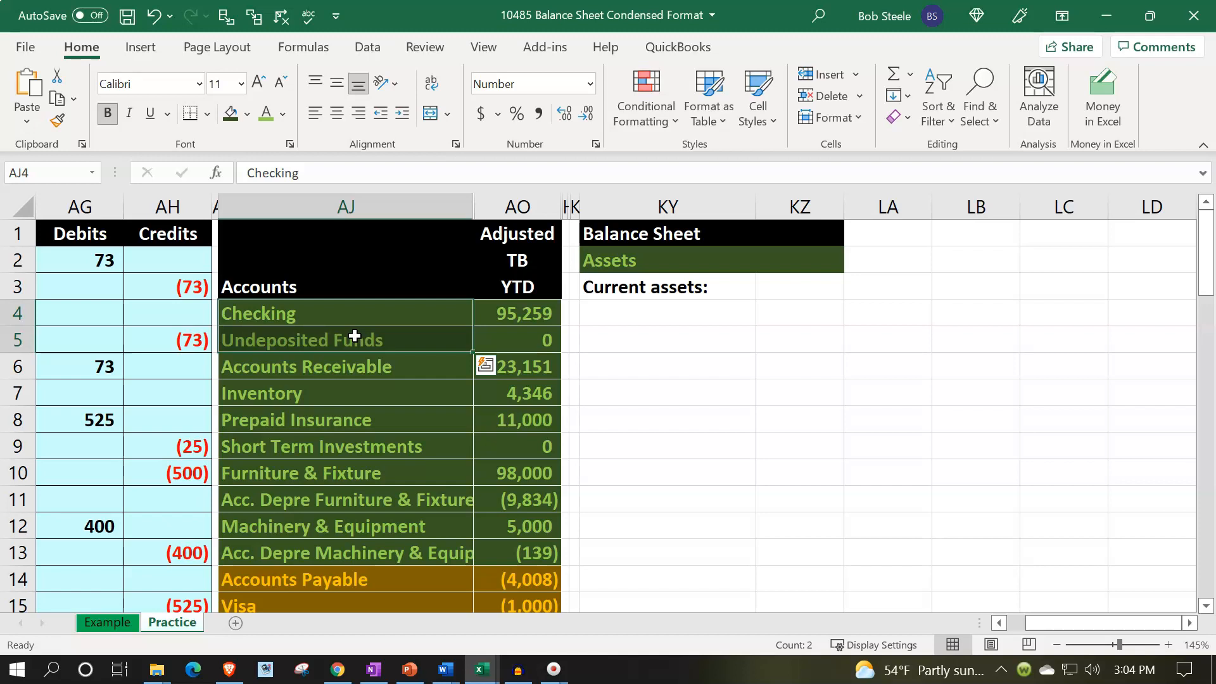
click(352, 308)
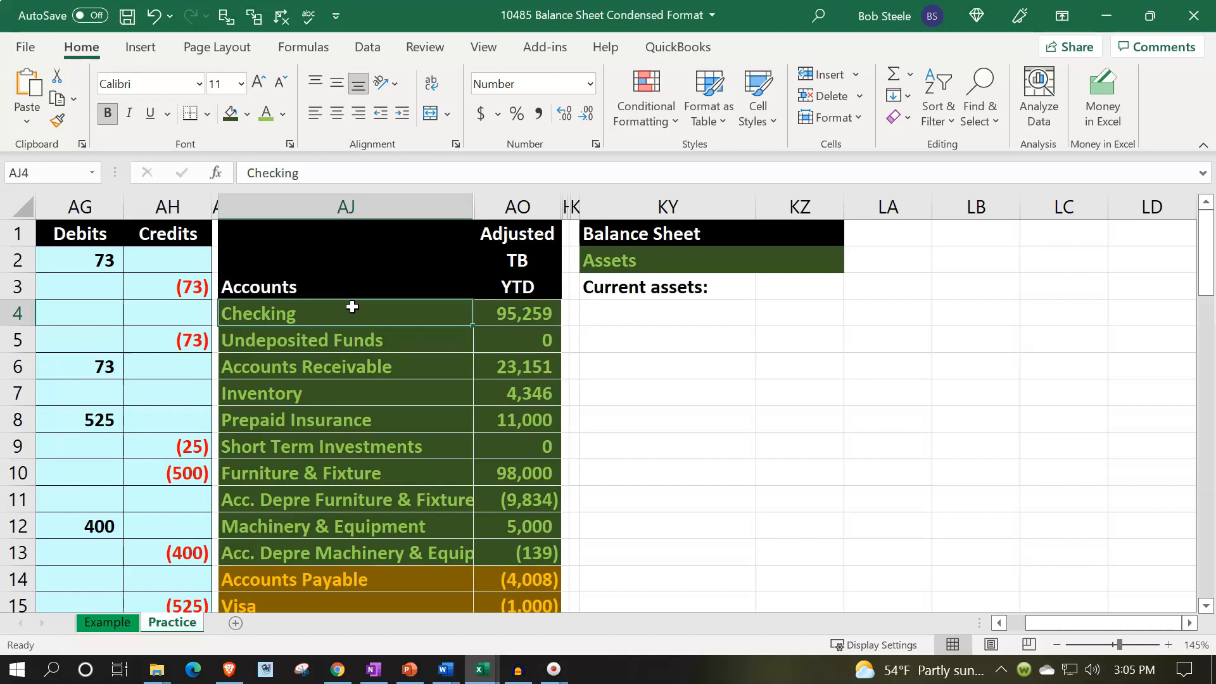
key(Right)
key(Right)
key(Right)
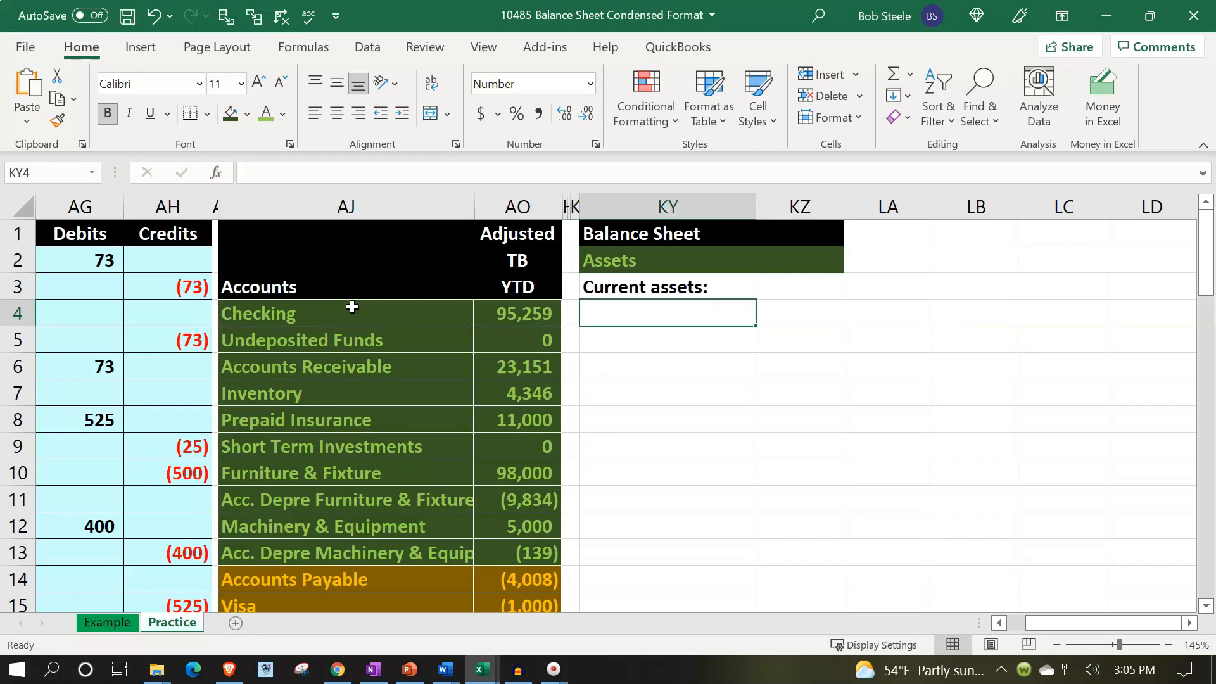
text(Cash and)
key(BackSpace)
key(BackSpace)
key(BackSpace)
text(& cash)
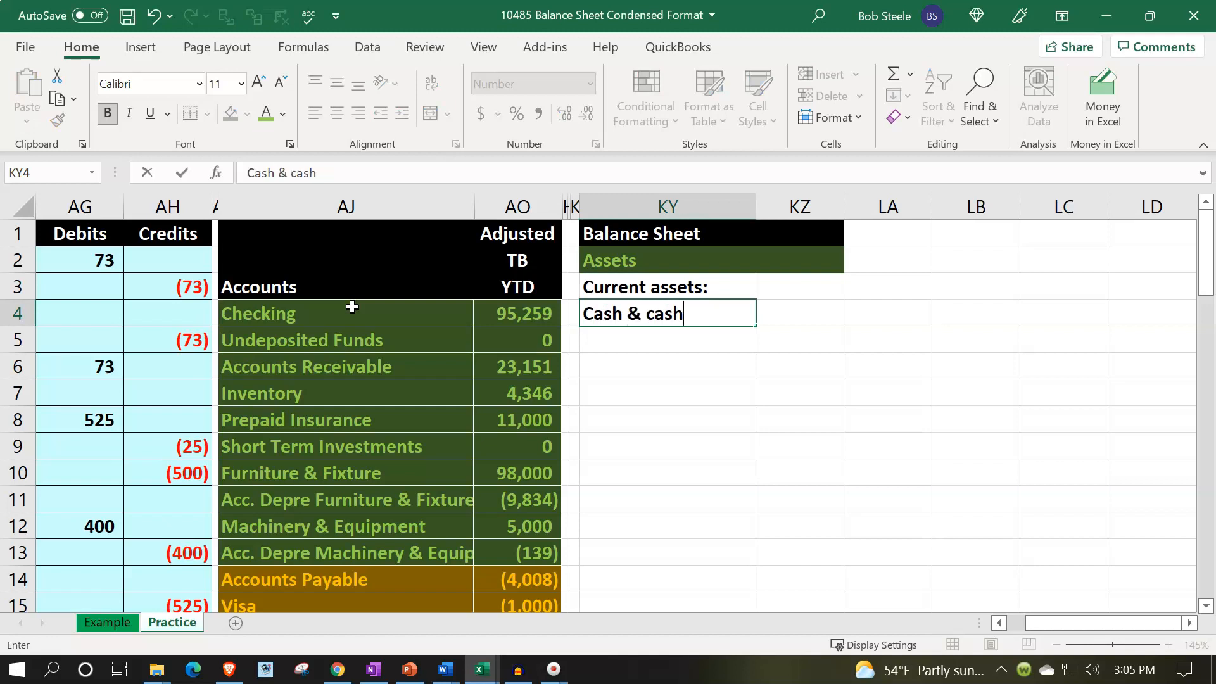
text( equivalent)
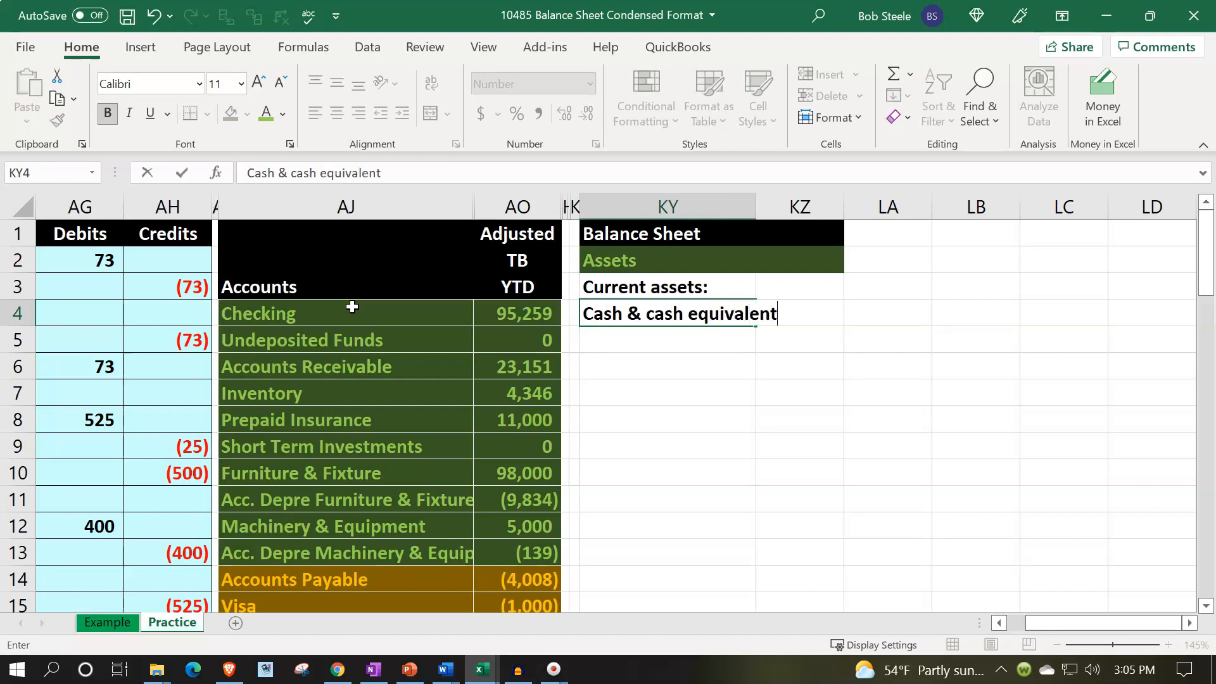
text(s)
key(Tab)
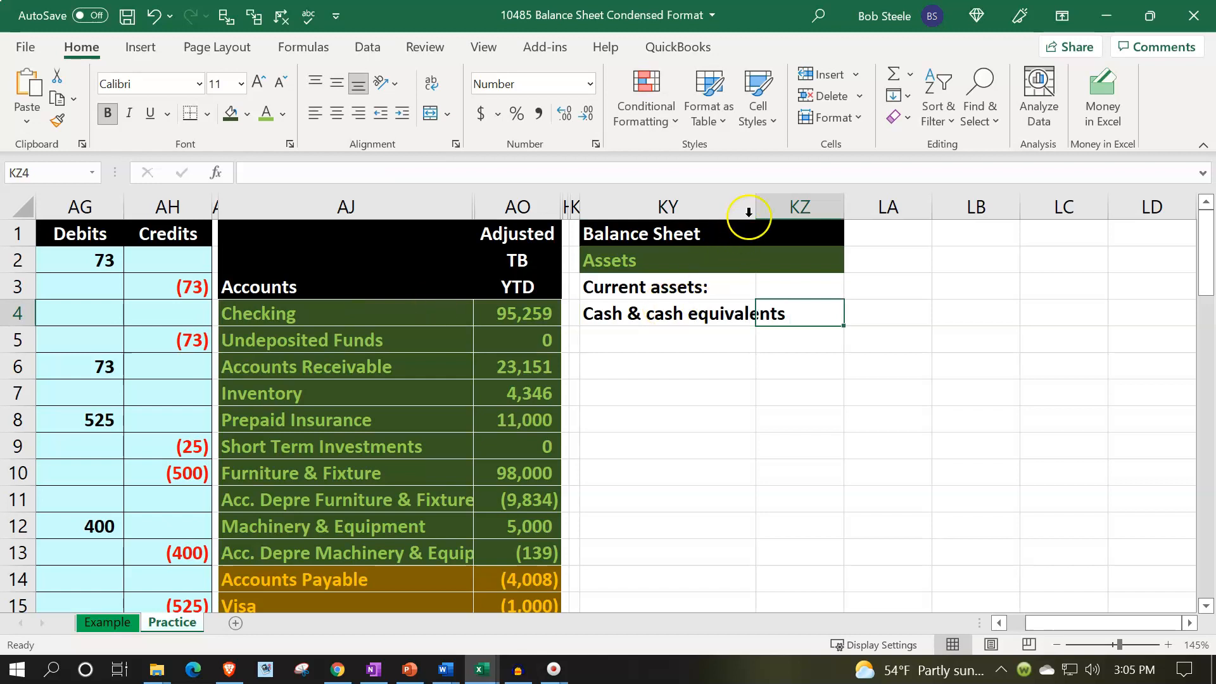
Widen column KY further so the Cash & cash equivalents label fits.
click(768, 204)
click(730, 302)
drag(755, 206, 802, 200)
click(845, 305)
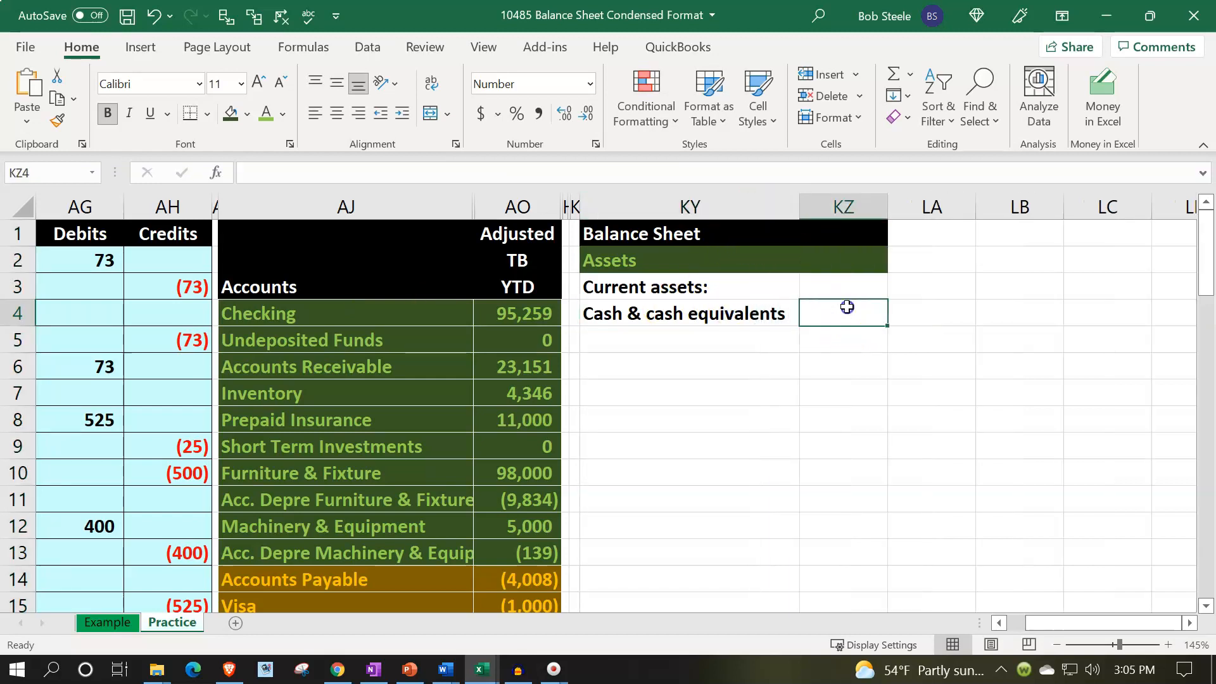
Examine the Checking and Undeposited Funds rows and their adjusted balances in the trial balance.
click(539, 340)
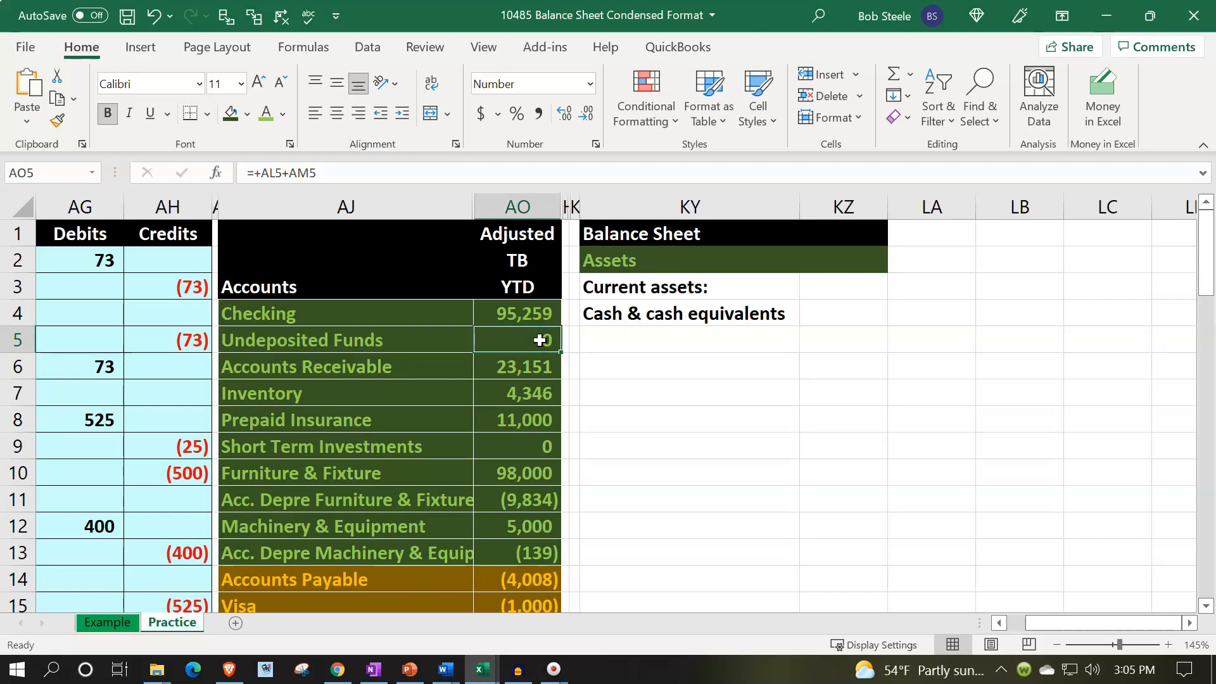
click(844, 313)
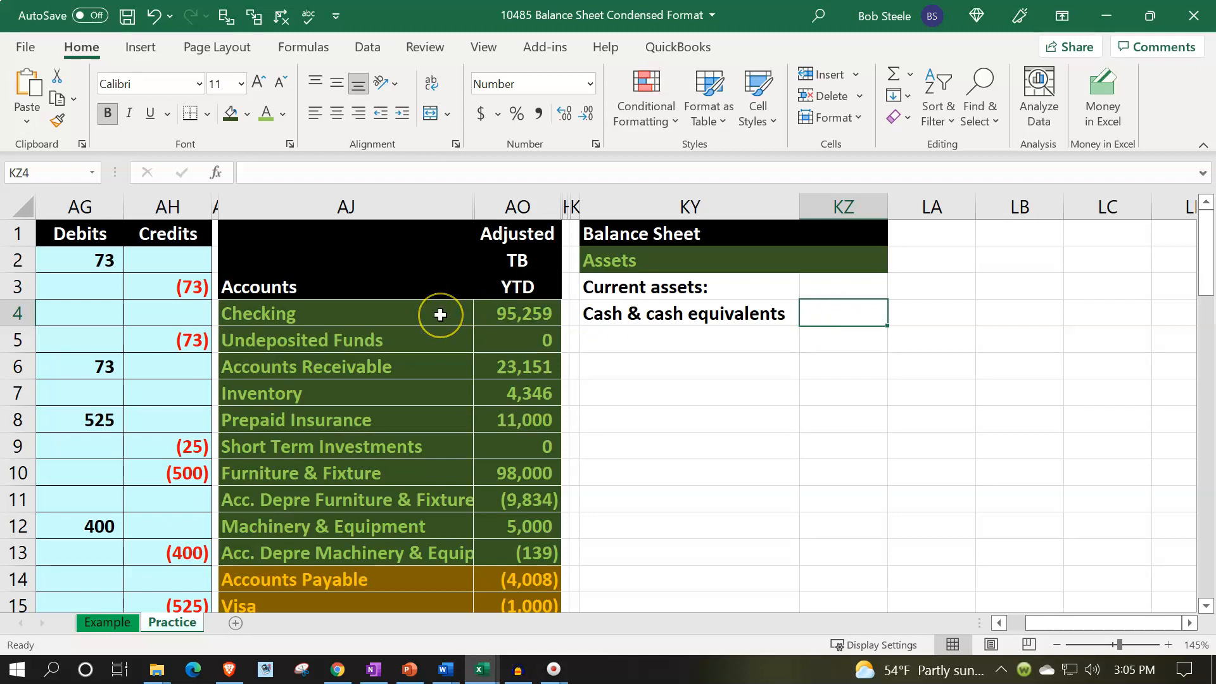
click(498, 313)
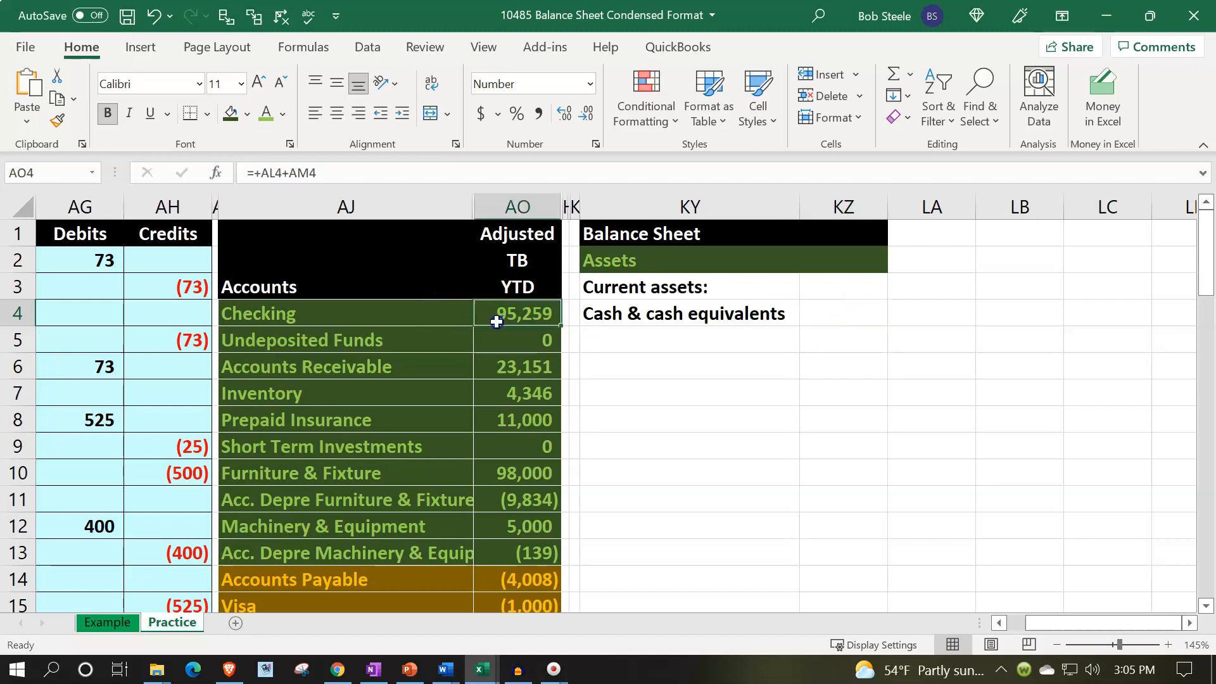
drag(497, 323, 497, 328)
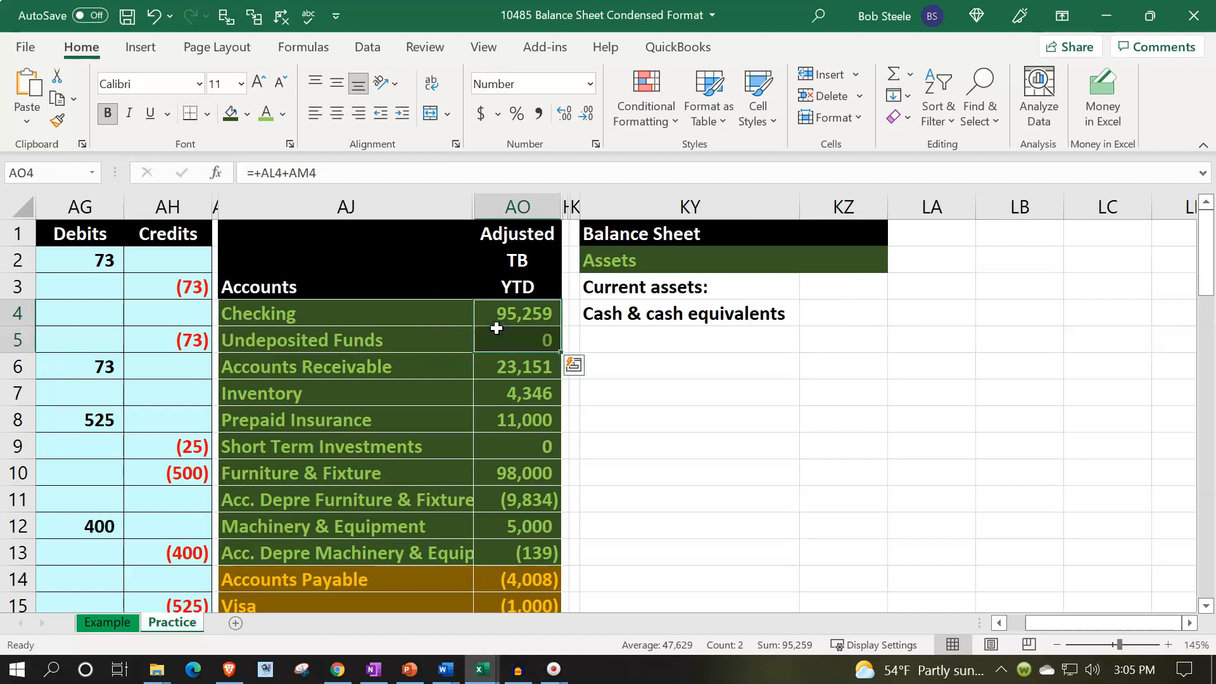
right_click(499, 340)
click(388, 317)
drag(452, 315, 486, 334)
right_click(440, 331)
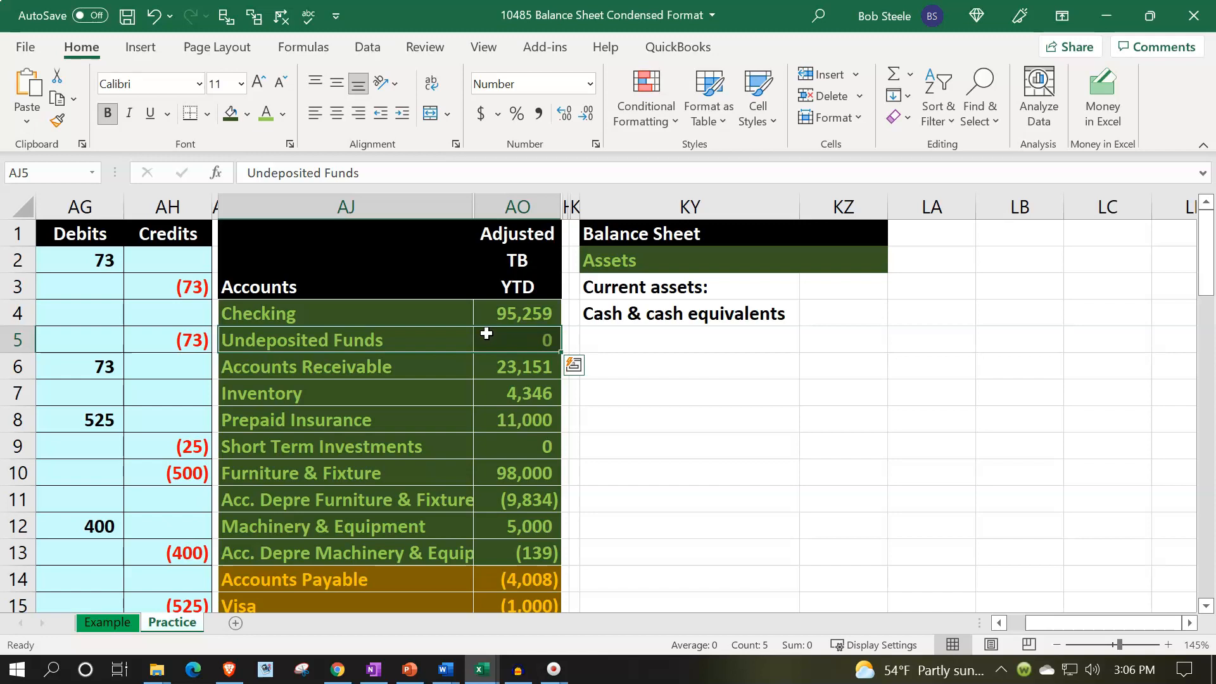
Enter a SUM formula in KZ4 totaling the Checking and Undeposited Funds balances in AO4:AO5.
key(Right)
key(Right)
key(Right)
key(Up)
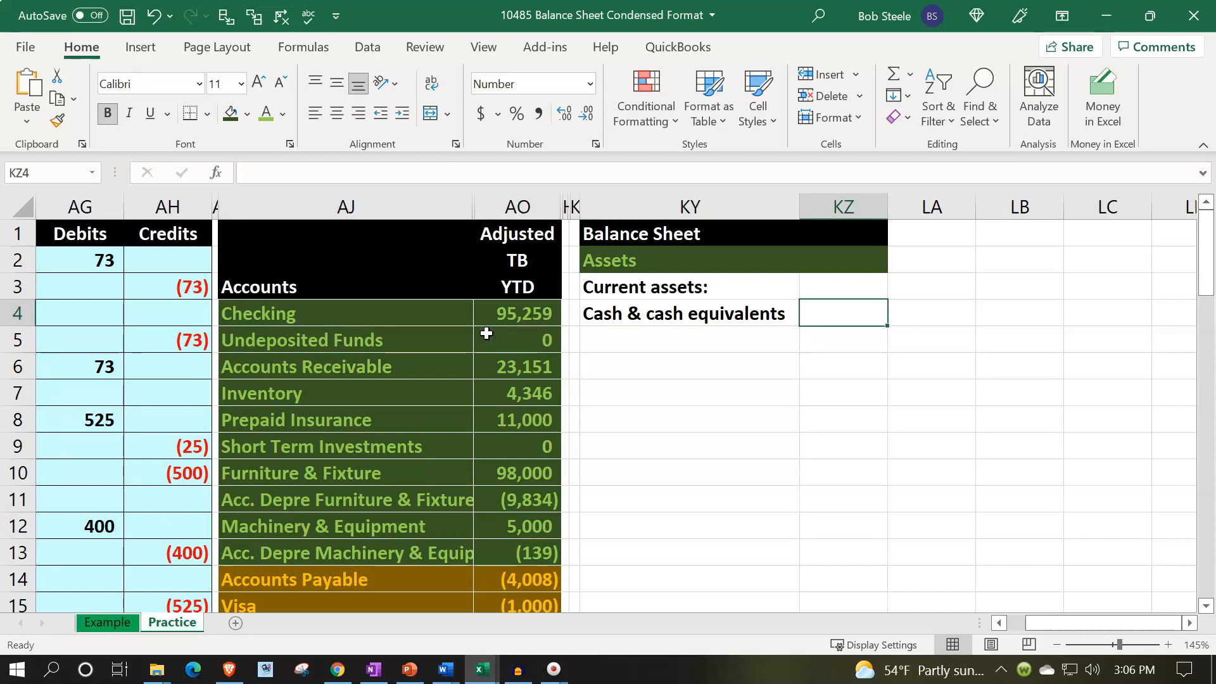
text(=sum()
key(Left)
key(Left)
key(Left)
key(shift+Down)
key(Return)
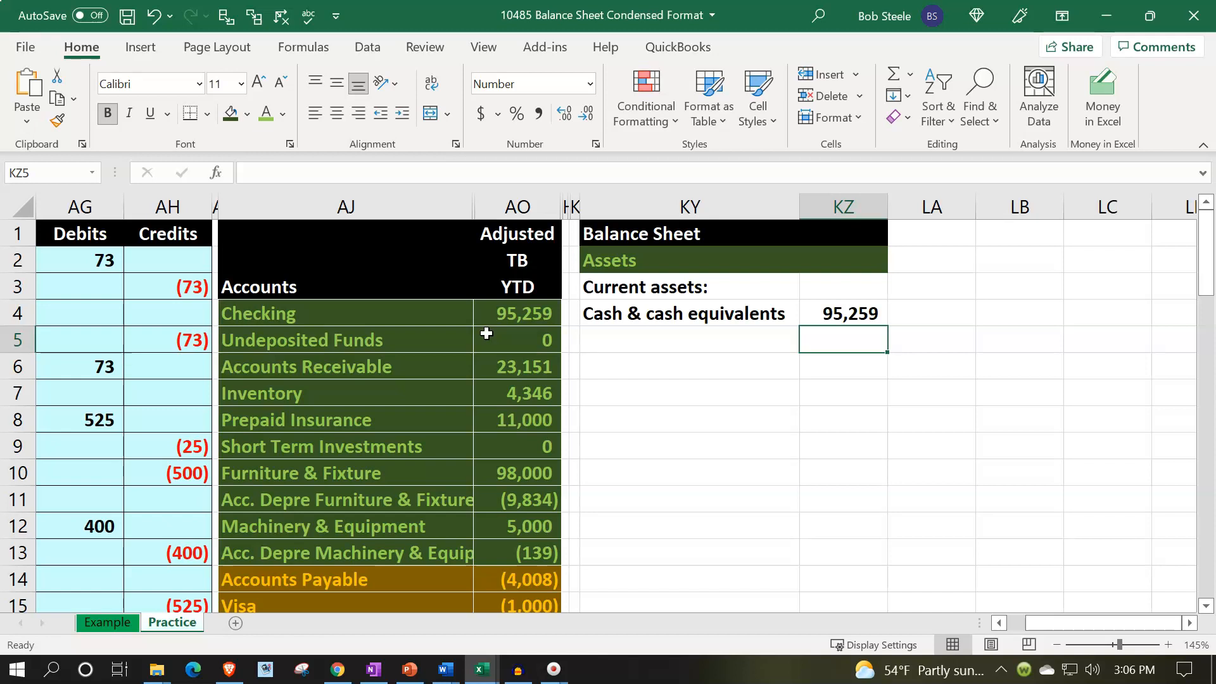
Link cell KY5 to the Accounts Receivable account name in AJ6.
key(Left)
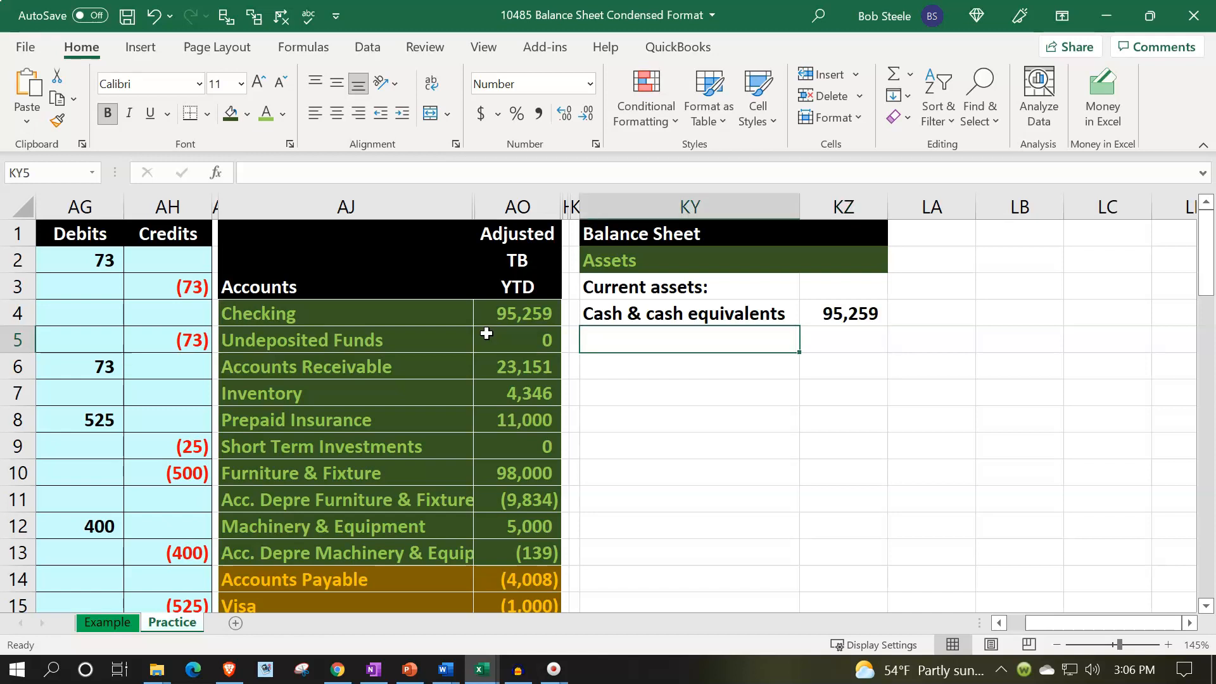
text(=)
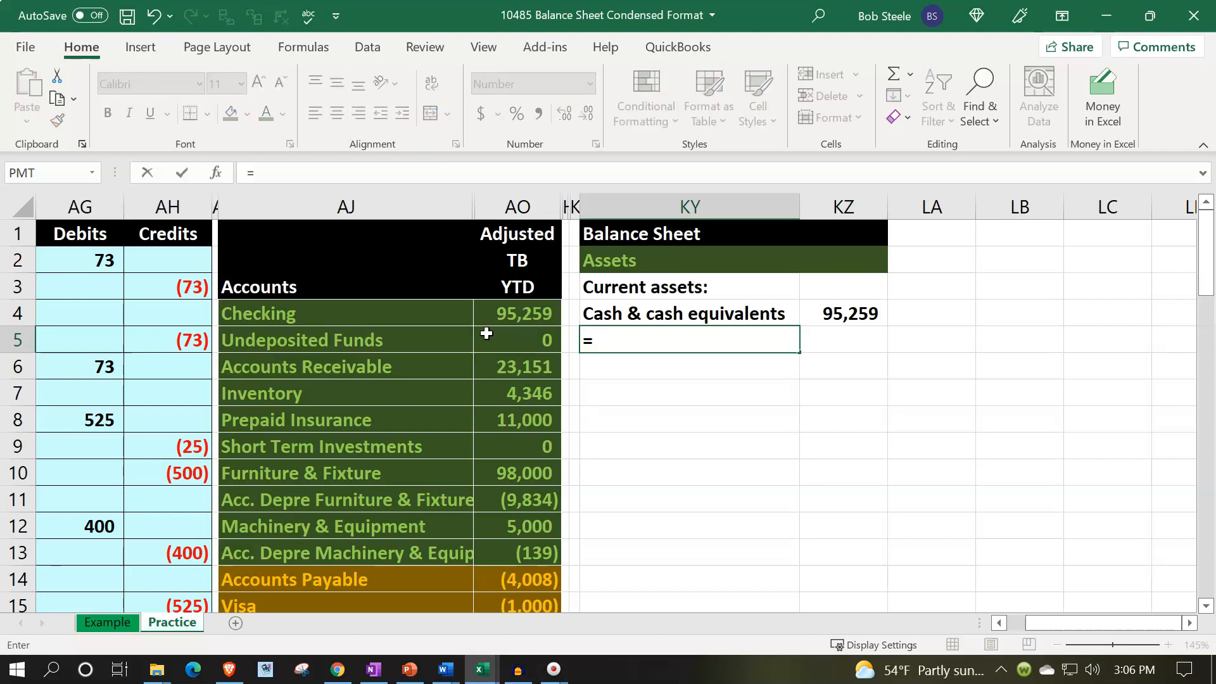
click(486, 333)
key(Left)
key(Down)
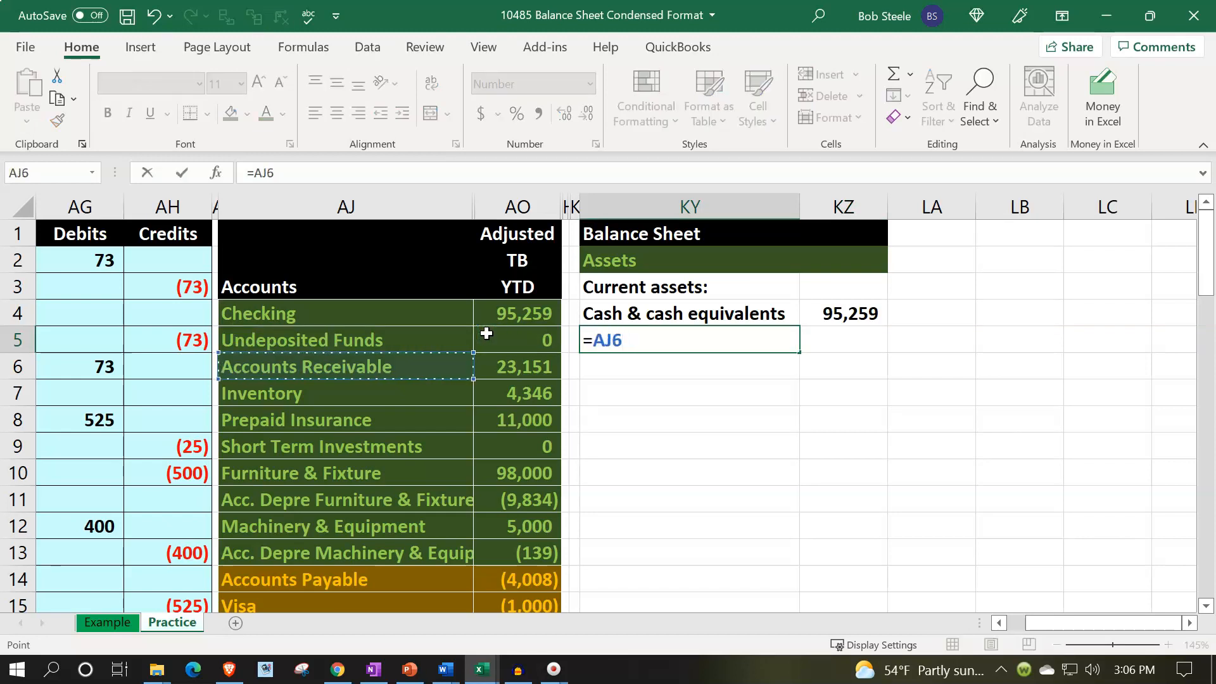
key(Return)
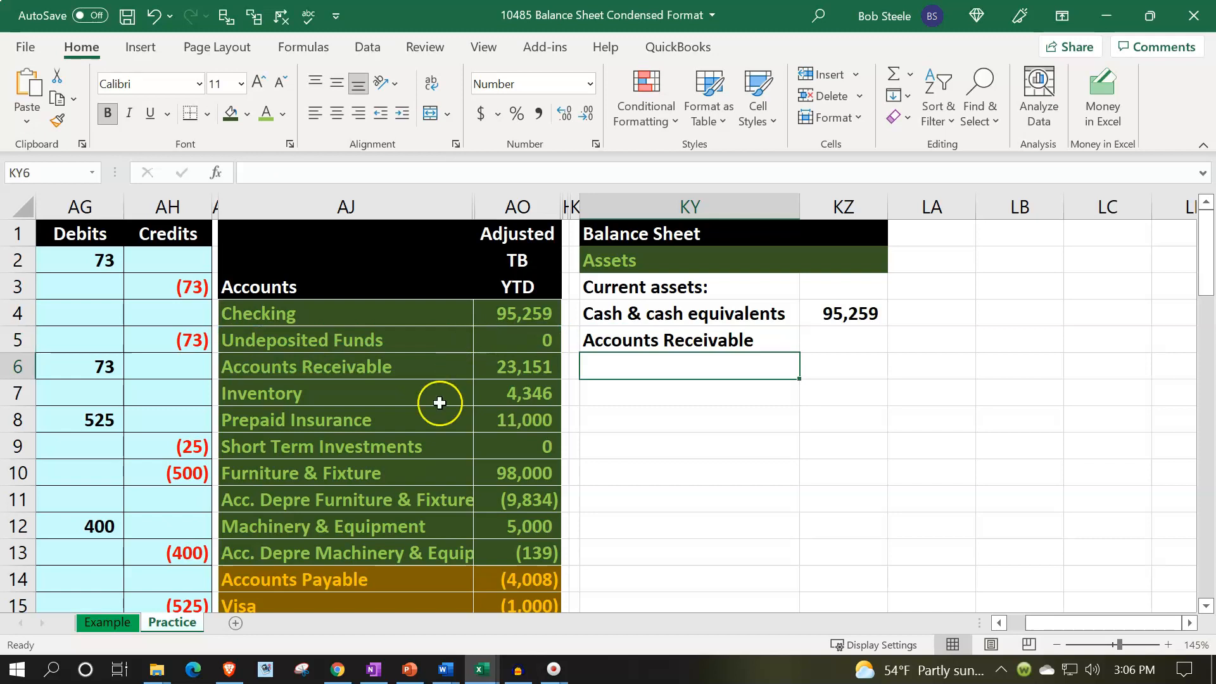
click(438, 375)
key(ctrl+bracketright)
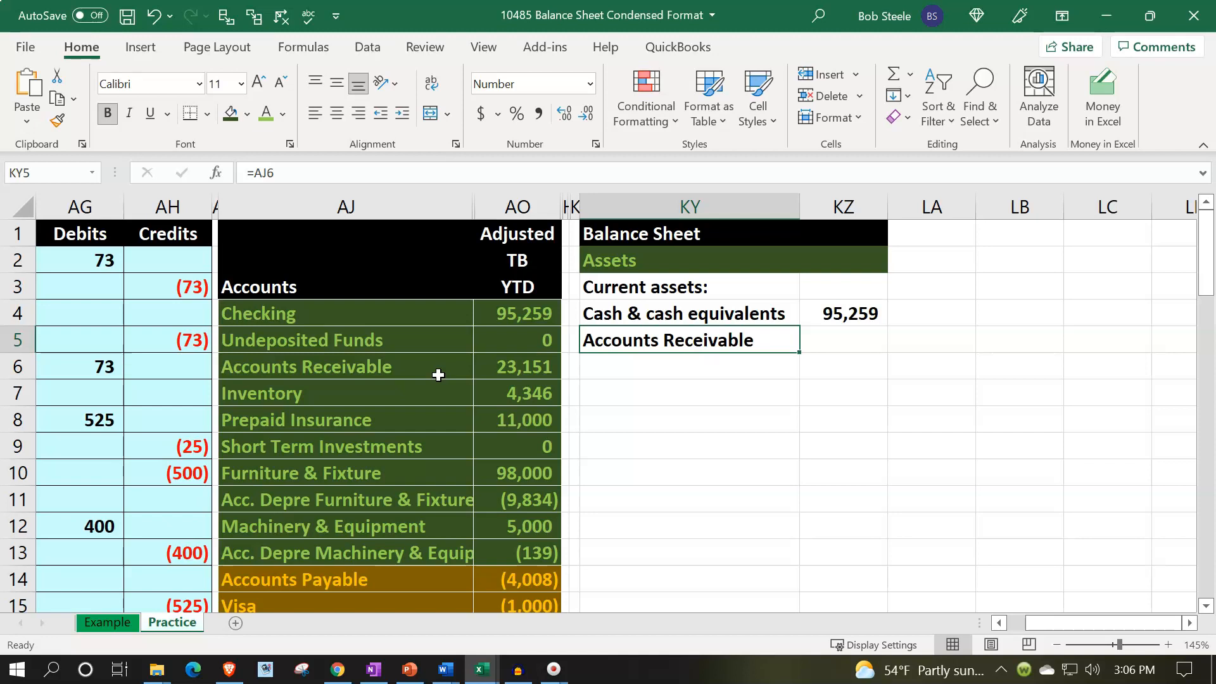
Link cell KZ5 to the Accounts Receivable balance in AO6.
key(Right)
text(=)
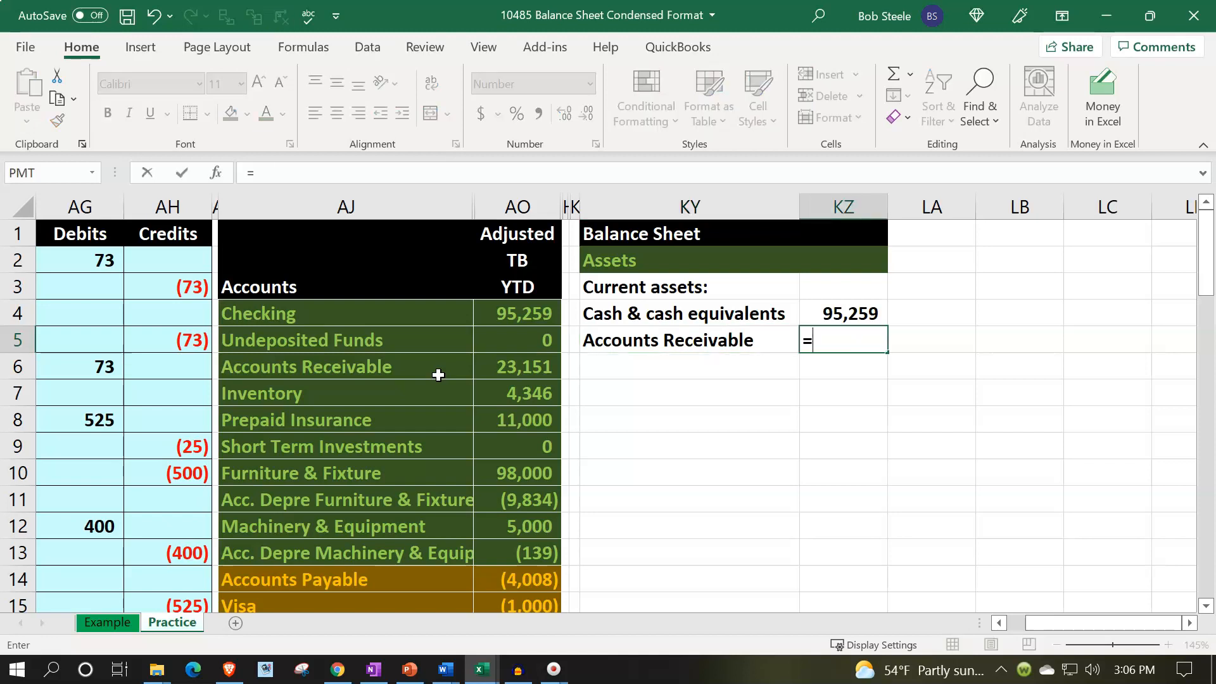
key(Left)
key(Left)
key(Left)
key(Left)
key(Down)
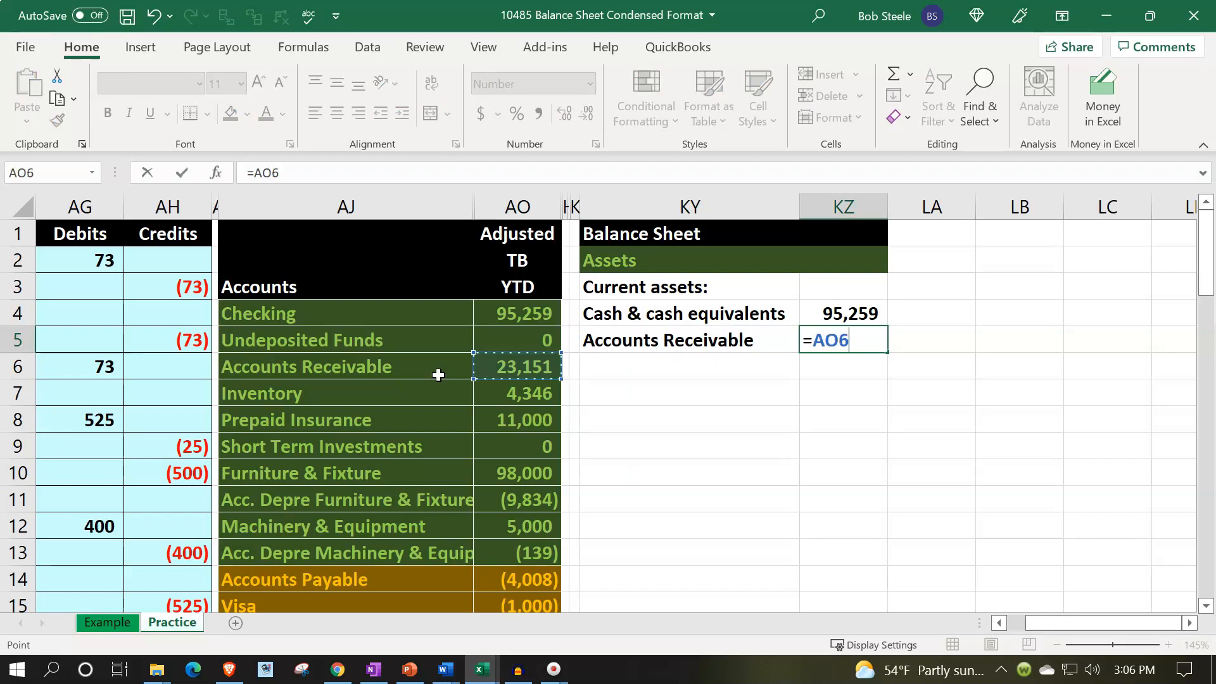
key(Return)
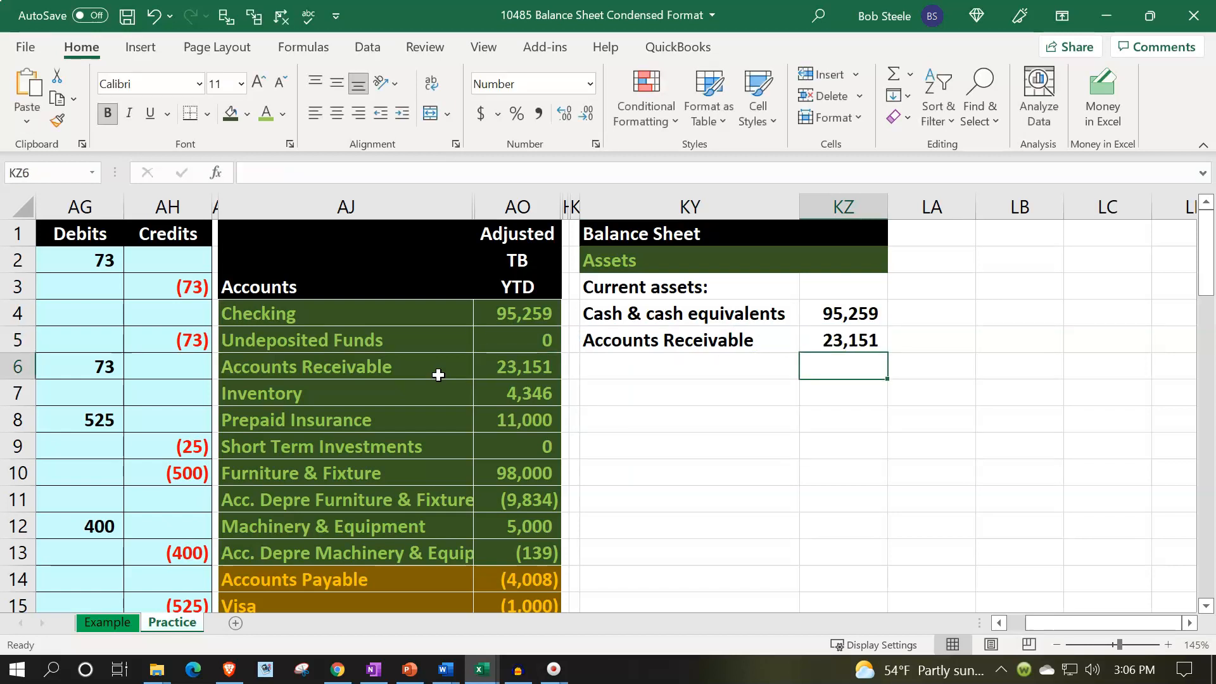
Link row 6 of the balance sheet to the Inventory name in AJ7 and its balance in AO7.
key(Left)
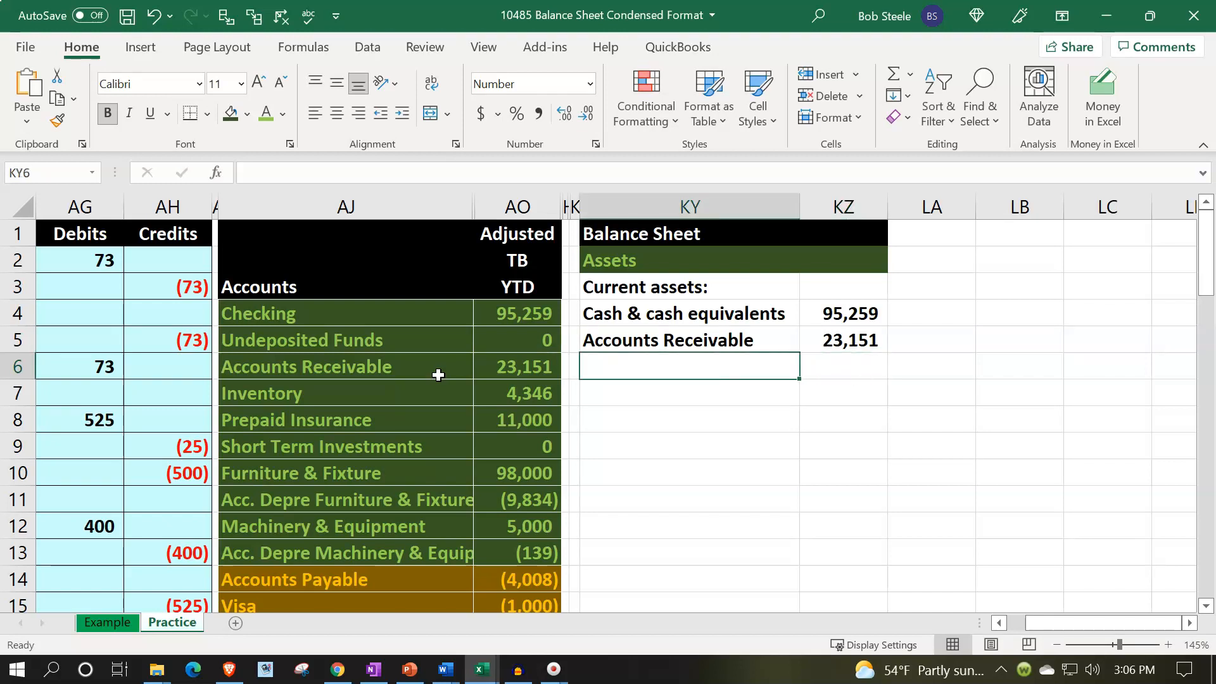
text(=)
key(Left)
key(Left)
key(Left)
key(Down)
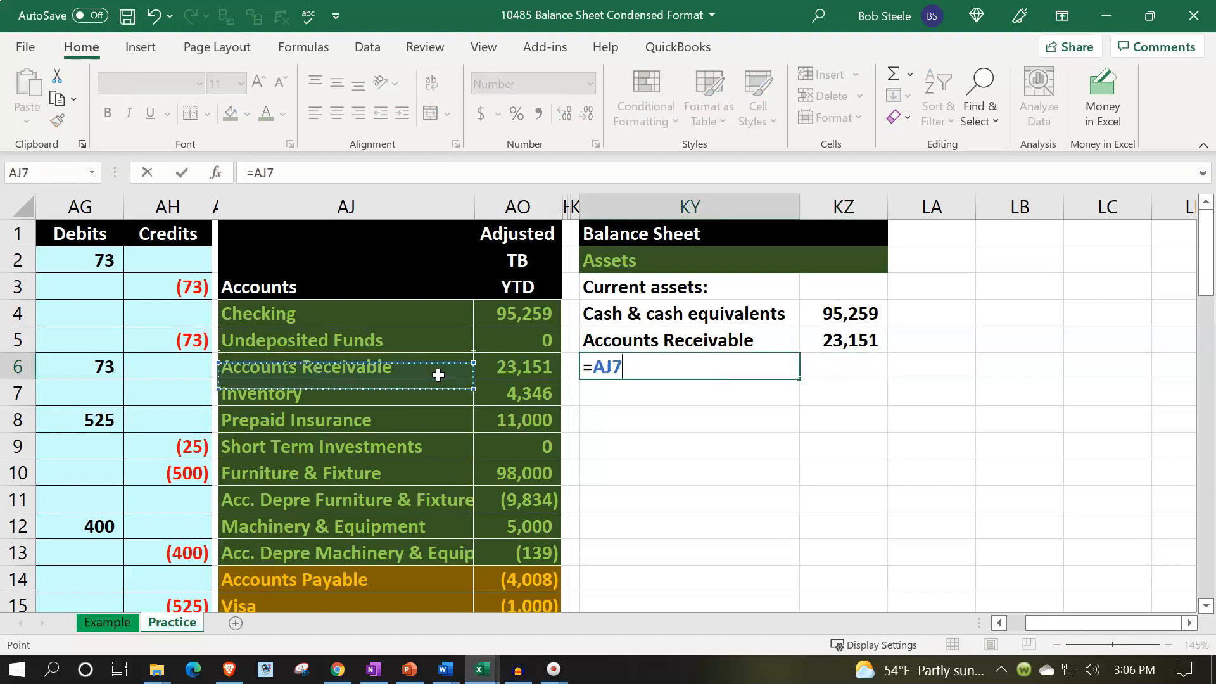
key(Tab)
text(=)
key(Left)
key(Left)
Link cell KY7 to the Prepaid Insurance account name in AJ8.
key(Left)
key(Down)
key(Return)
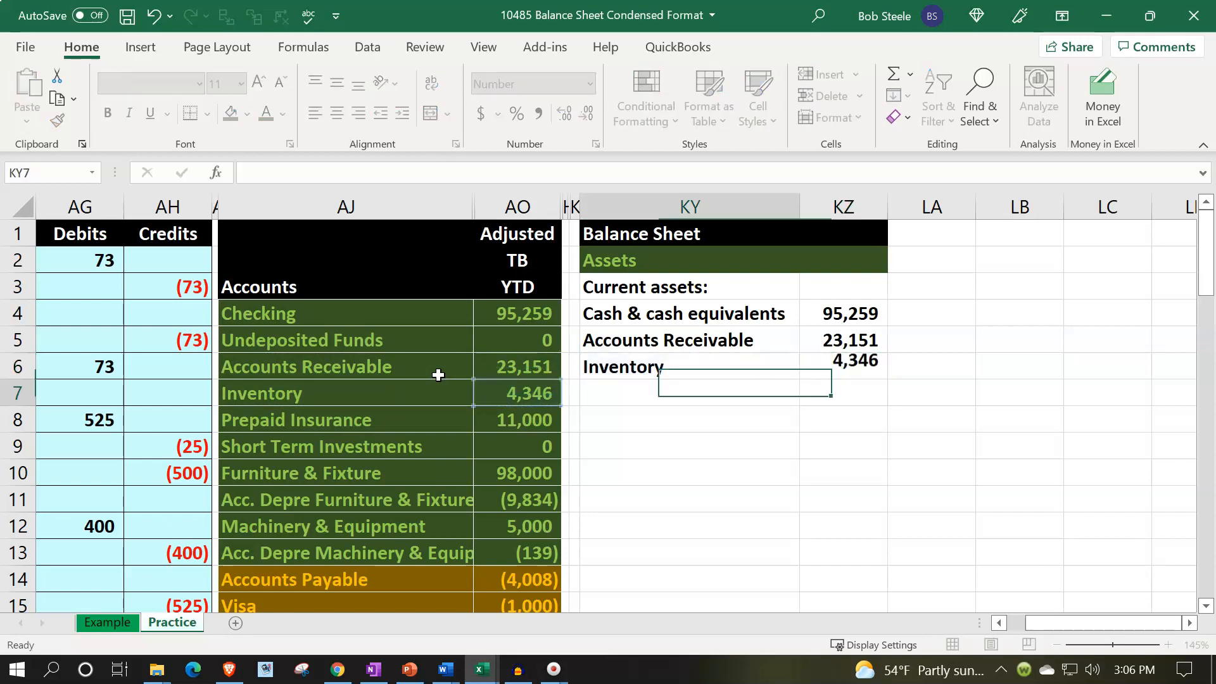
text(=)
key(Left)
key(Left)
key(Left)
key(Down)
key(Tab)
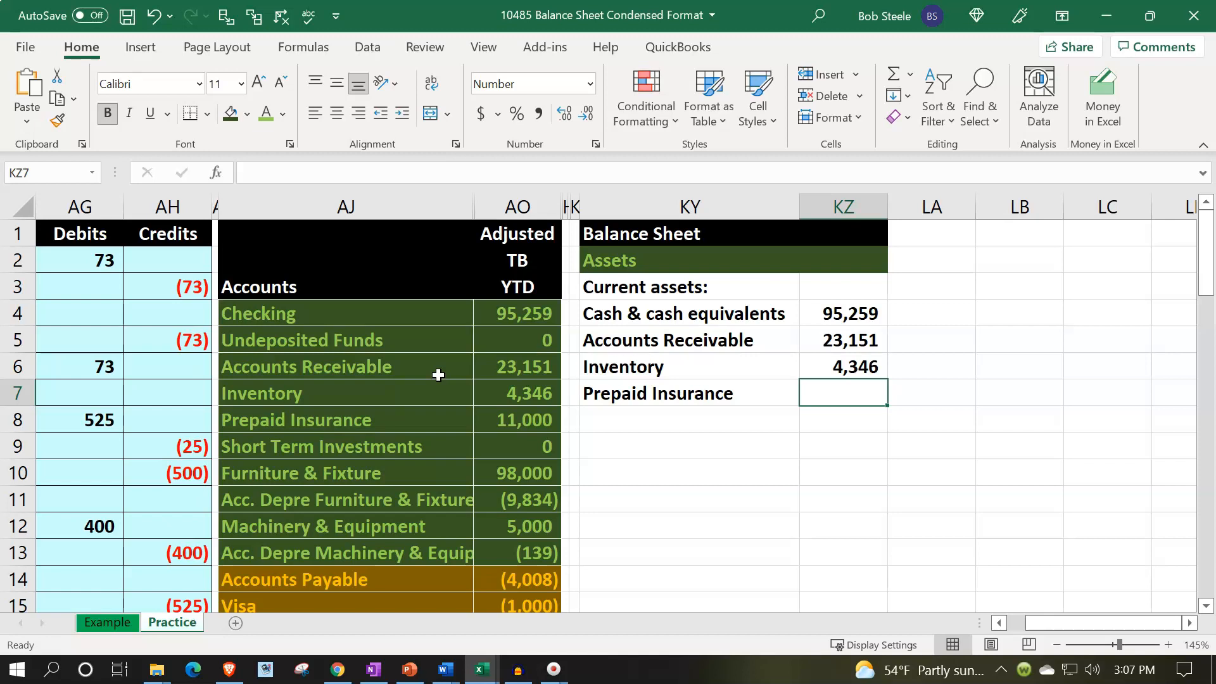
Replace the label in KY7 with Other current assets.
click(494, 446)
click(481, 451)
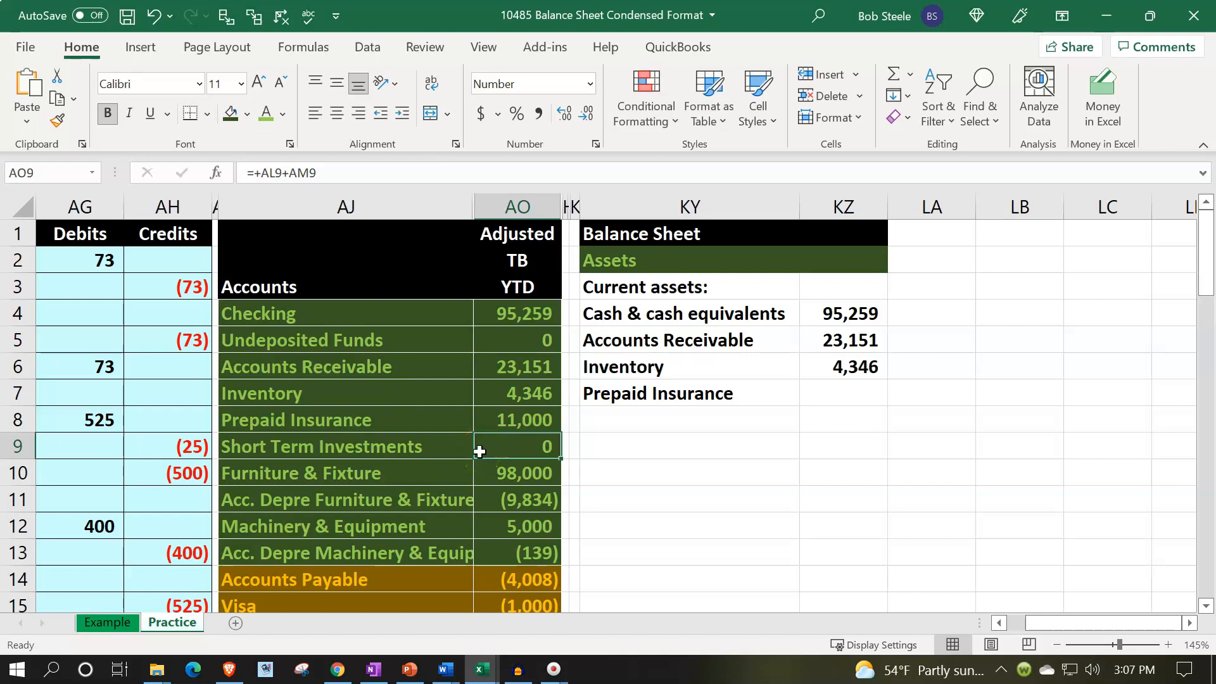
click(501, 422)
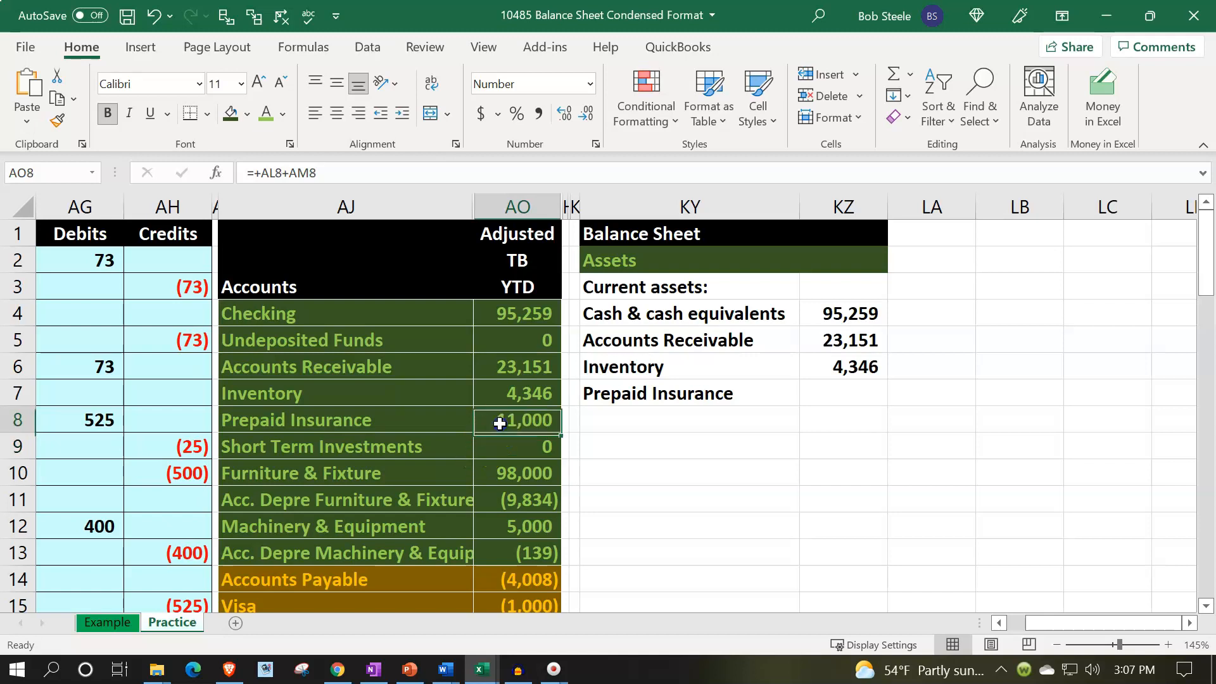
click(625, 393)
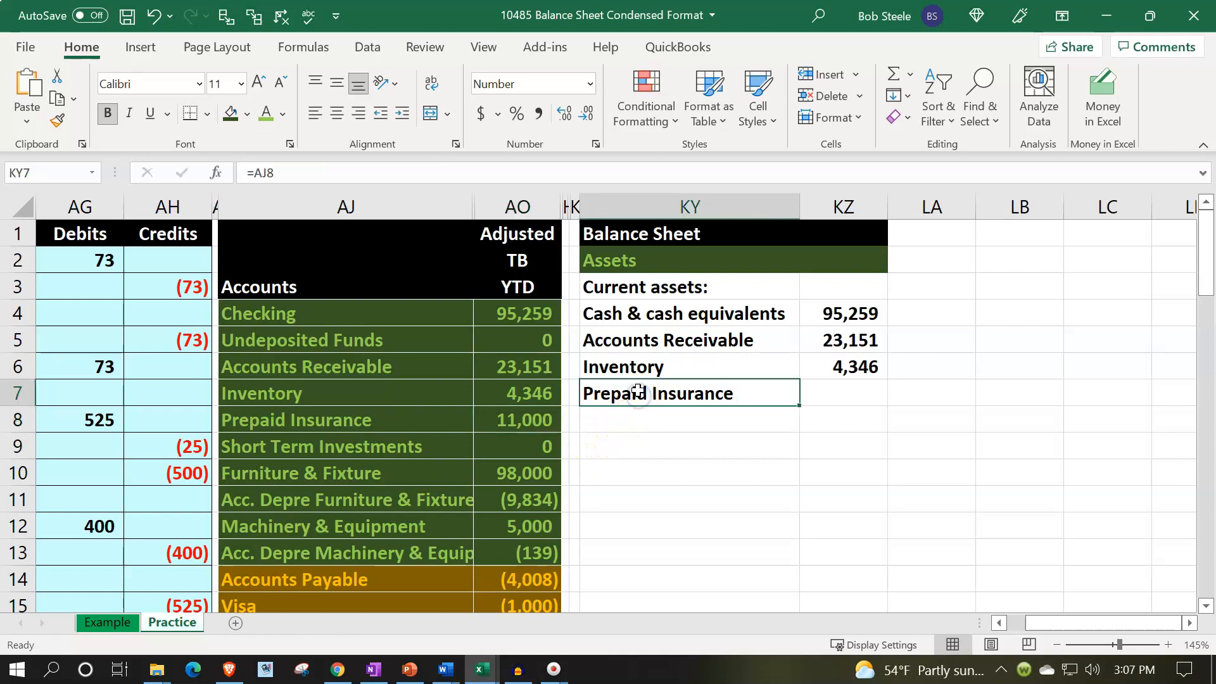
text(Other )
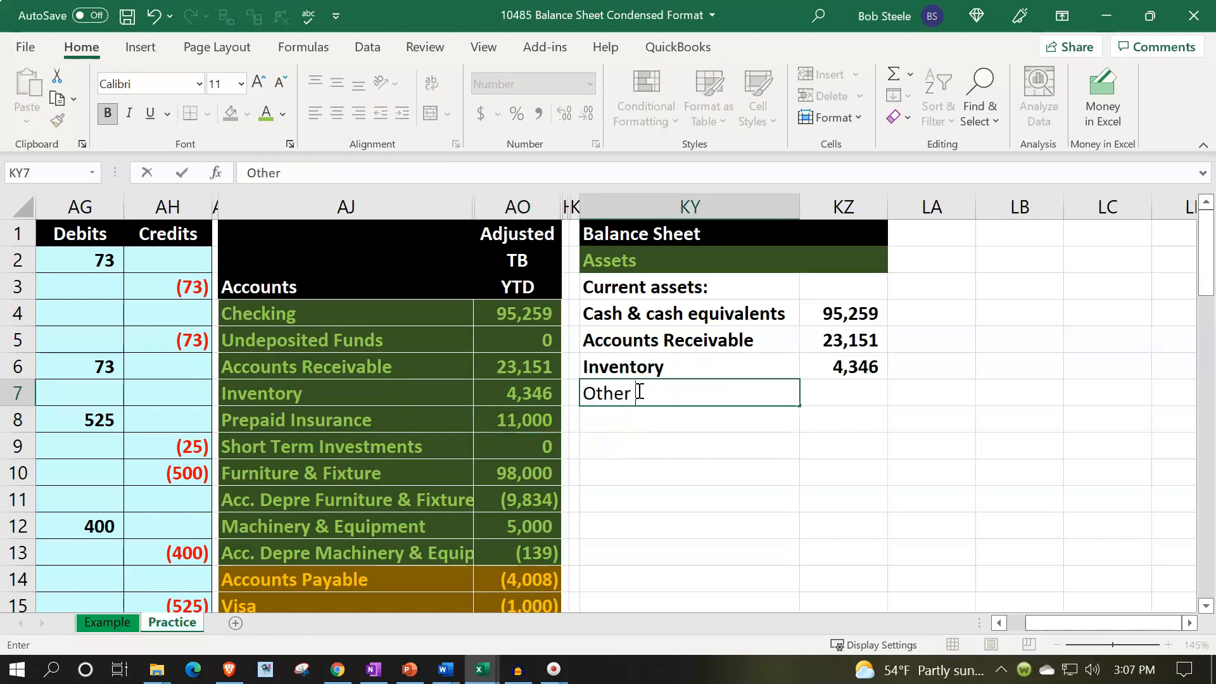
text(current assets)
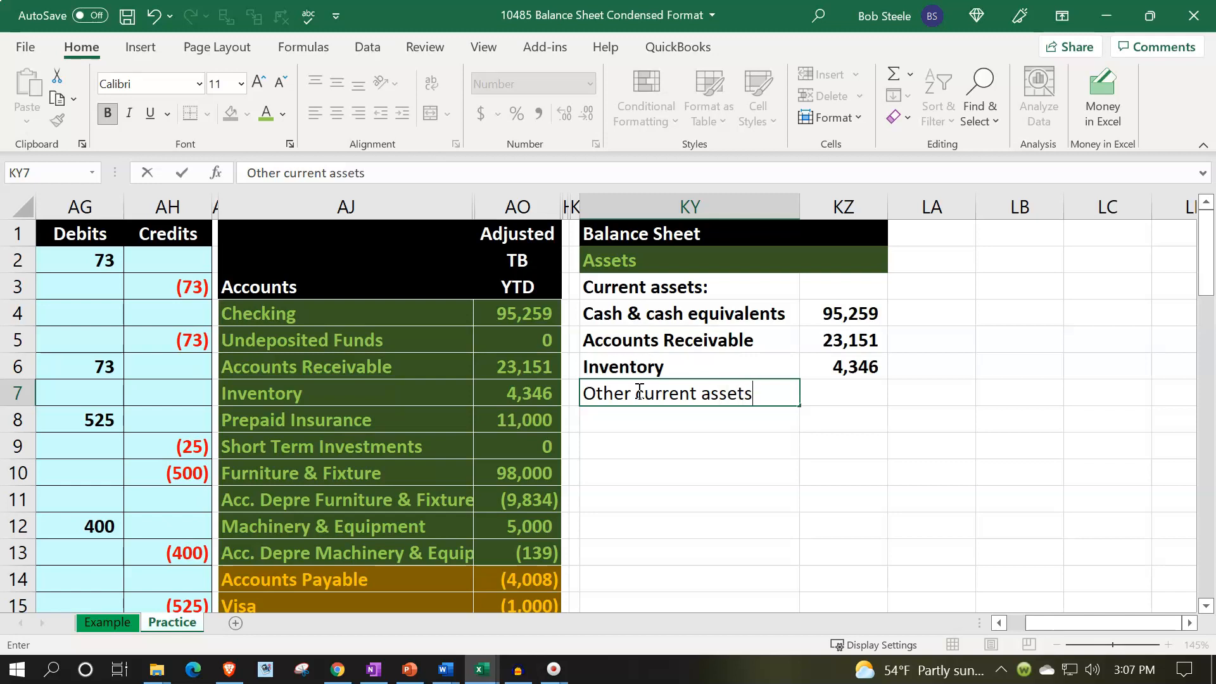
key(Tab)
Enter a SUM formula in KZ7 totaling Prepaid Insurance and Short Term Investments in AO8:AO9.
text(=sum()
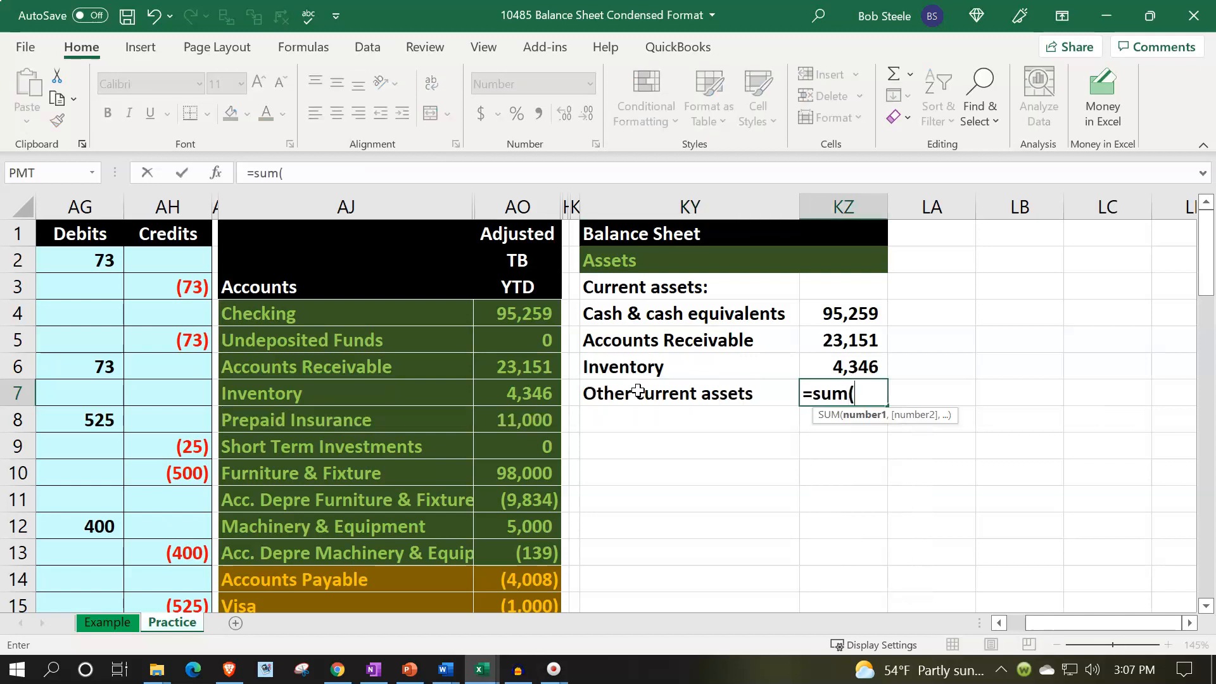
click(637, 391)
key(Left)
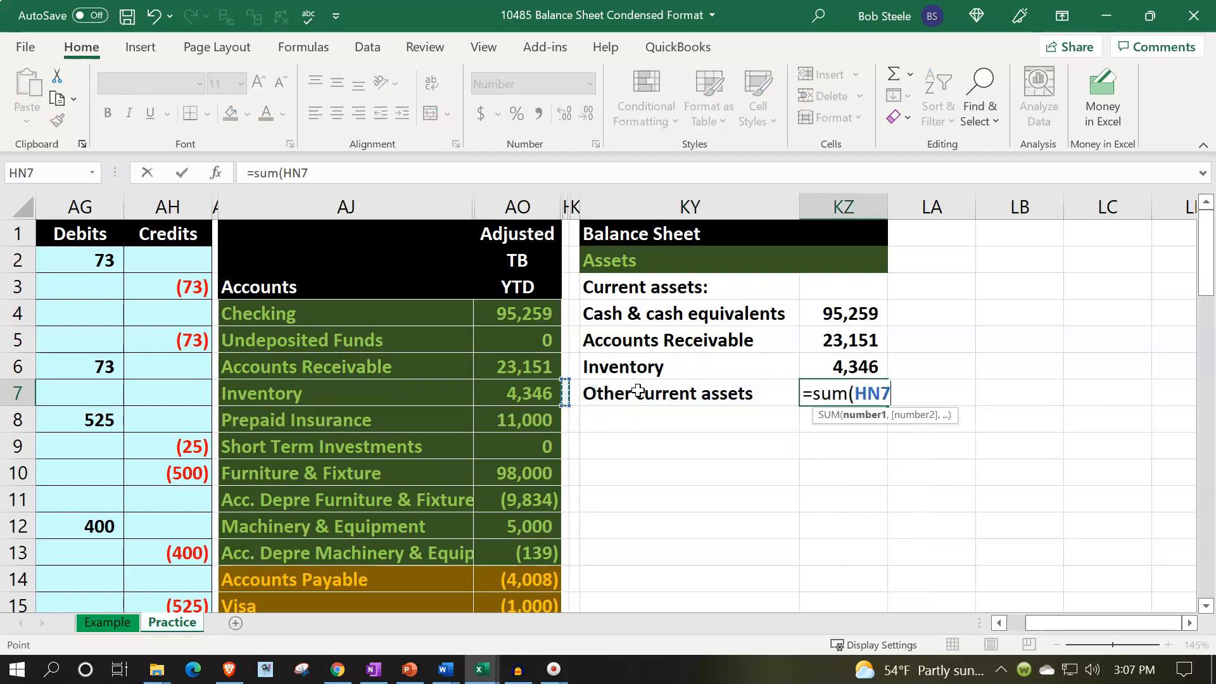
key(Left)
key(Down)
key(shift+Down)
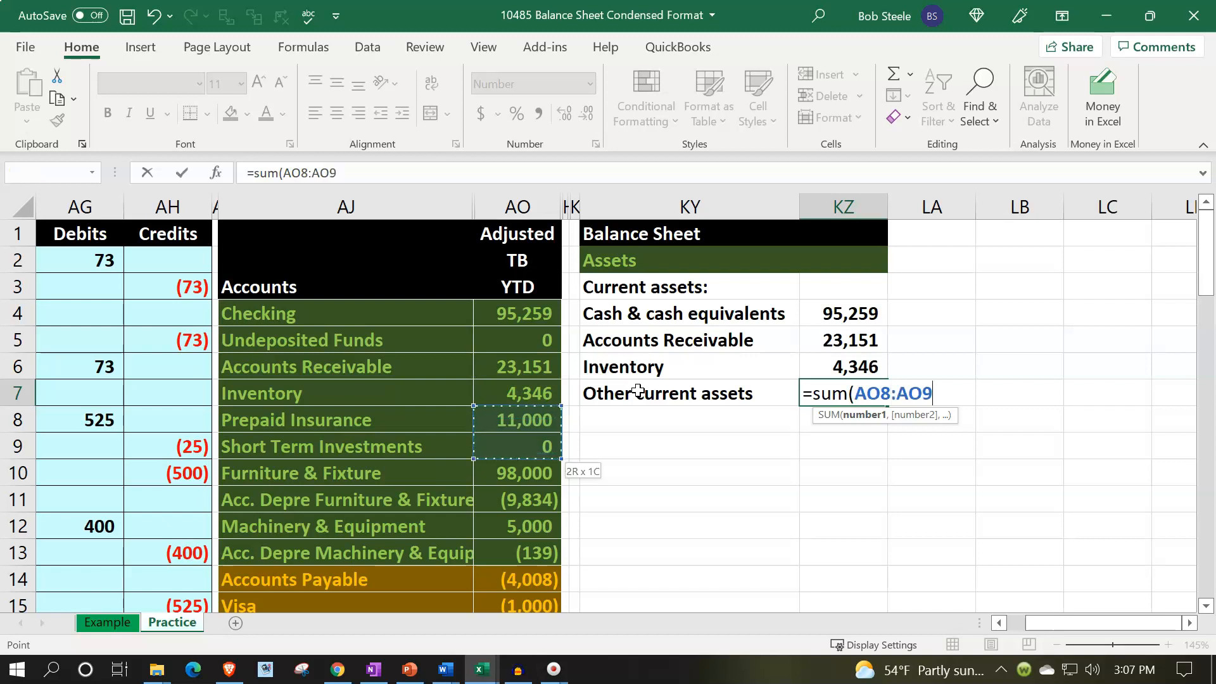
text())
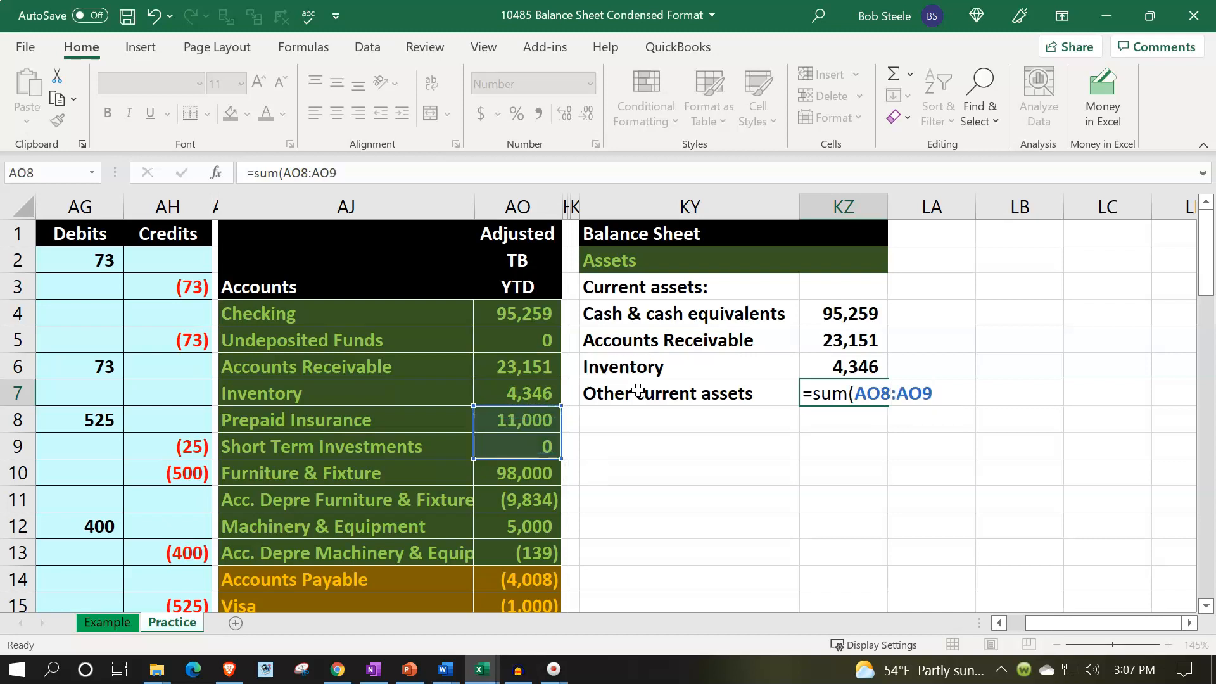
key(Return)
click(539, 454)
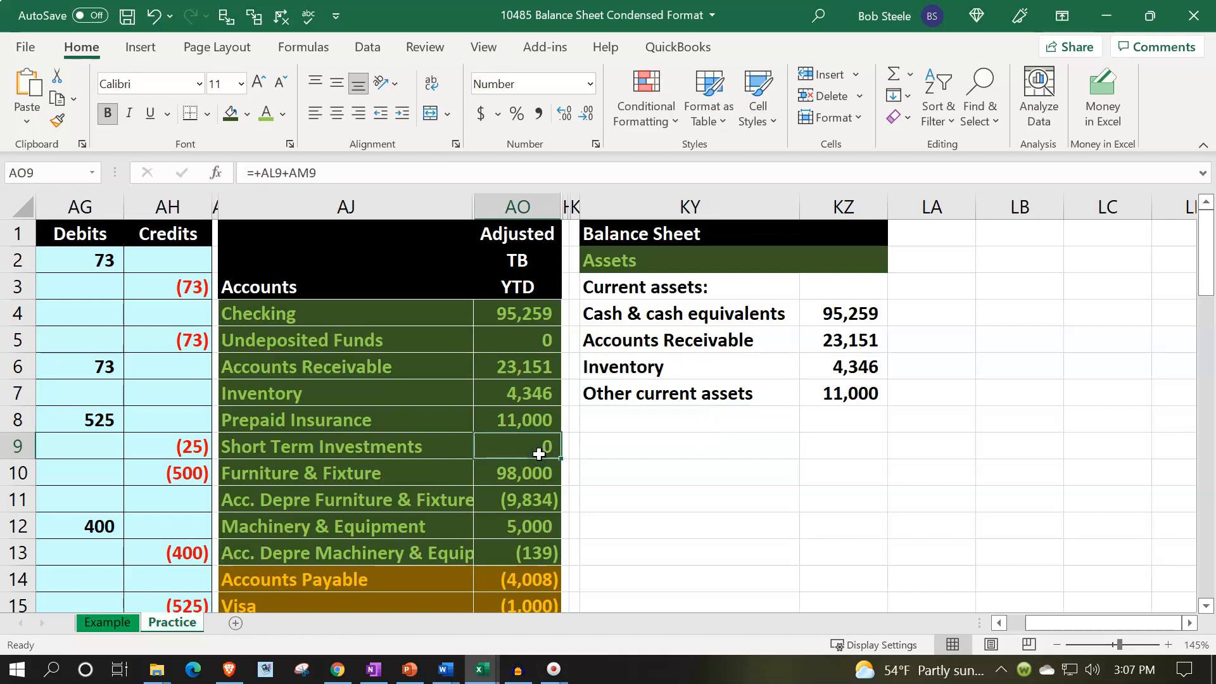
Indent the current asset labels in KY4:KY7 and underline the amount in KZ7.
drag(659, 312, 651, 389)
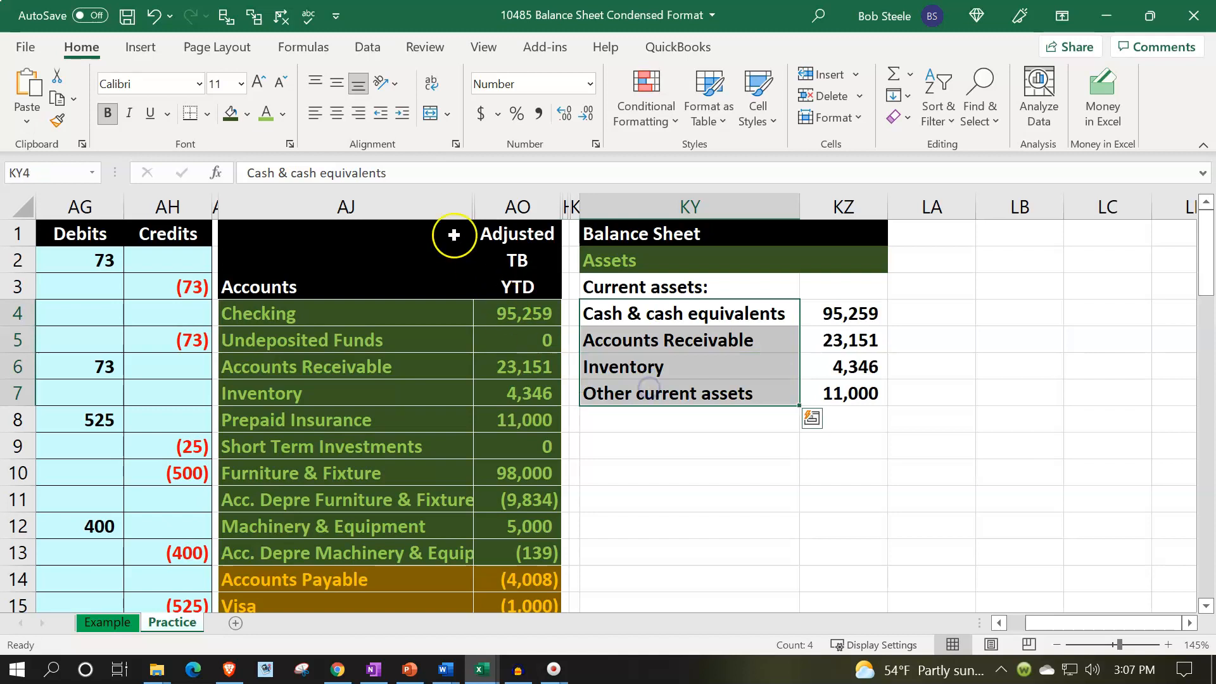
click(401, 114)
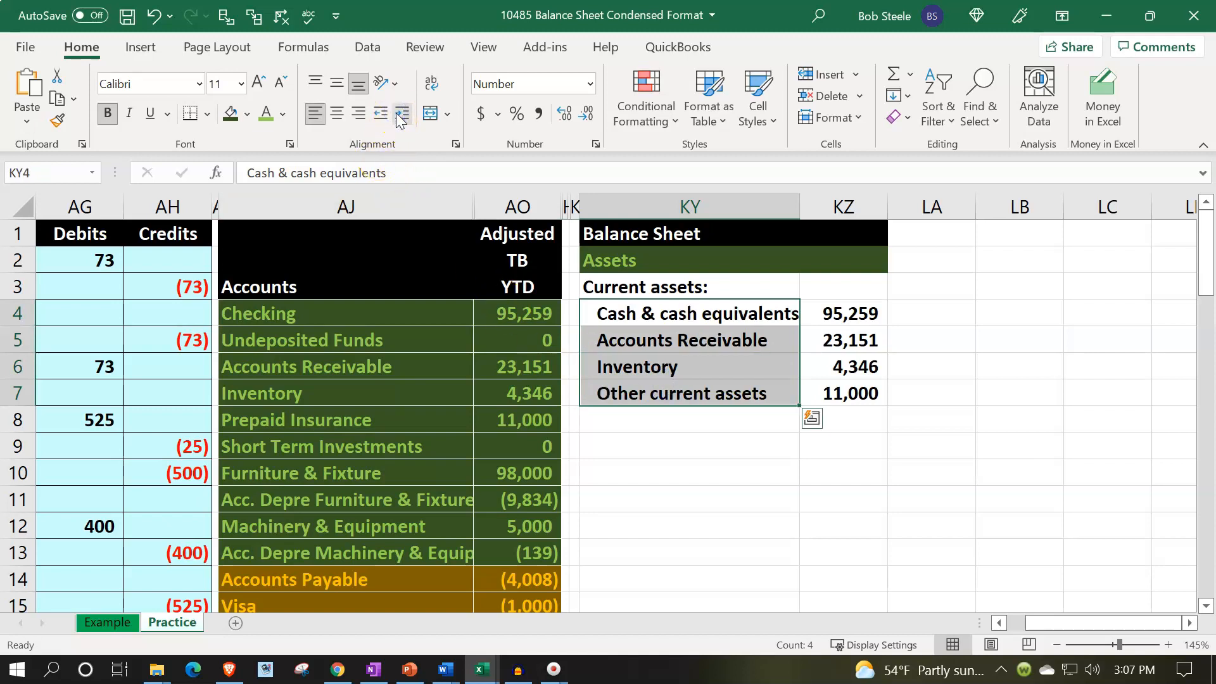
click(842, 390)
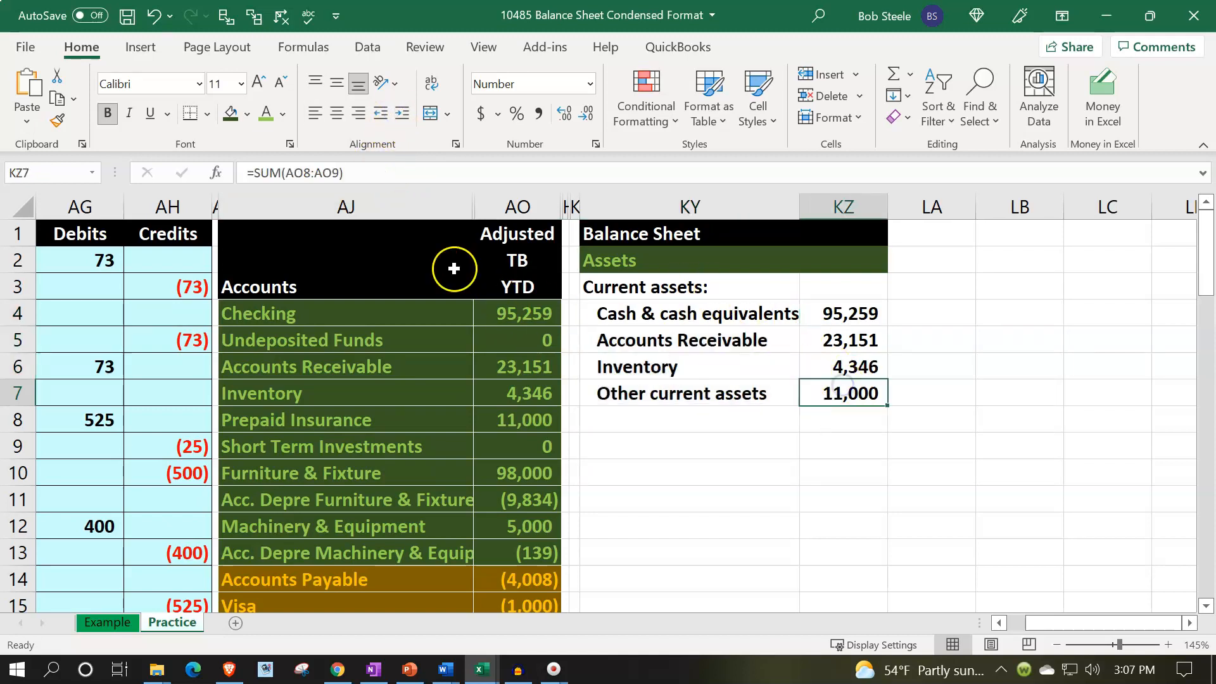
click(150, 113)
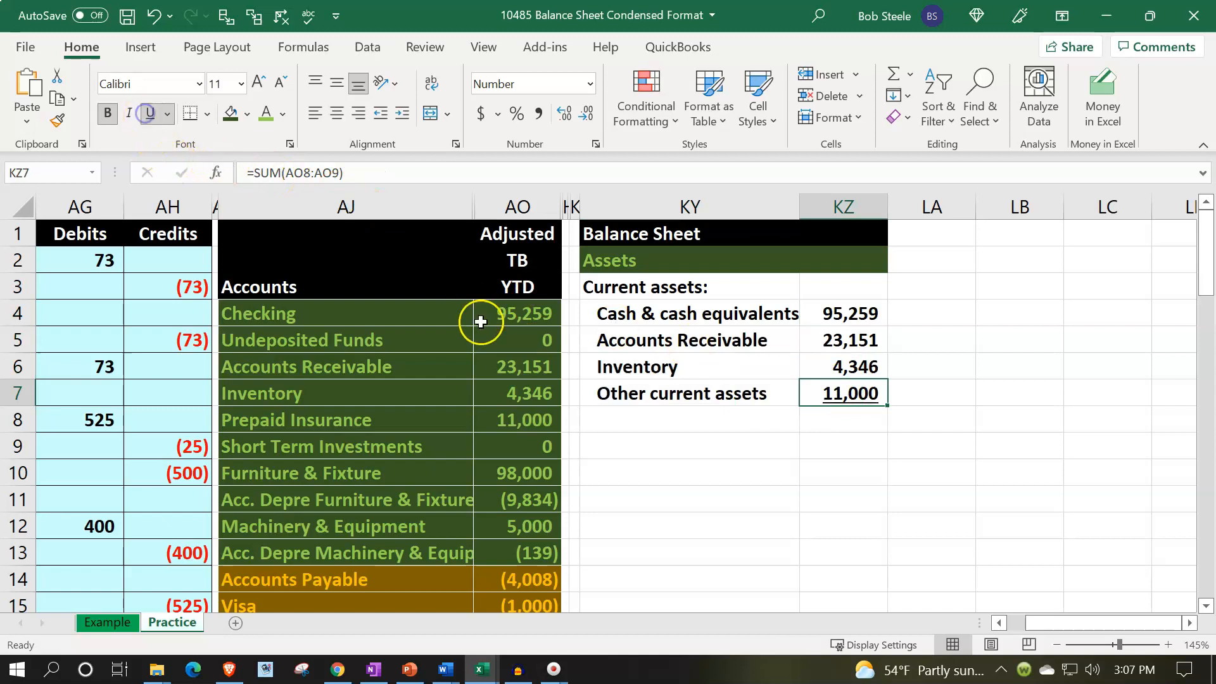
Enter the label Total current assets in cell KY8.
click(623, 429)
text(totL)
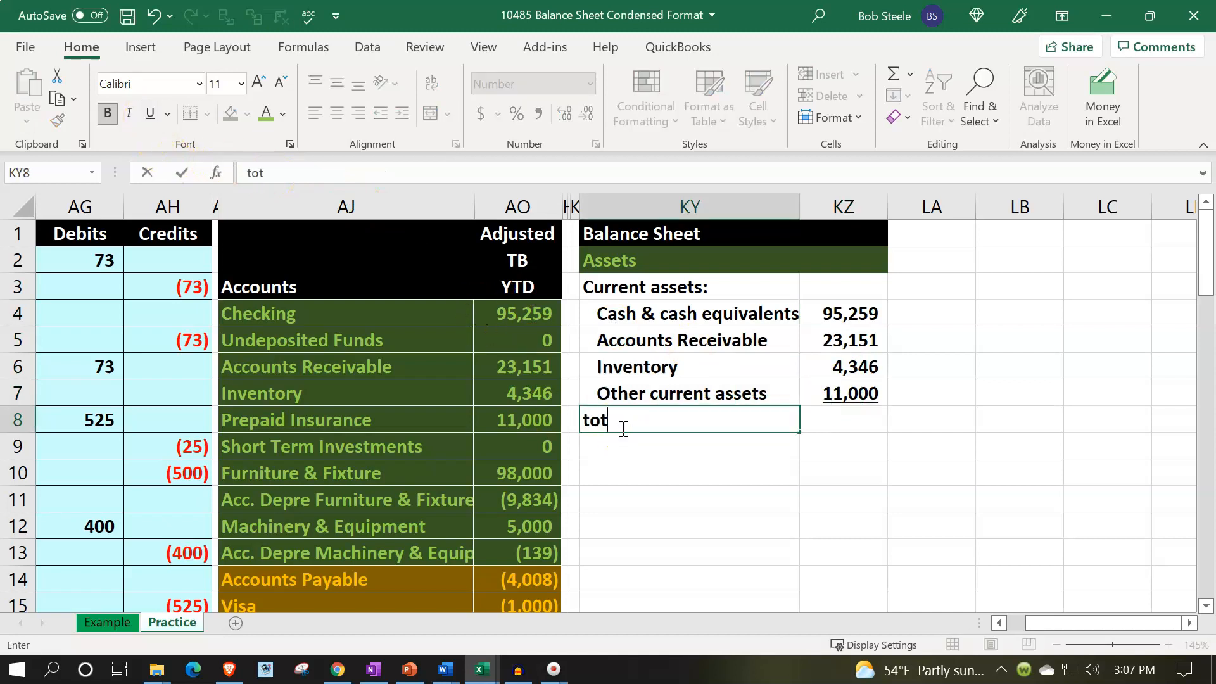
key(BackSpace)
key(BackSpace)
key(BackSpace)
key(BackSpace)
text(Total curren)
key(BackSpace)
text(nt assets)
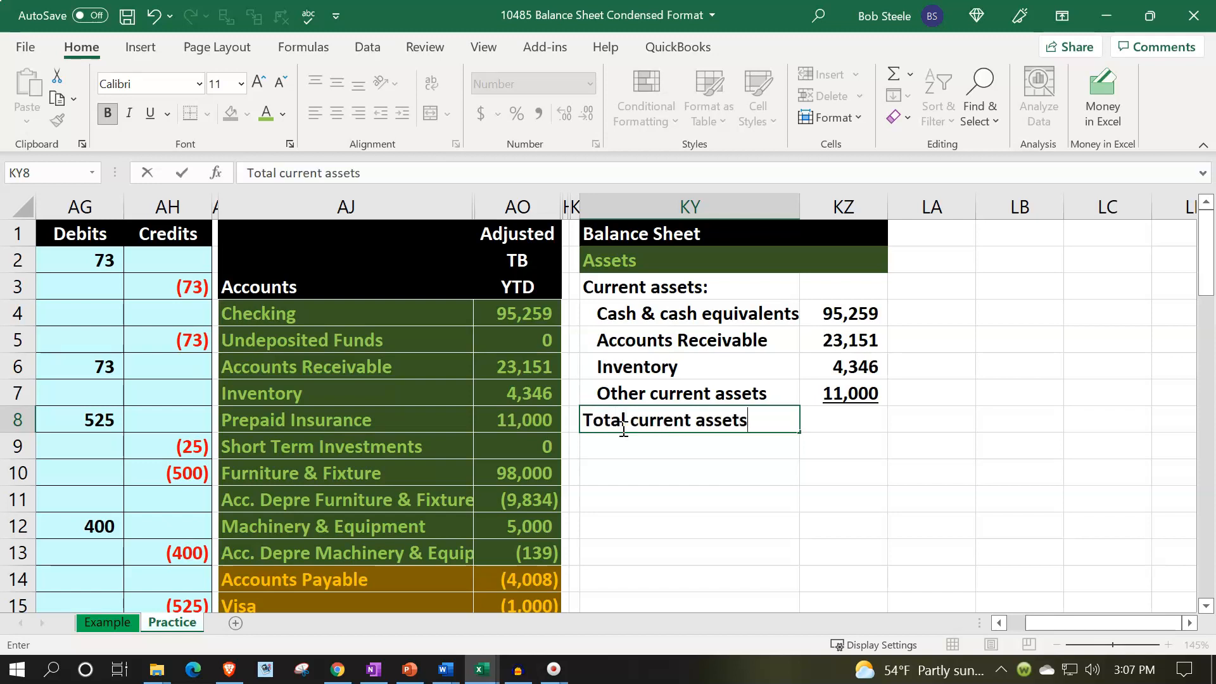
Indent the Total current assets label in KY8 by two levels.
key(Return)
click(622, 429)
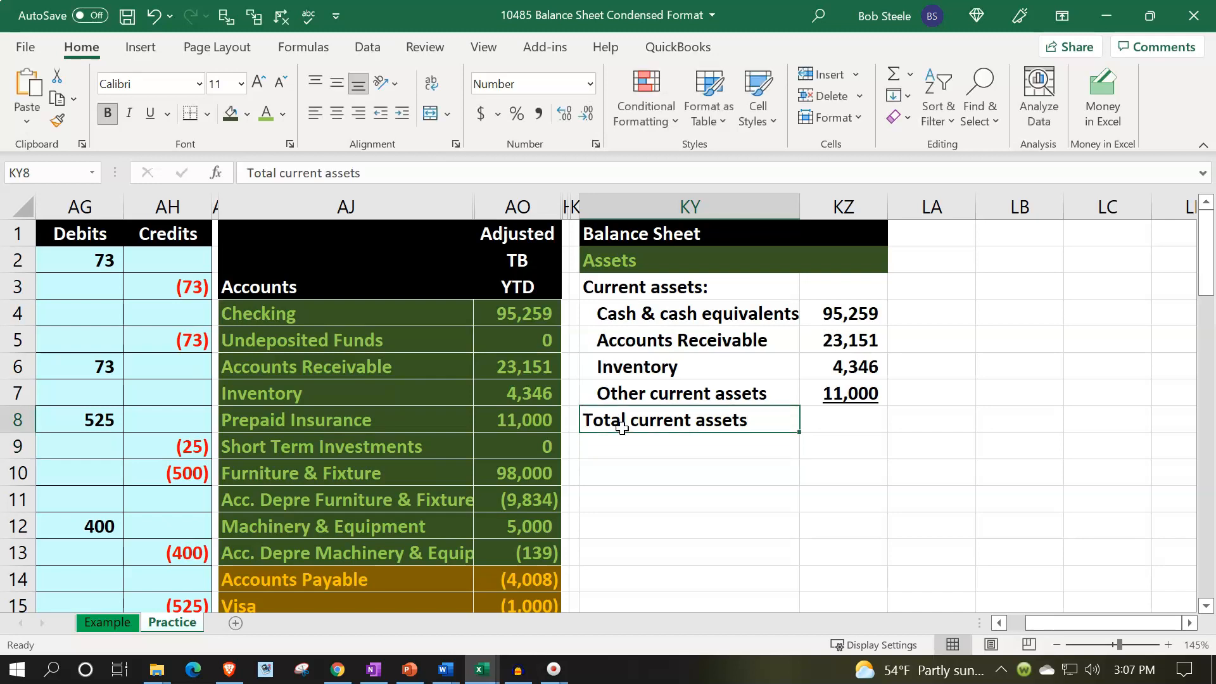
click(403, 114)
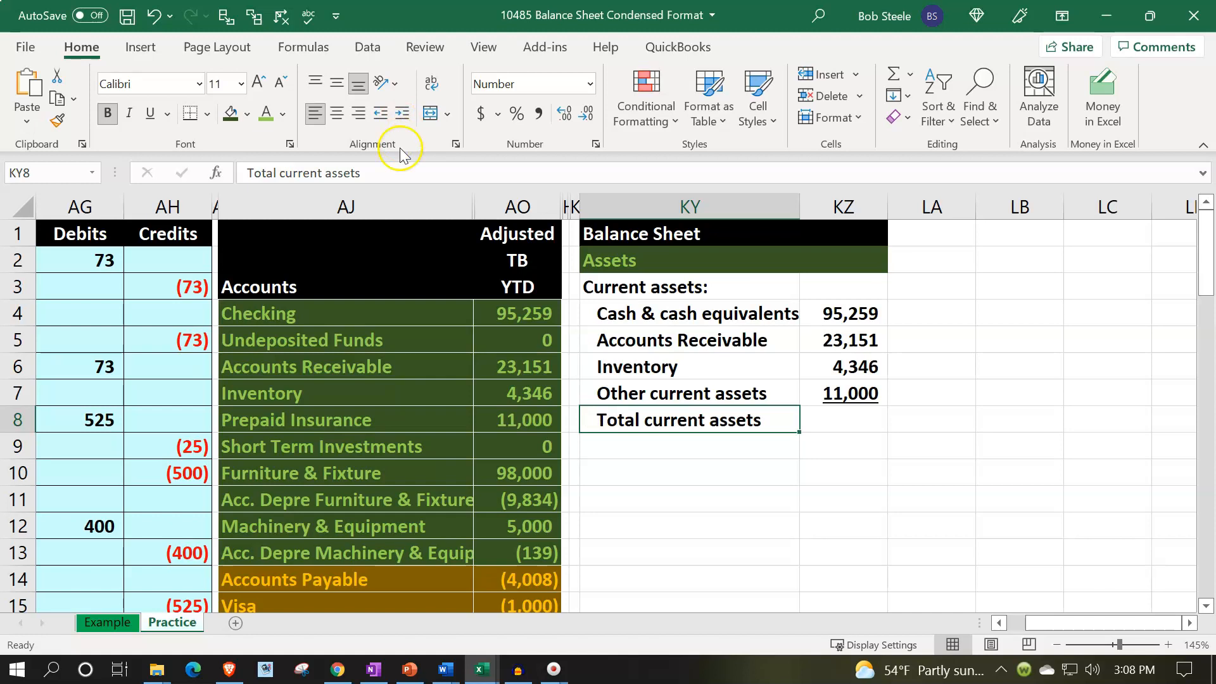
click(402, 114)
Enter a SUM formula in LA8 totaling the current asset amounts in KZ4:KZ7.
key(Right)
key(Right)
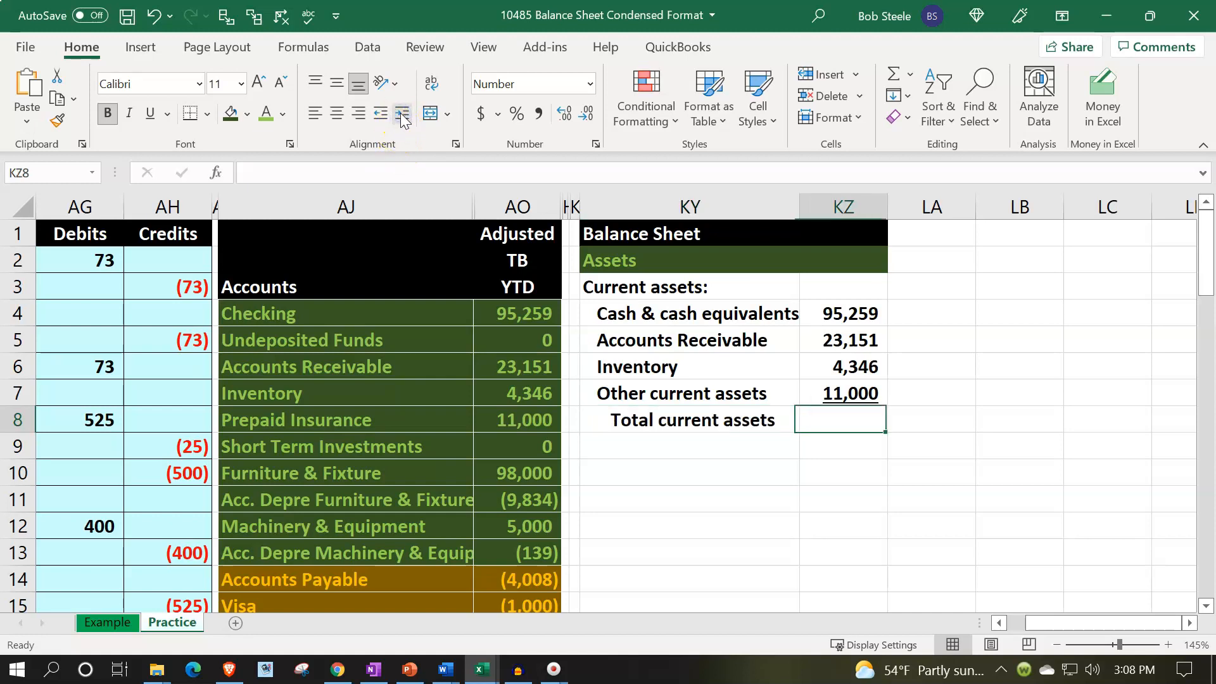
text(=sum()
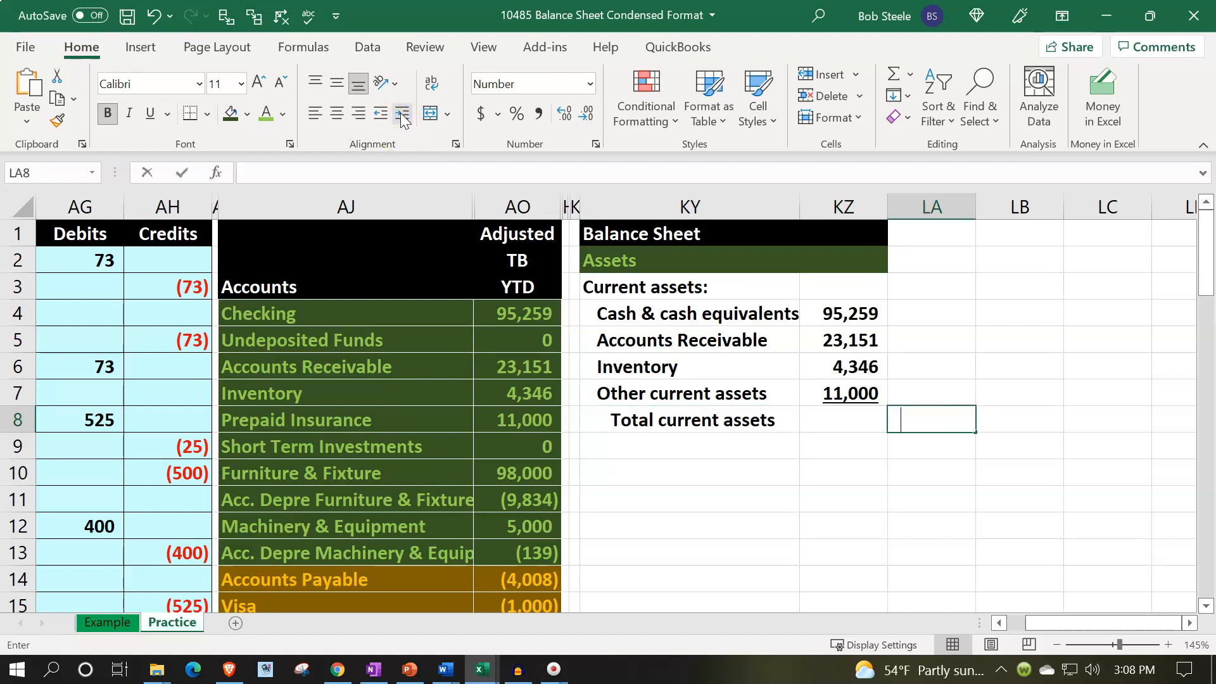
key(Left)
key(Up)
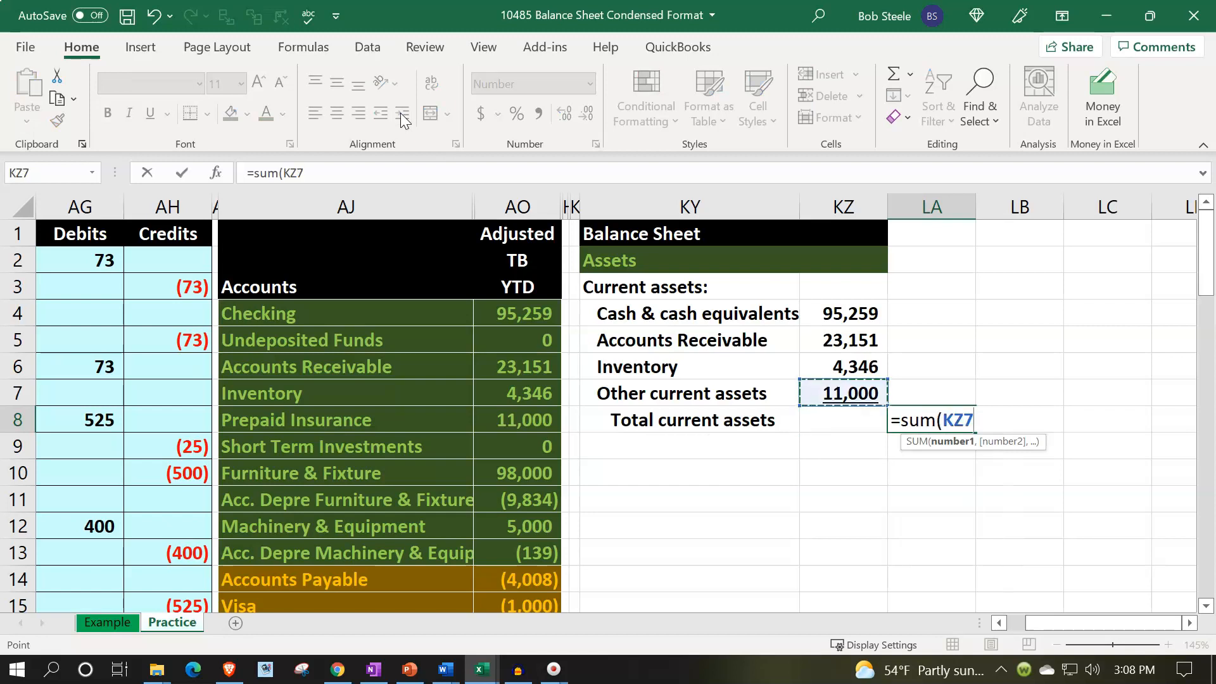
key(shift+Up)
key(shift+Up)
key(shift+Up)
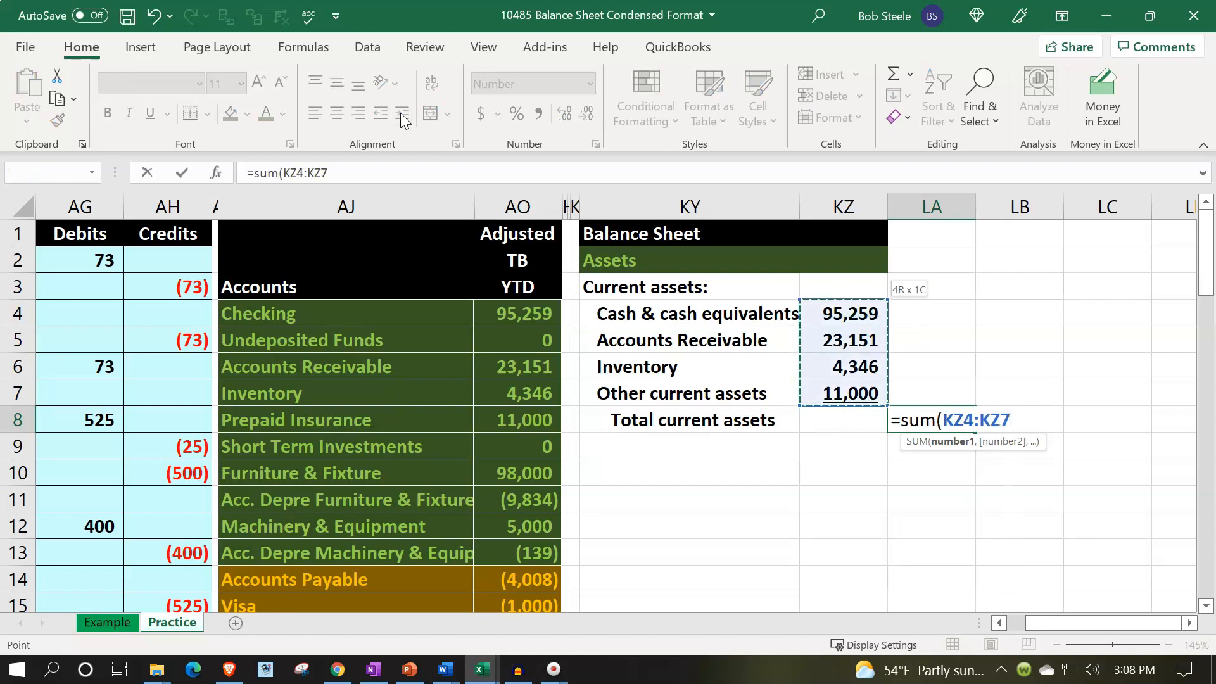
key(Return)
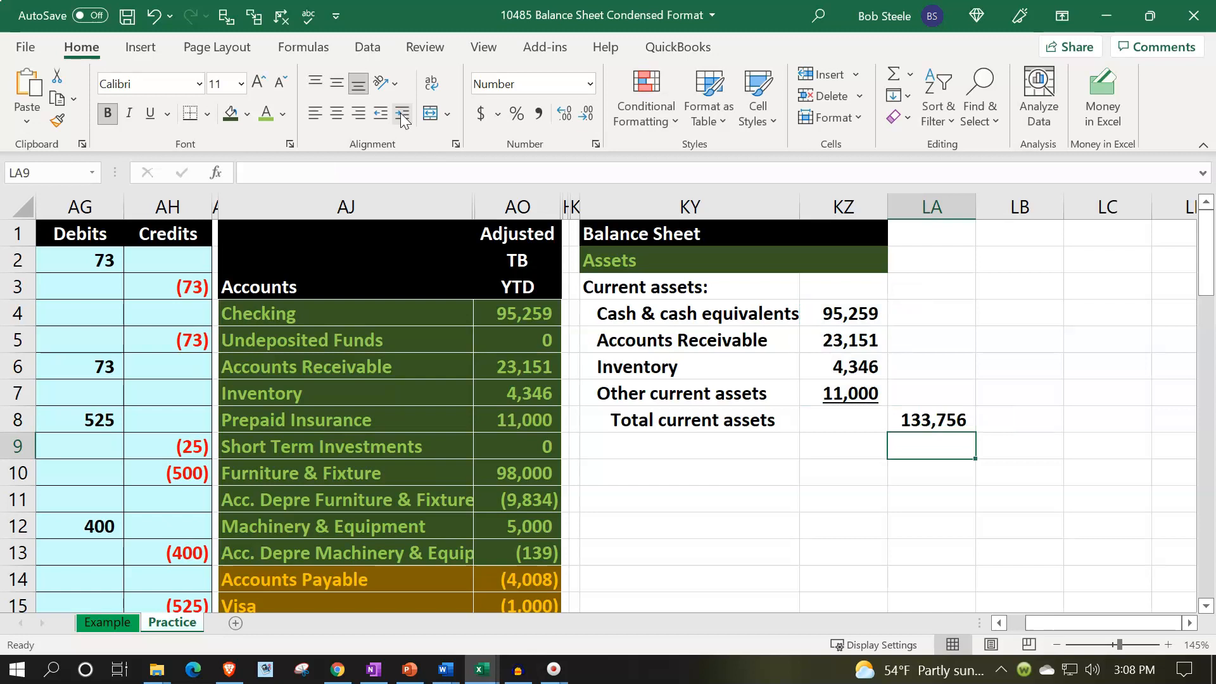
Enter the heading Property plant & equipment: in cell KY9.
key(Left)
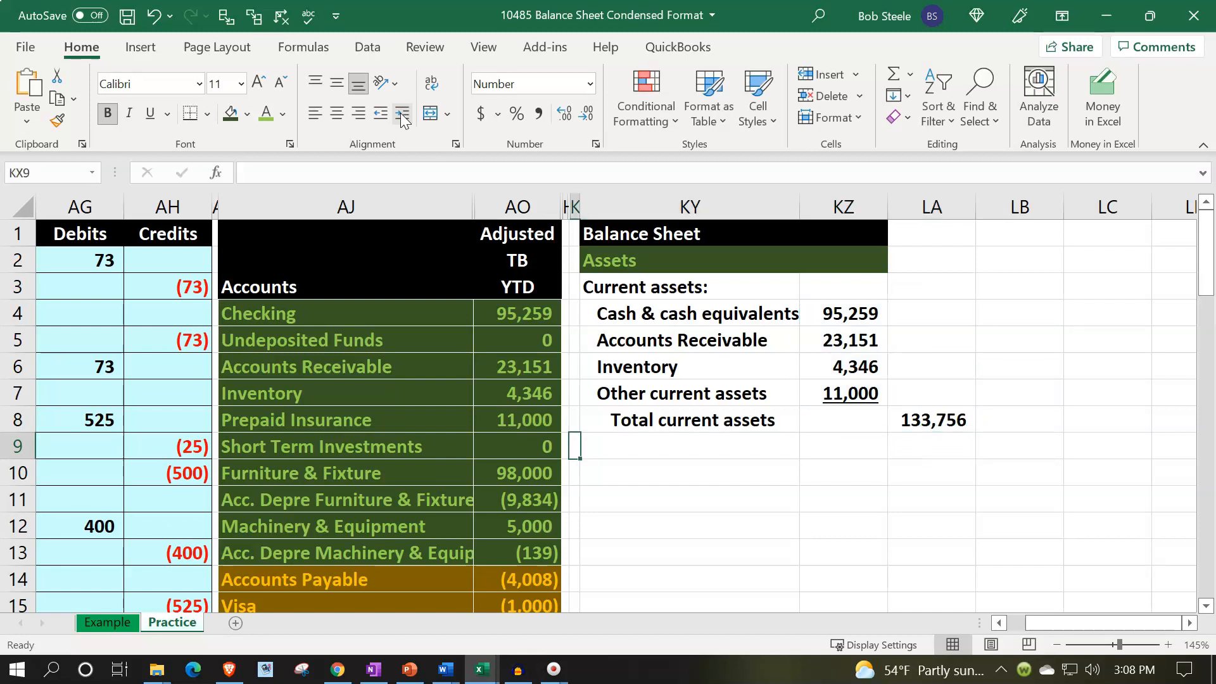
key(Left)
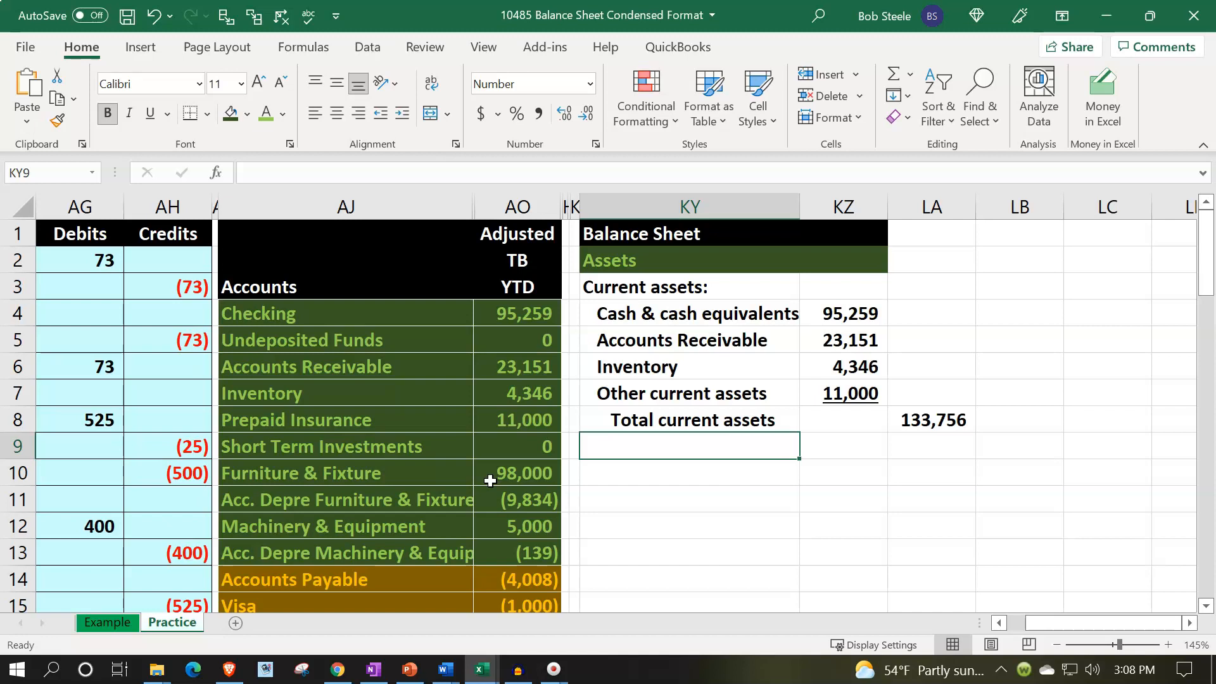
text(Property )
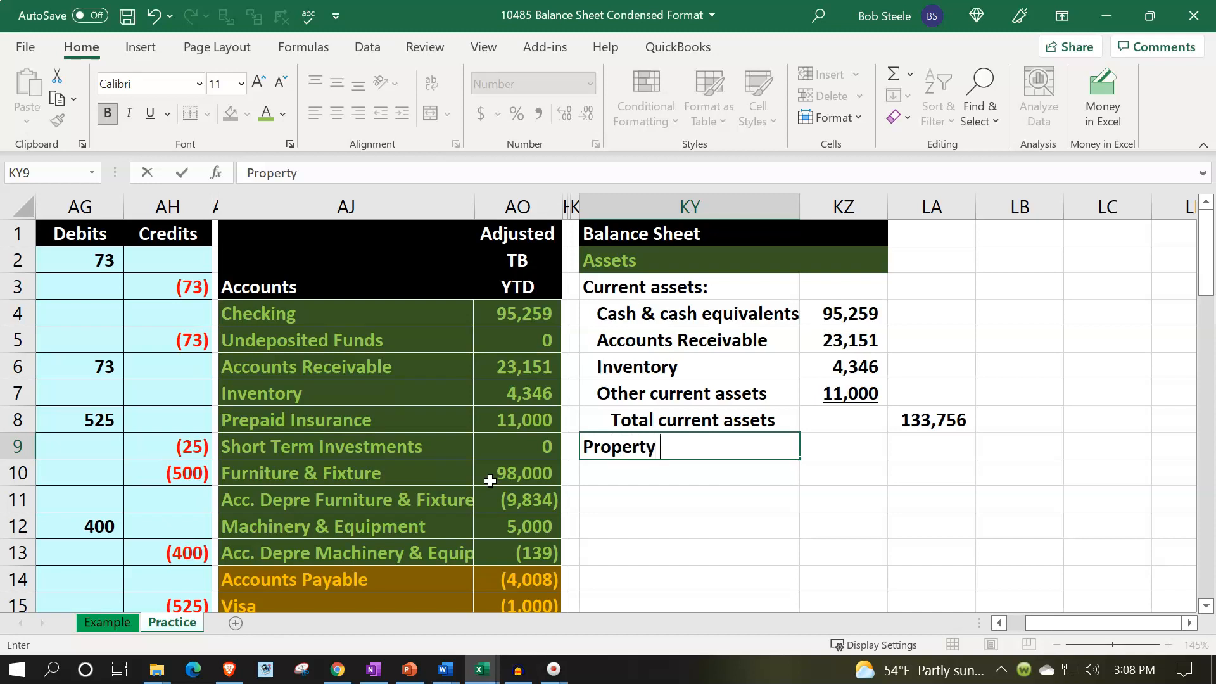
text(plan)
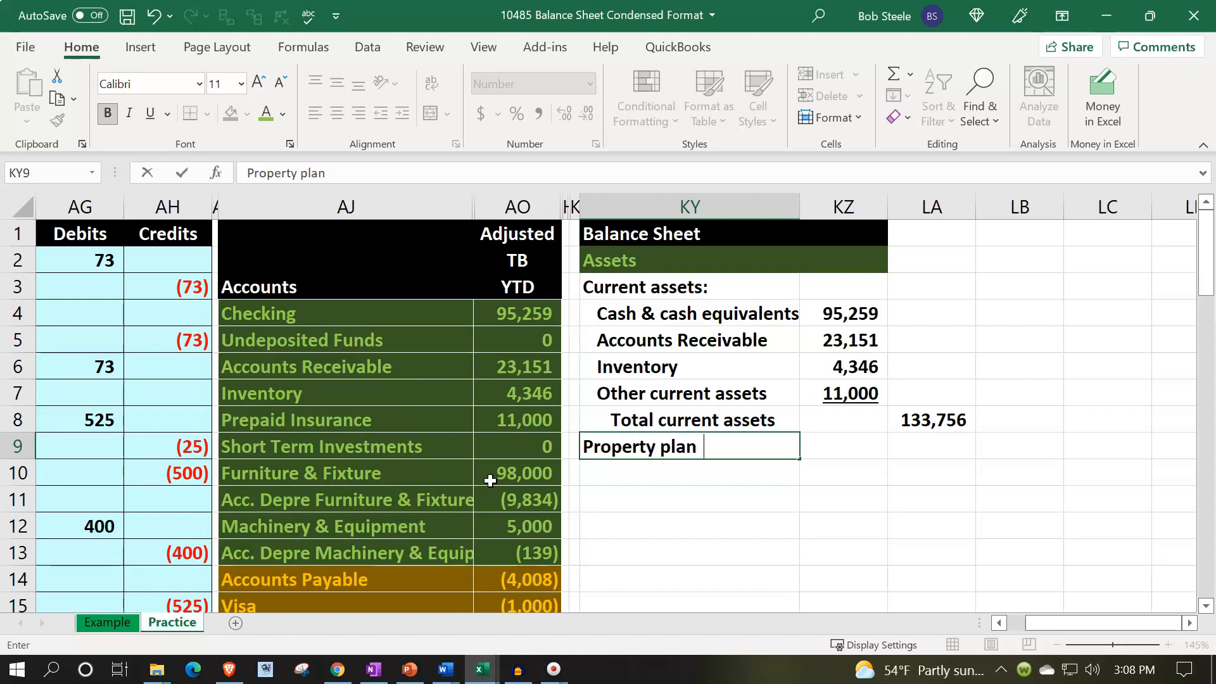
text(t & equip)
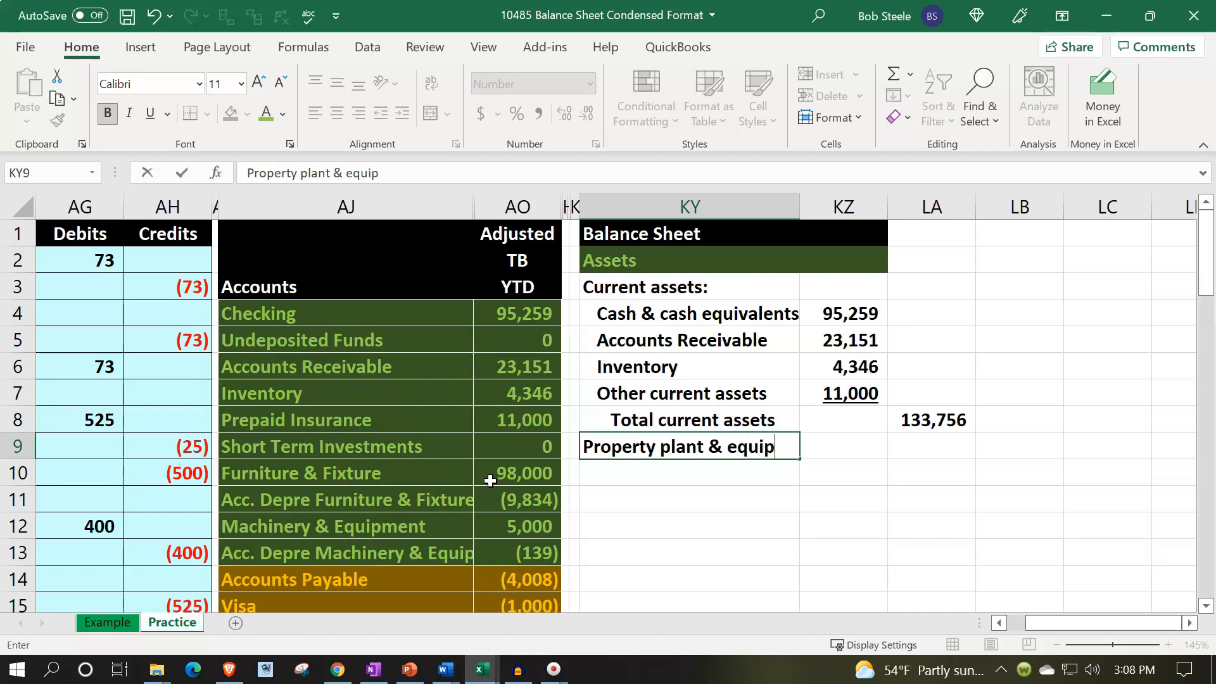
text(ment:)
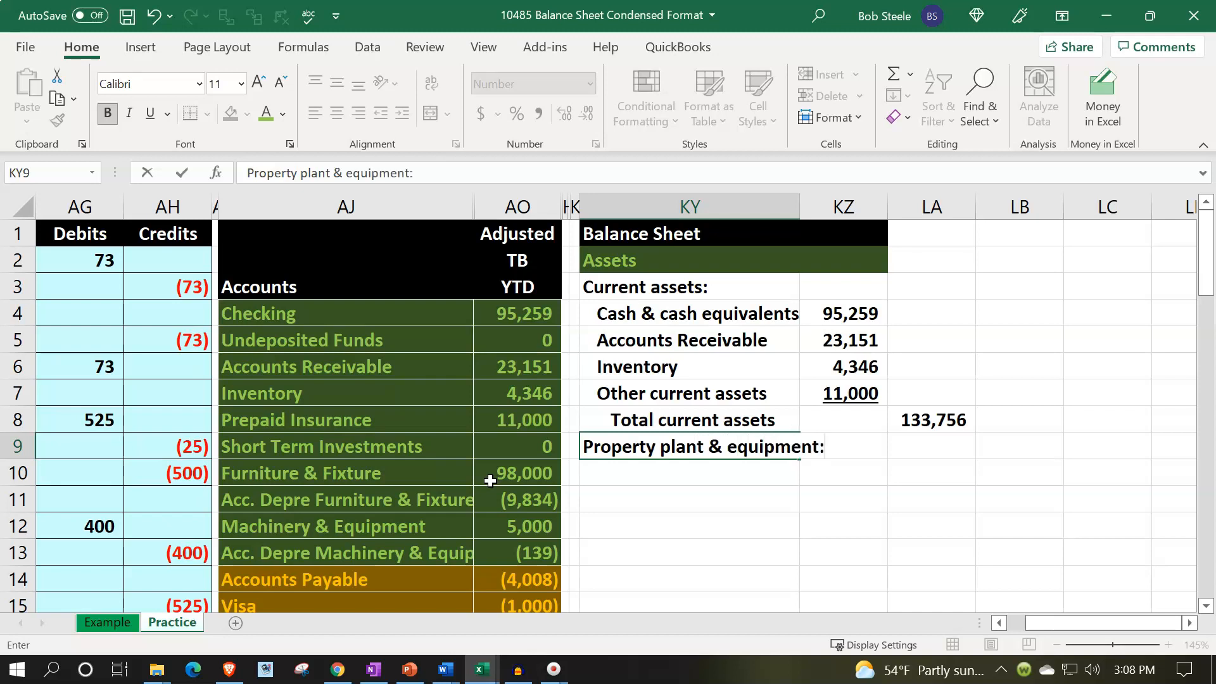
key(Return)
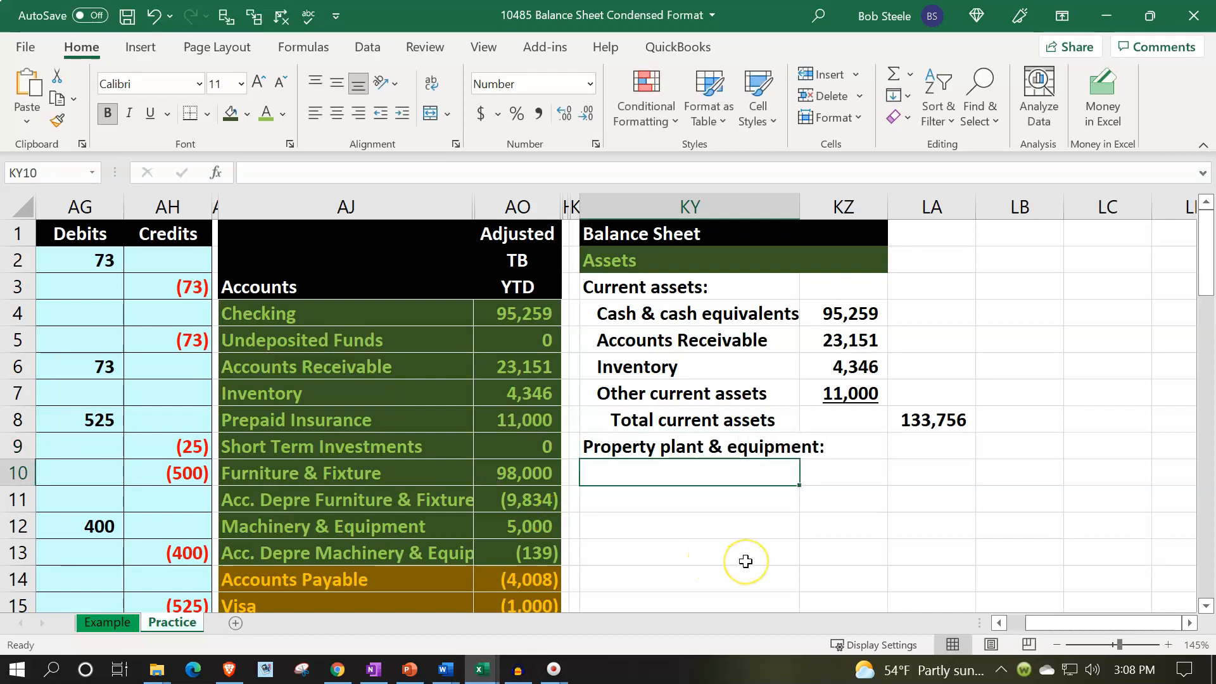
Link KY10 to the Furniture & Fixture account name in the trial balance.
text(=)
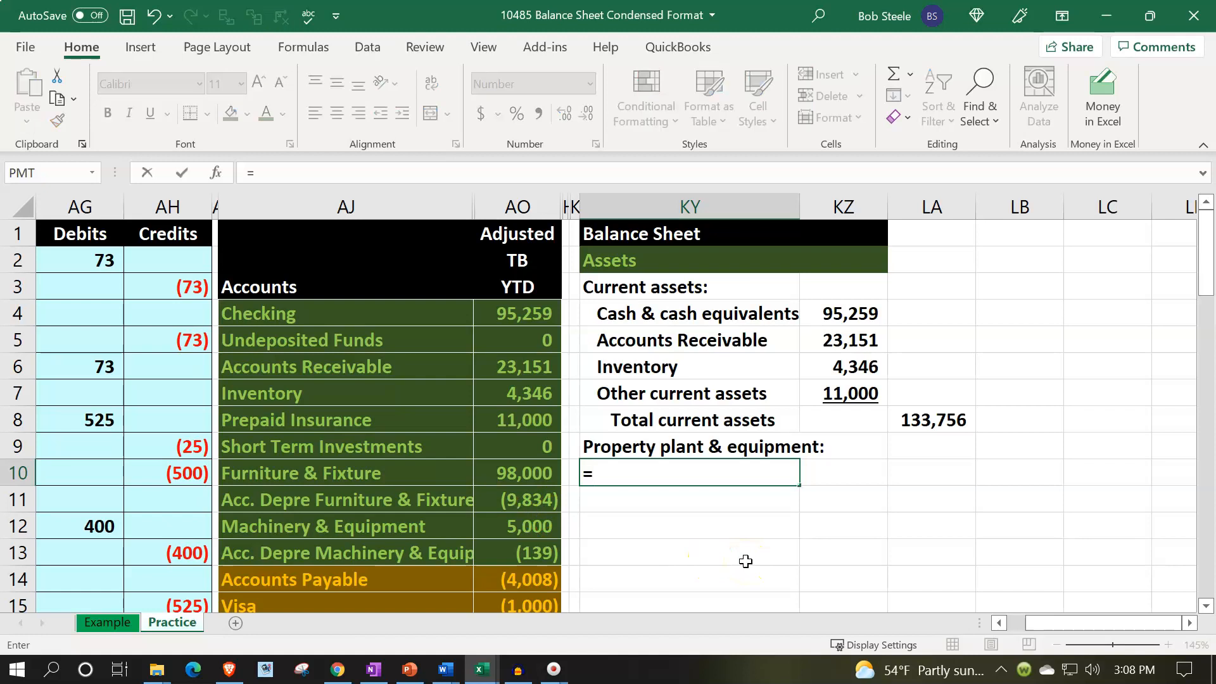
key(Left)
key(Left)
key(Left)
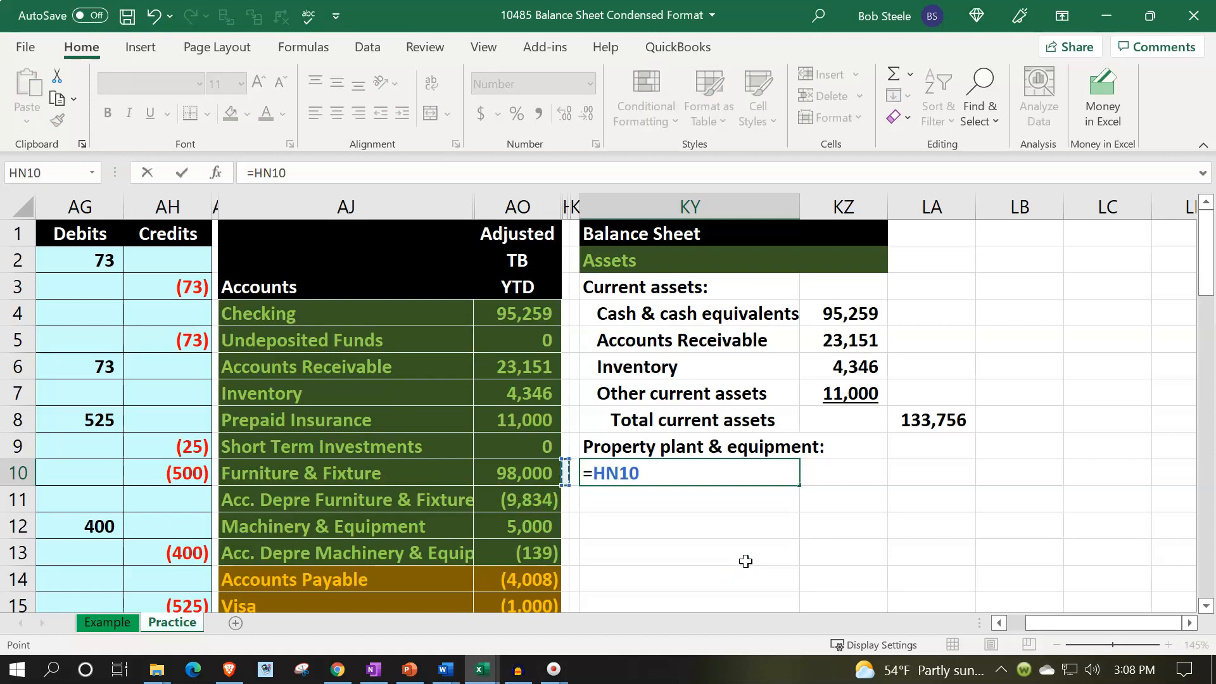
key(Return)
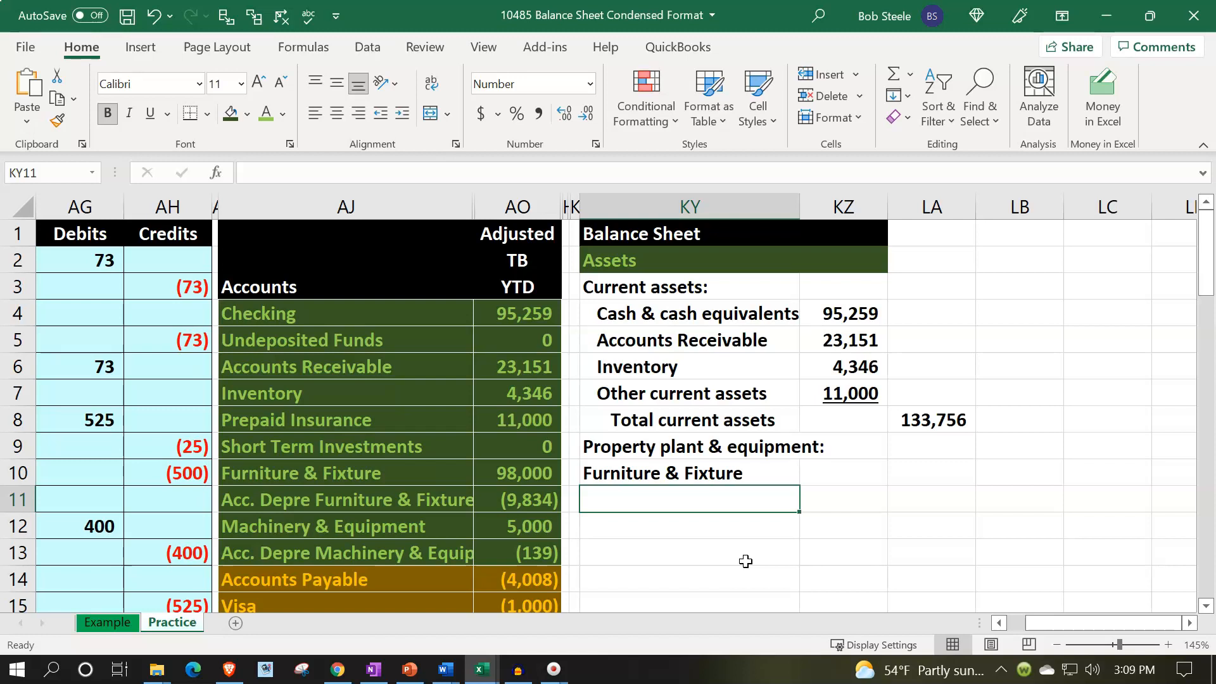
Try linking KZ10 to the Furniture & Fixture row of the trial balance.
key(Right)
key(Up)
text(=)
key(Left)
key(Left)
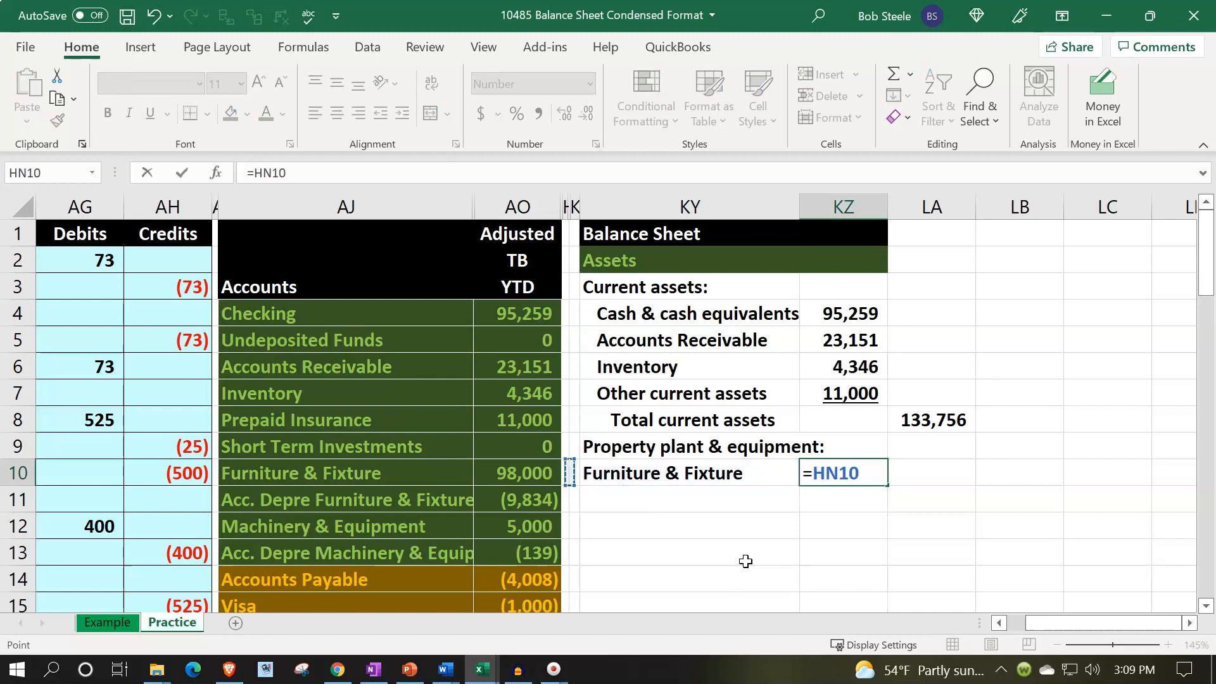
key(Return)
key(Up)
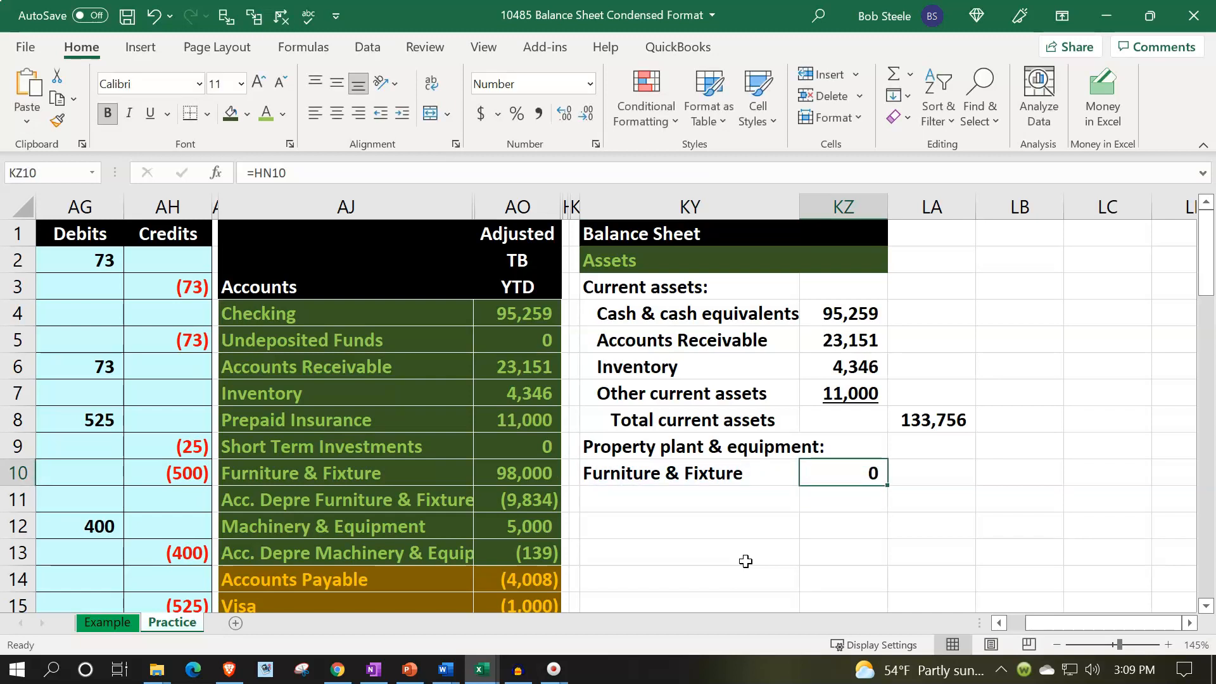
Link KZ10 to the Furniture & Fixture adjusted balance in AO10.
text(+)
key(Left)
key(Left)
key(Left)
key(Return)
Link KY11 to the Acc. Depre Furniture & Fixture account name and widen column KY.
key(Left)
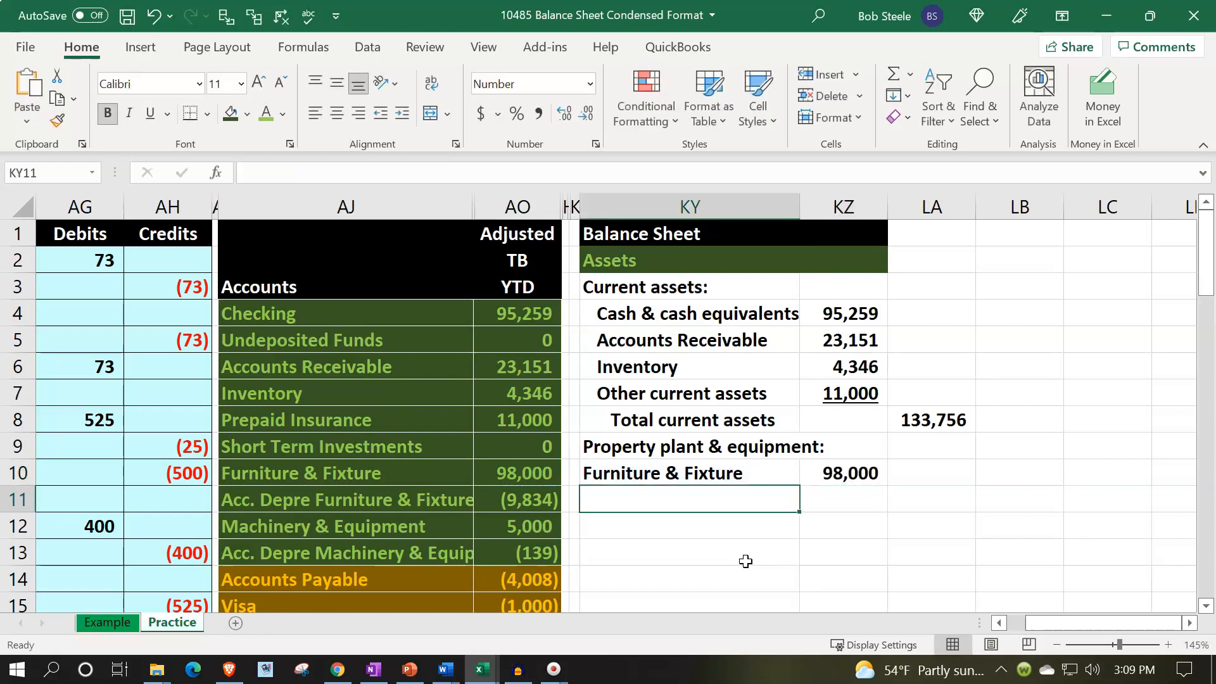
text(=)
key(Left)
key(Left)
key(Left)
key(Tab)
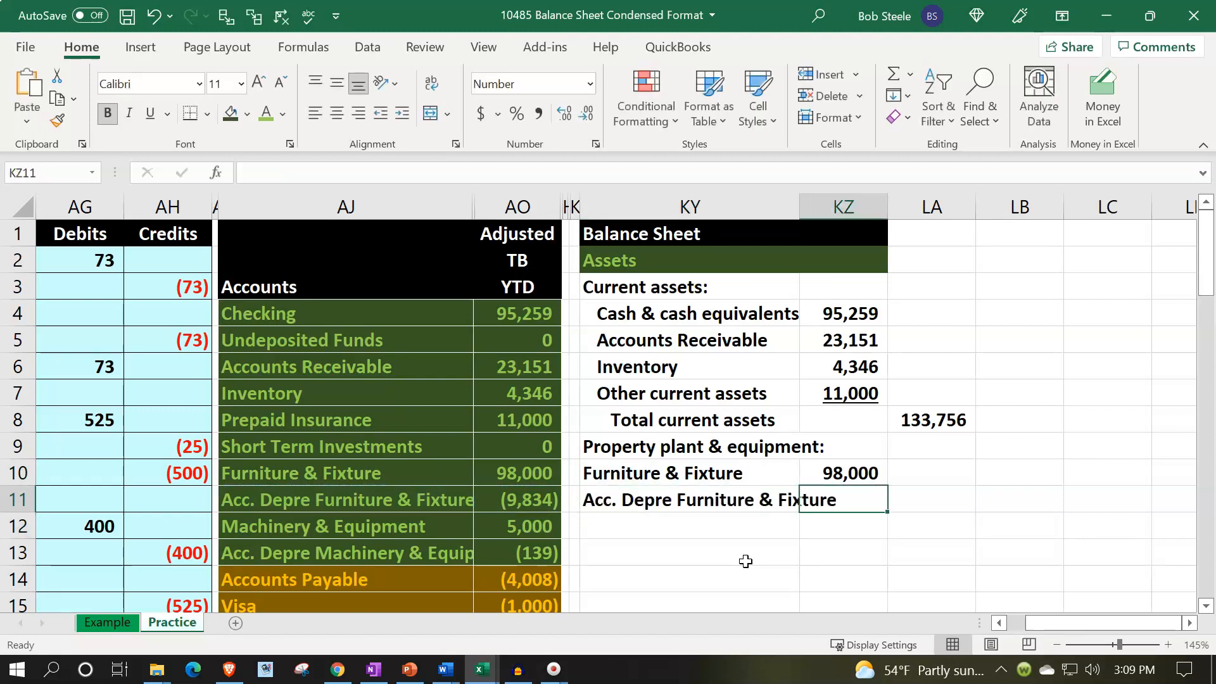
drag(801, 207, 856, 207)
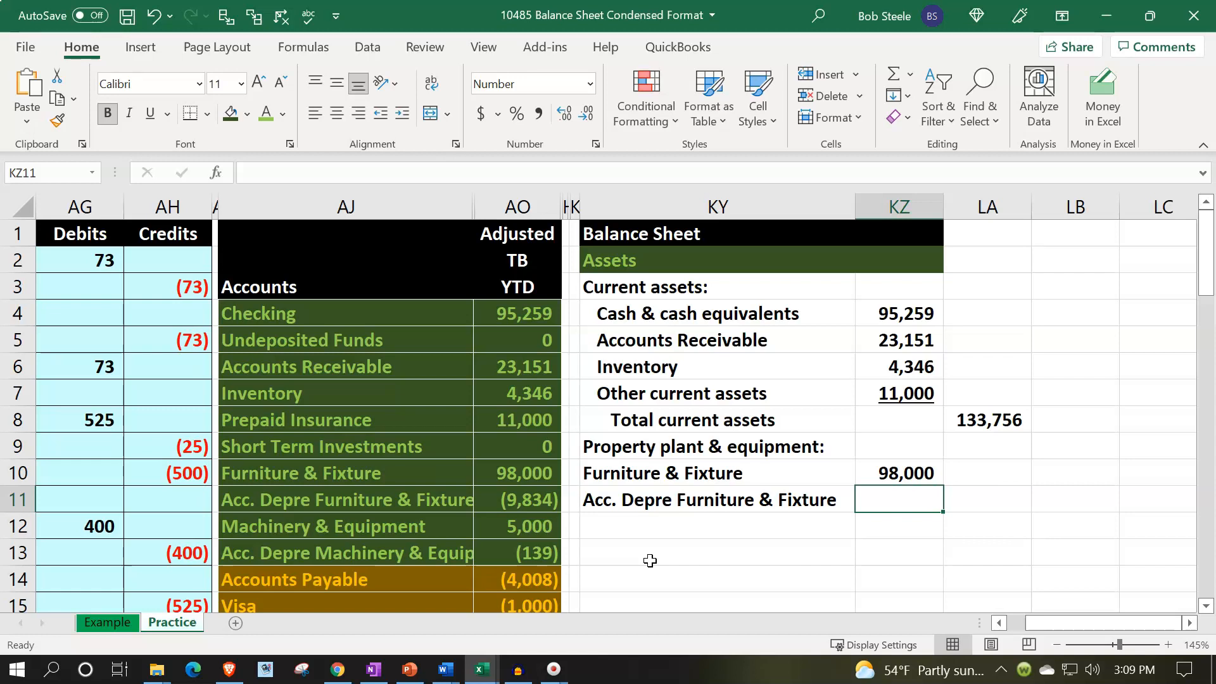
Convert the KY11 formula into a static value by copying and pasting values.
click(625, 498)
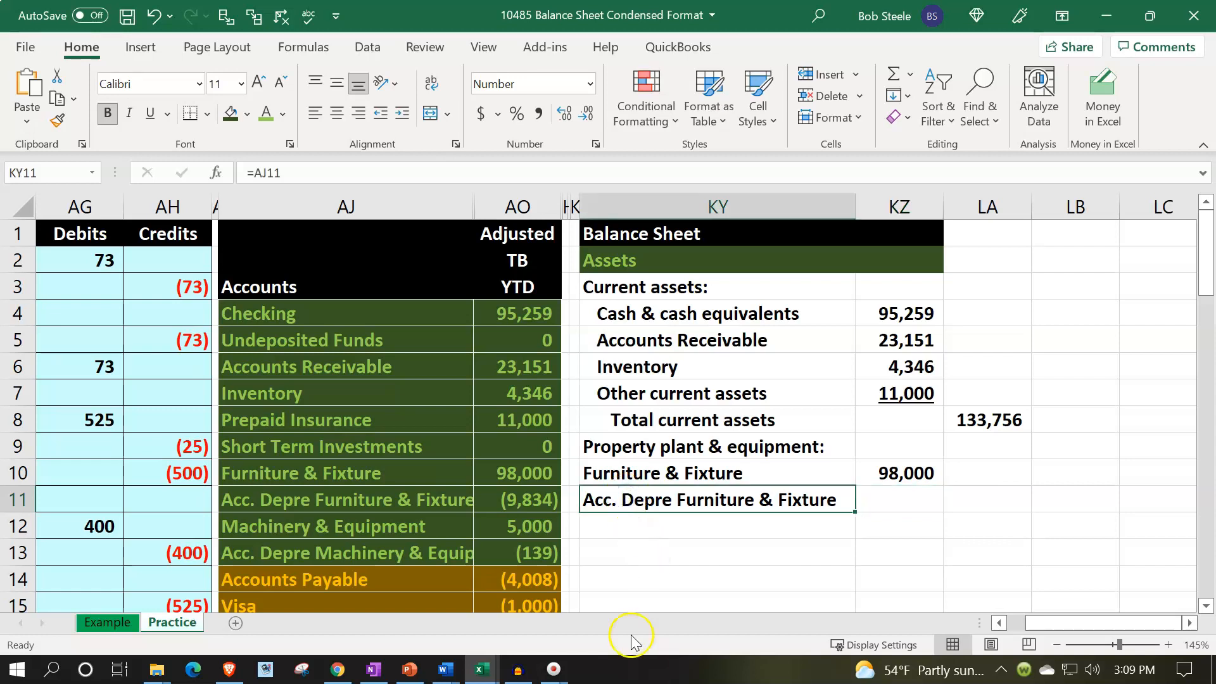
key(ctrl+c)
right_click(624, 504)
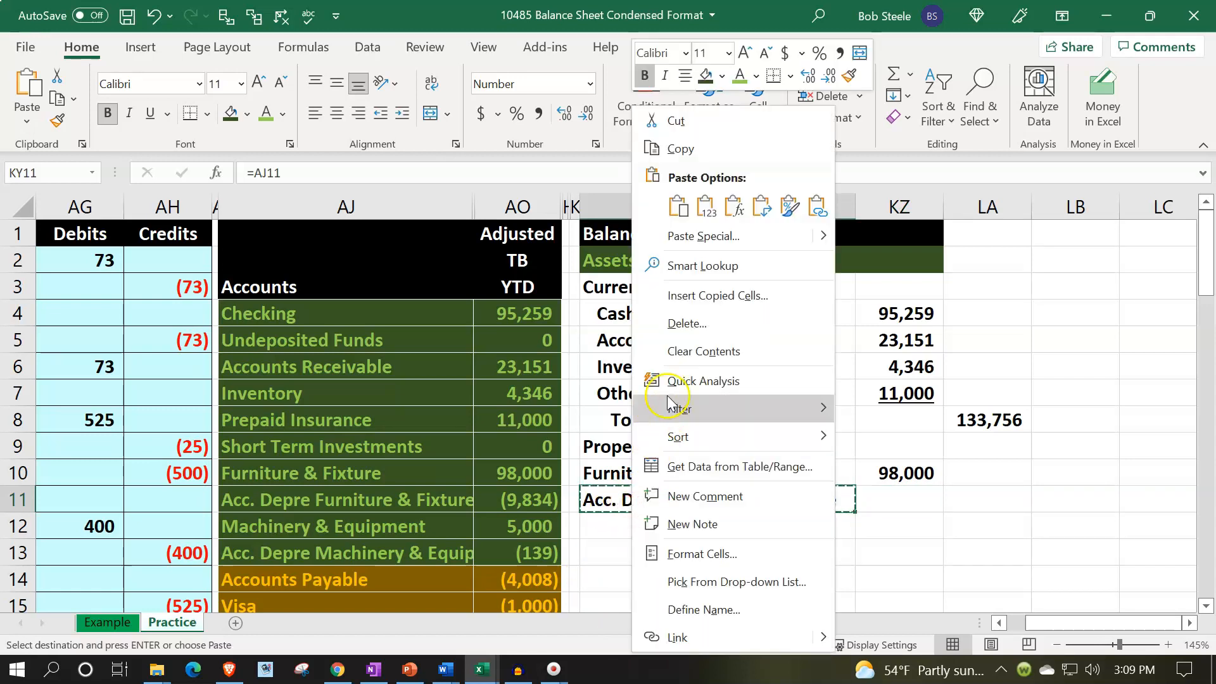
click(706, 204)
Prefix the KY11 label with the word Less.
double_click(593, 495)
text(Less)
key(Return)
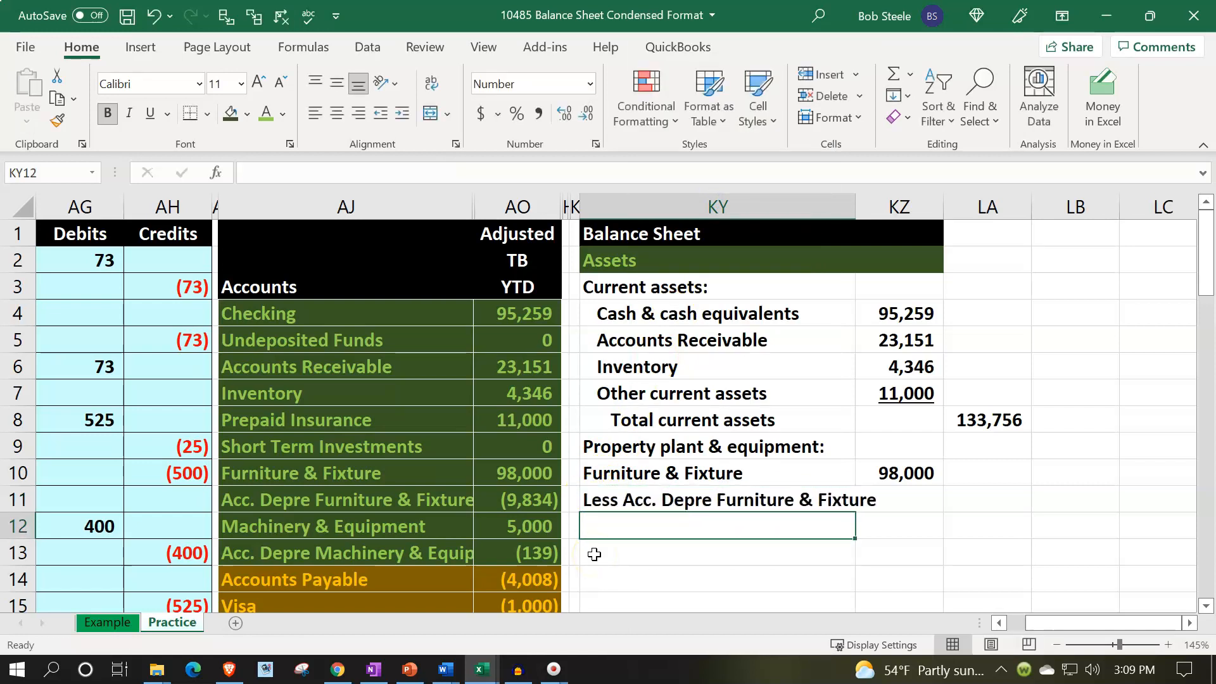
Replace the KY11 label with Less accumulated depreciation.
click(694, 502)
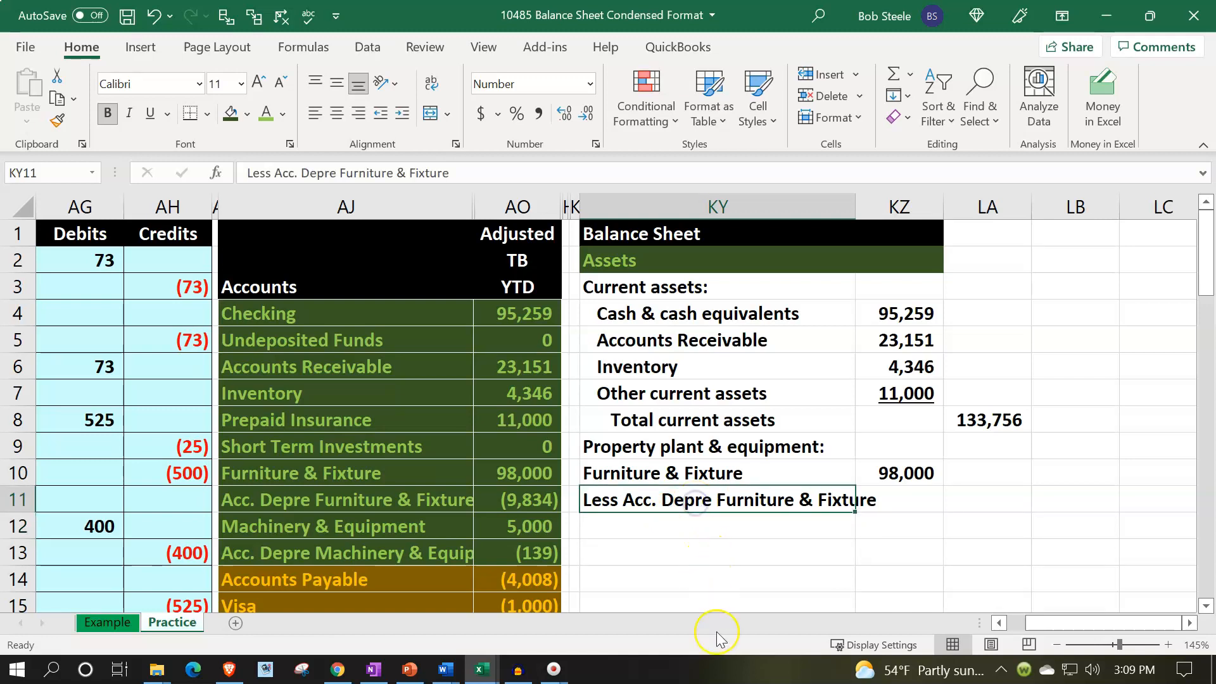
text(Accumula)
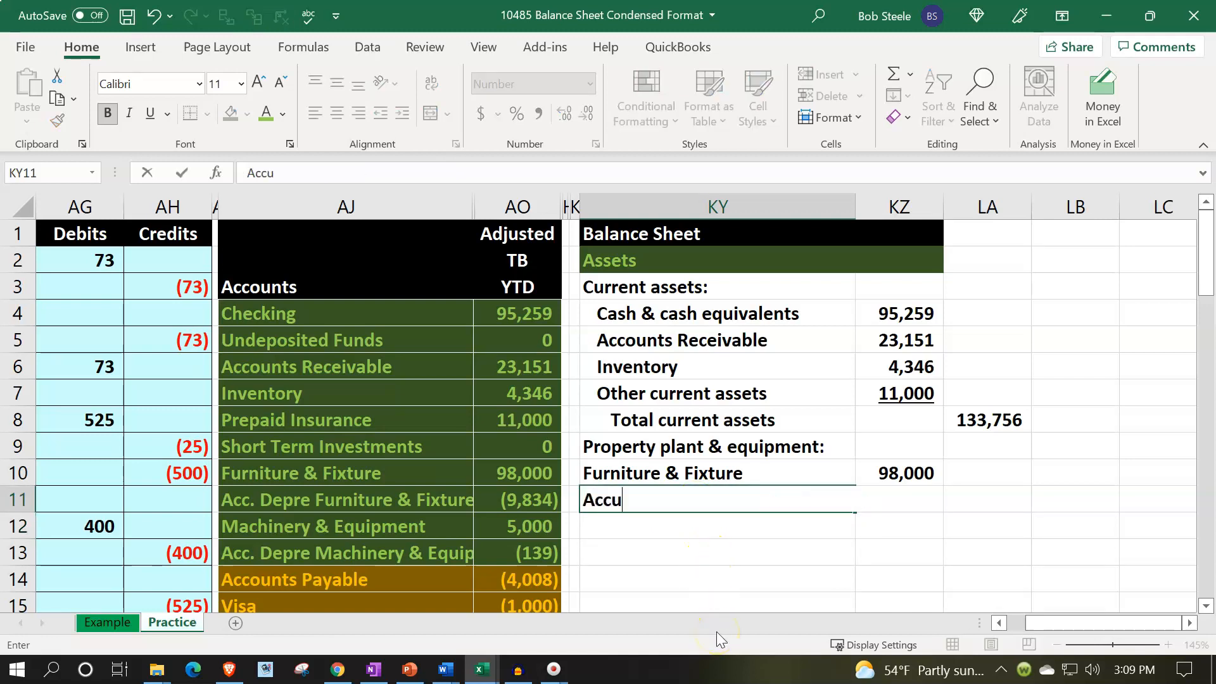
key(BackSpace)
key(BackSpace)
key(BackSpace)
key(BackSpace)
key(BackSpace)
key(BackSpace)
key(BackSpace)
key(BackSpace)
text(Less a)
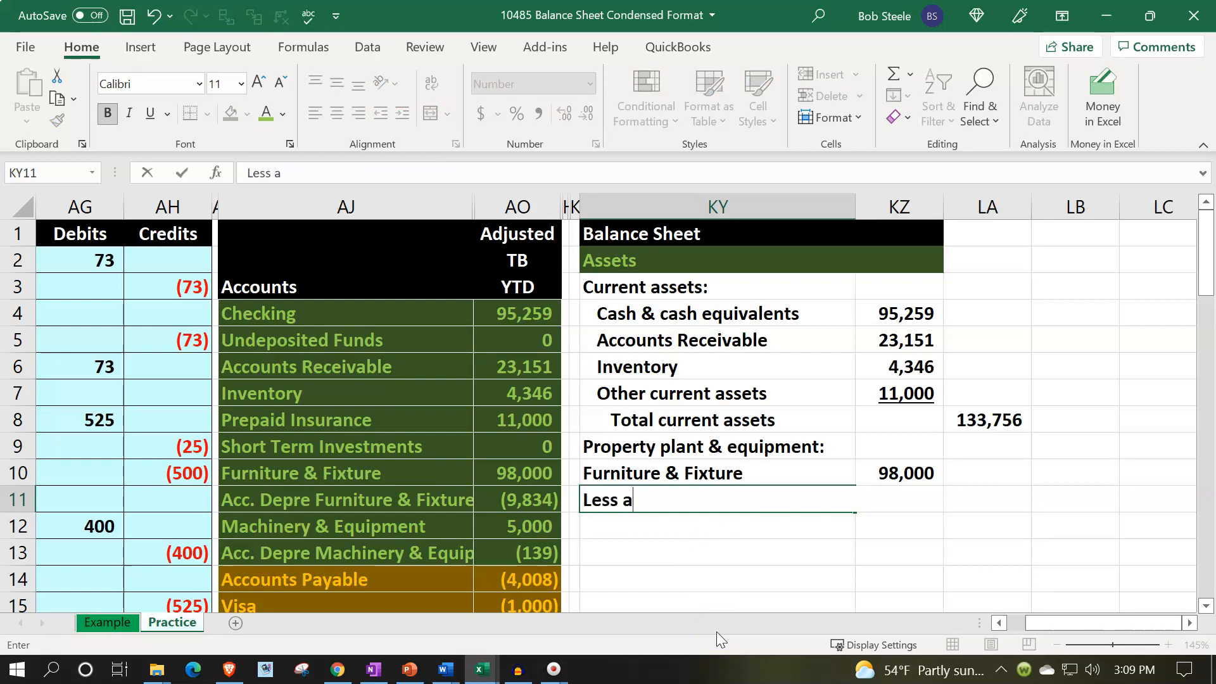
text(ccumulate)
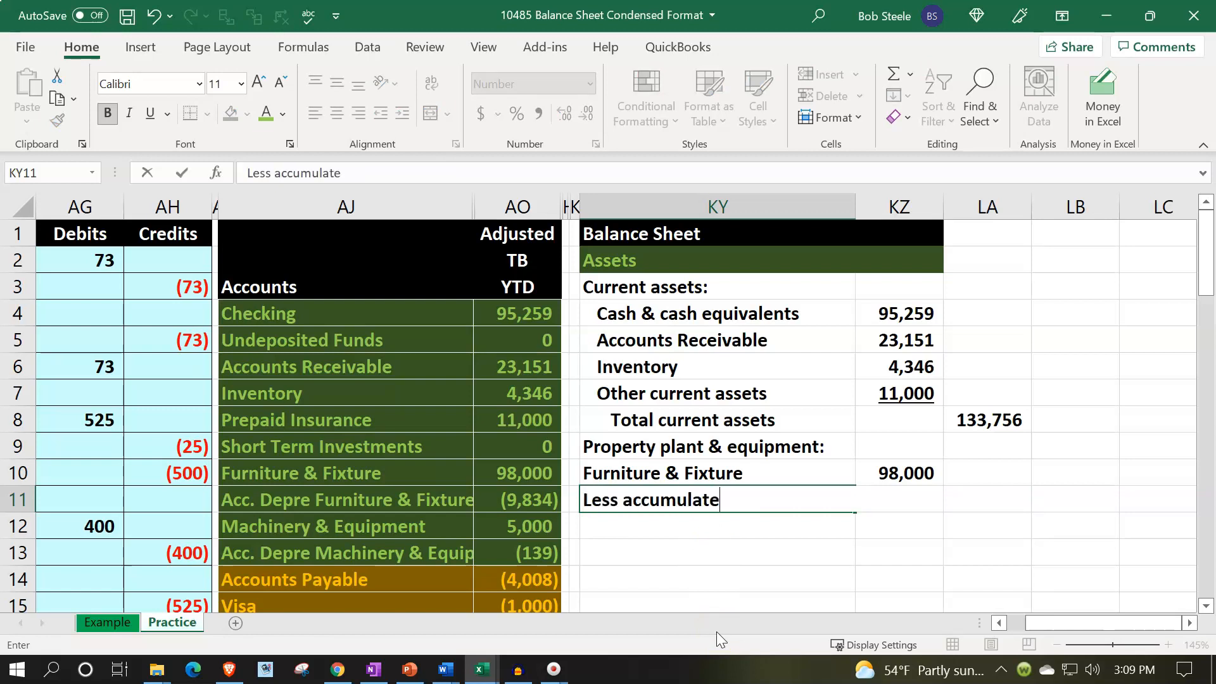
text(d depreciation)
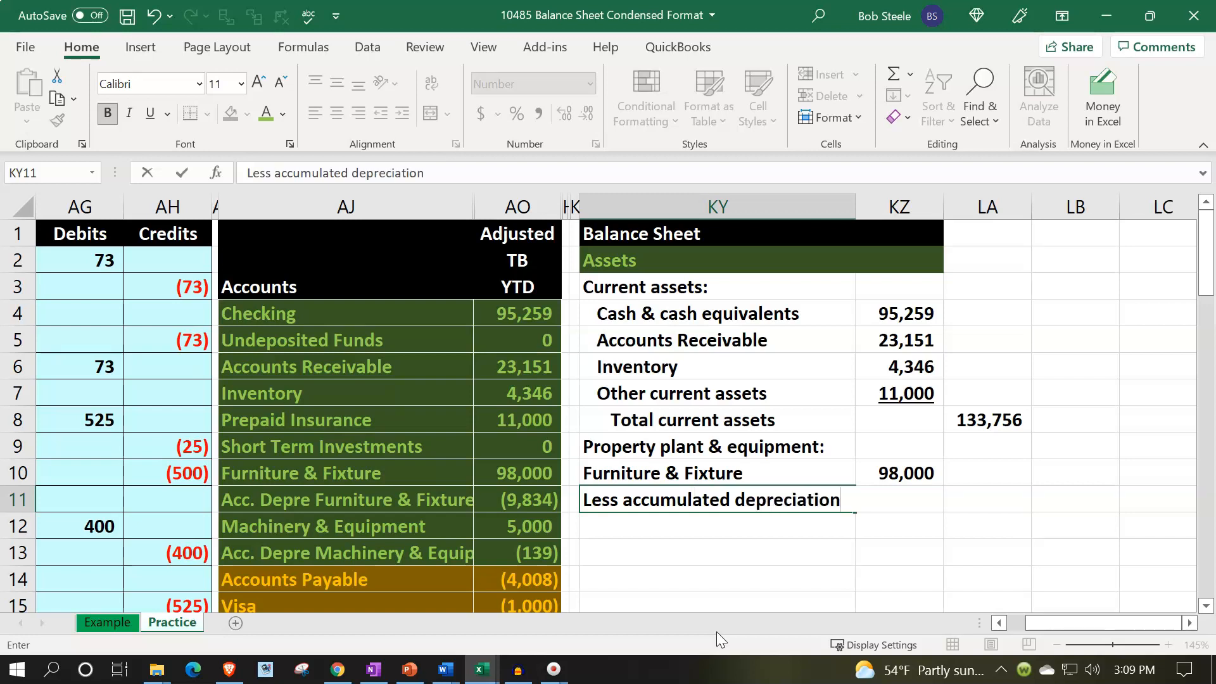
key(ctrl+Return)
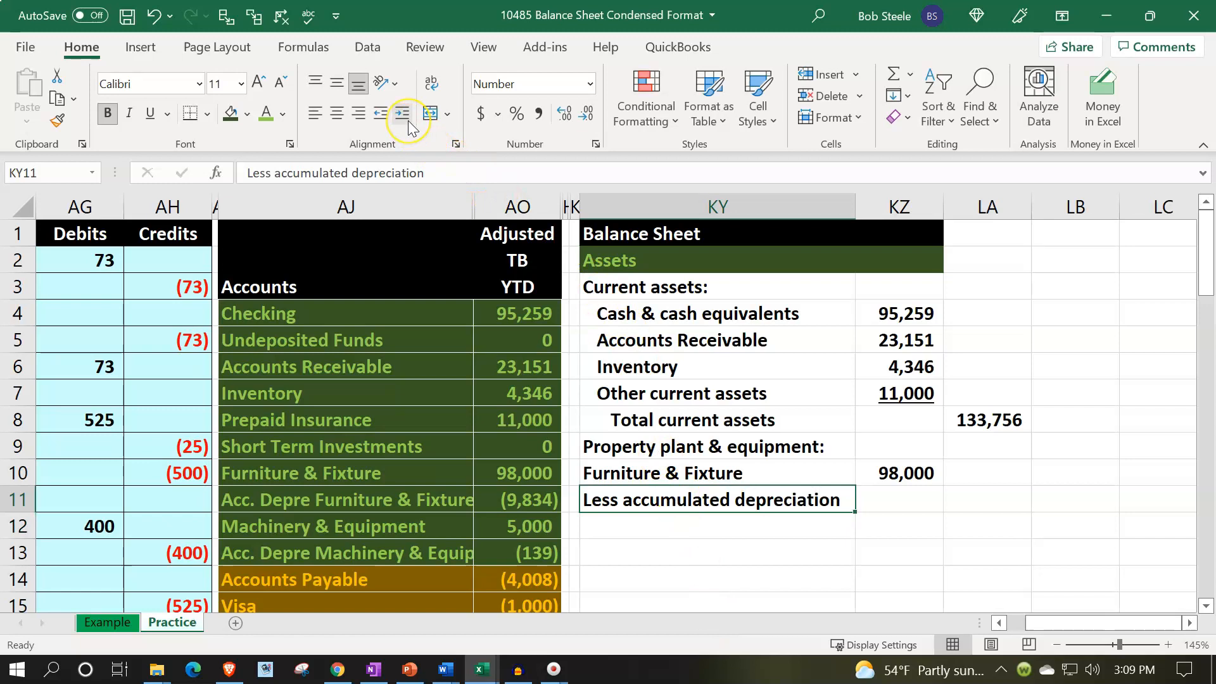
Enter a formula in KZ11 as the negative of the accumulated depreciation balance in AO11.
click(872, 501)
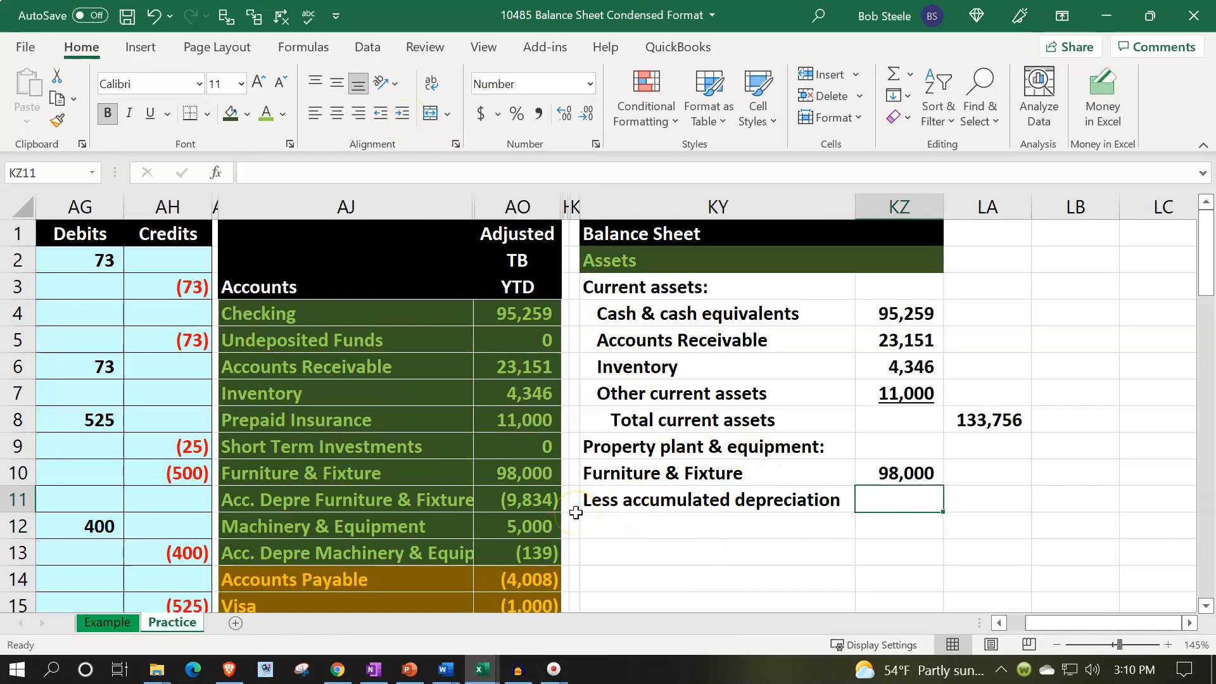
text(-)
key(Left)
key(Left)
key(Left)
key(Return)
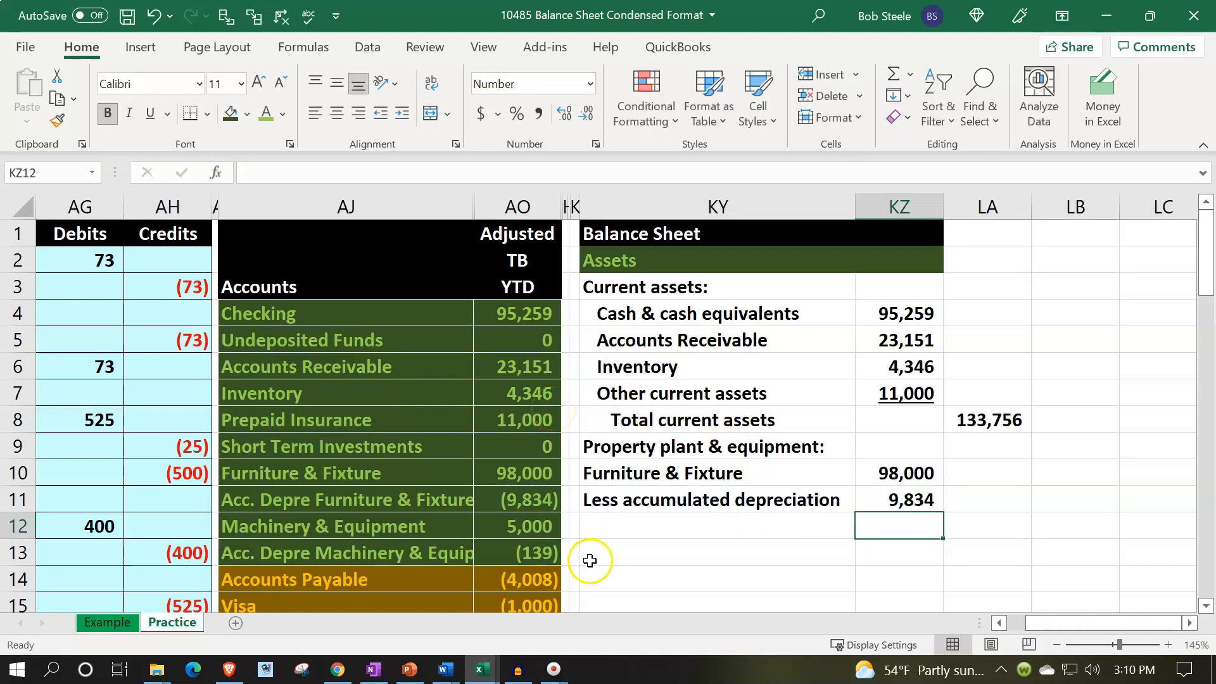
click(606, 525)
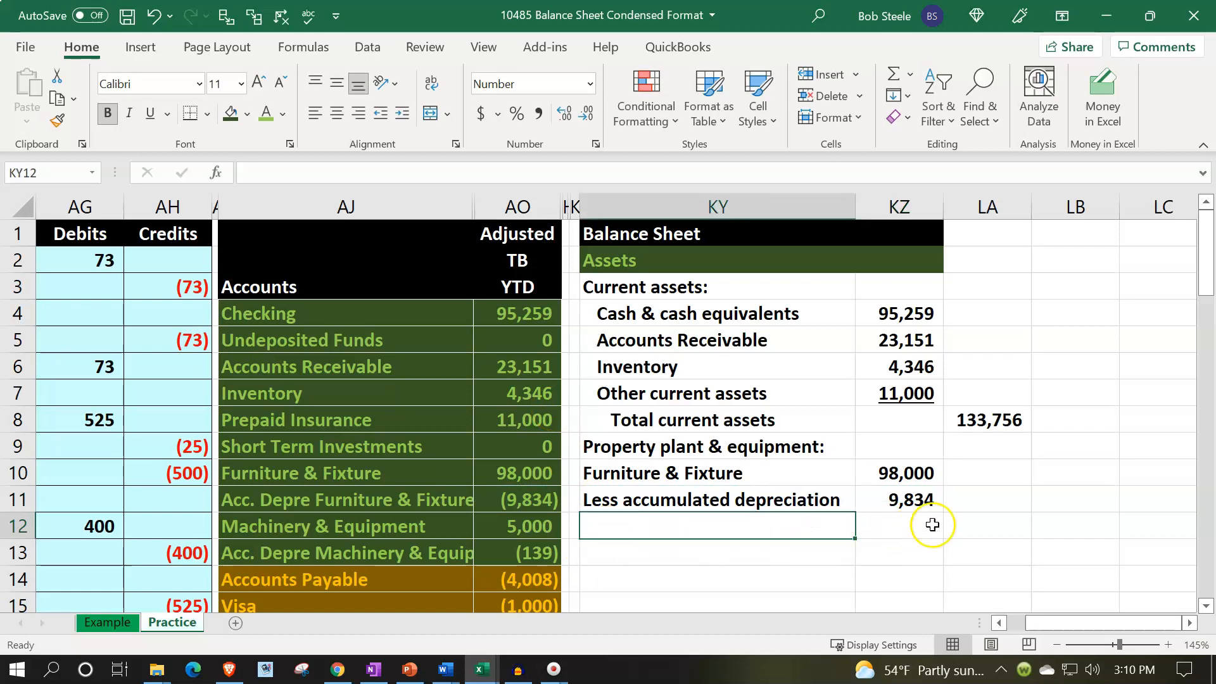
click(963, 501)
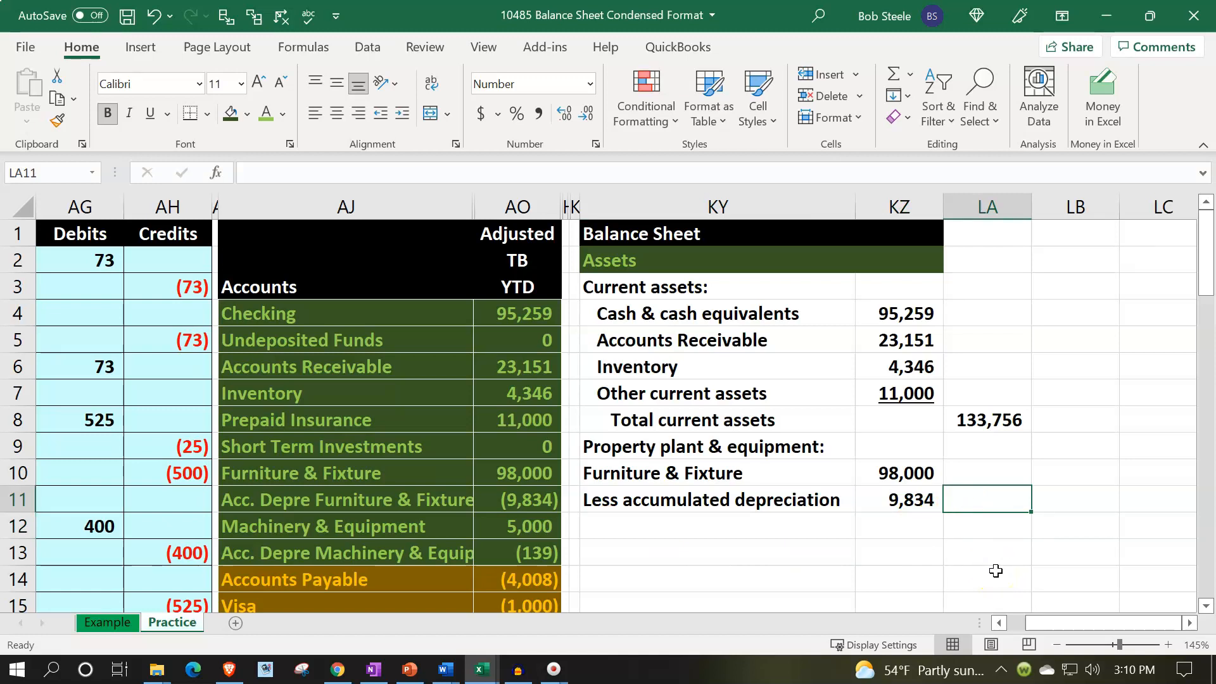
Enter a formula in LA11 subtracting the accumulated depreciation in KZ11 from furniture and fixtures in KZ10.
text(=)
key(Left)
key(Up)
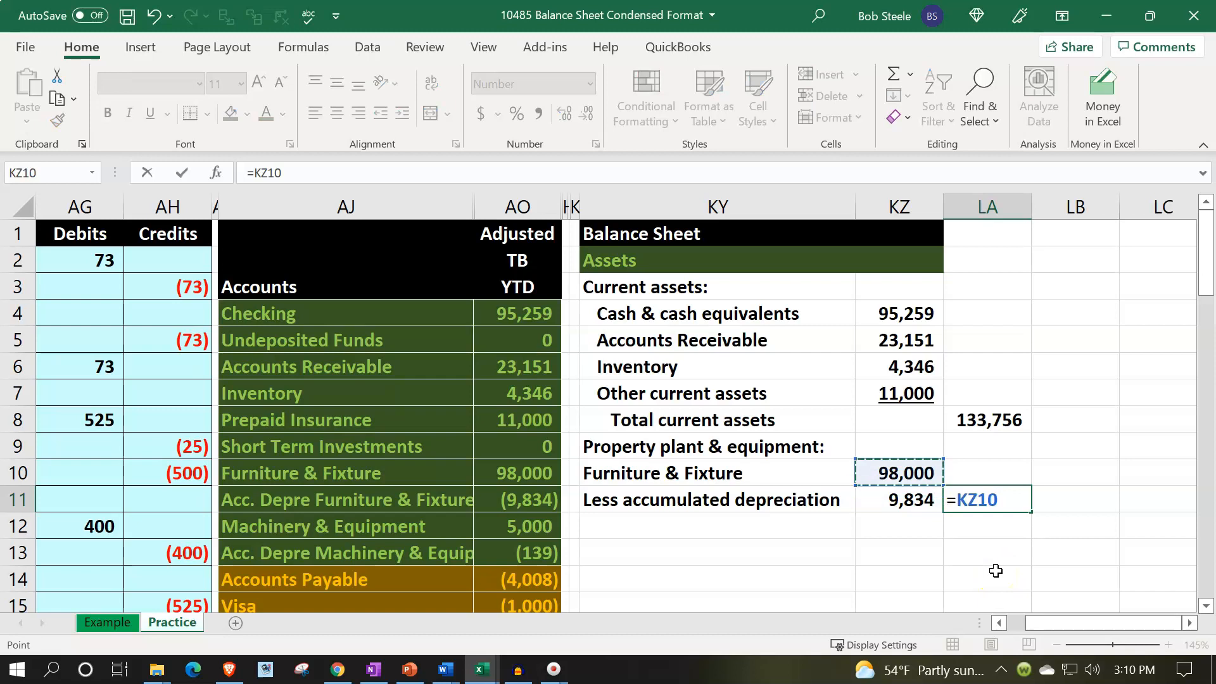
text(-)
key(Left)
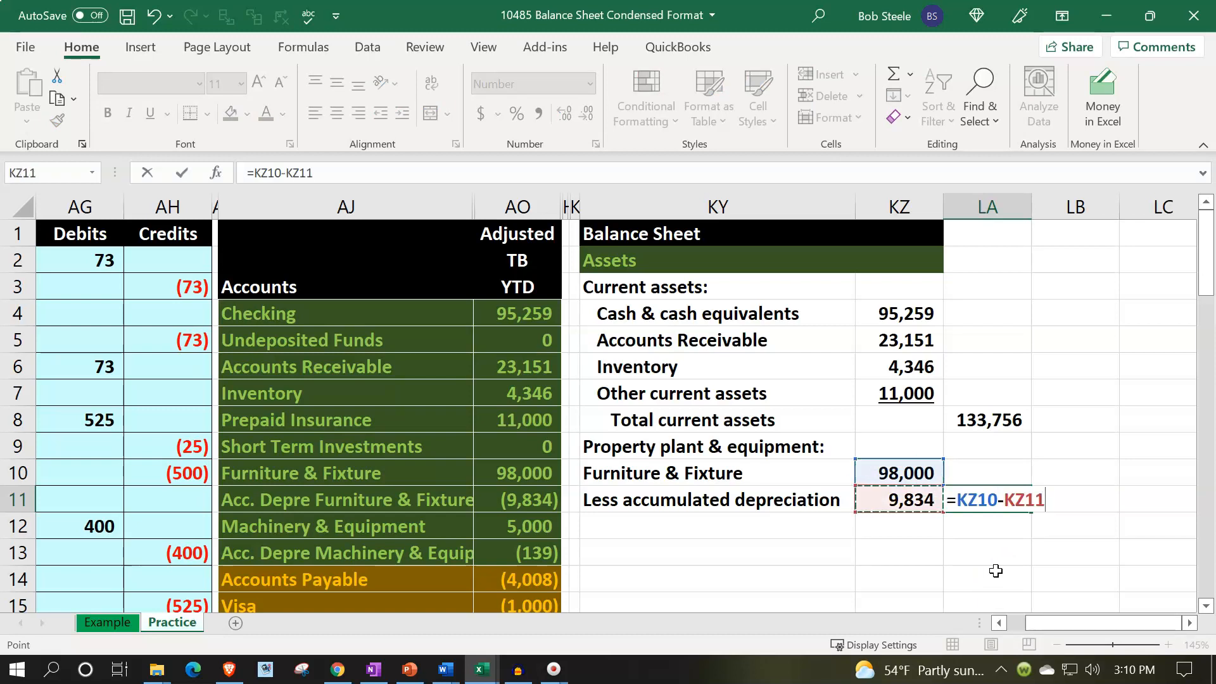
key(Return)
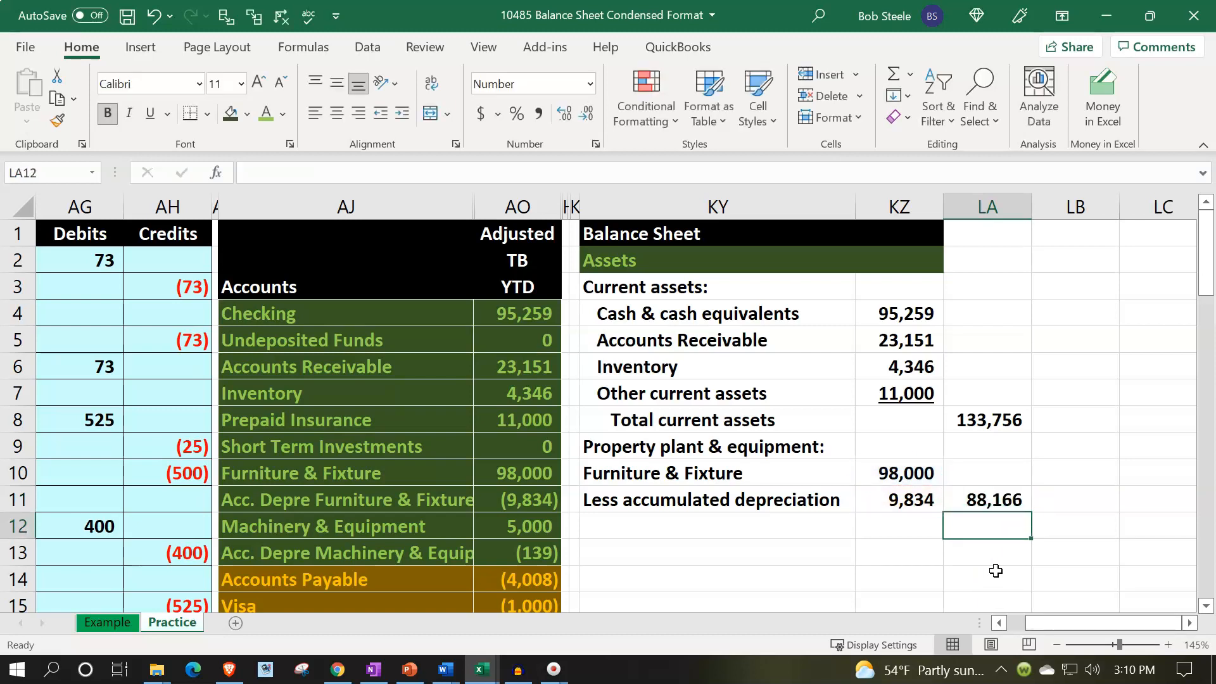
Link KY12 to the Machinery & Equipment account name in AJ12 and KY13 to the depreciation label in KY11.
key(Left)
key(Left)
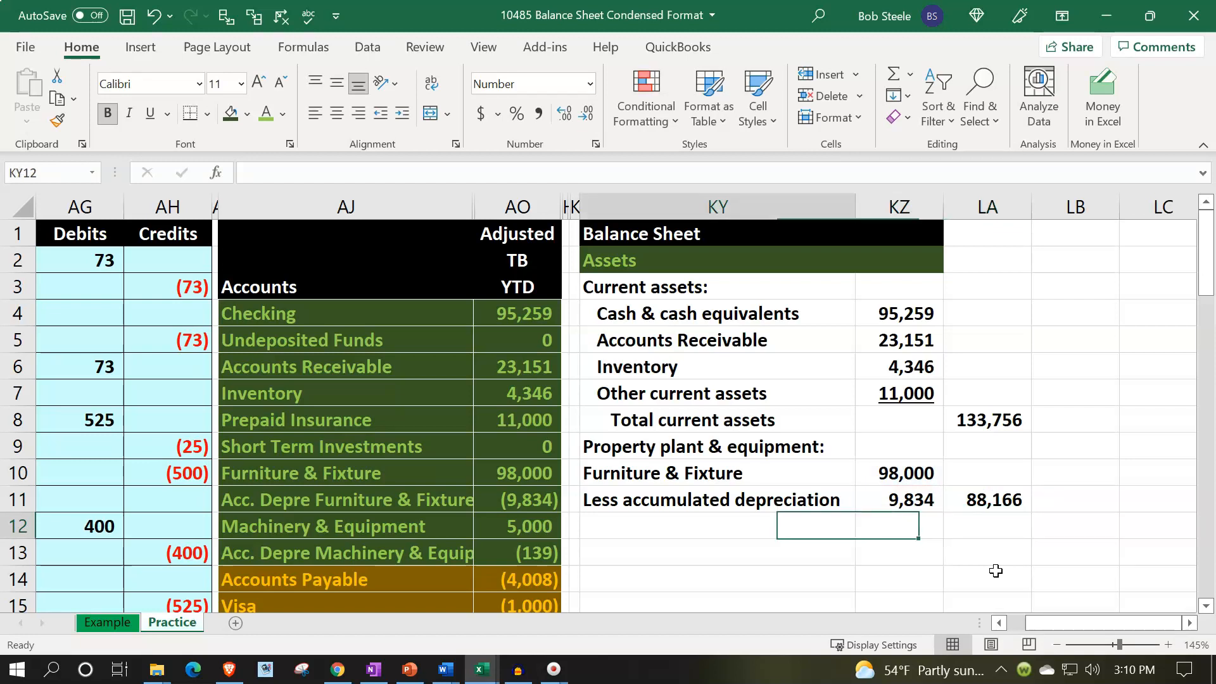
text(=)
key(Left)
key(Left)
key(Left)
key(Return)
text(=)
key(Up)
key(Up)
key(Return)
key(Up)
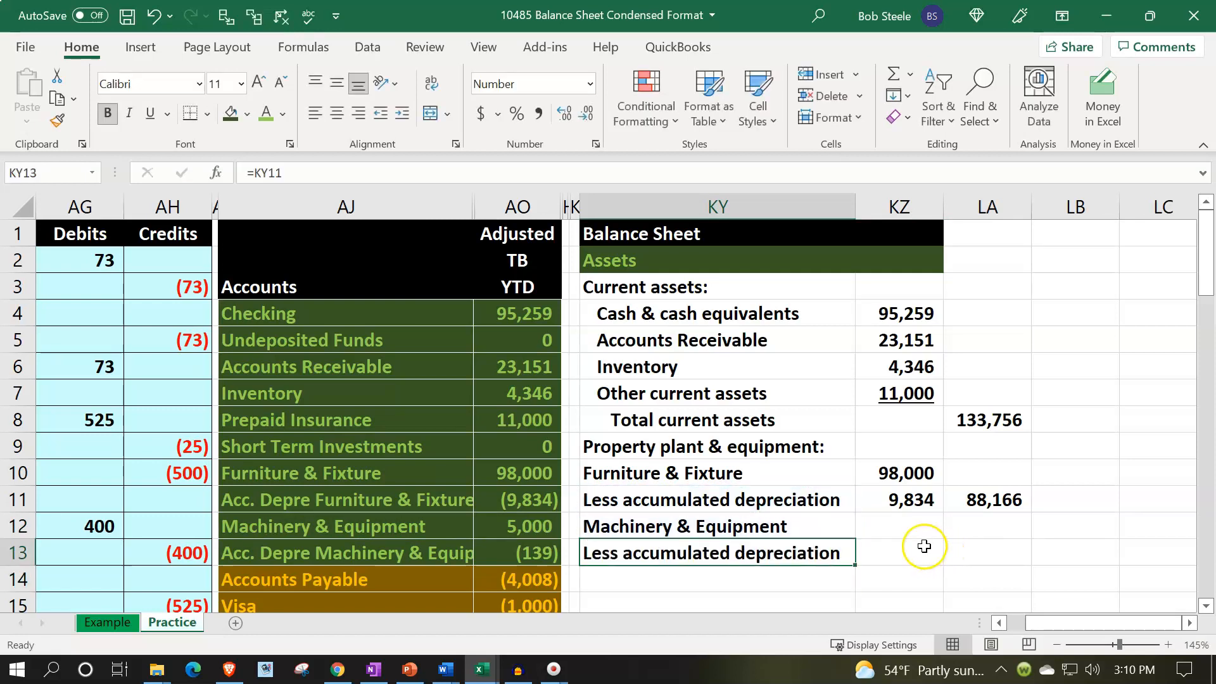
Link KZ12 to the machinery balance in AO12 and set KZ13 to the negative of AO13's accumulated depreciation.
click(908, 525)
text(=)
key(Left)
key(Left)
key(Left)
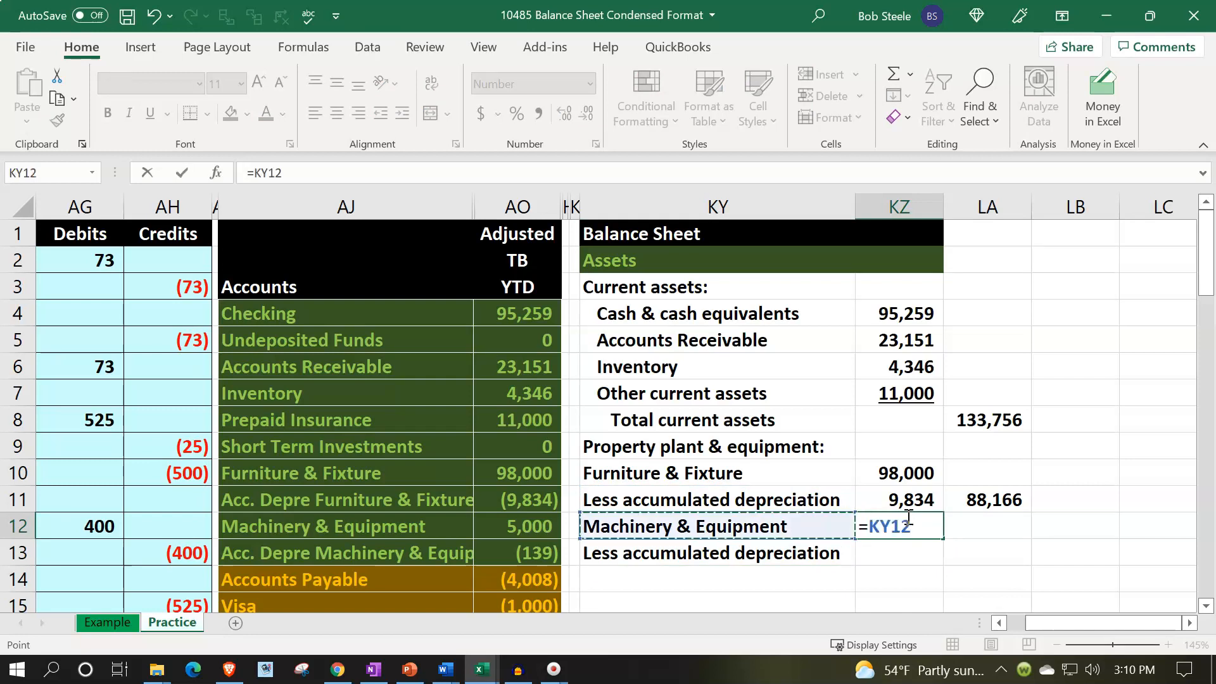
key(Return)
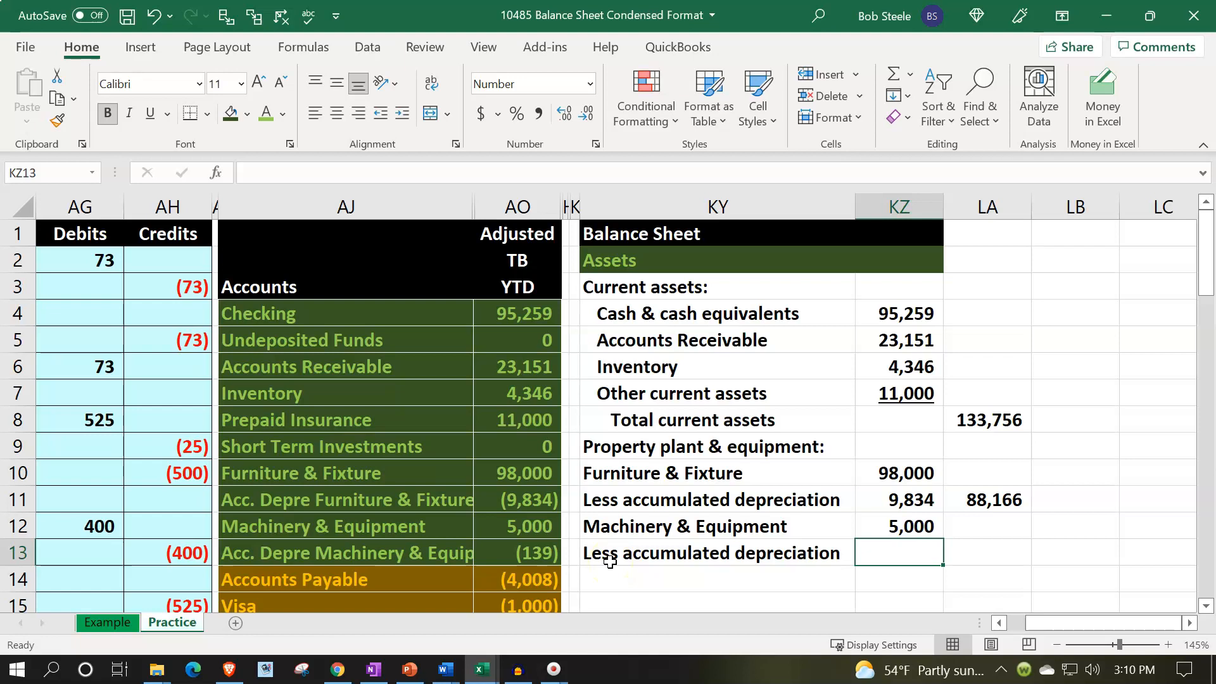
text(=-)
key(Left)
key(Left)
Enter a formula in LA13 subtracting KZ13 from KZ12 for net machinery and equipment, reviewing the new formulas.
key(Left)
key(Return)
key(Right)
key(Up)
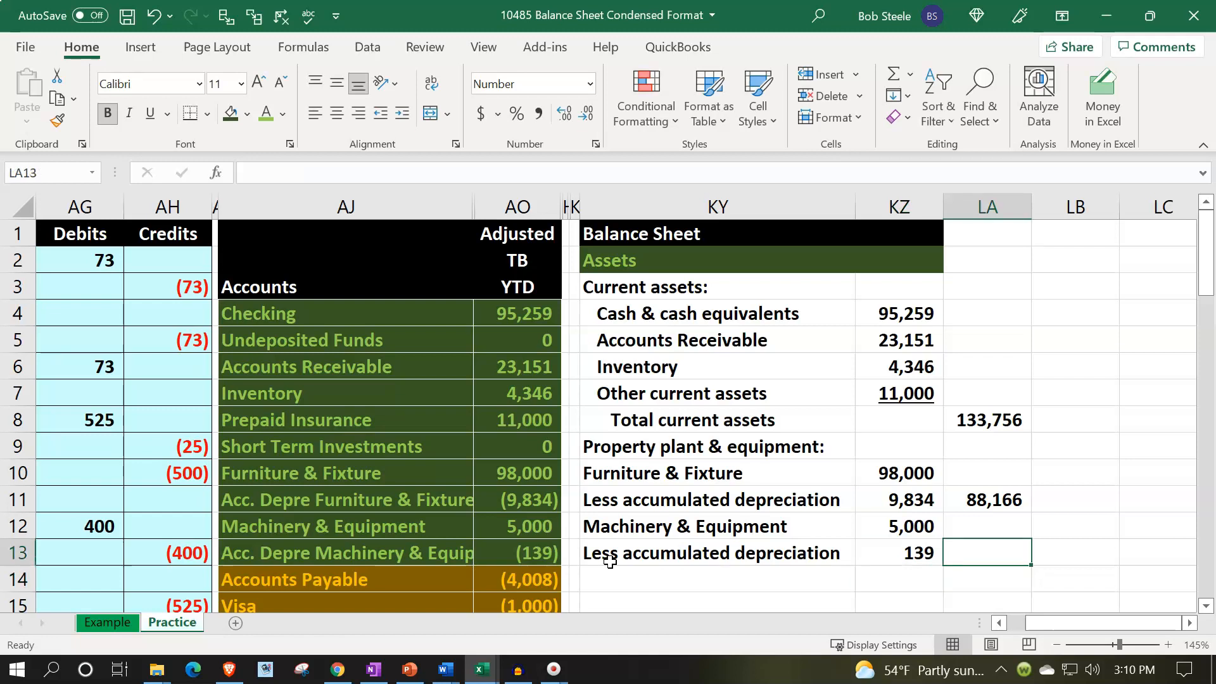
text(=)
key(Left)
key(Up)
text(-)
key(Left)
key(Return)
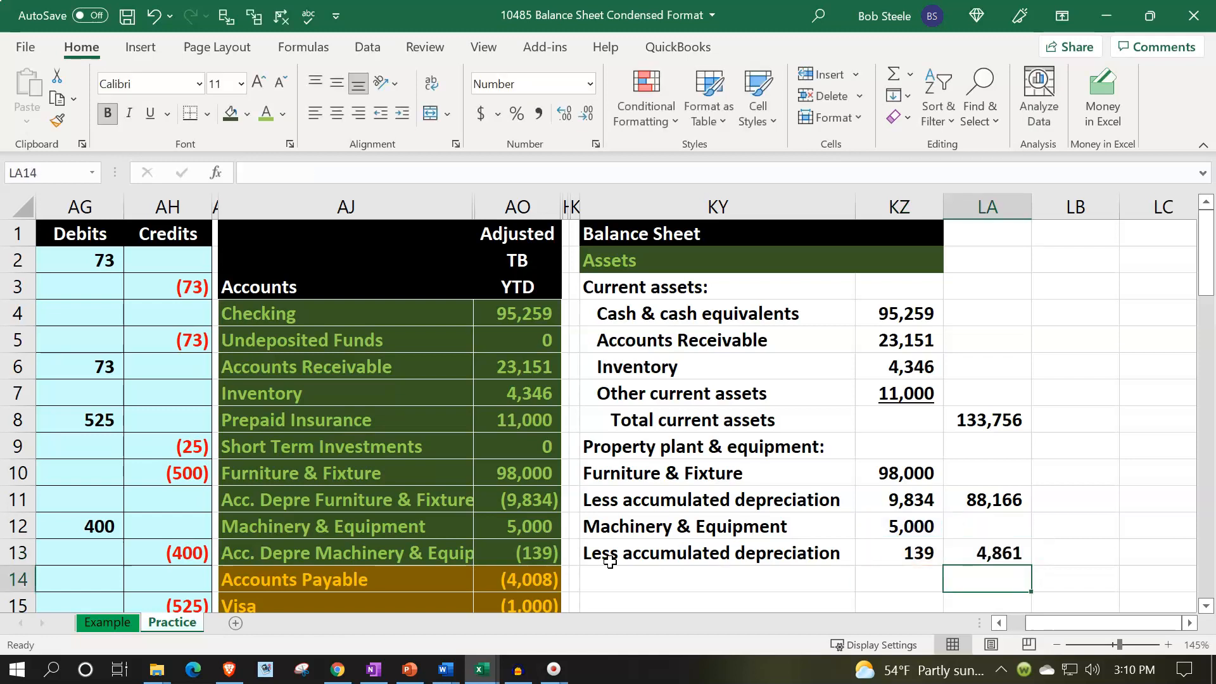
click(872, 520)
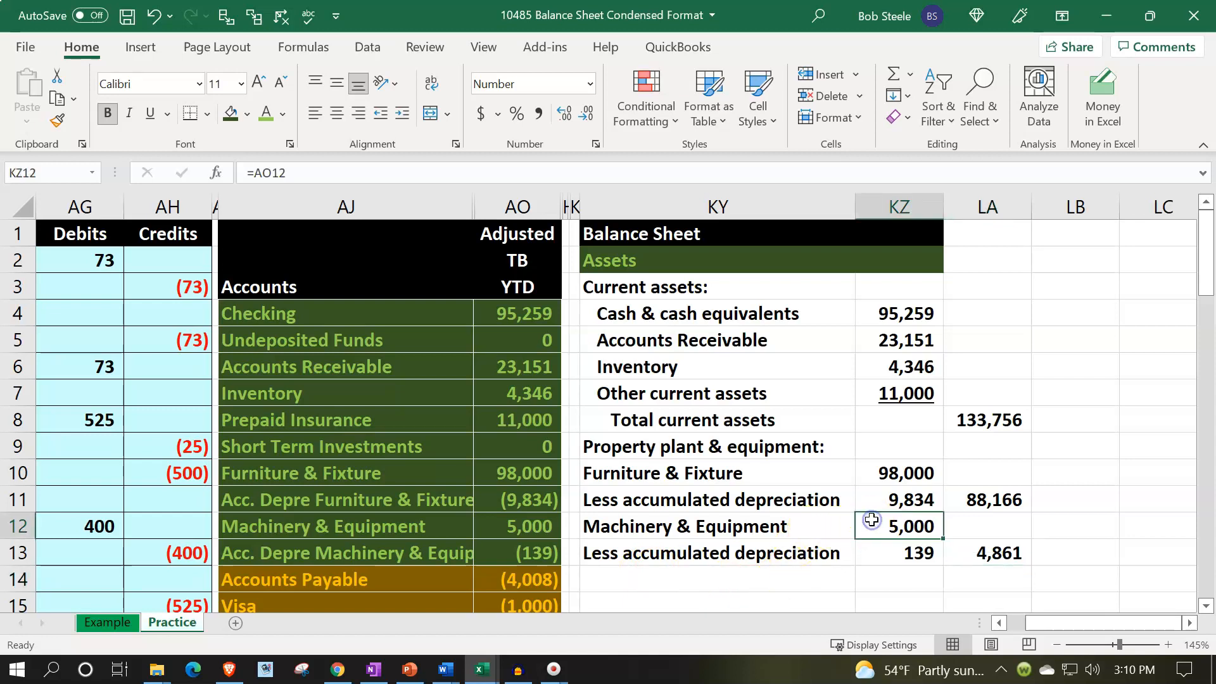
click(881, 552)
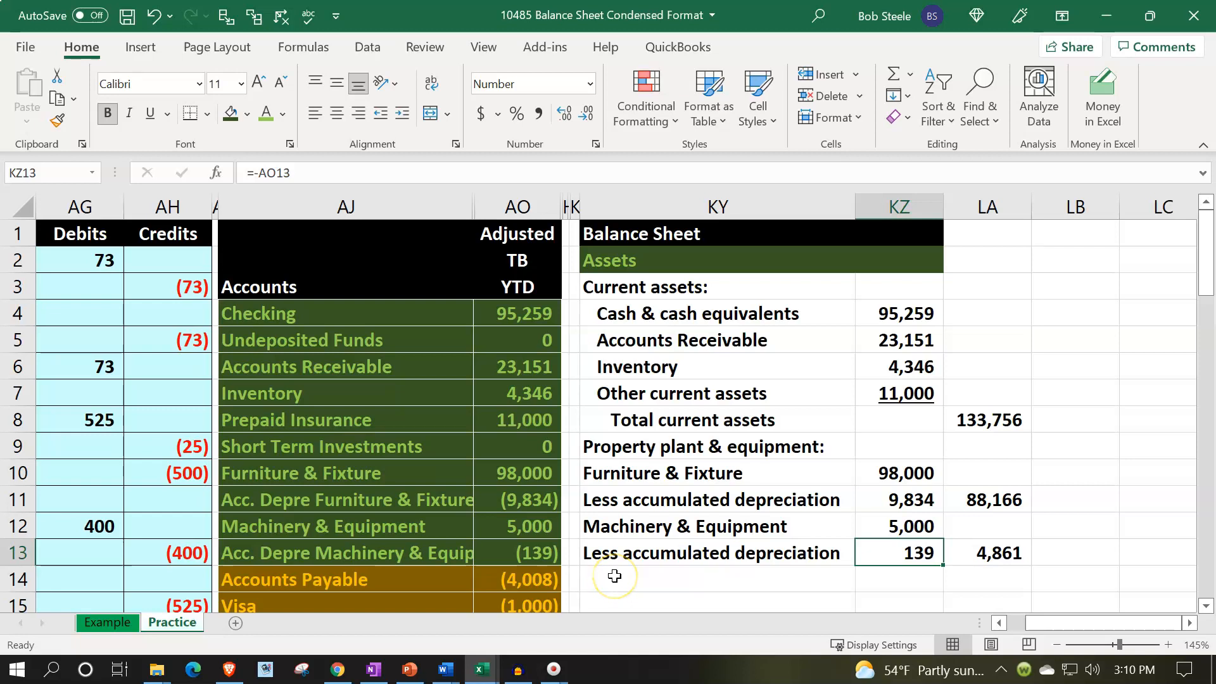
click(977, 561)
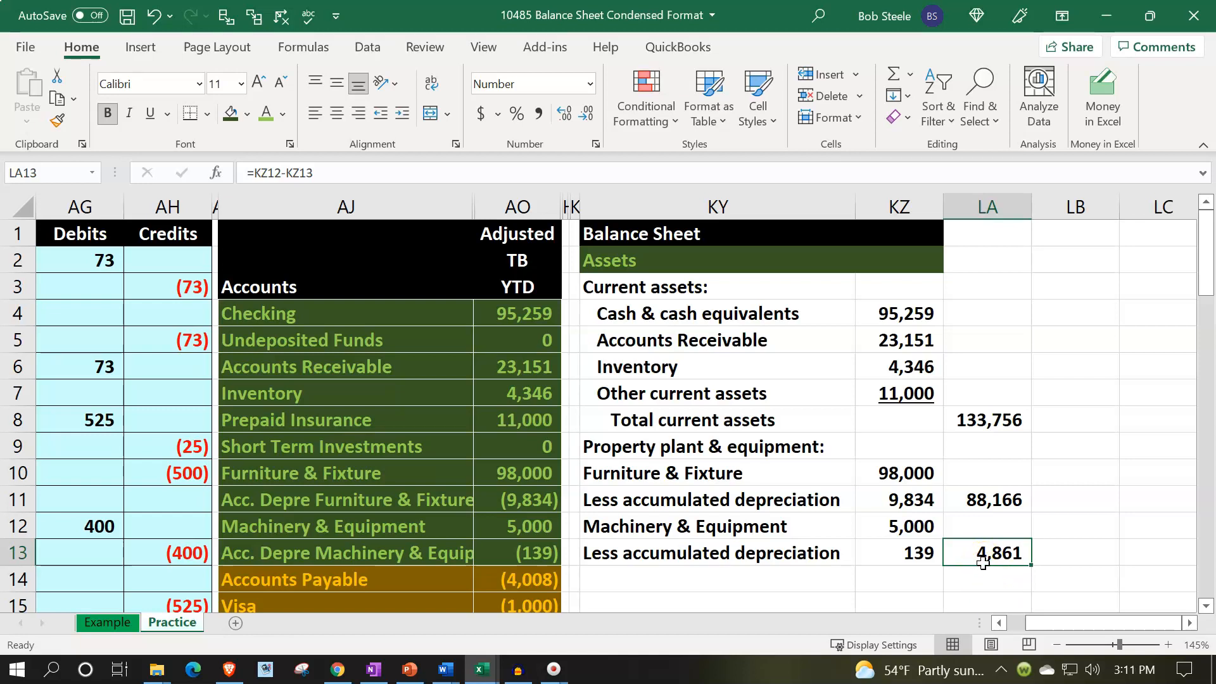
Indent the four property, plant and equipment line labels in KY10 through KY13.
drag(689, 475, 681, 552)
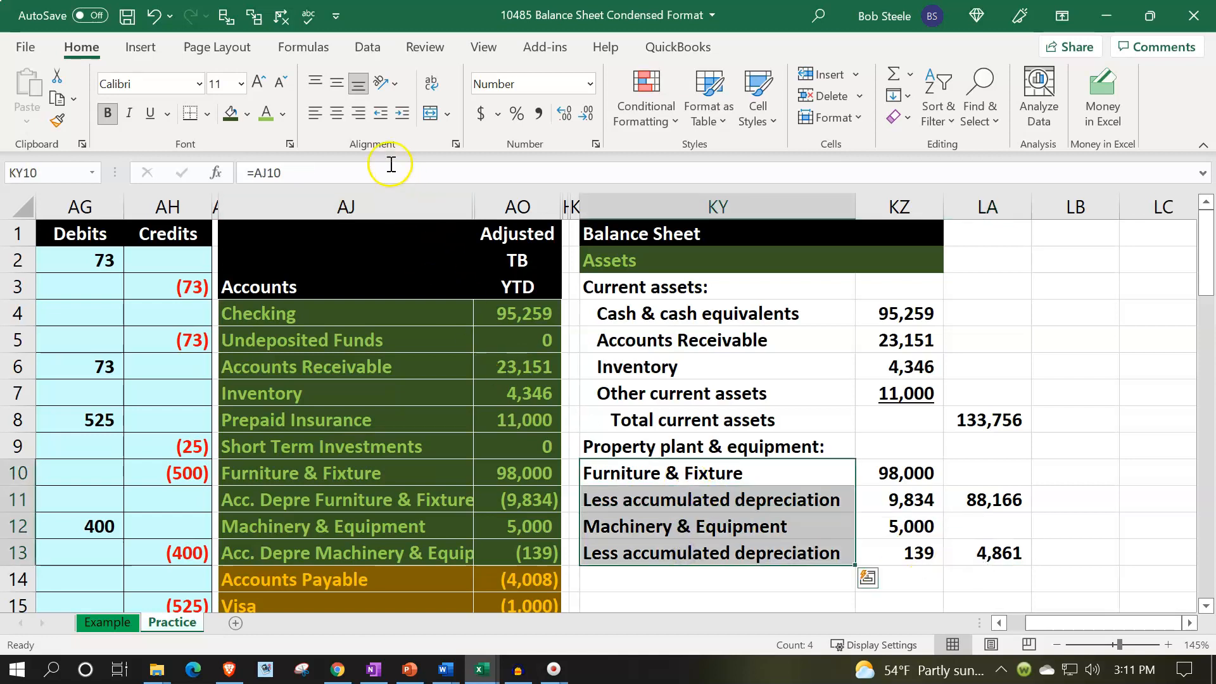
click(403, 114)
Label KY14 as Total property plant & equipment.
click(646, 584)
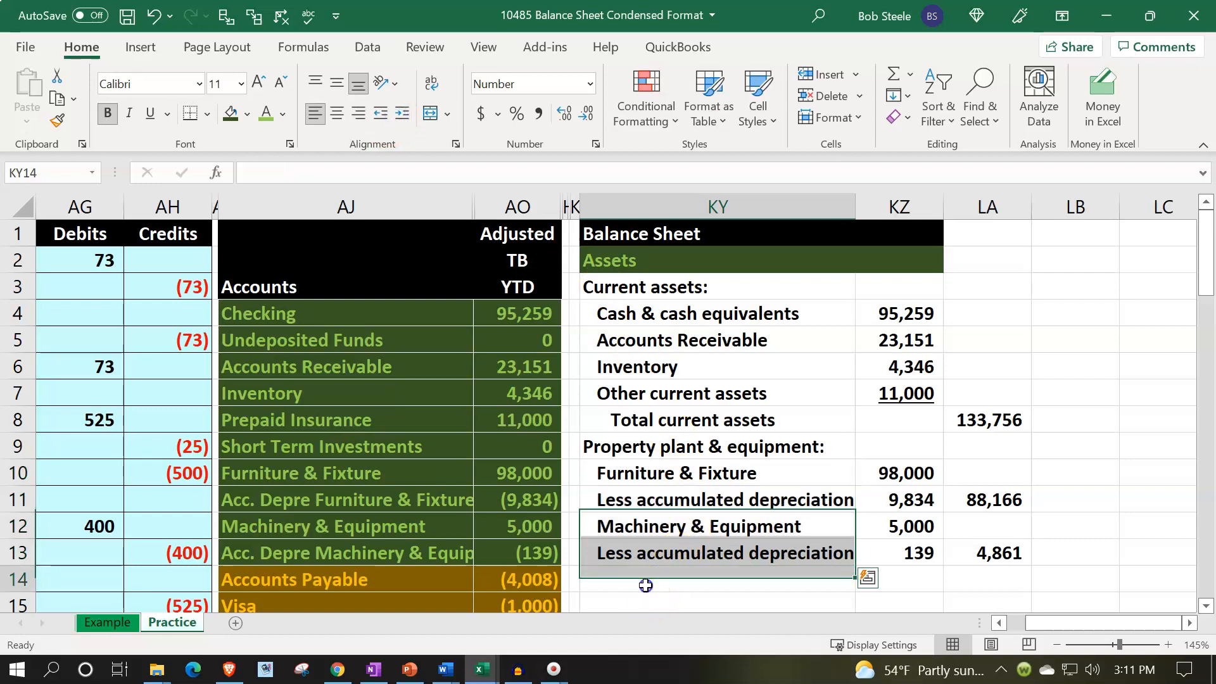
text(Total )
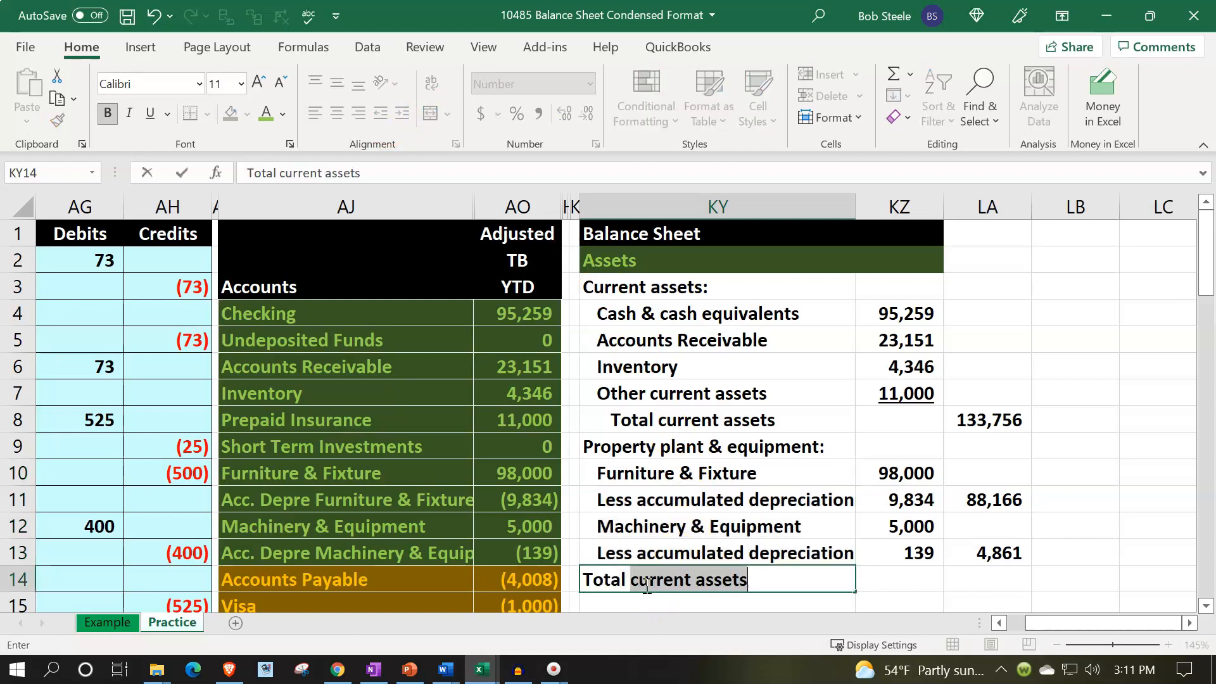
text(property)
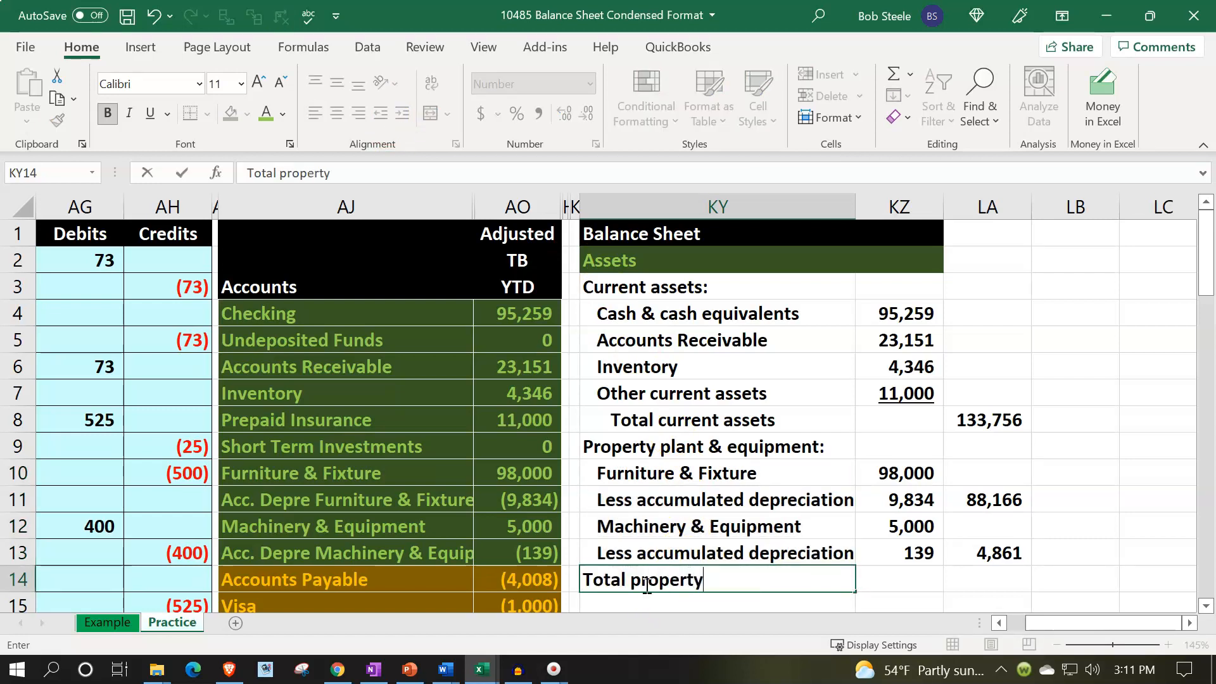
text( plant & equipment)
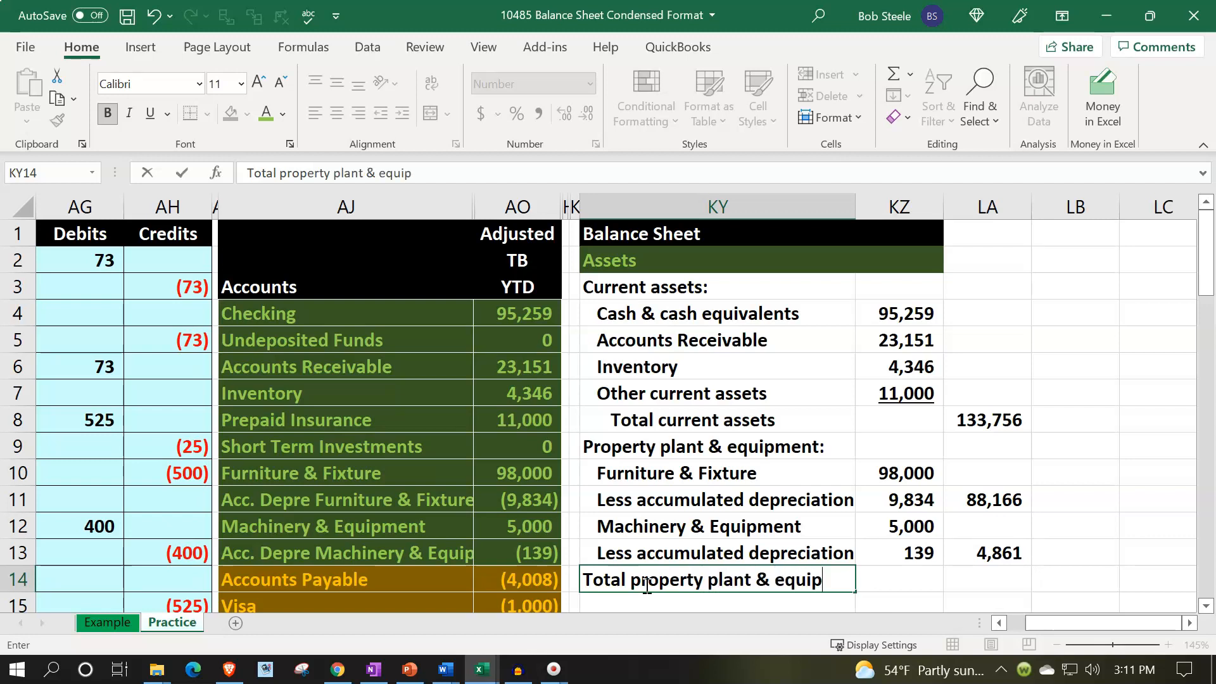
key(Tab)
key(Tab)
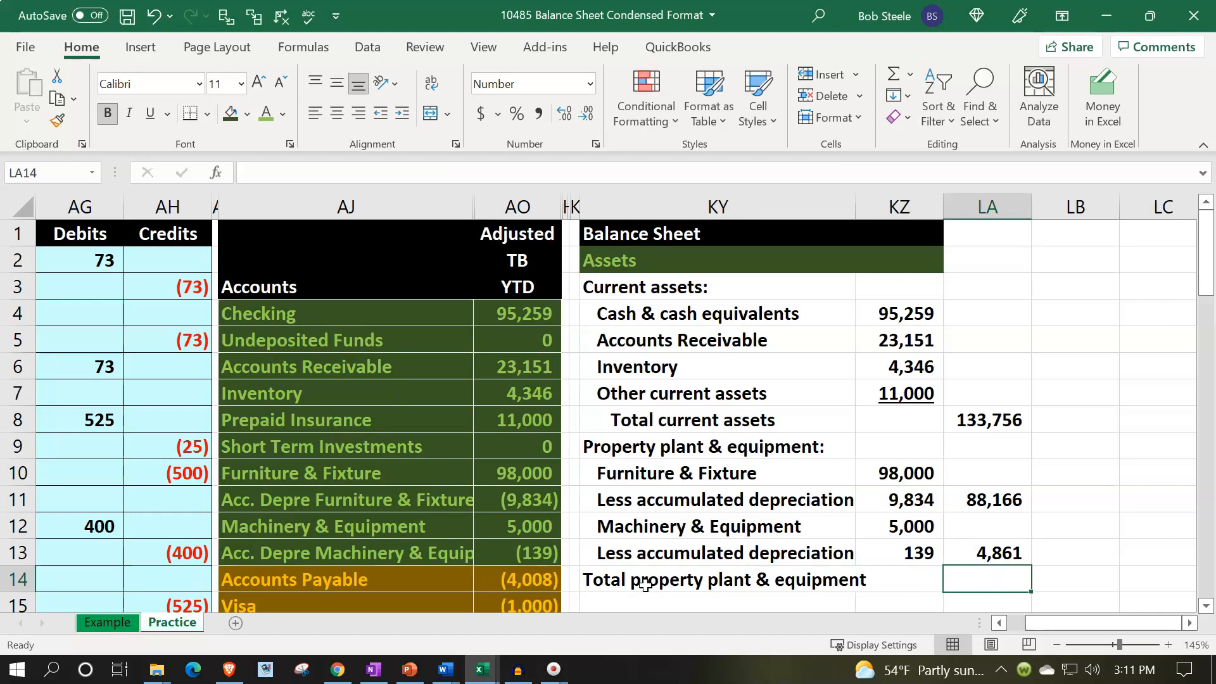
Sum LA11 through LA13 in LA14 for total property, plant and equipment.
text(=sum()
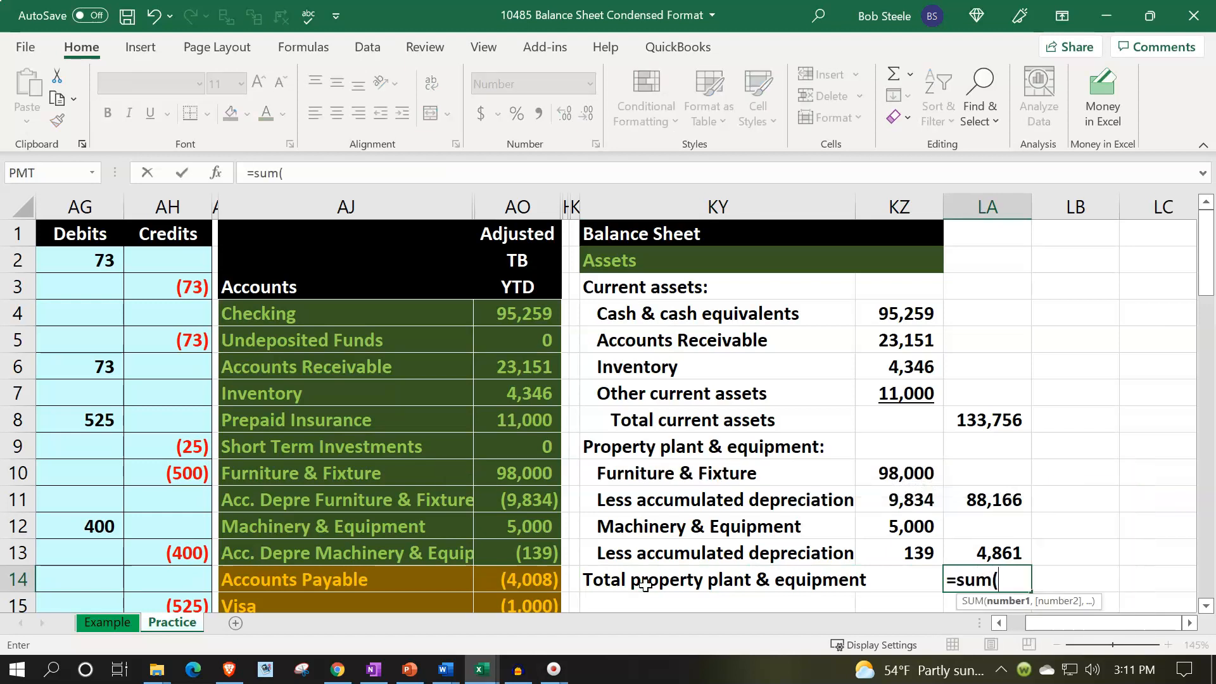
key(Up)
key(shift+Up)
key(shift+Up)
key(Return)
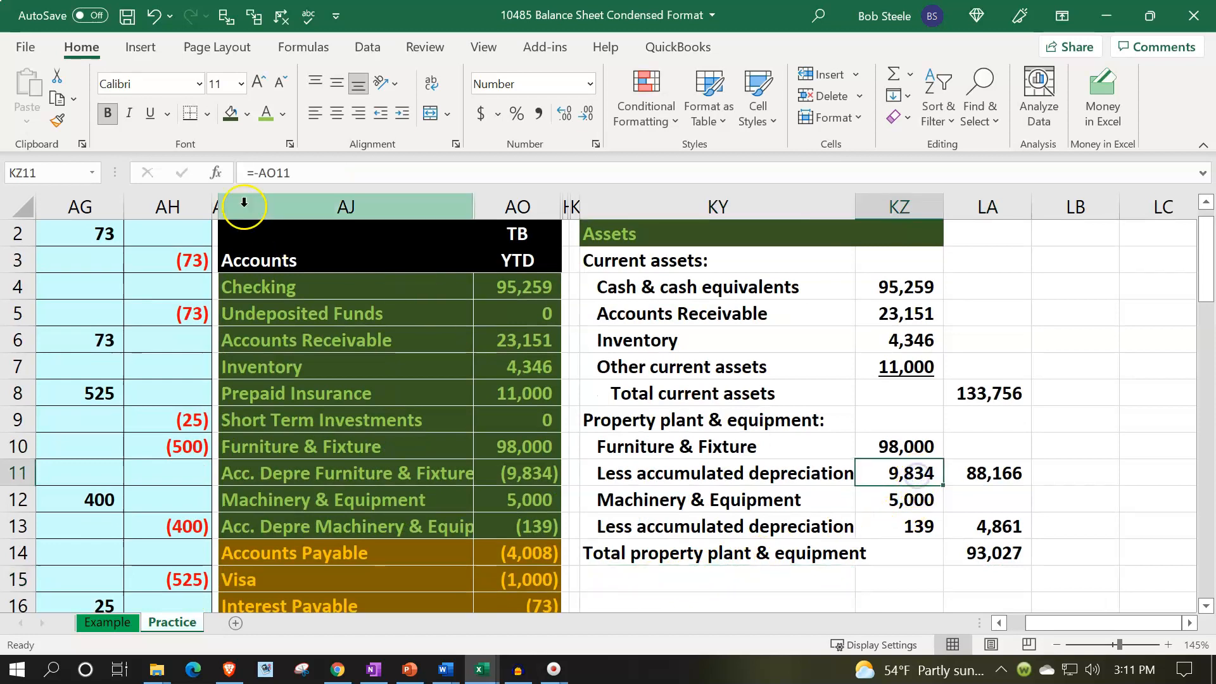
Underline the figures in KZ11, KZ13 and LA13.
click(150, 114)
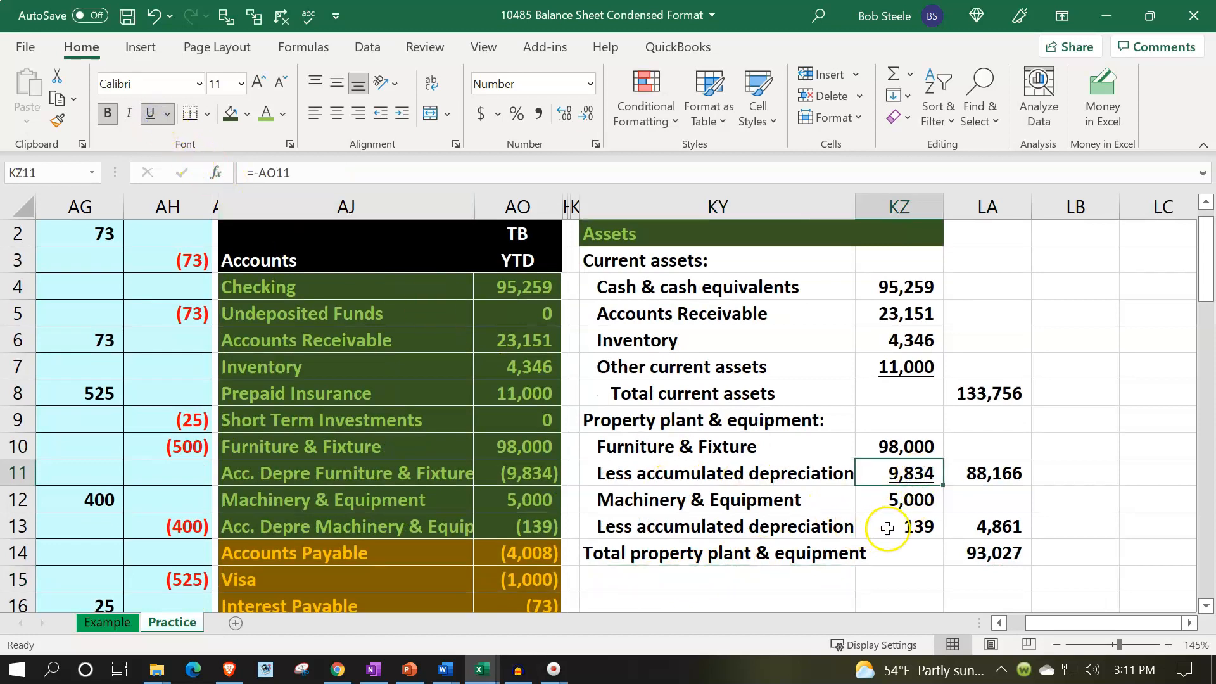
click(890, 527)
click(150, 113)
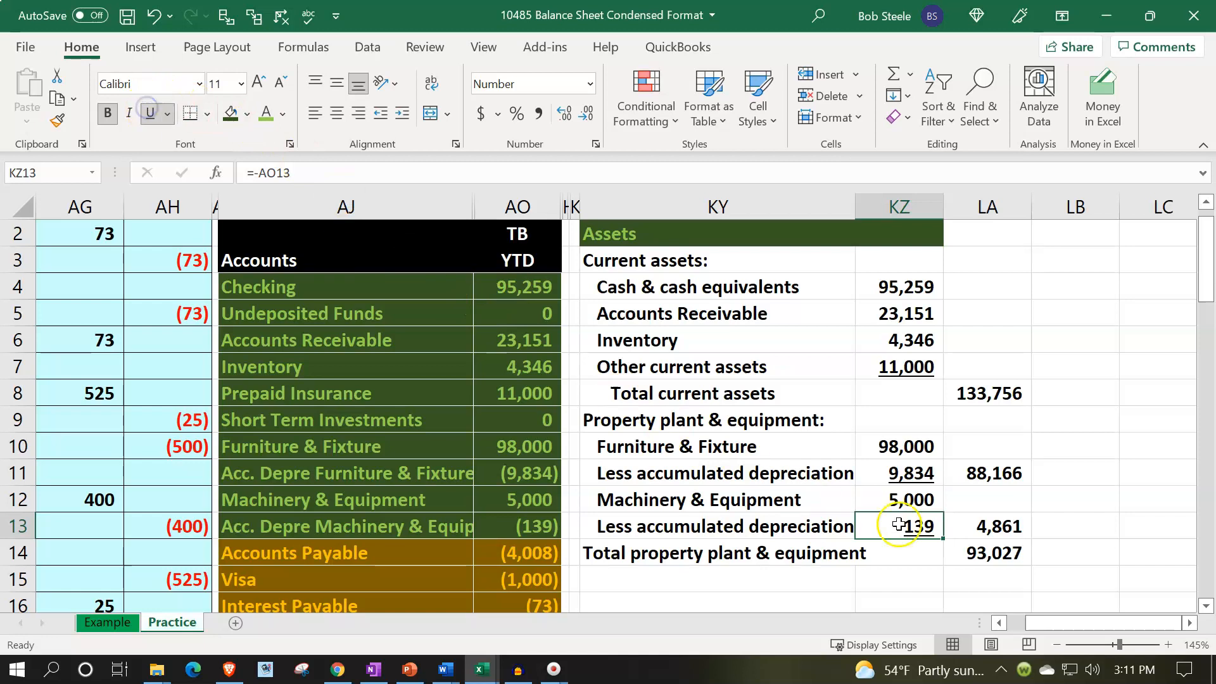
click(996, 525)
click(150, 114)
Indent the Total property plant & equipment label two levels.
click(684, 396)
scroll(682, 408, down, 1)
scroll(682, 408, down, 1)
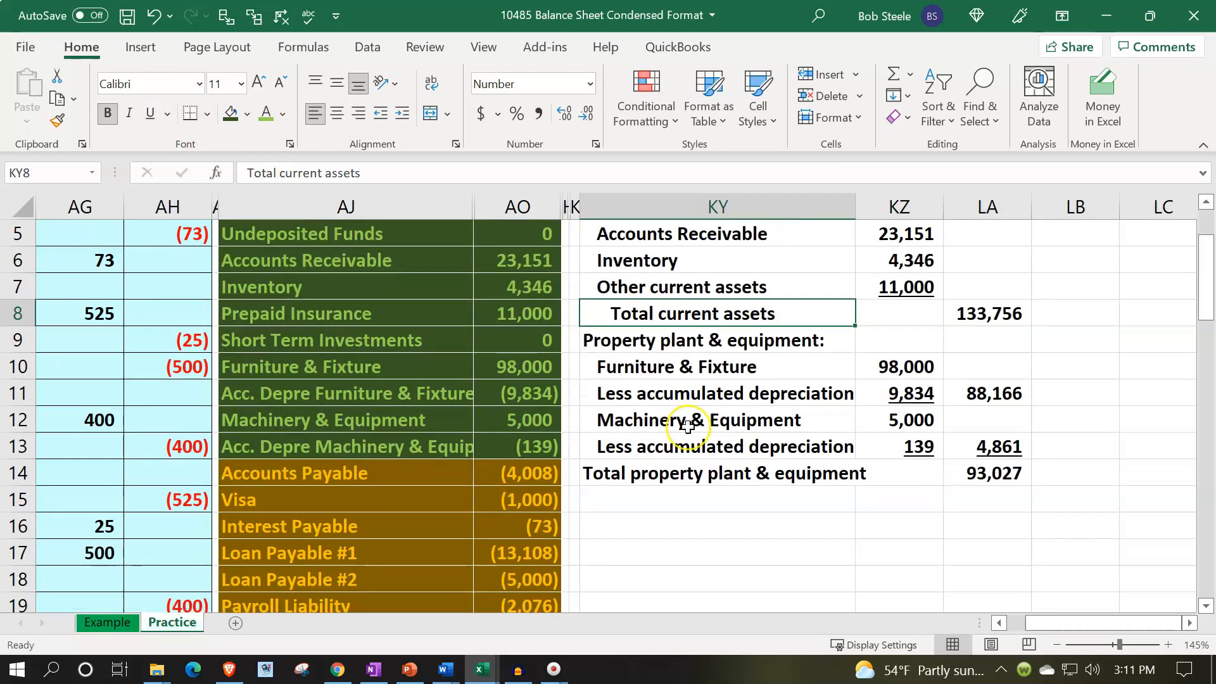
click(688, 464)
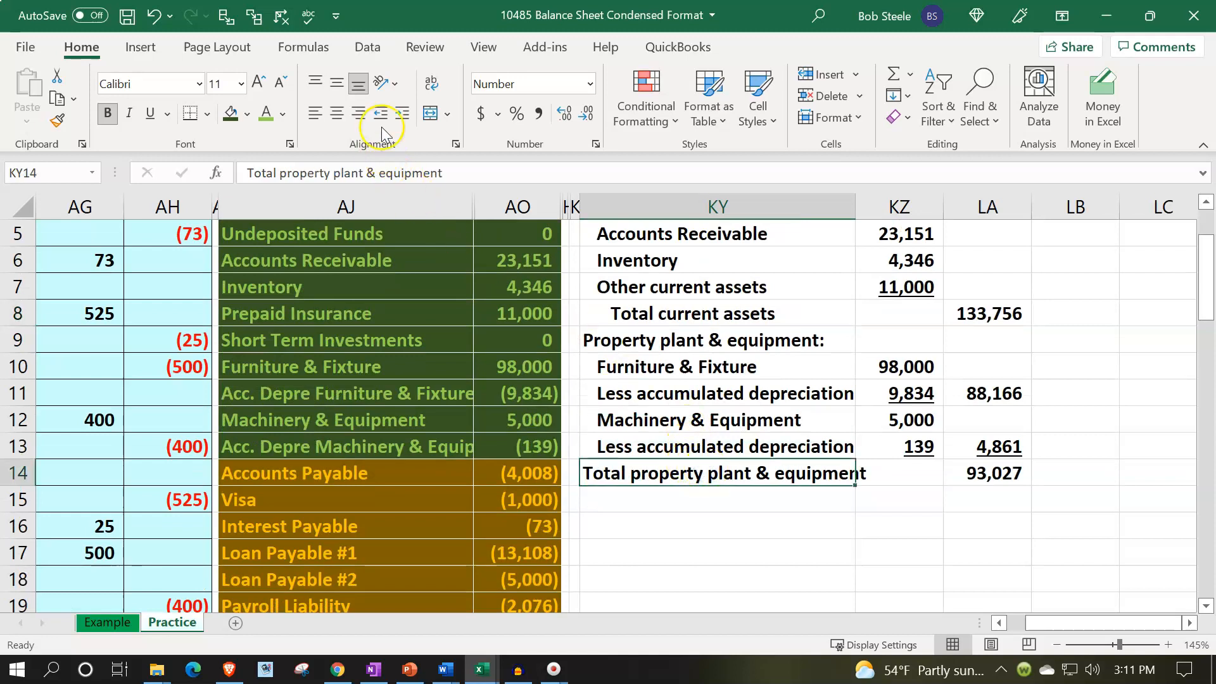
click(403, 113)
click(403, 113)
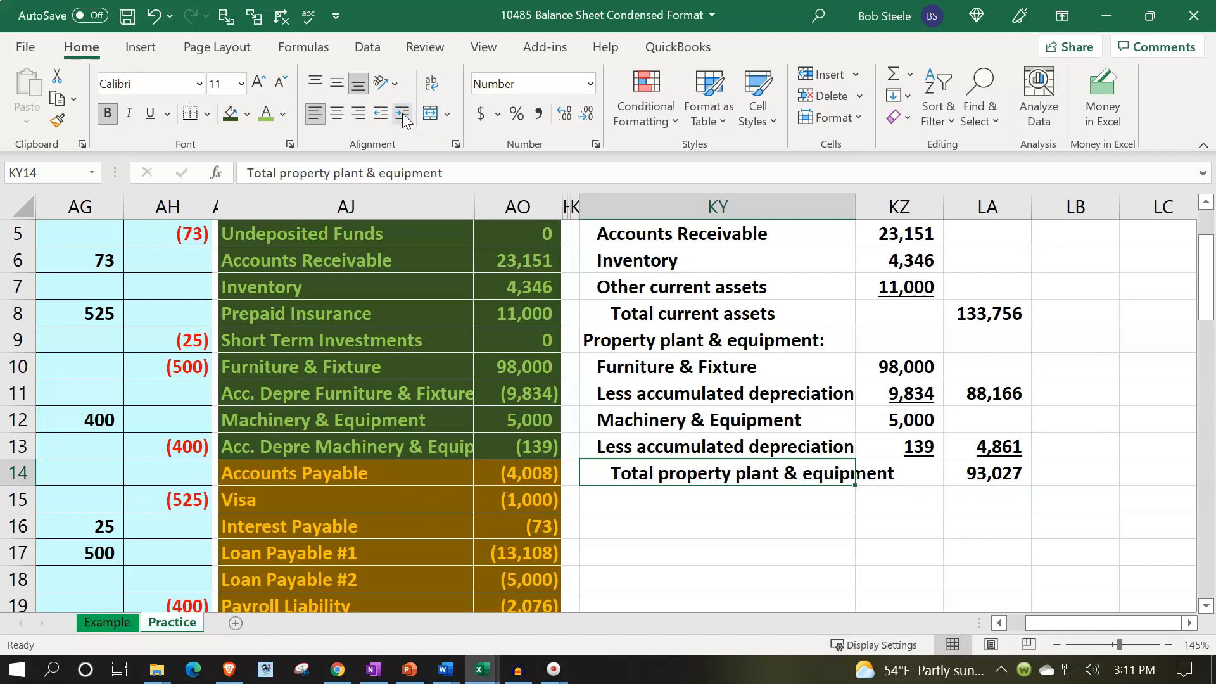
Label KY15 as Total assets.
click(624, 506)
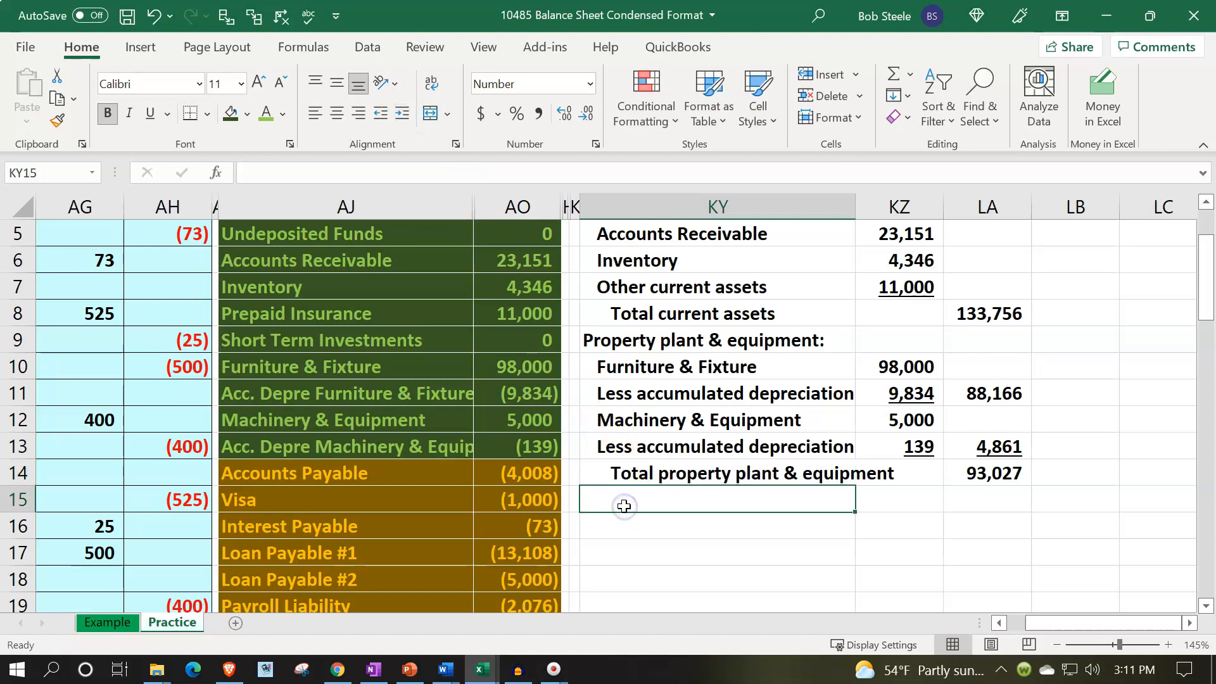
text(Total ass)
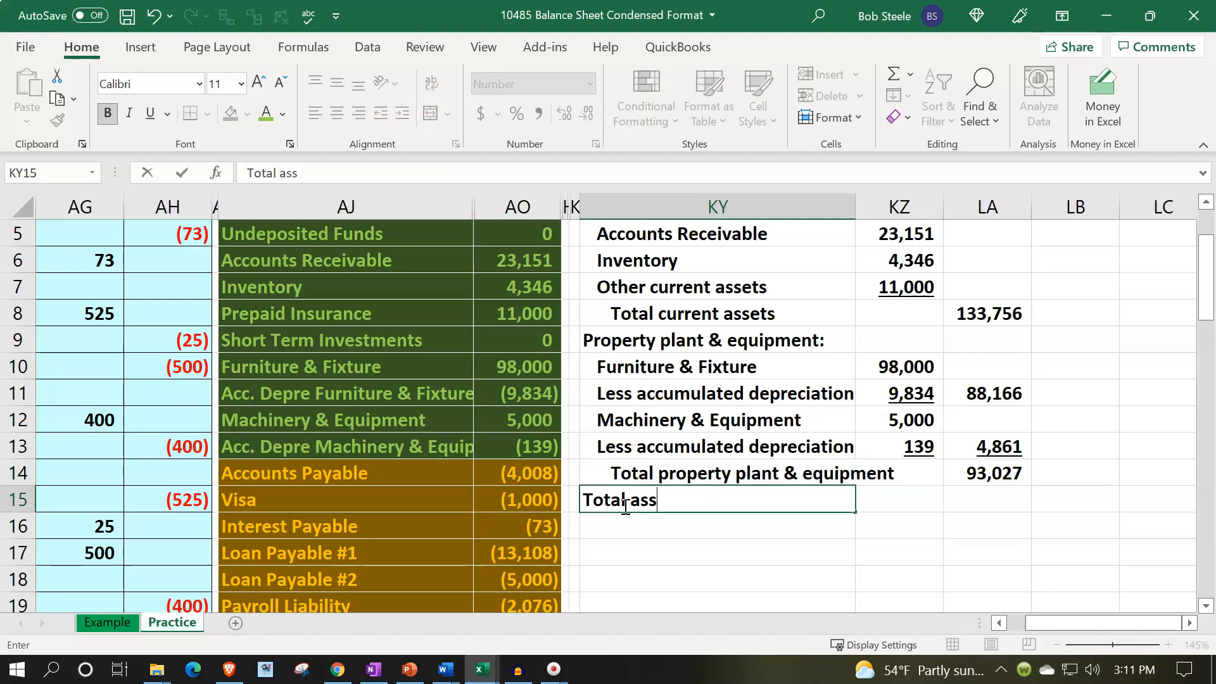
key(Tab)
key(Tab)
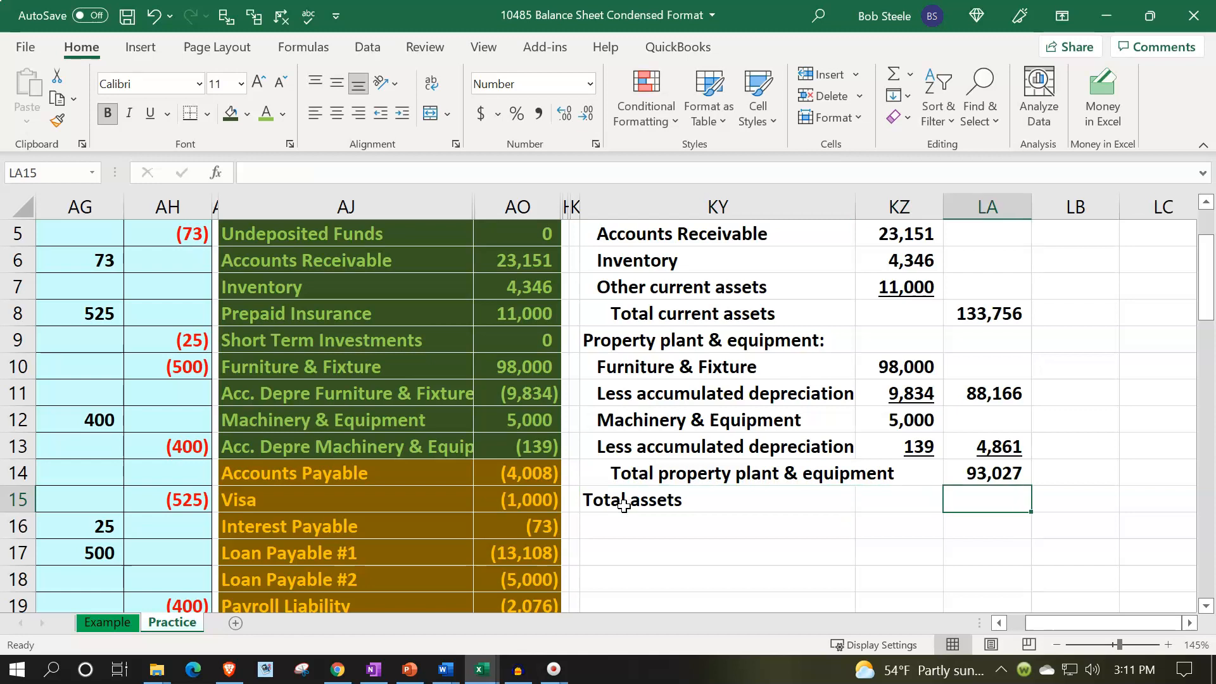
Enter a formula in LA15 adding total current assets in LA8 and total property, plant and equipment in LA14.
text(=)
key(Up)
key(Up)
key(Up)
key(Up)
key(Up)
key(Up)
key(Up)
key(Up)
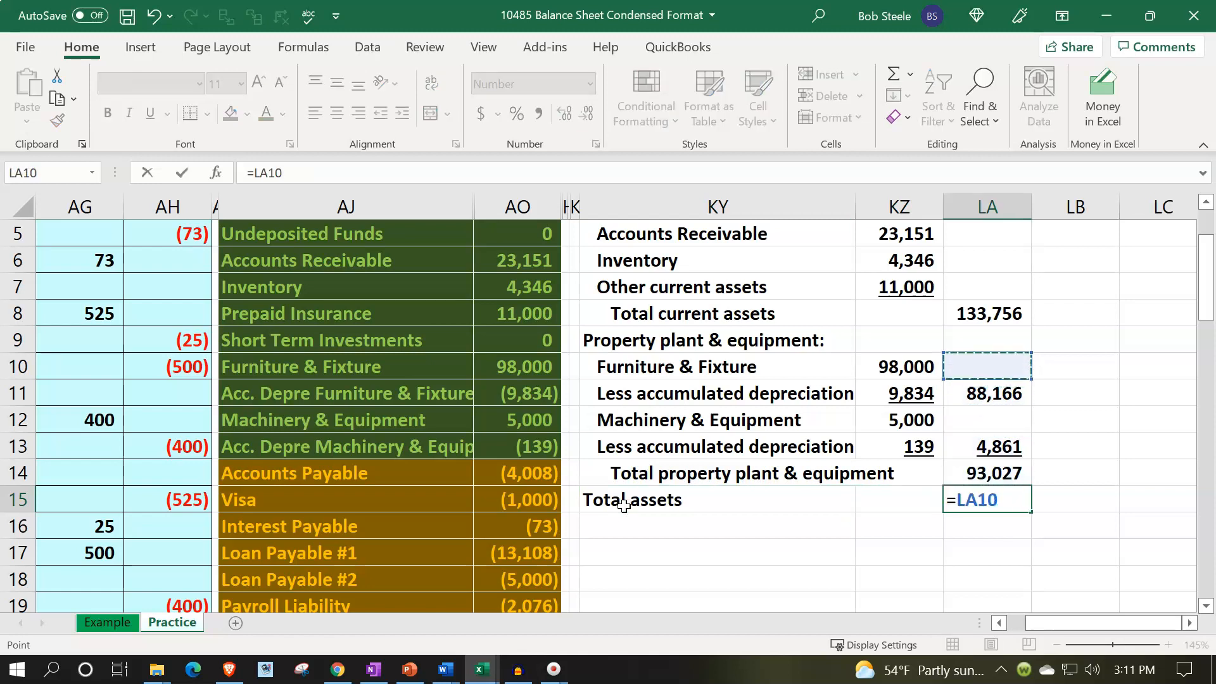
key(Down)
text(+)
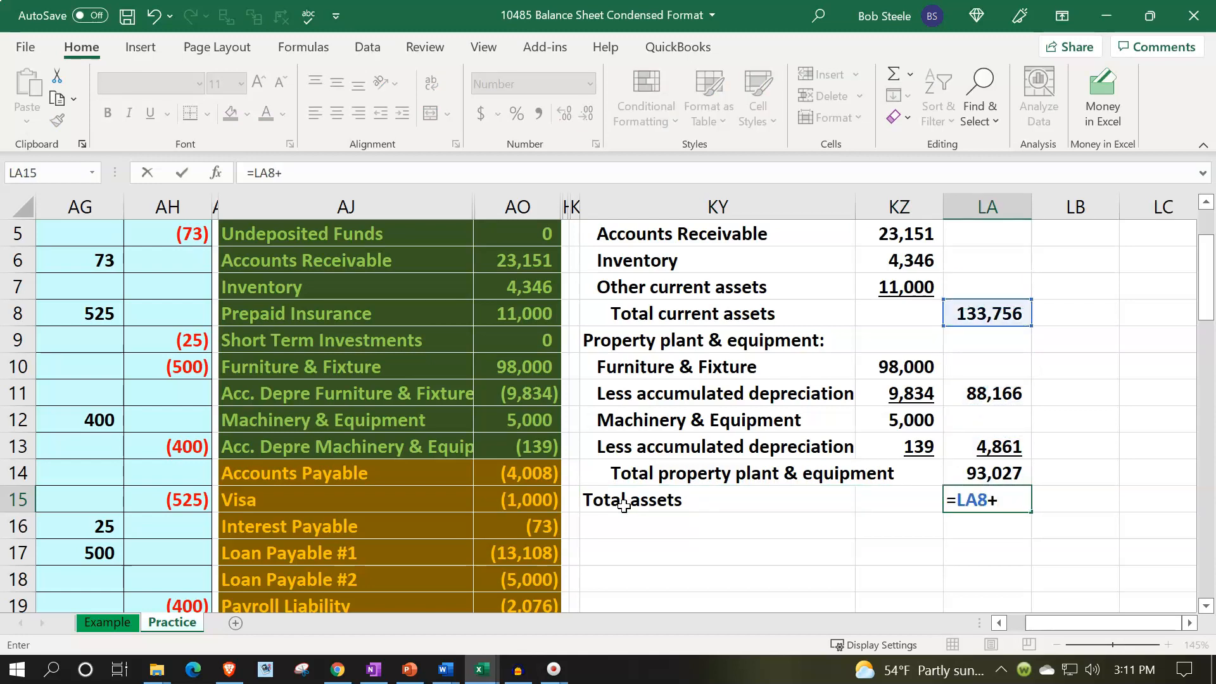
key(Up)
key(Return)
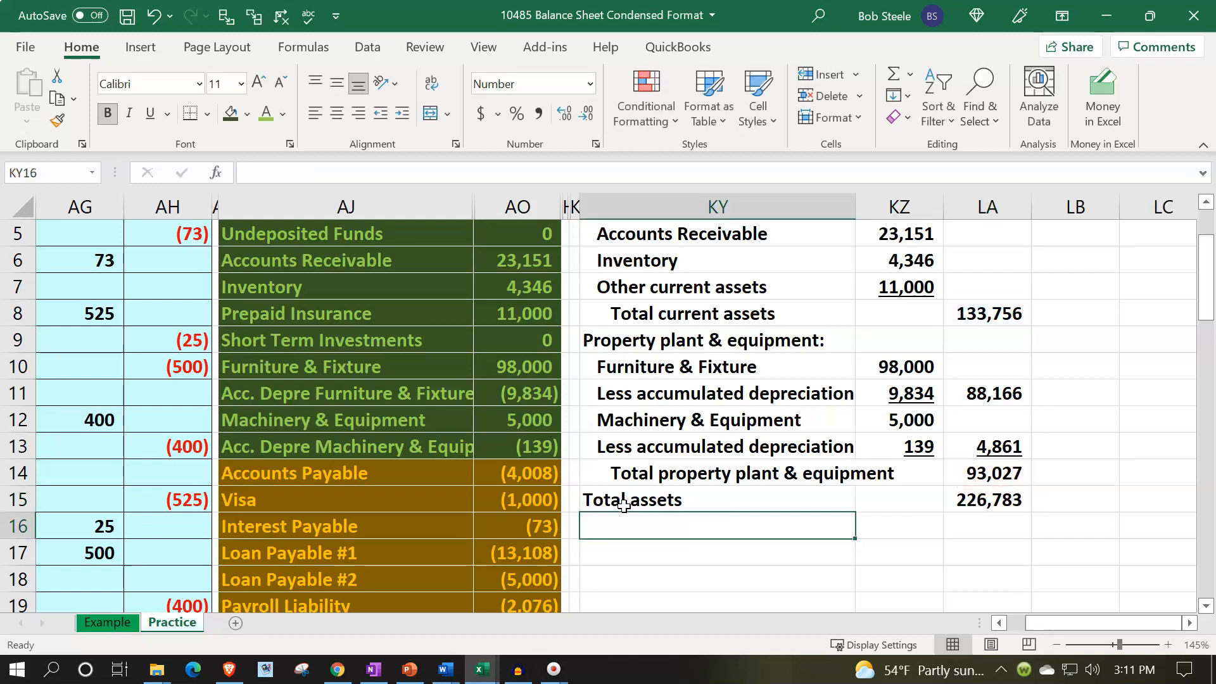
Select the trial balance current and fixed asset balances in column AO to compare their sums with the balance sheet totals.
key(Up)
scroll(623, 514, up, 2)
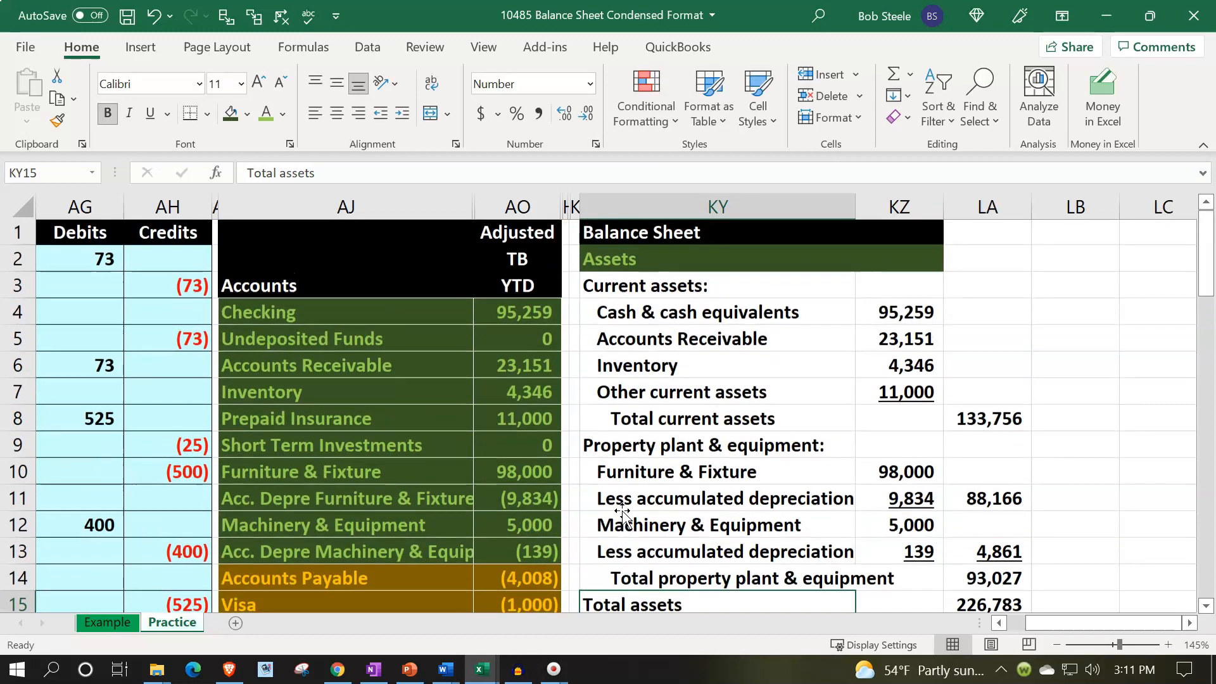
drag(532, 315, 530, 447)
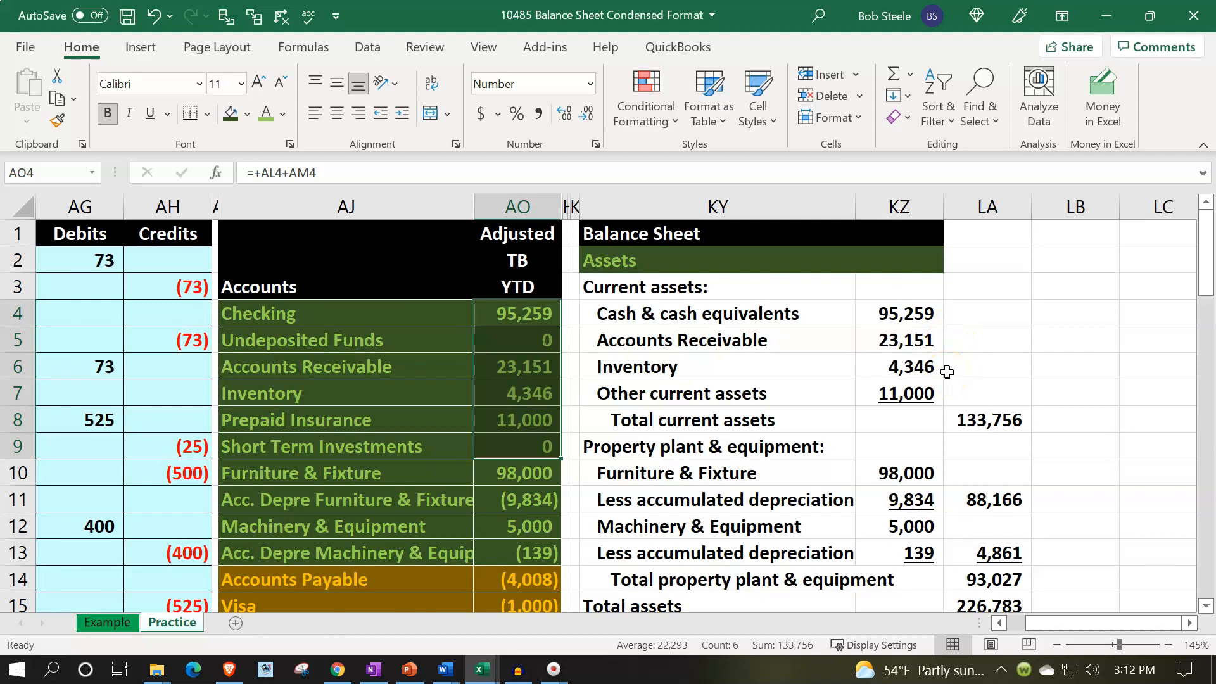
scroll(947, 372, down, 1)
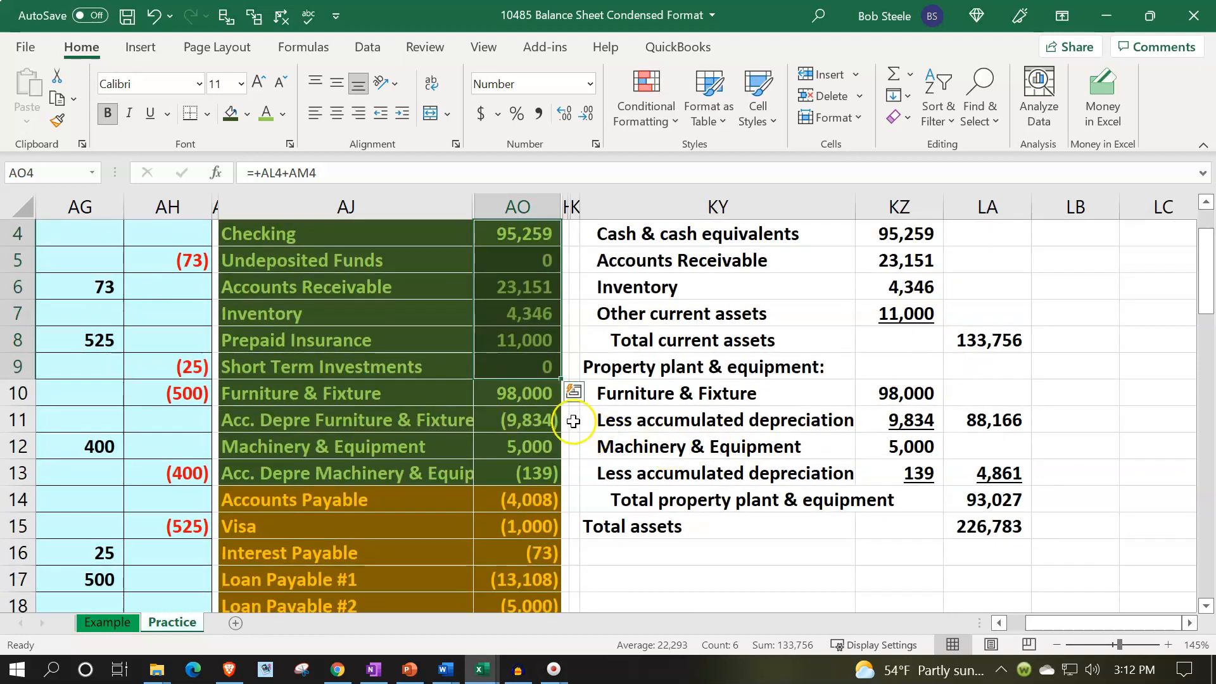
drag(505, 388, 510, 474)
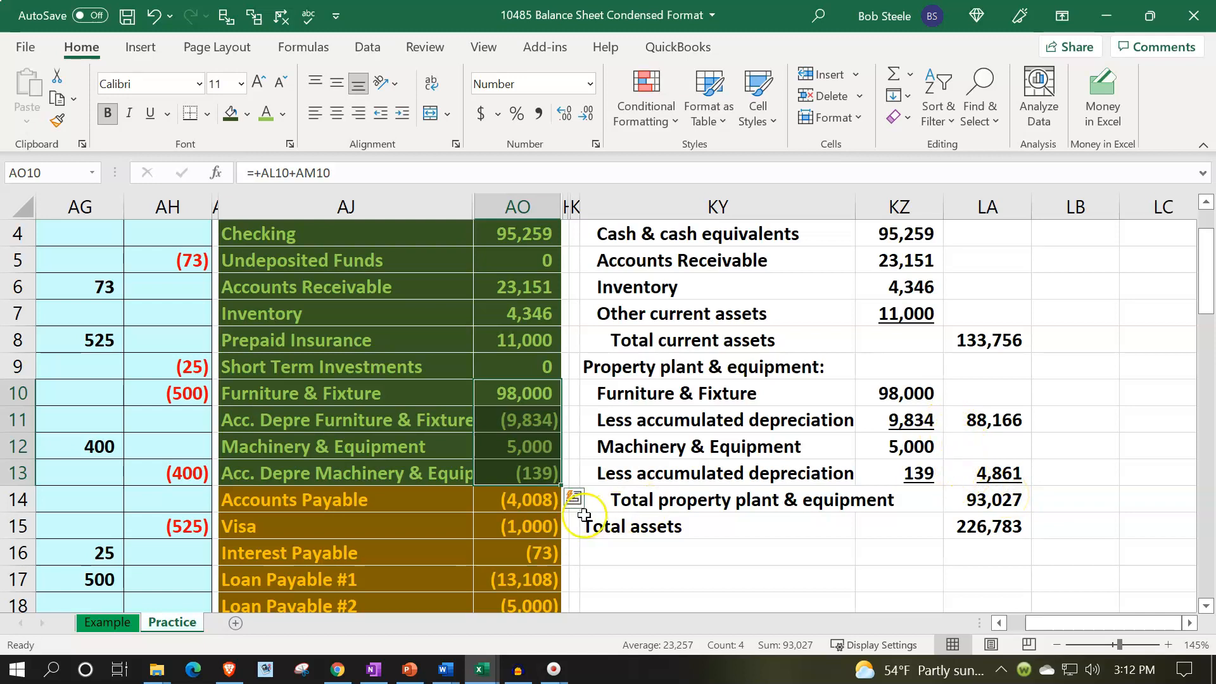
Select the trial balance asset balances in AO4 through AO13 to check their sum against total assets.
scroll(584, 515, up, 1)
drag(503, 315, 510, 565)
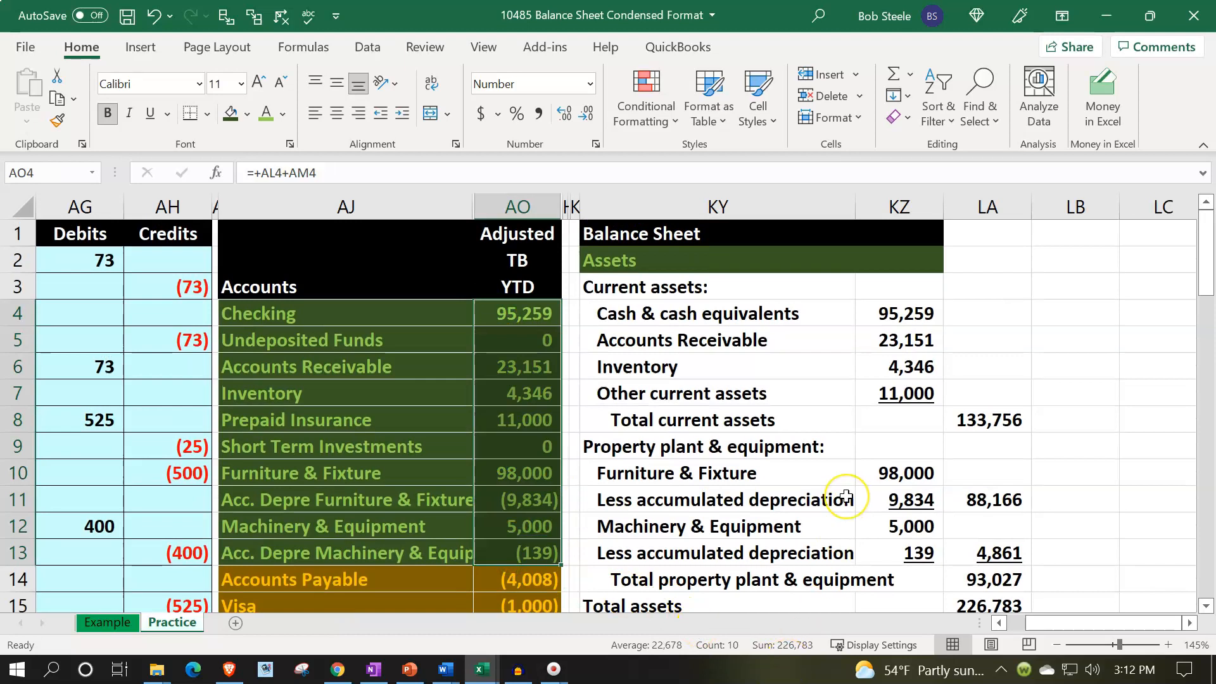
scroll(846, 496, down, 2)
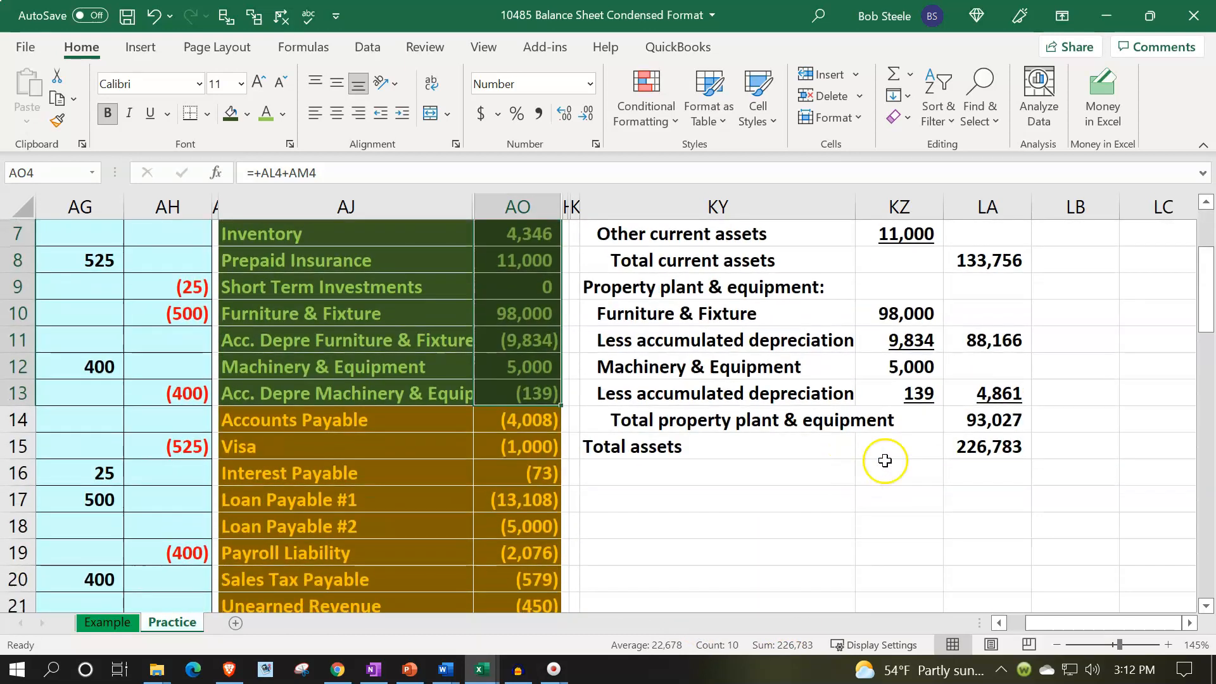
Underline the total property, plant & equipment in LA14 and double-underline total assets in LA15.
click(969, 437)
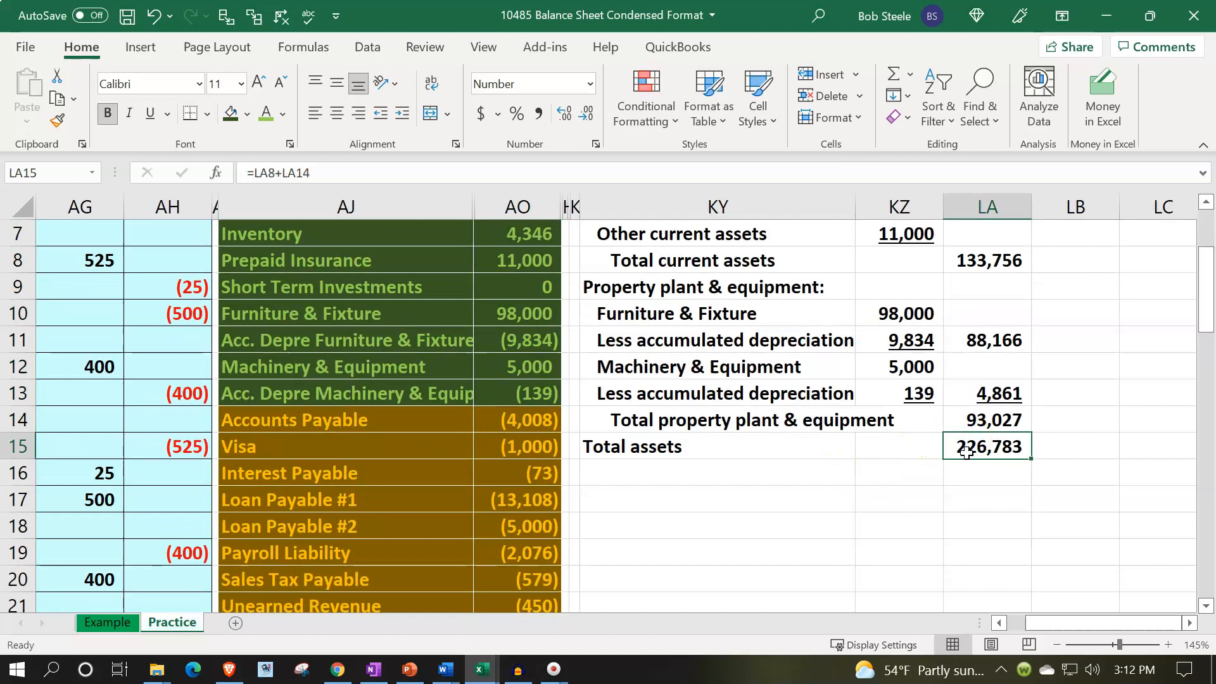
click(968, 421)
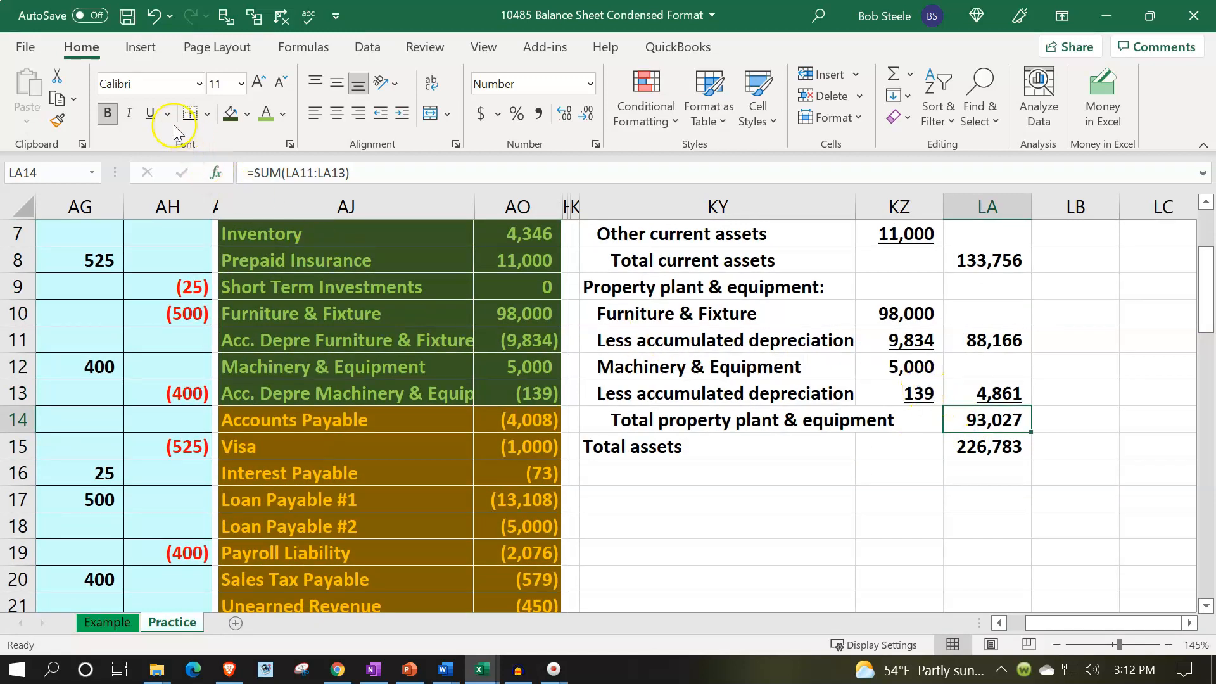
click(154, 114)
key(Down)
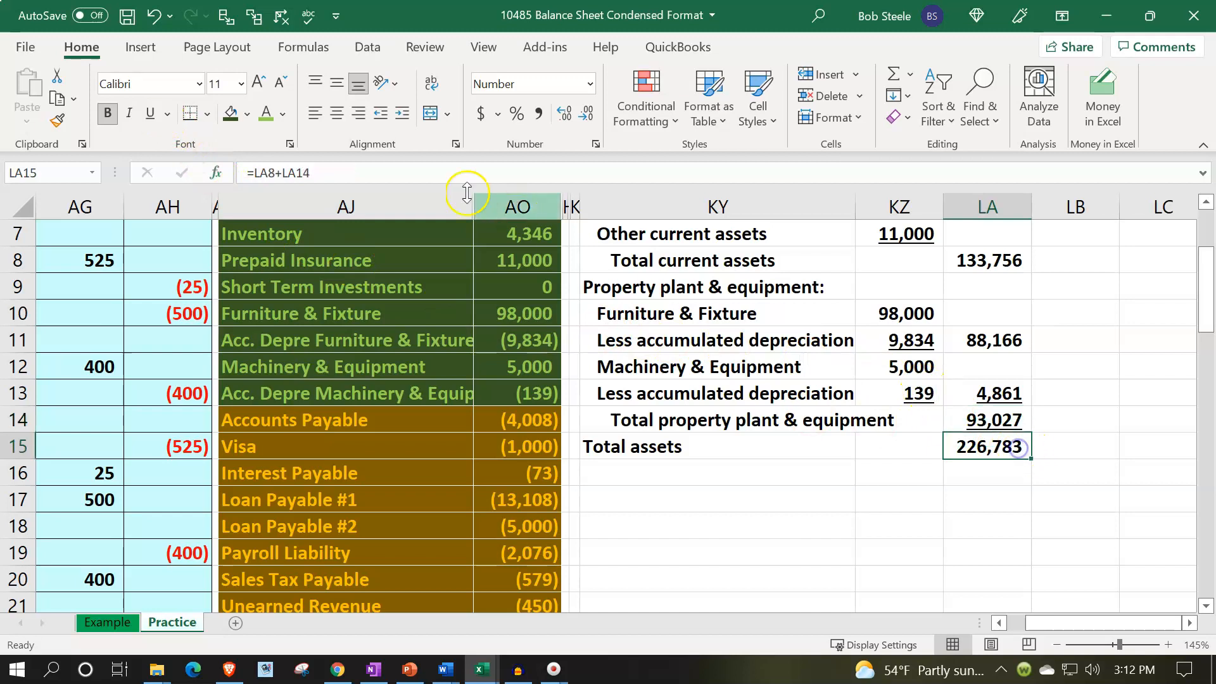
click(168, 114)
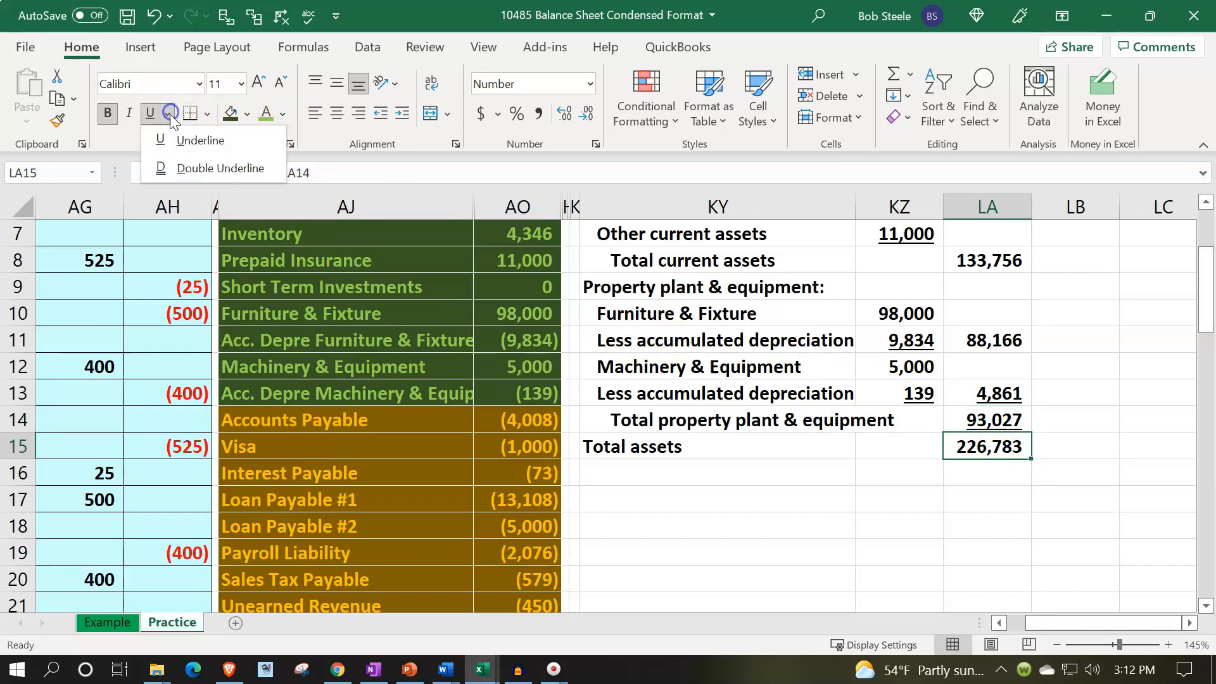
click(182, 168)
Narrow column LB into a thin spacer column beside the assets section.
click(807, 415)
scroll(923, 402, up, 2)
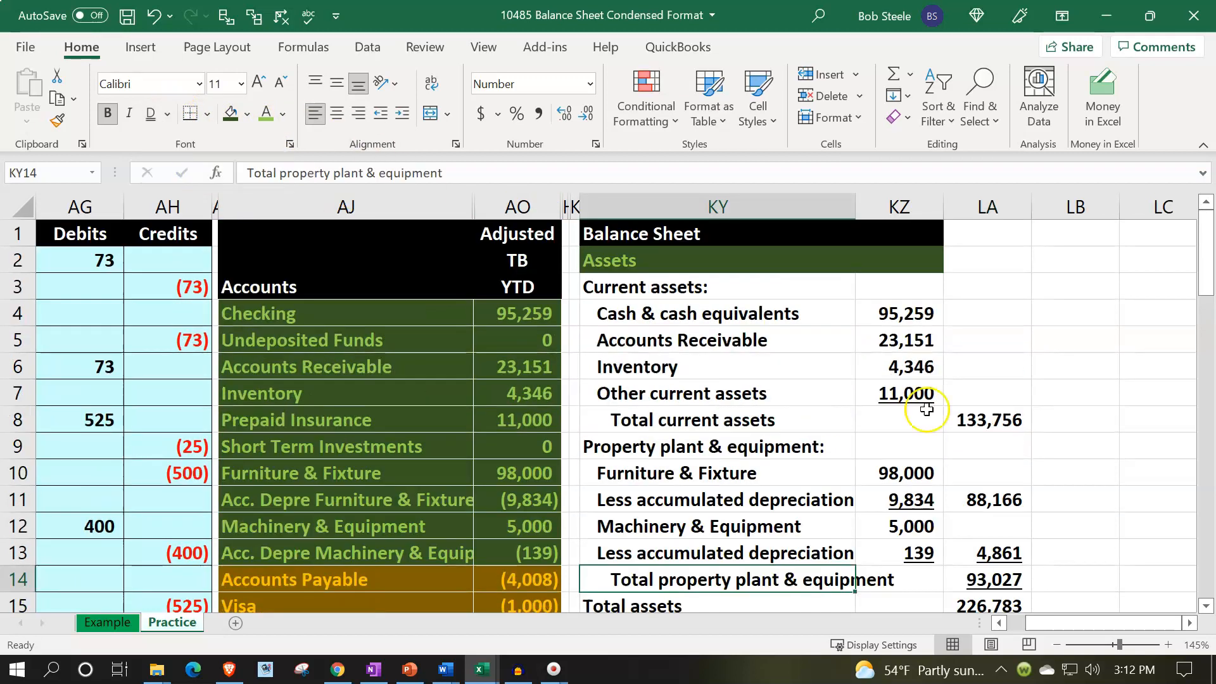
click(1066, 338)
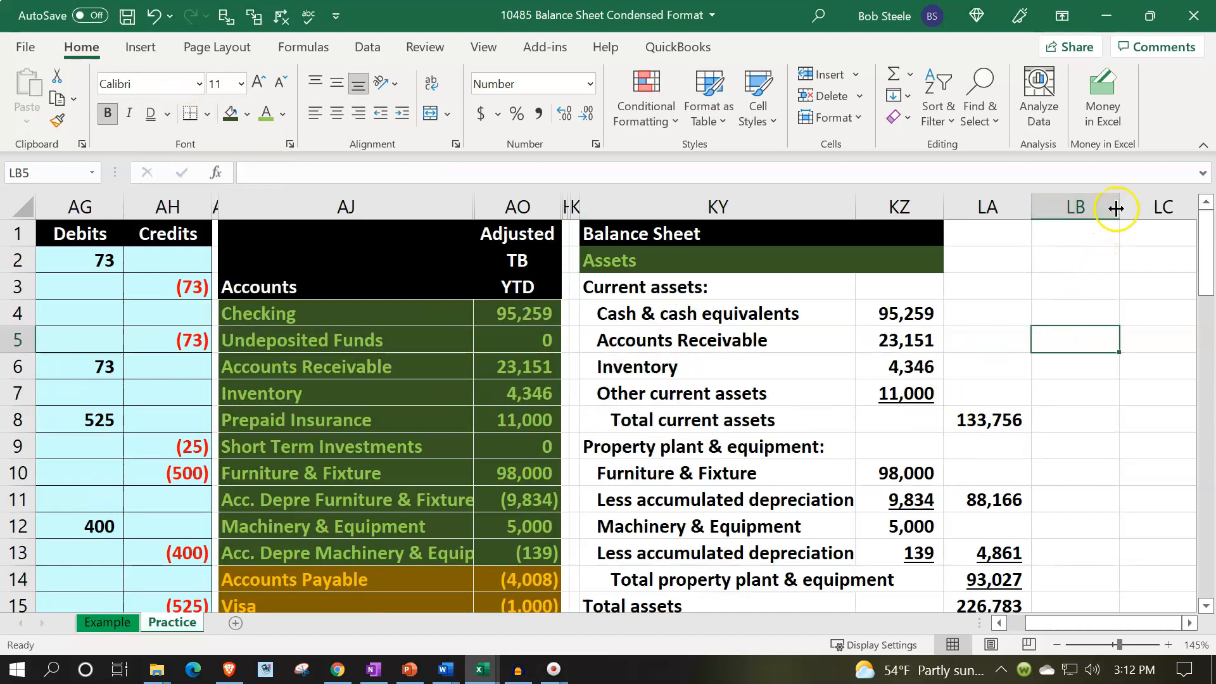
drag(1117, 202, 1039, 216)
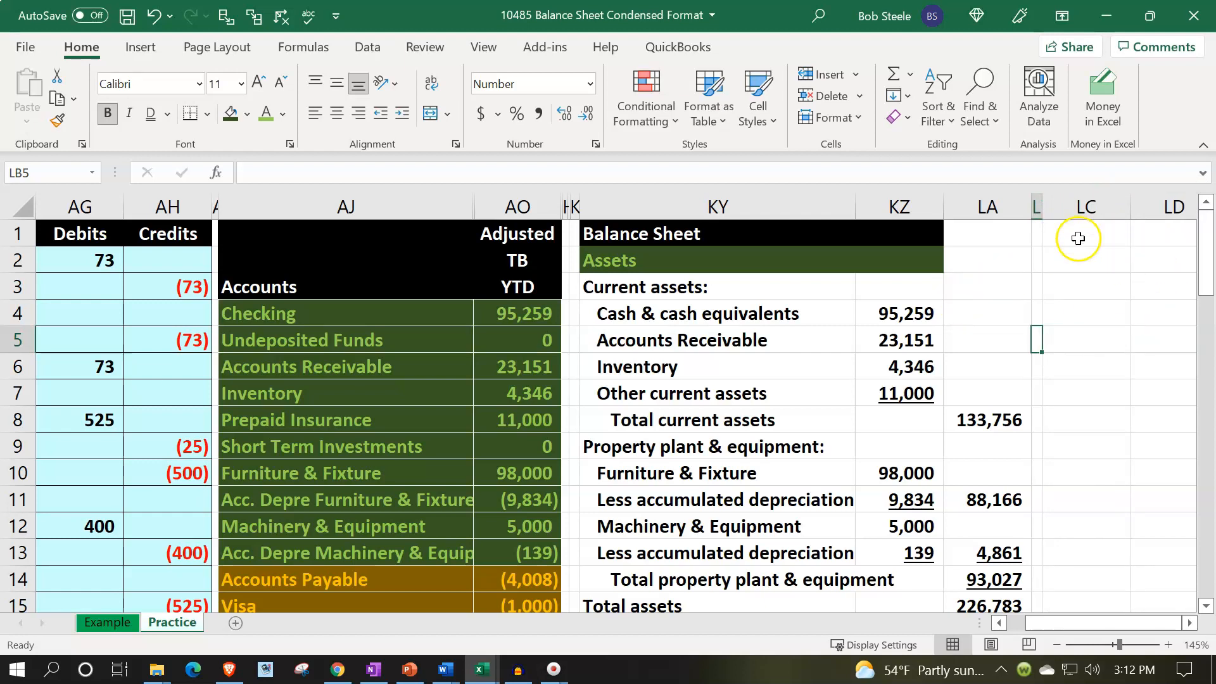
Enter the heading Liabilities in LC2.
click(1079, 259)
text(Liabiliti)
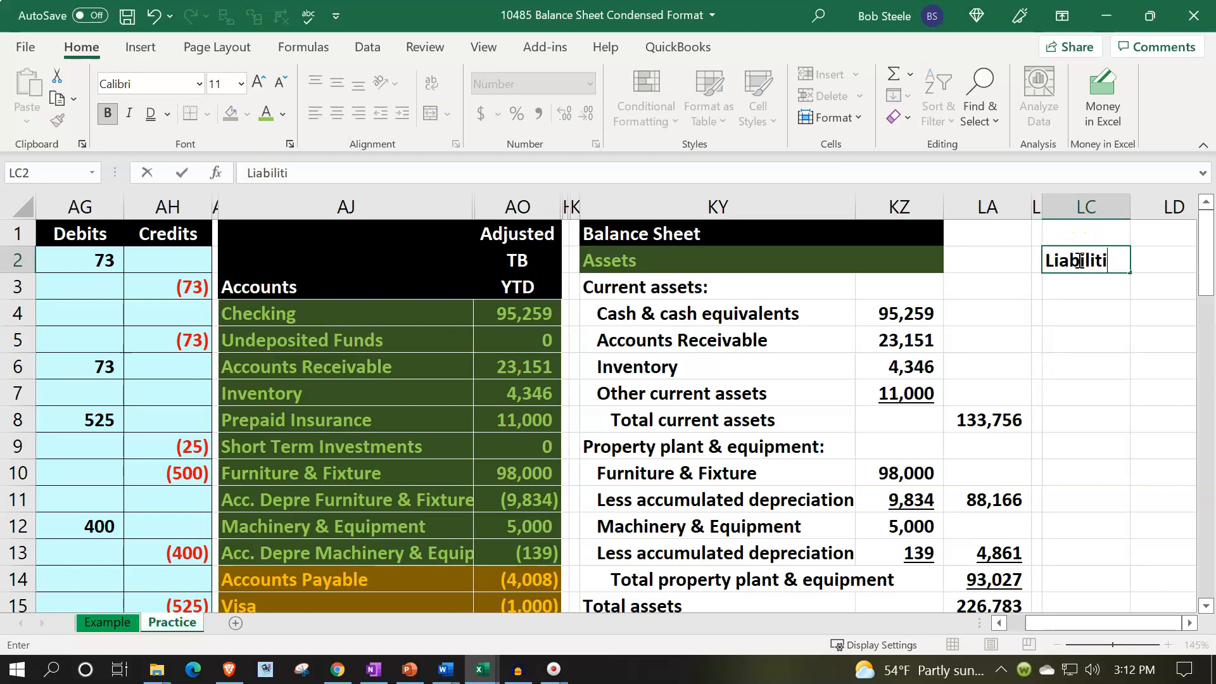
key(ctrl+Return)
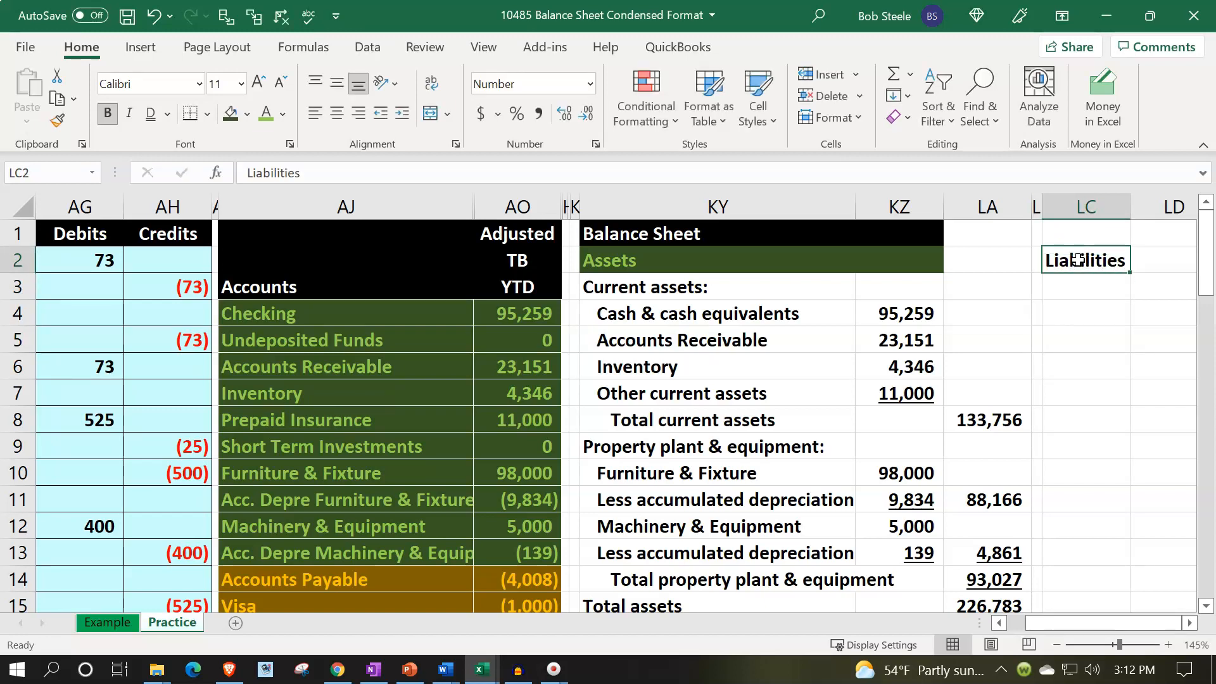
Format LC2:LD2 with a dark gold fill and orange font to match the liability accounts.
scroll(1079, 259, right, 1)
shift+click(1079, 260)
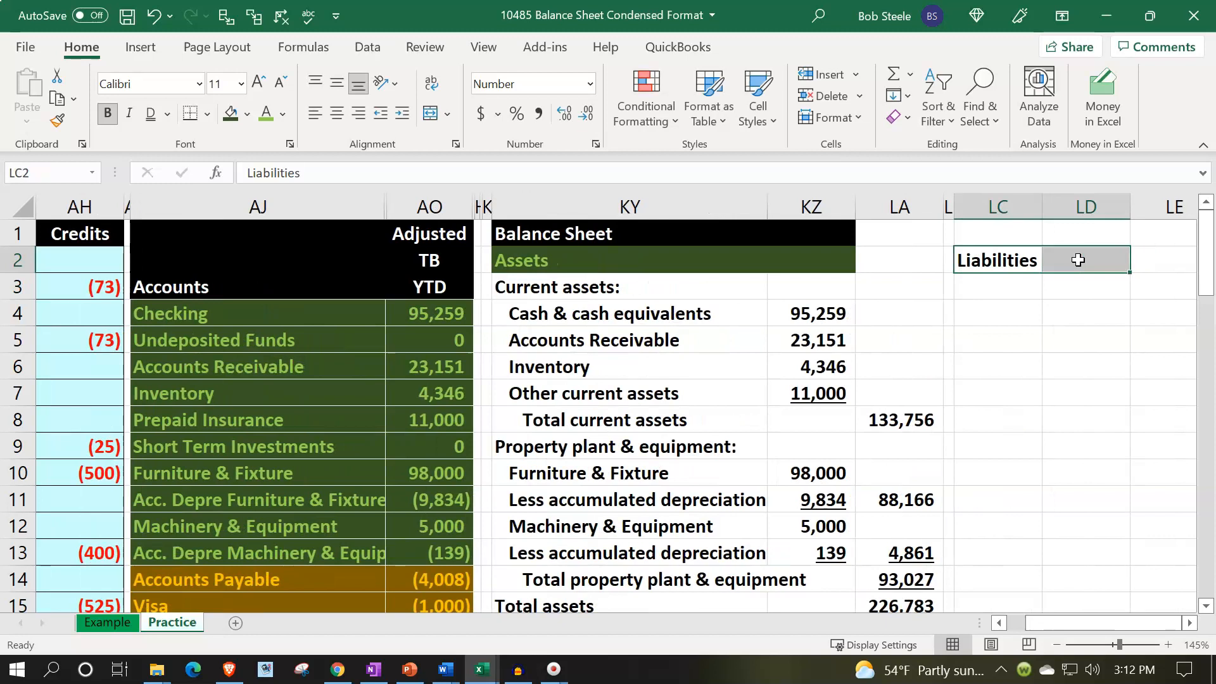
right_click(1057, 268)
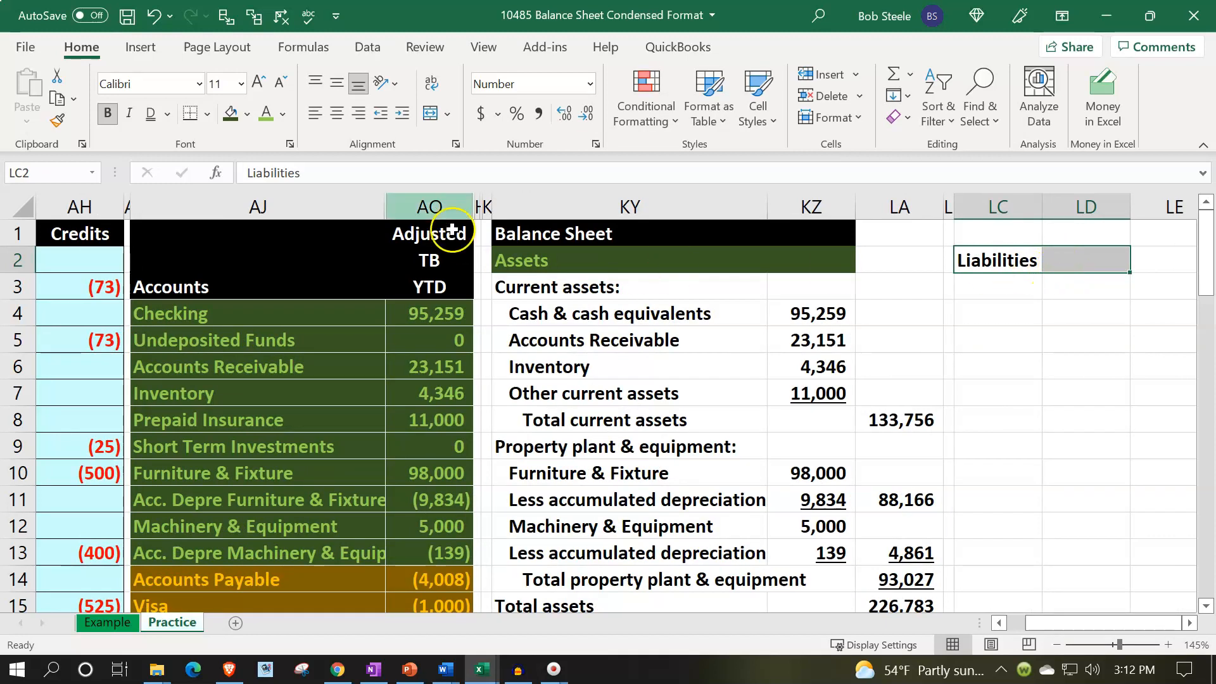
click(248, 115)
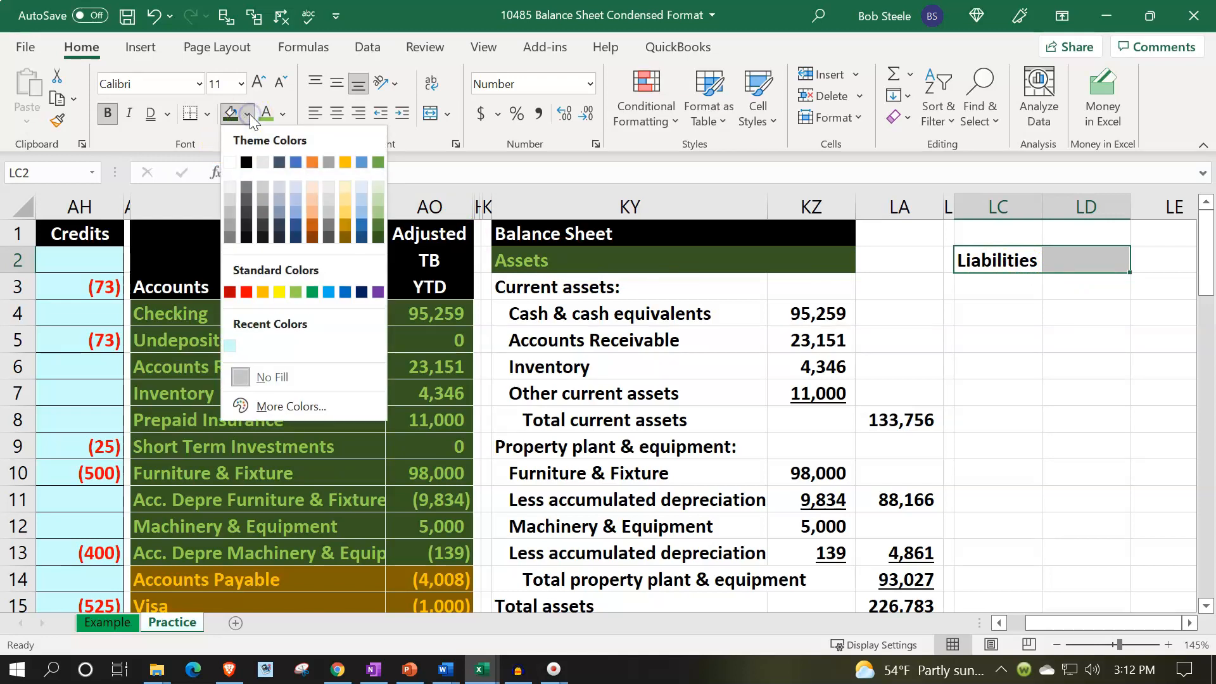
click(343, 235)
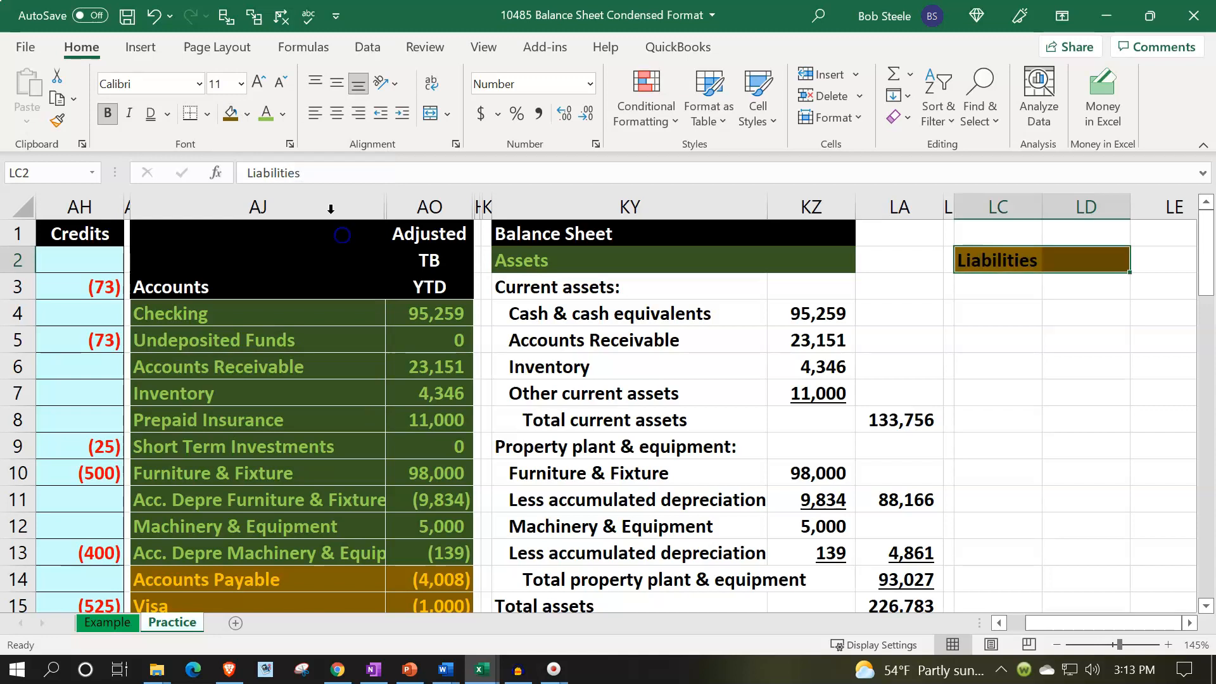
click(286, 114)
click(315, 266)
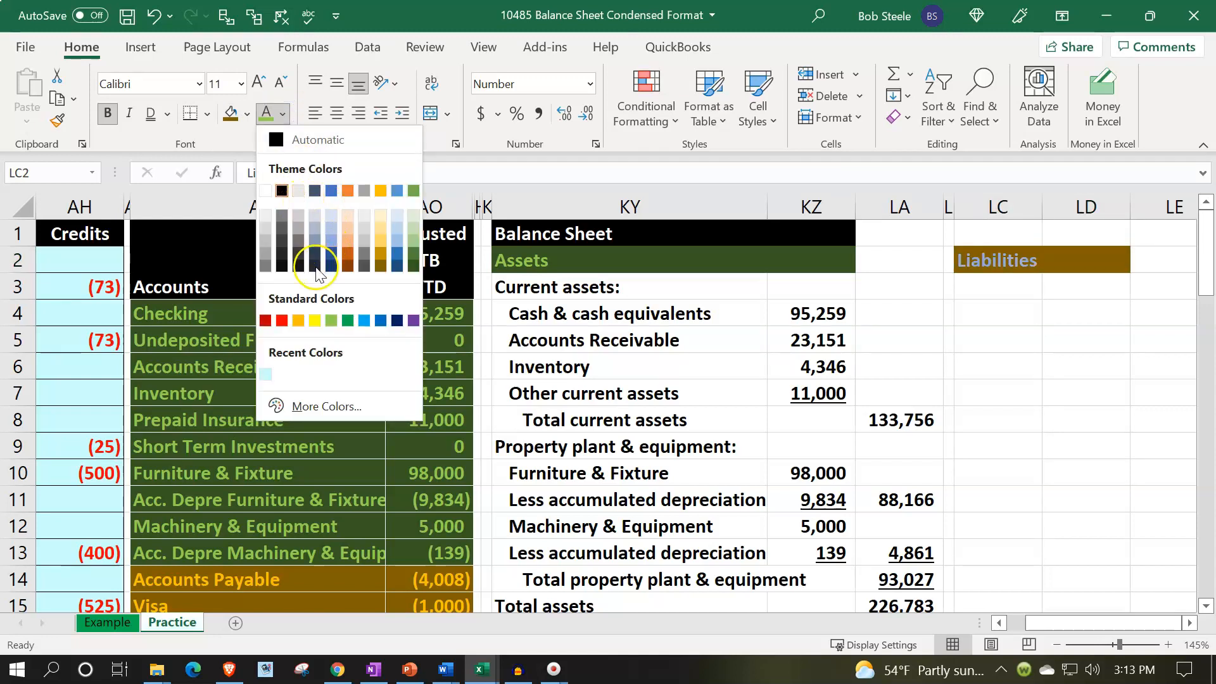
click(298, 321)
Label LC3 as Current liabilities:.
click(308, 578)
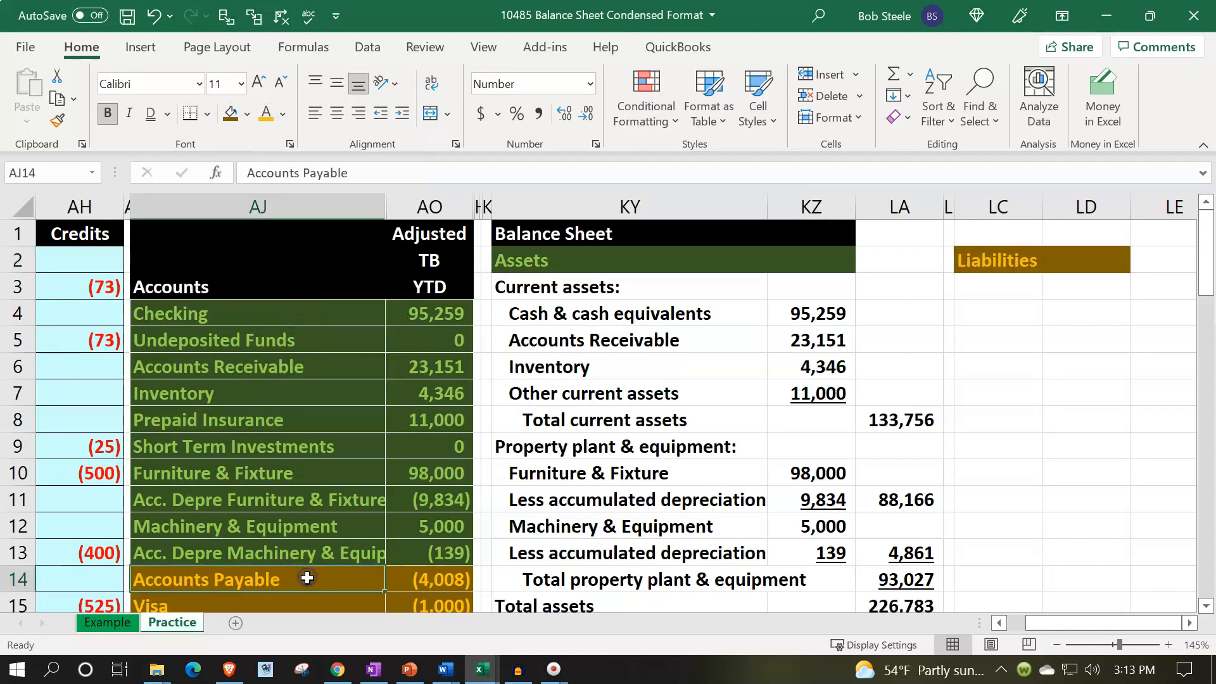
click(1017, 290)
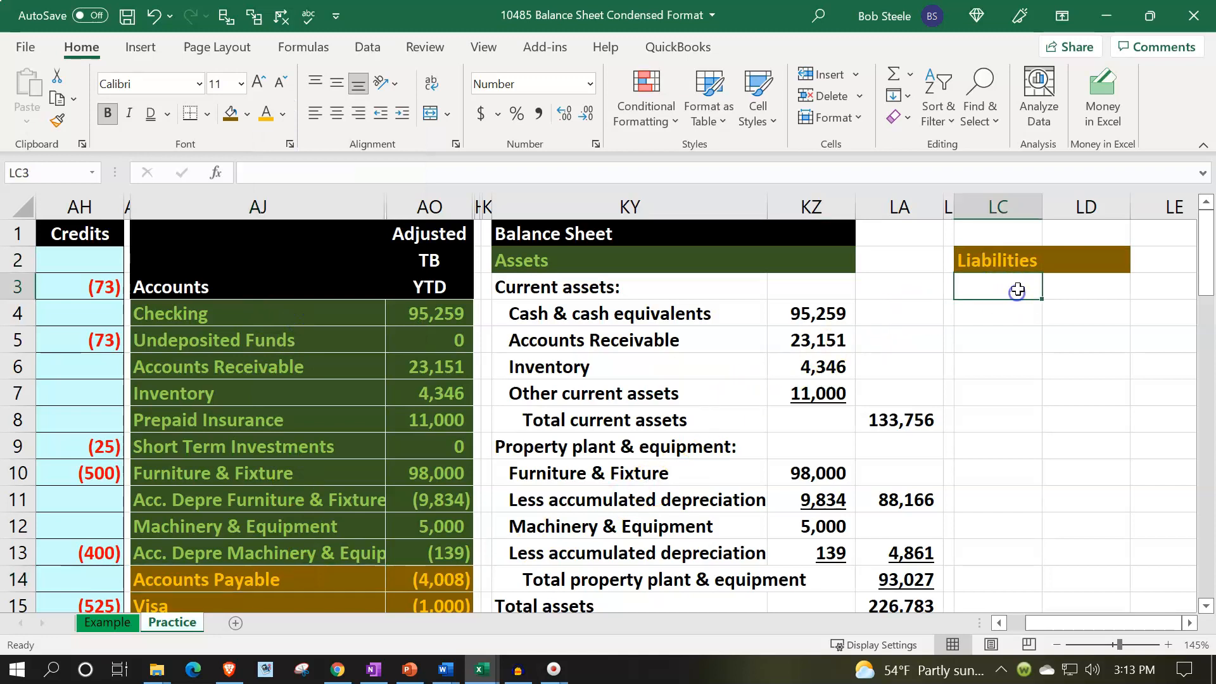
text(Cur)
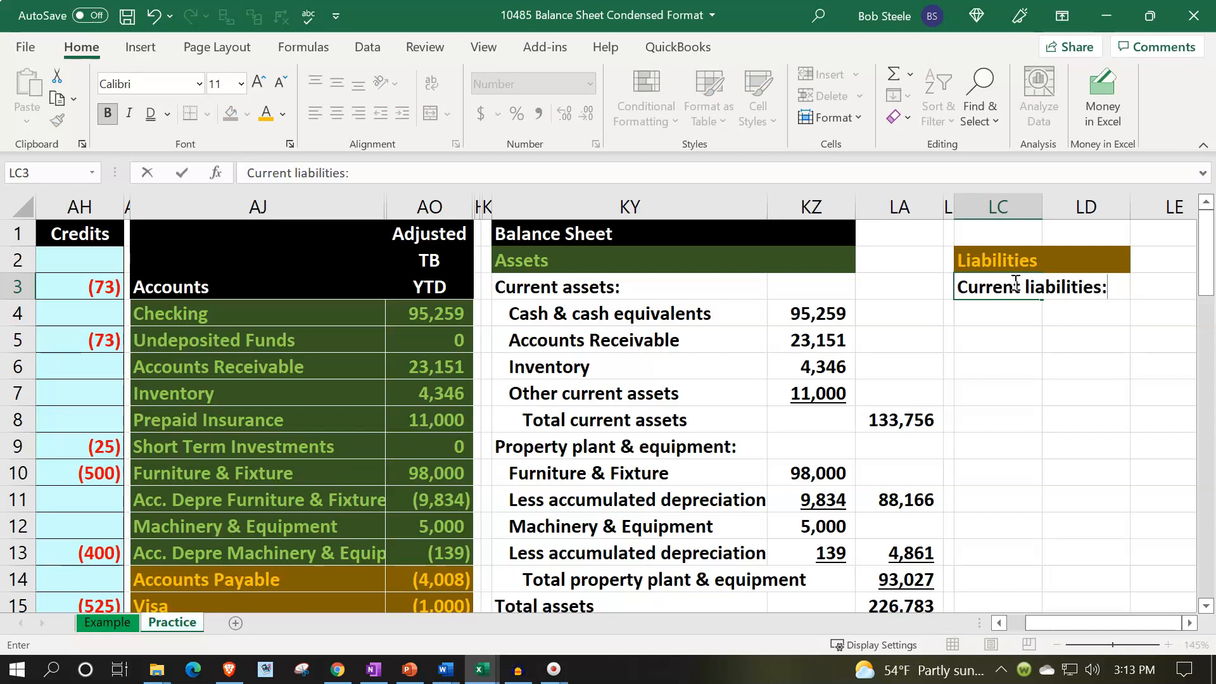
text(rent liabilities:)
key(Return)
Enter a formula in LC4 linking to the Accounts Payable name in AJ14.
scroll(823, 449, down, 2)
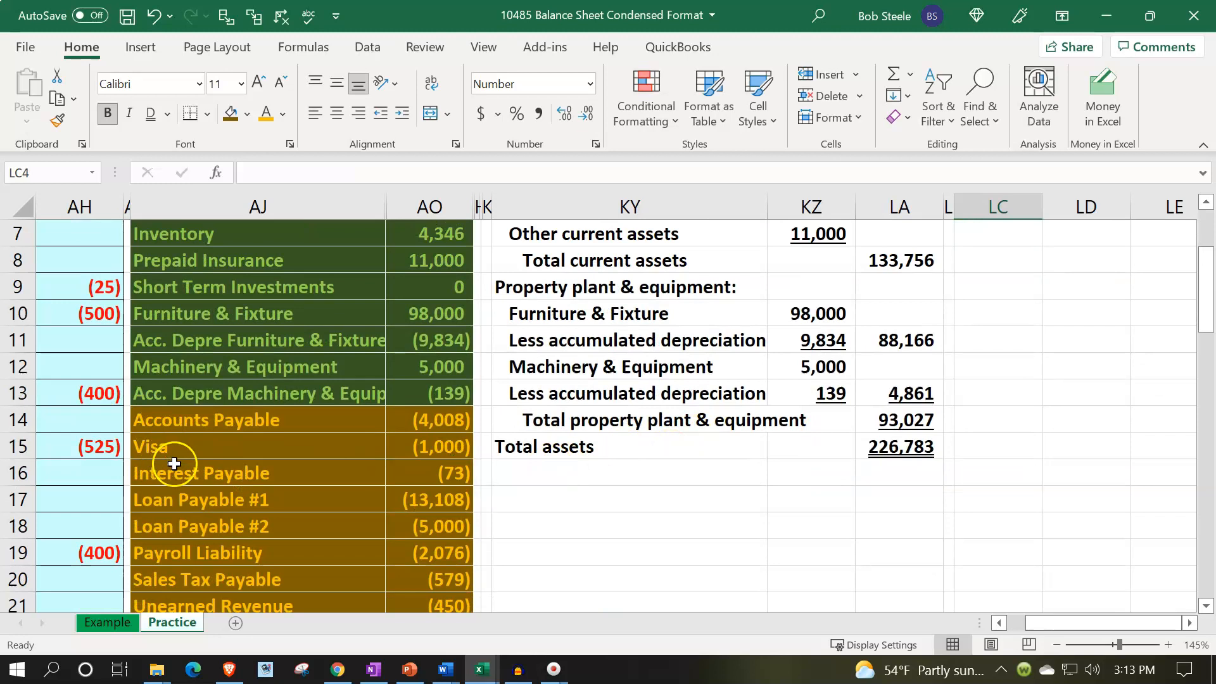
scroll(629, 439, up, 1)
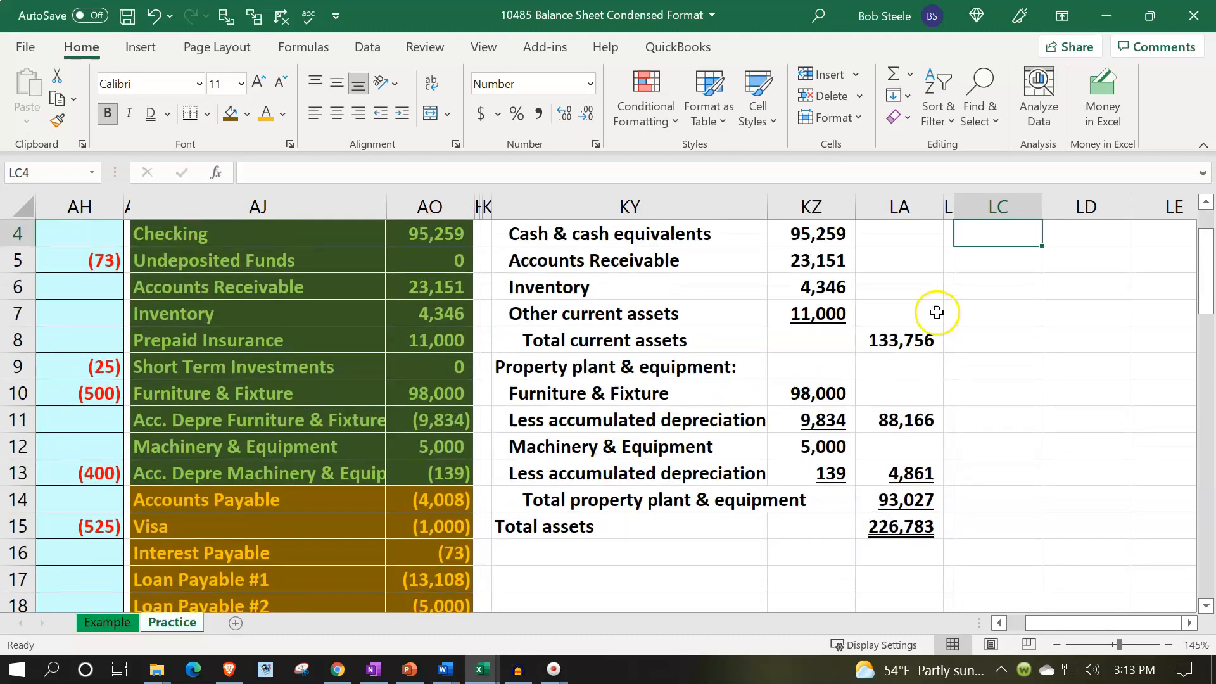
scroll(934, 312, up, 1)
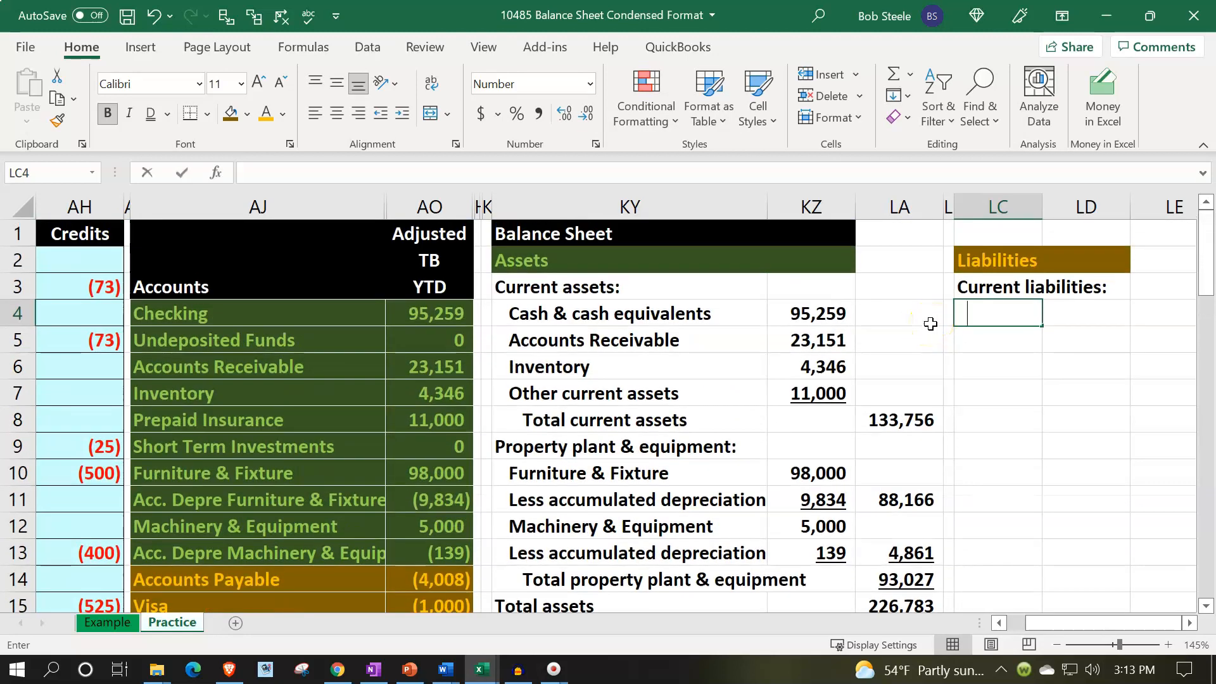
text(=)
key(Down)
key(Down)
key(Down)
key(Down)
key(Down)
key(Down)
key(Down)
key(Down)
key(Down)
key(Down)
key(Down)
key(Down)
key(Down)
key(Left)
key(Left)
key(Left)
key(ctrl+Left)
key(ctrl+Left)
key(Up)
key(Up)
key(Up)
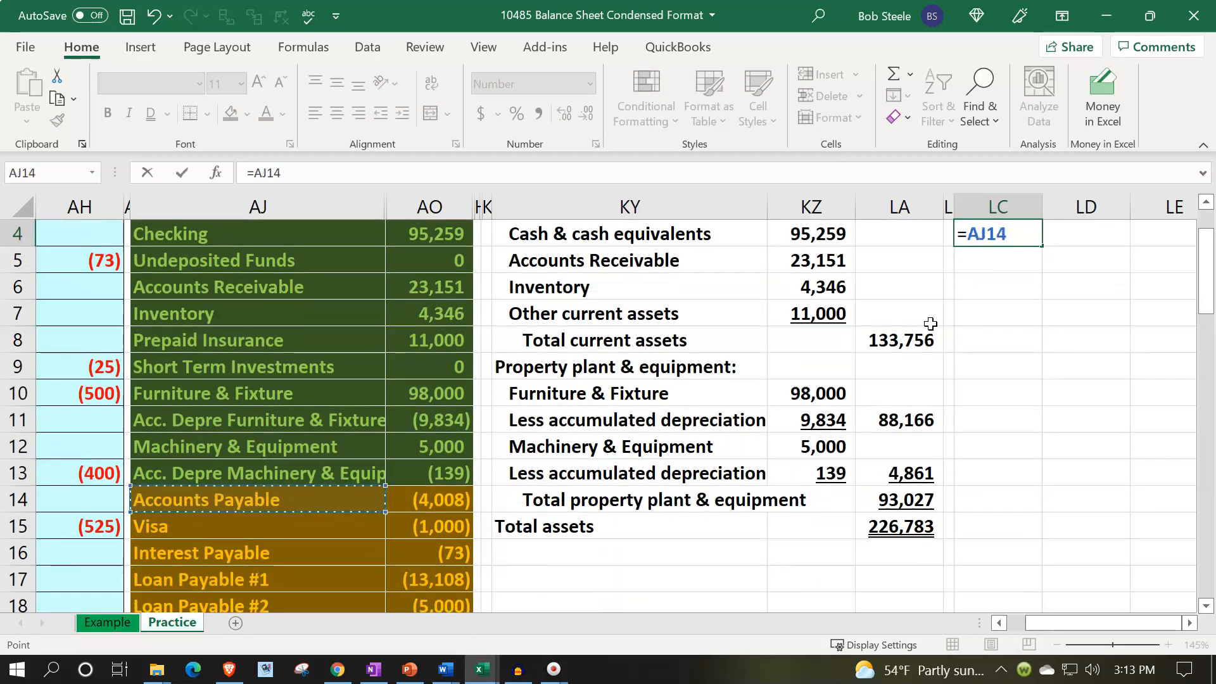
key(Return)
Widen column LC to fit the liability labels.
key(Up)
key(Up)
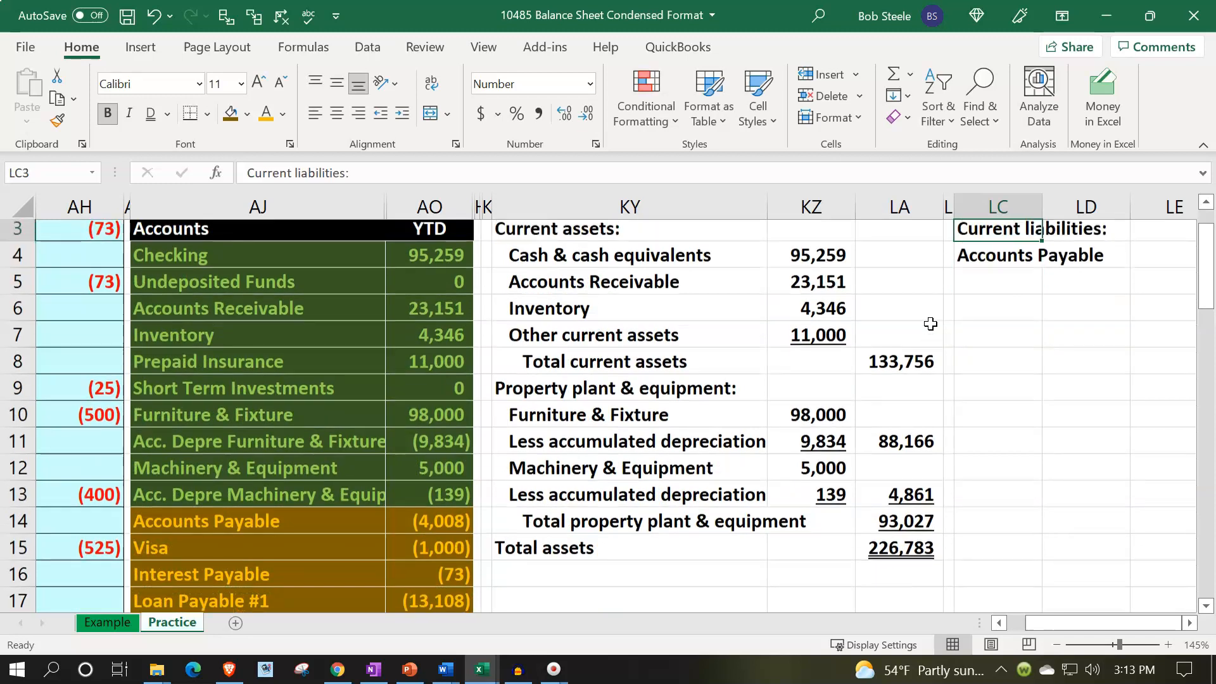
key(Right)
key(Right)
key(Right)
scroll(928, 321, up, 1)
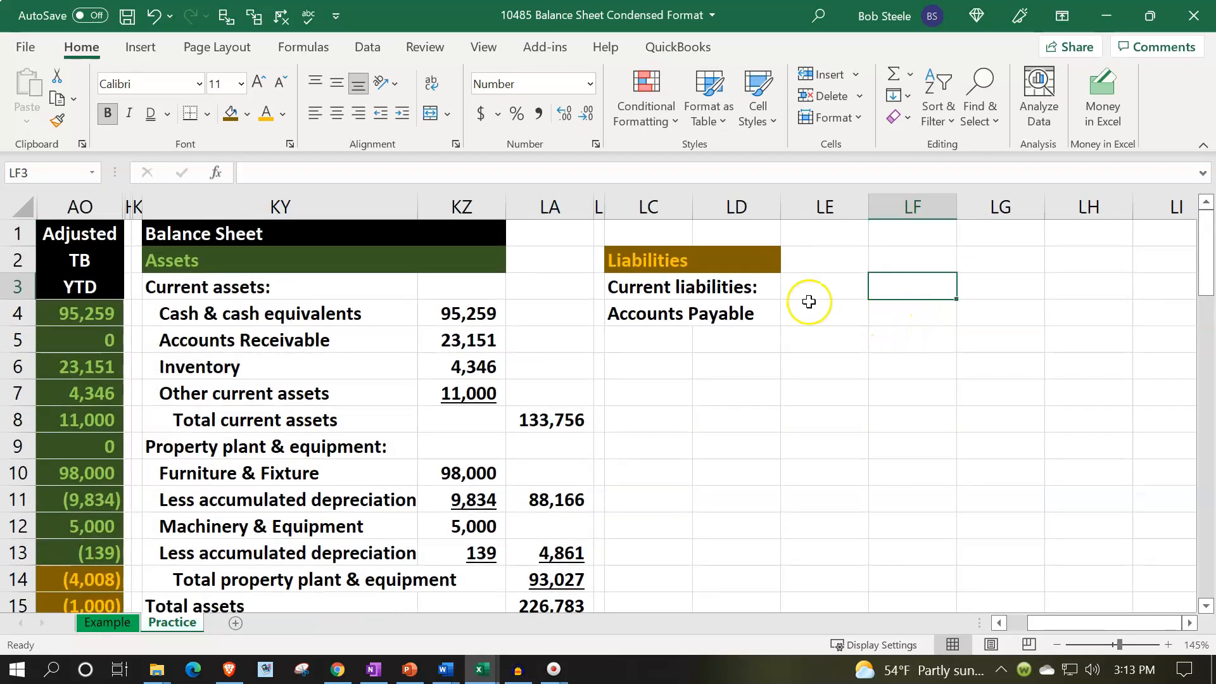
drag(692, 206, 778, 203)
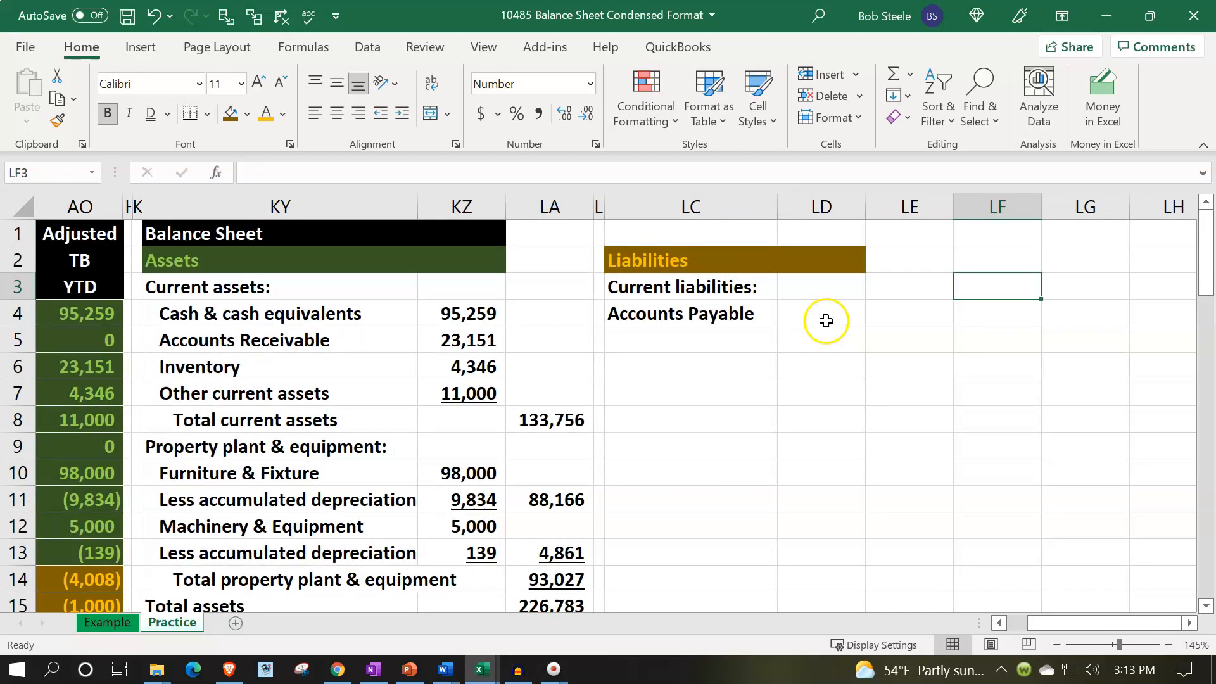
Enter a formula in LD4 as the negative of the Accounts Payable balance in AO14.
click(823, 295)
click(821, 308)
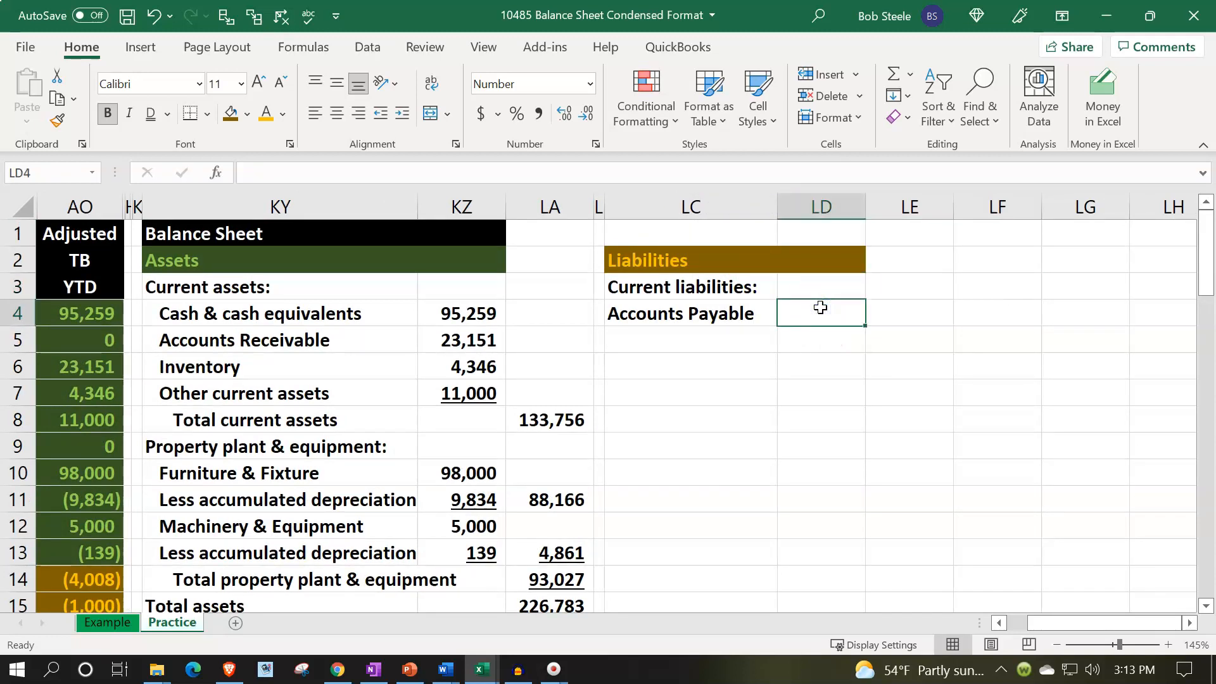
text(-)
key(Down)
key(Down)
key(Down)
key(Down)
key(Down)
key(Down)
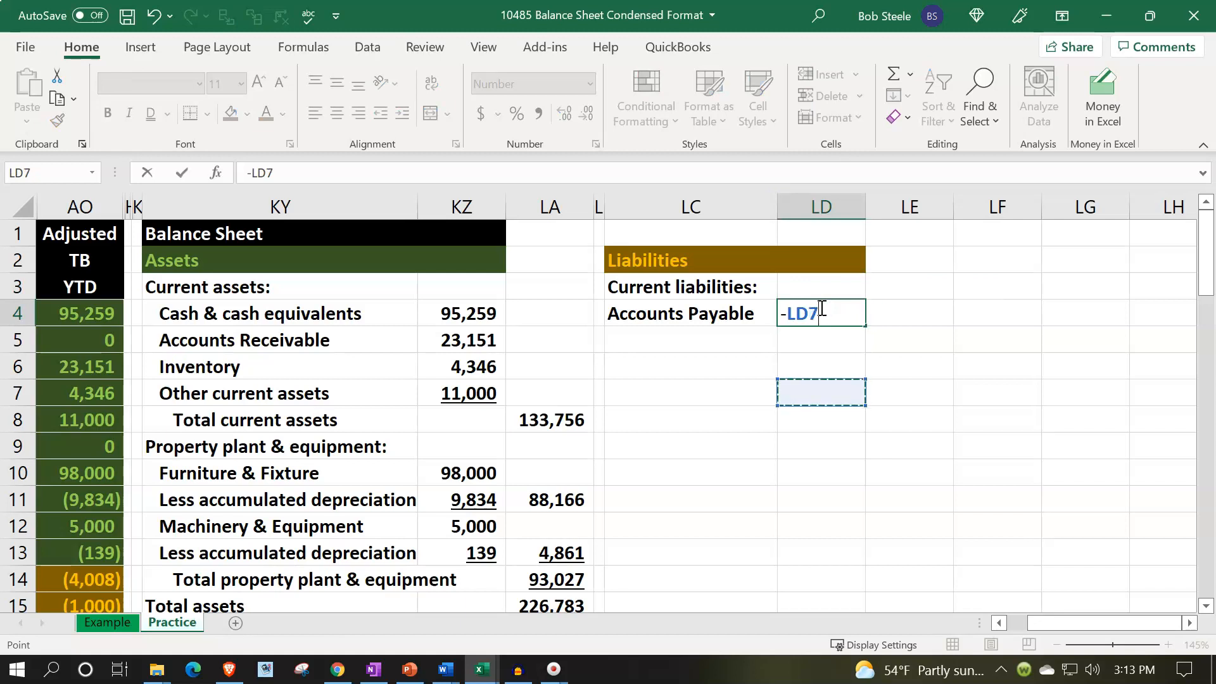
key(Down)
key(Down)
key(Down)
key(Down)
key(Down)
key(Down)
key(Left)
key(Left)
key(Left)
key(Left)
key(Left)
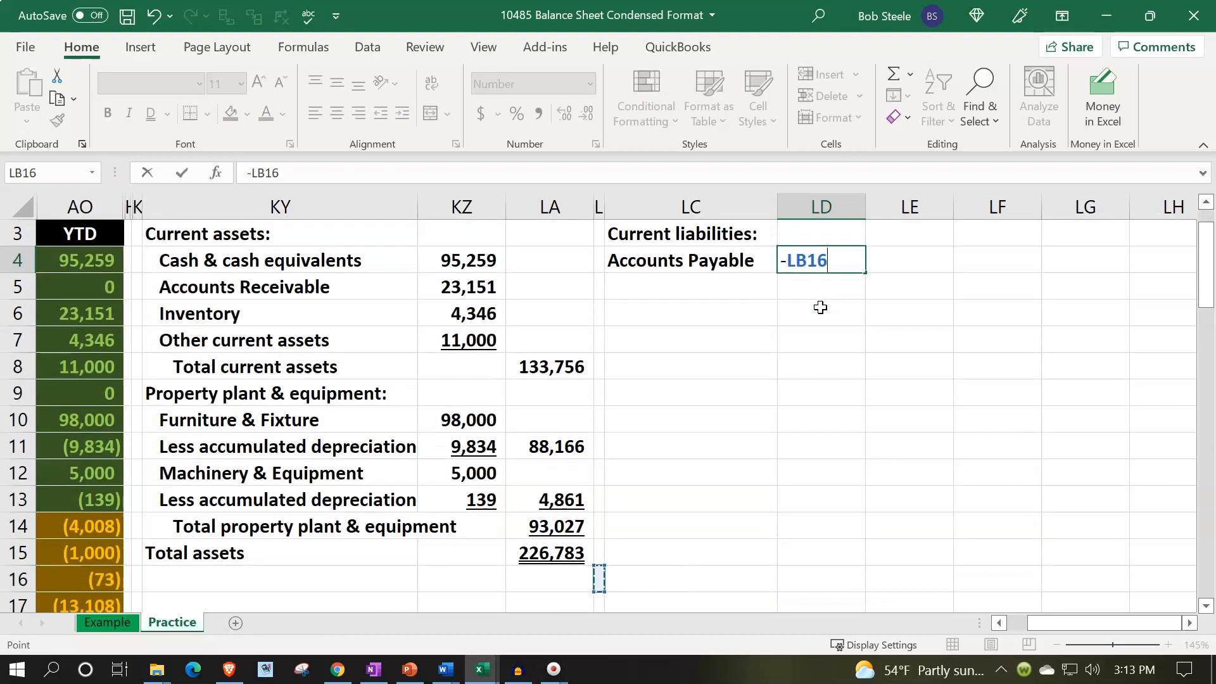
key(Left)
key(Left)
key(Left)
key(Right)
key(Up)
key(Up)
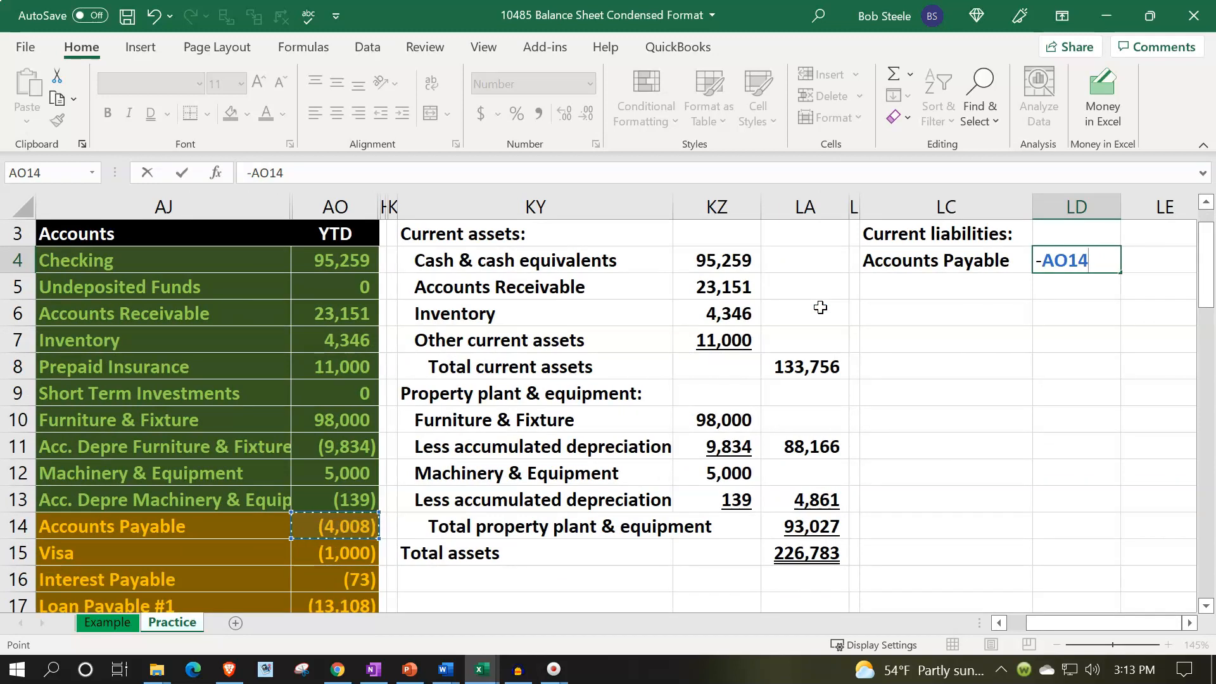
key(Return)
Examine the trial balance liability accounts and balances to decide how to group them.
click(329, 525)
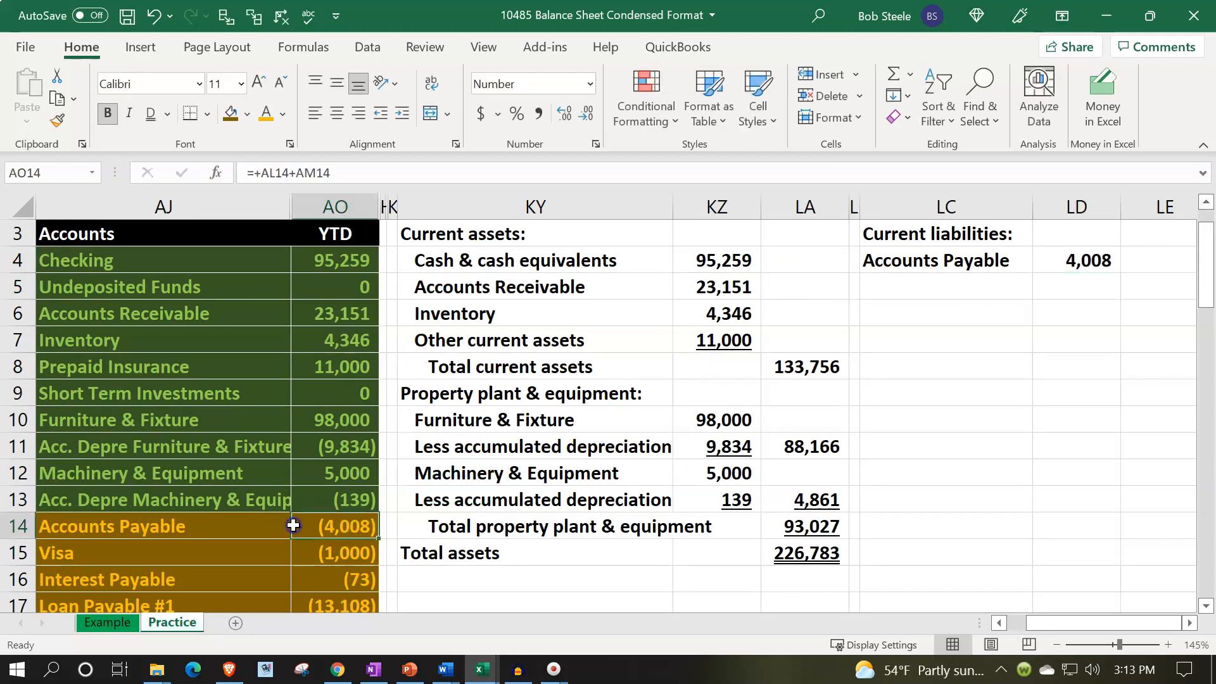
scroll(253, 497, down, 1)
drag(206, 470, 302, 467)
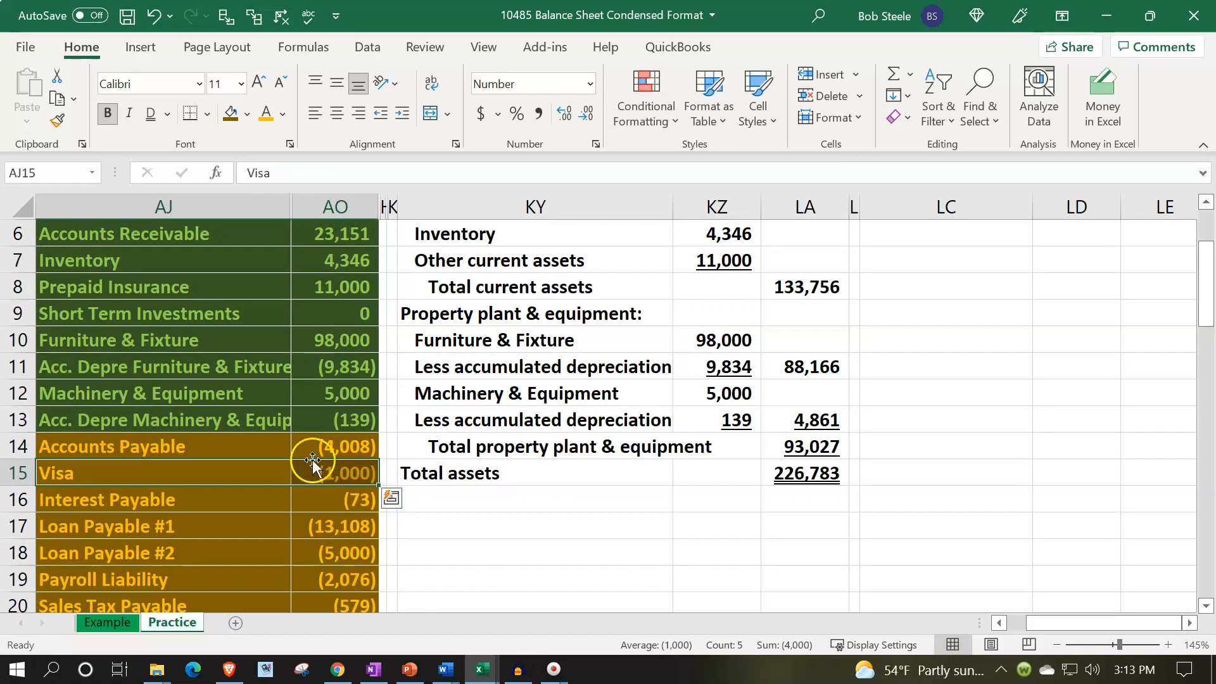
scroll(314, 466, down, 1)
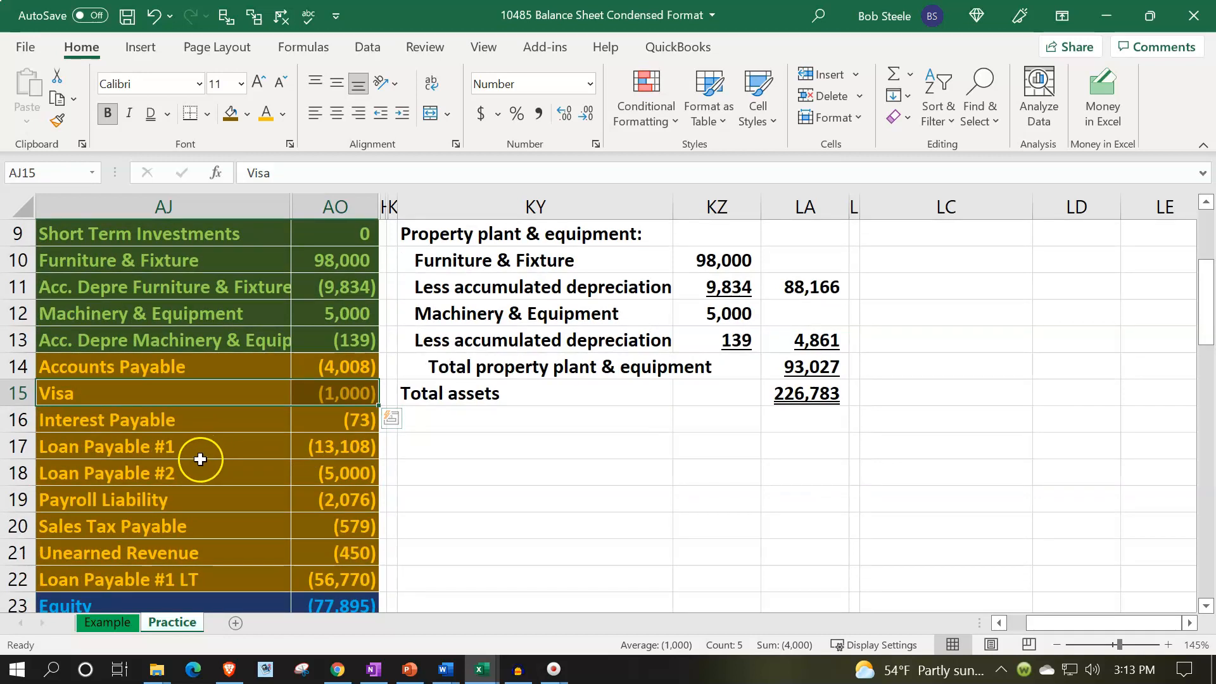
drag(201, 453, 335, 472)
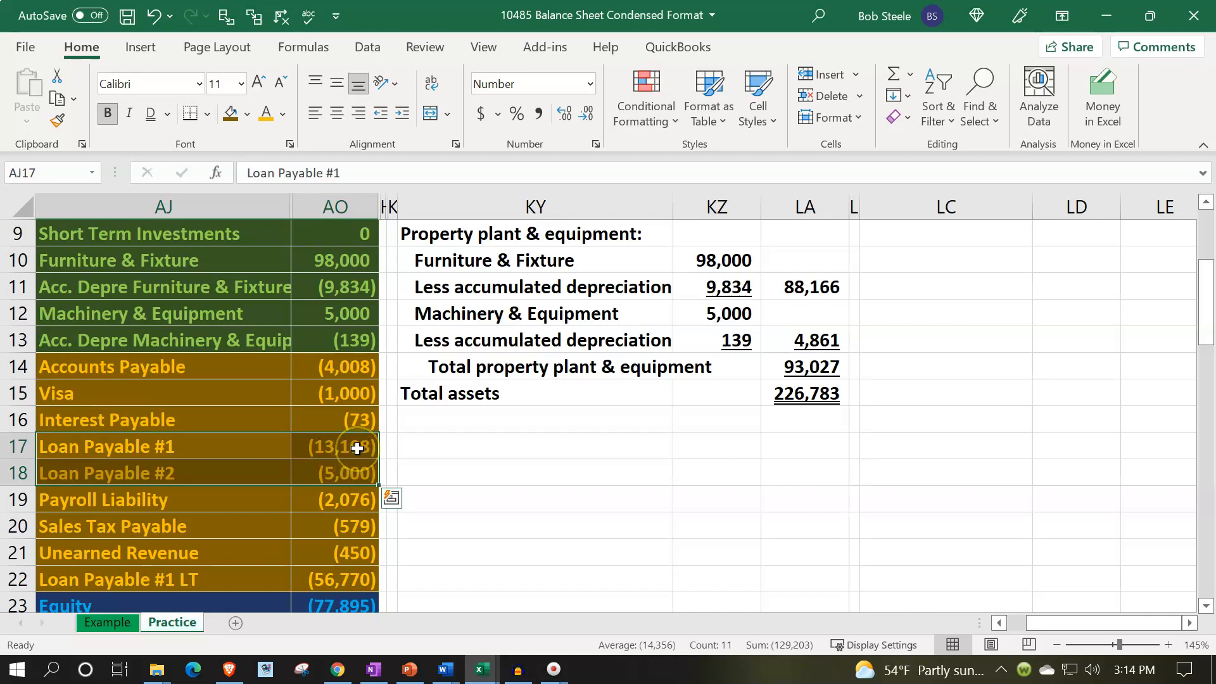
click(336, 499)
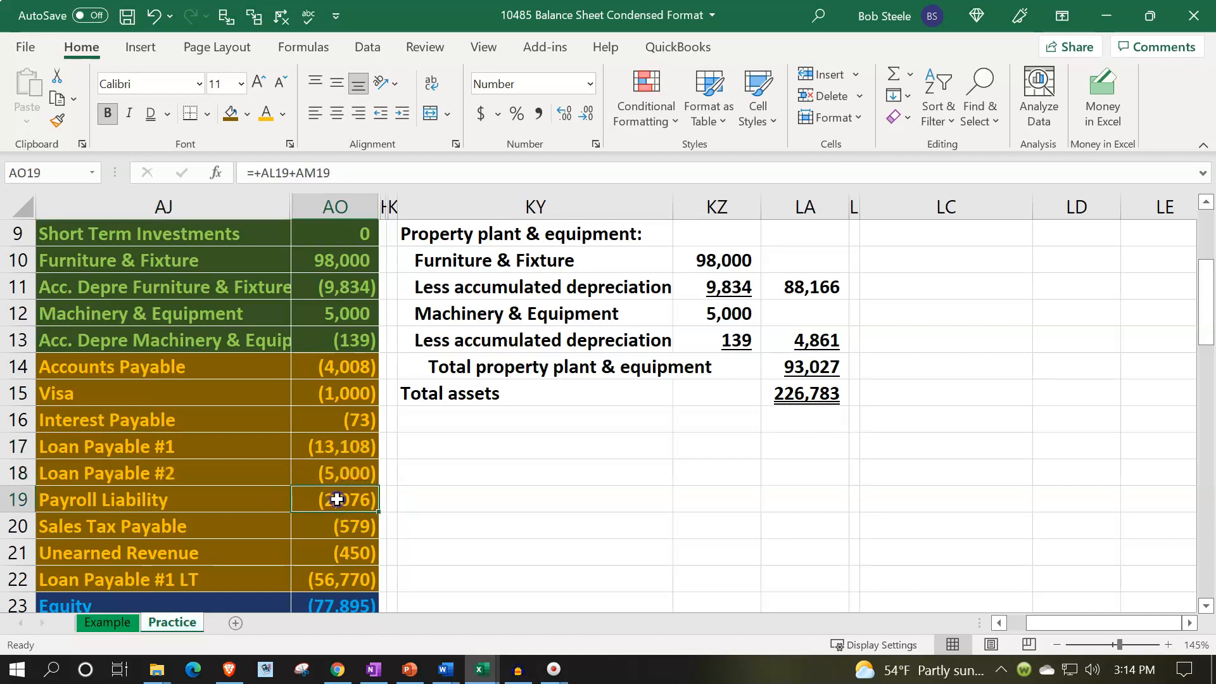
Label LC5 as Loans payable current portion and widen column LC to fit it.
drag(256, 516, 302, 520)
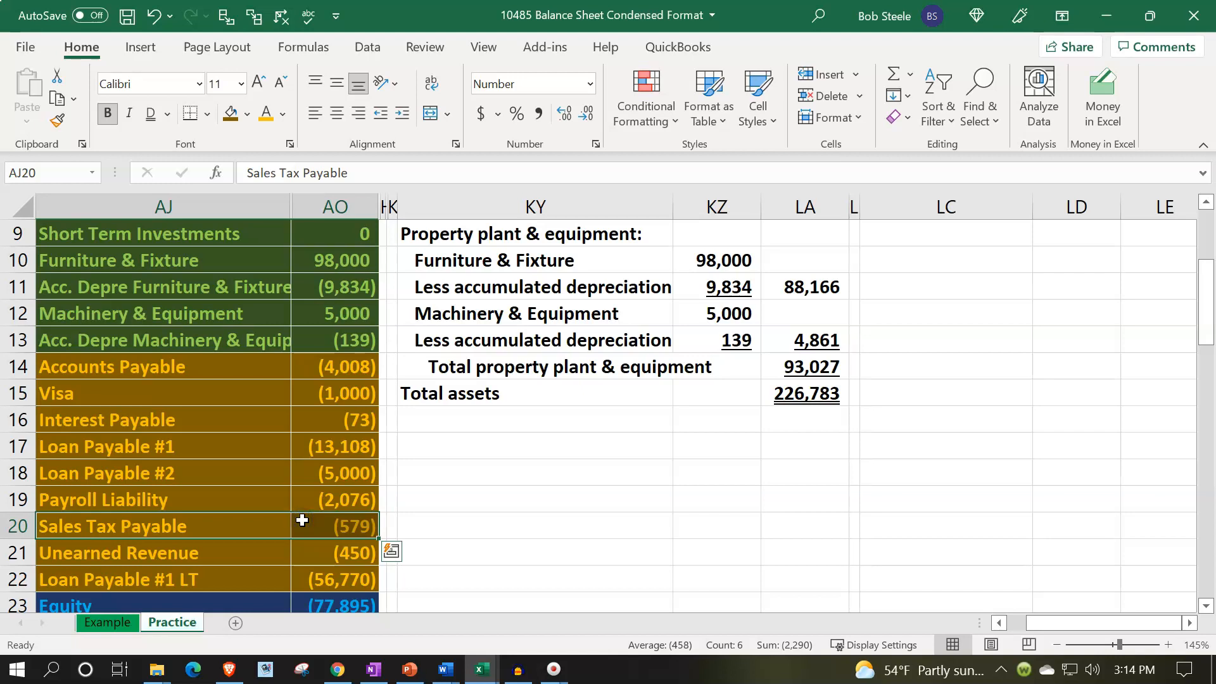
click(308, 550)
drag(326, 451, 329, 477)
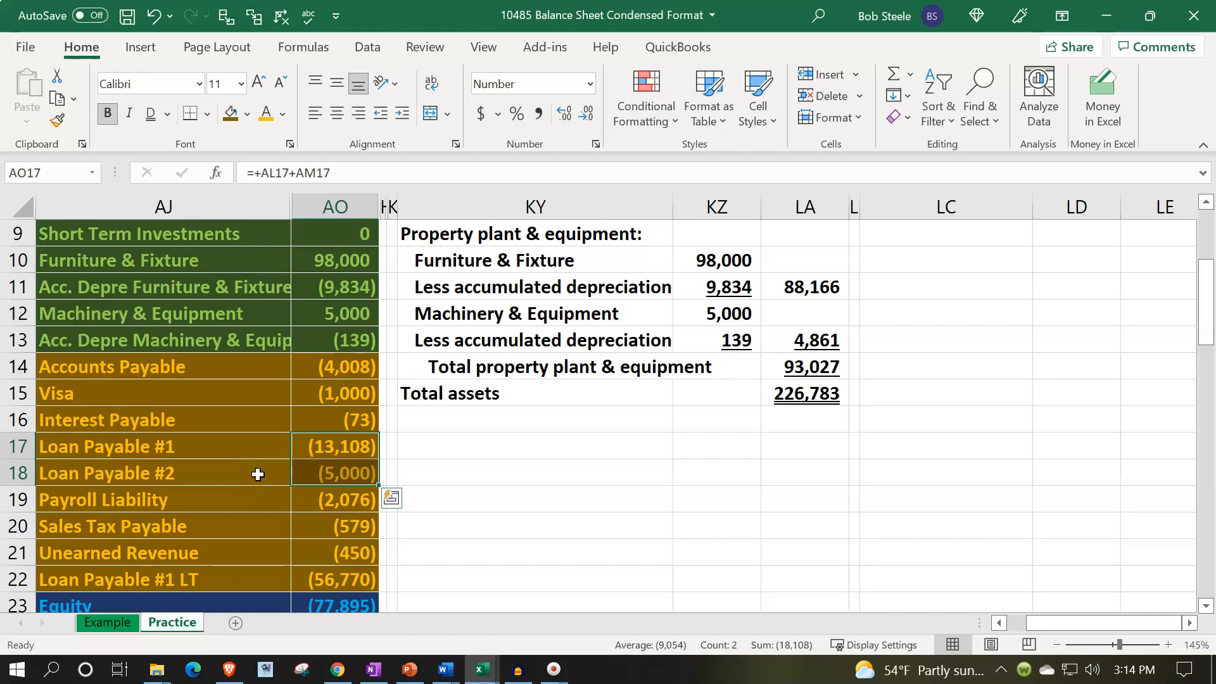
scroll(771, 456, up, 3)
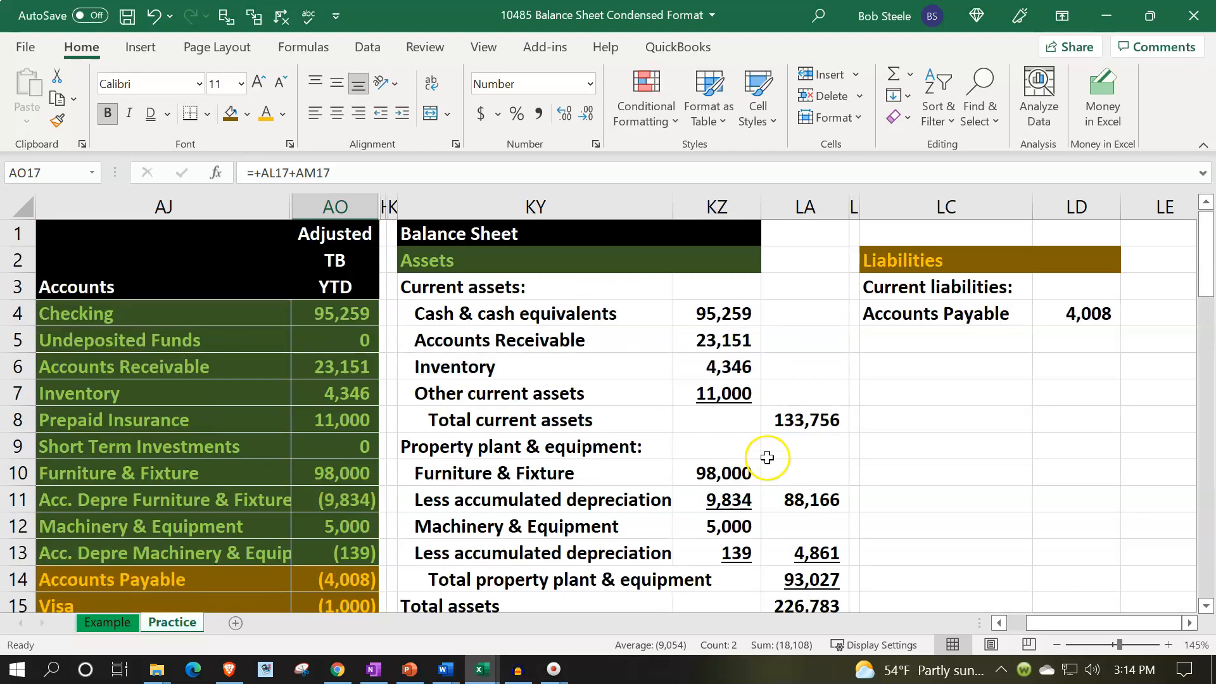
click(894, 345)
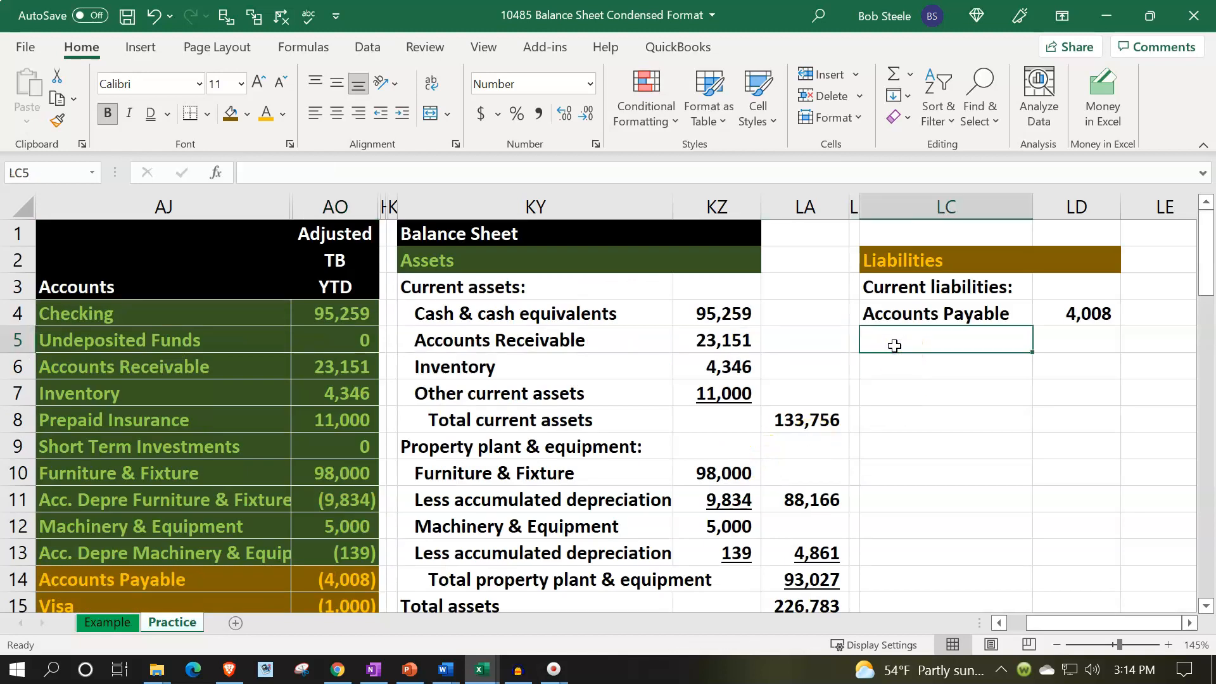
text(Lo)
text(ans pyable current portion)
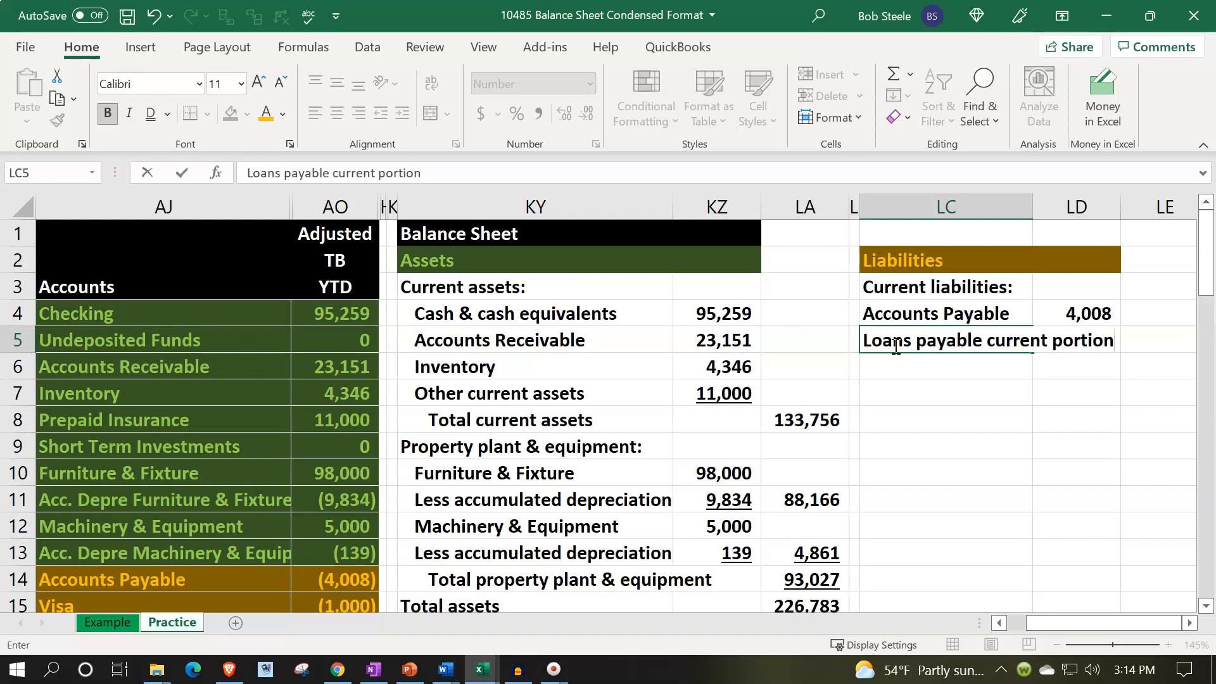
key(Return)
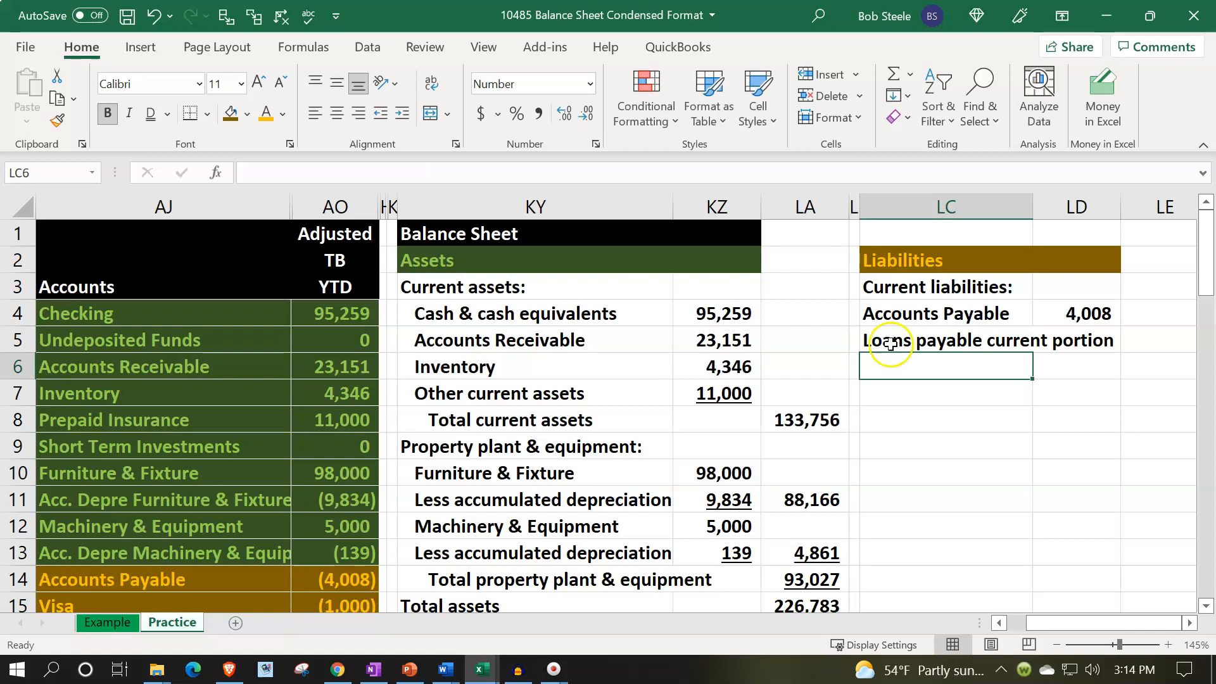
drag(1033, 212, 1127, 212)
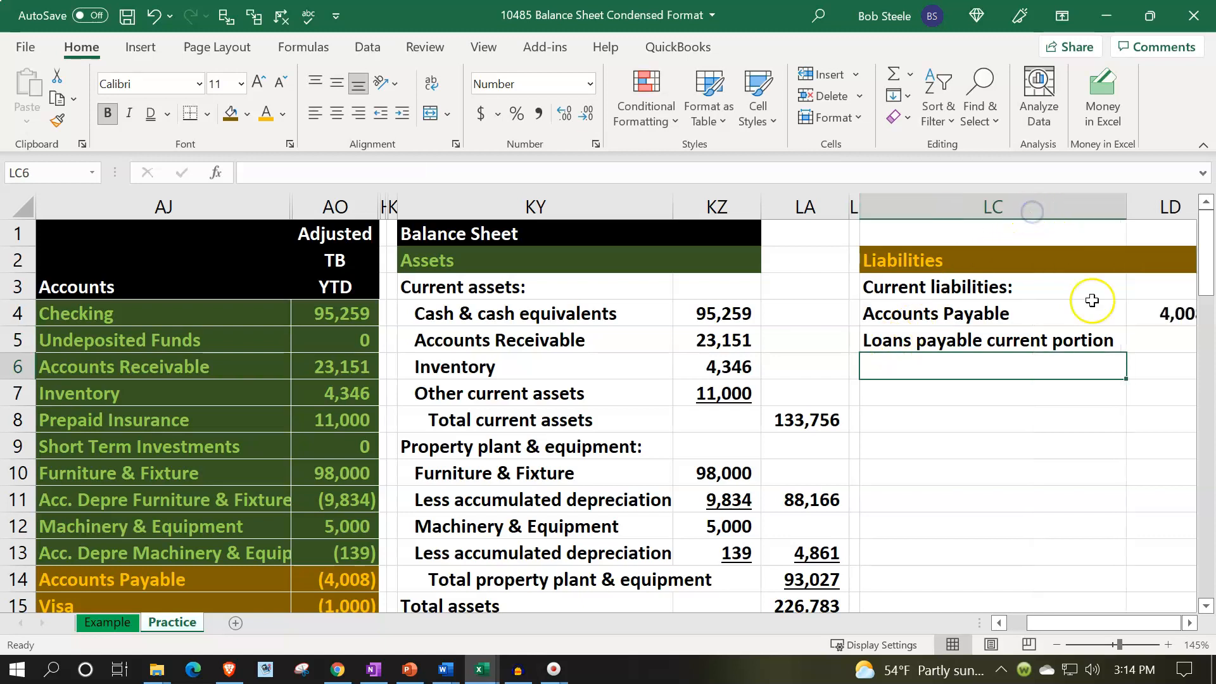
Enter a SUM formula in LD5 adding the Loan Payable #1 and #2 balances in AO17:AO18.
click(1144, 342)
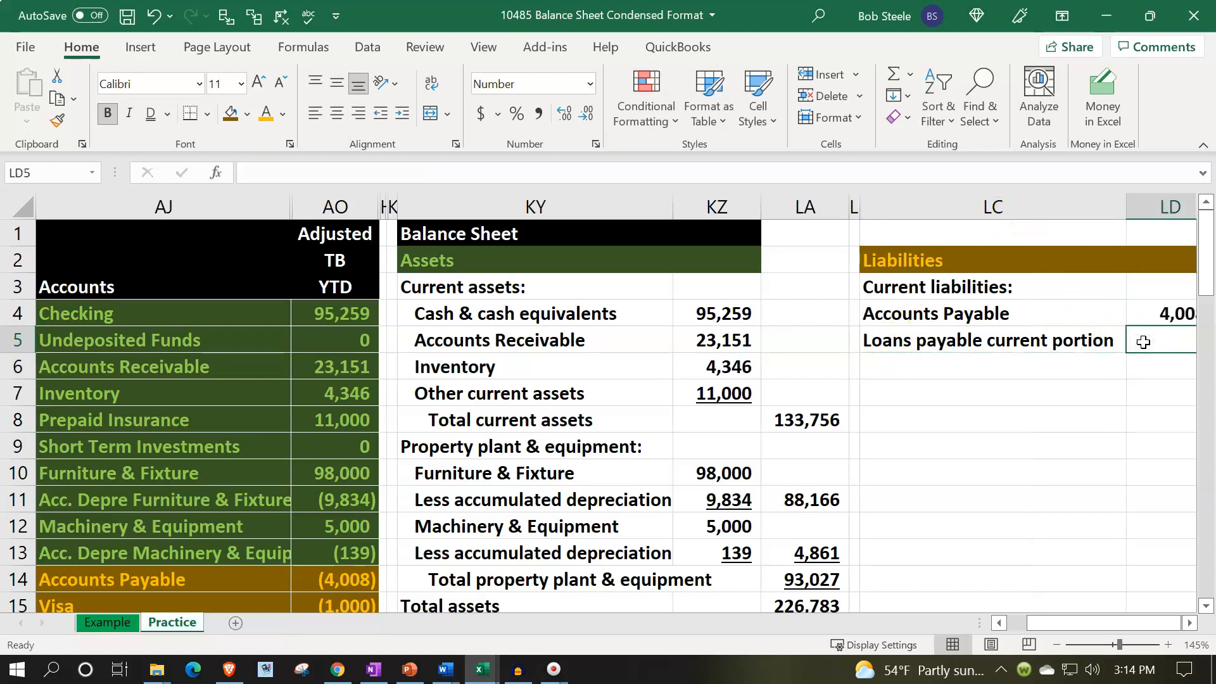
text(=sum)
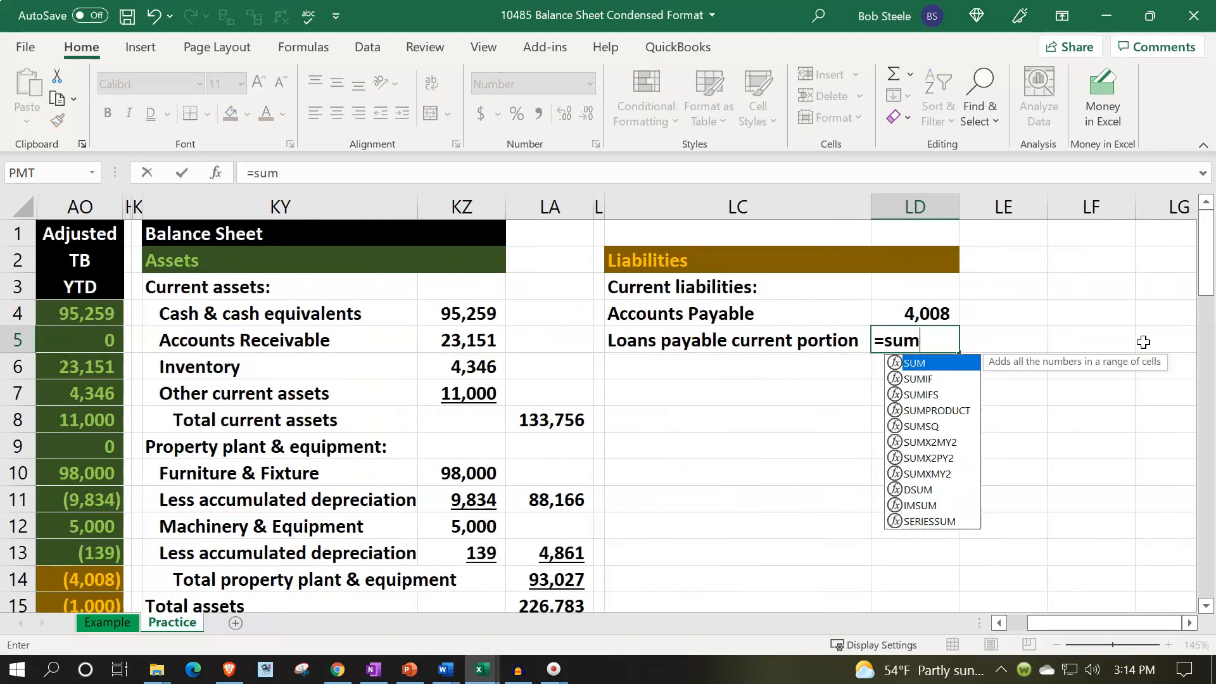
text(()
key(Left)
key(Left)
key(Left)
key(Left)
key(Left)
key(Left)
key(Left)
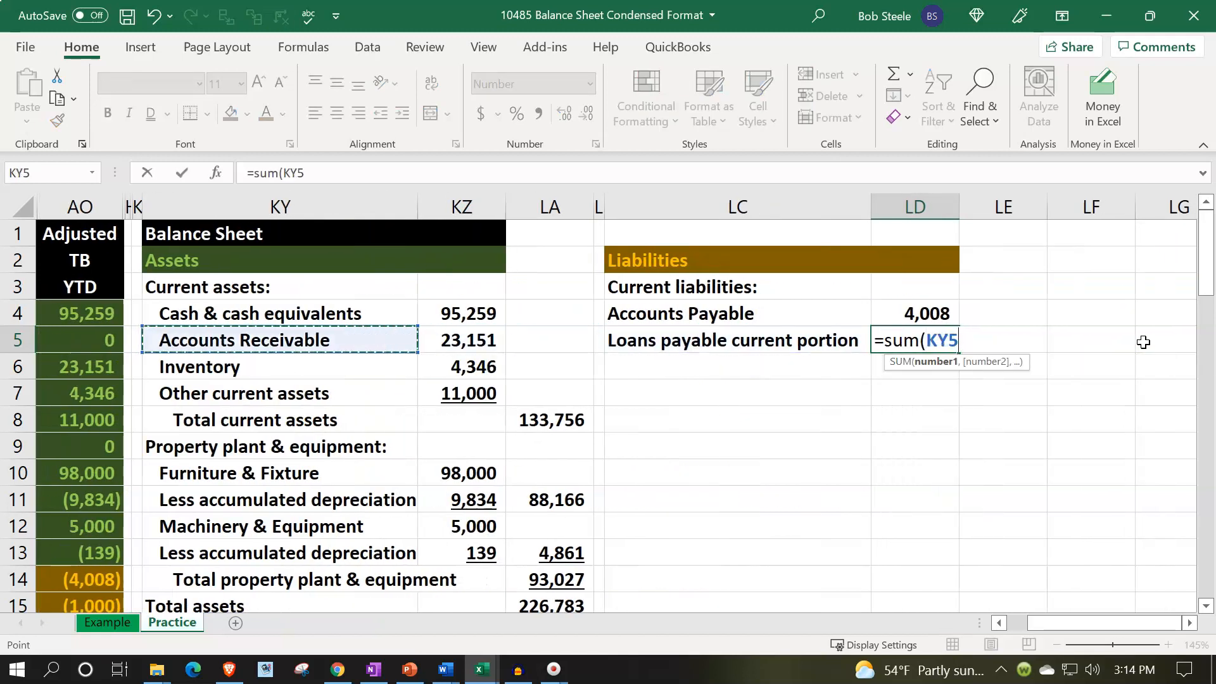
key(Left)
key(Left)
key(Down)
key(Down)
key(Down)
key(Down)
key(Down)
key(Down)
key(Down)
key(Down)
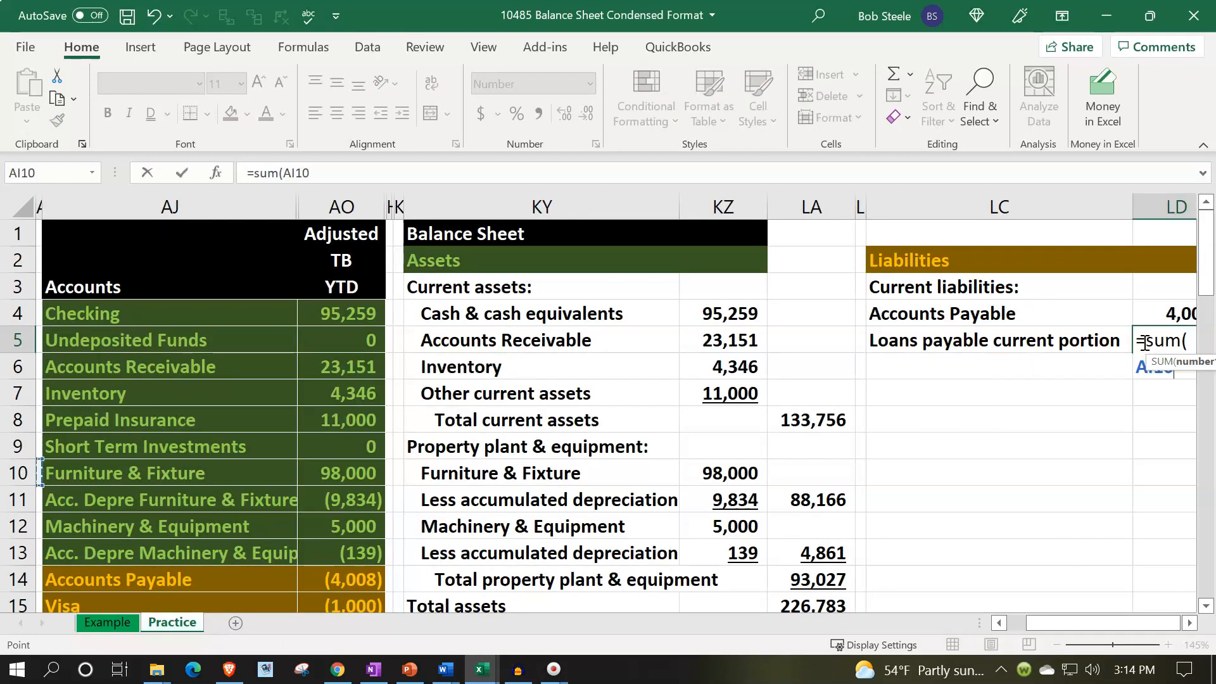
key(Down)
key(Down)
key(Down)
key(Down)
key(Down)
key(Down)
key(Down)
key(Right)
key(Up)
key(Up)
key(Up)
key(Up)
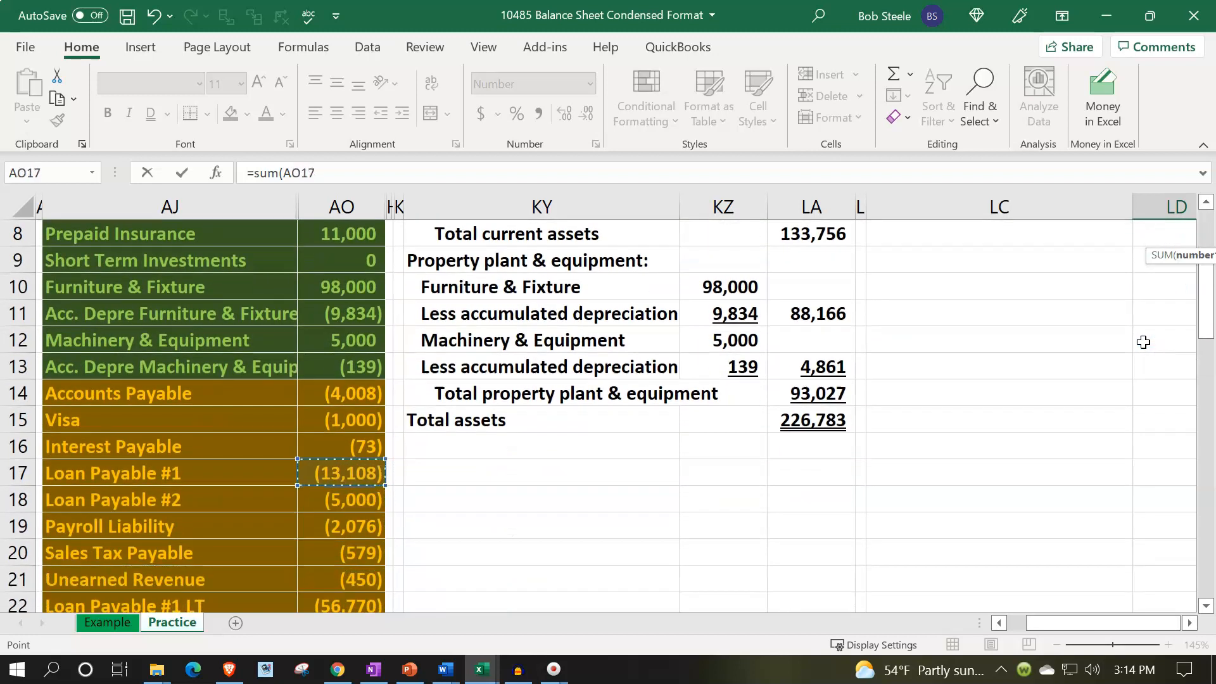
key(shift+Down)
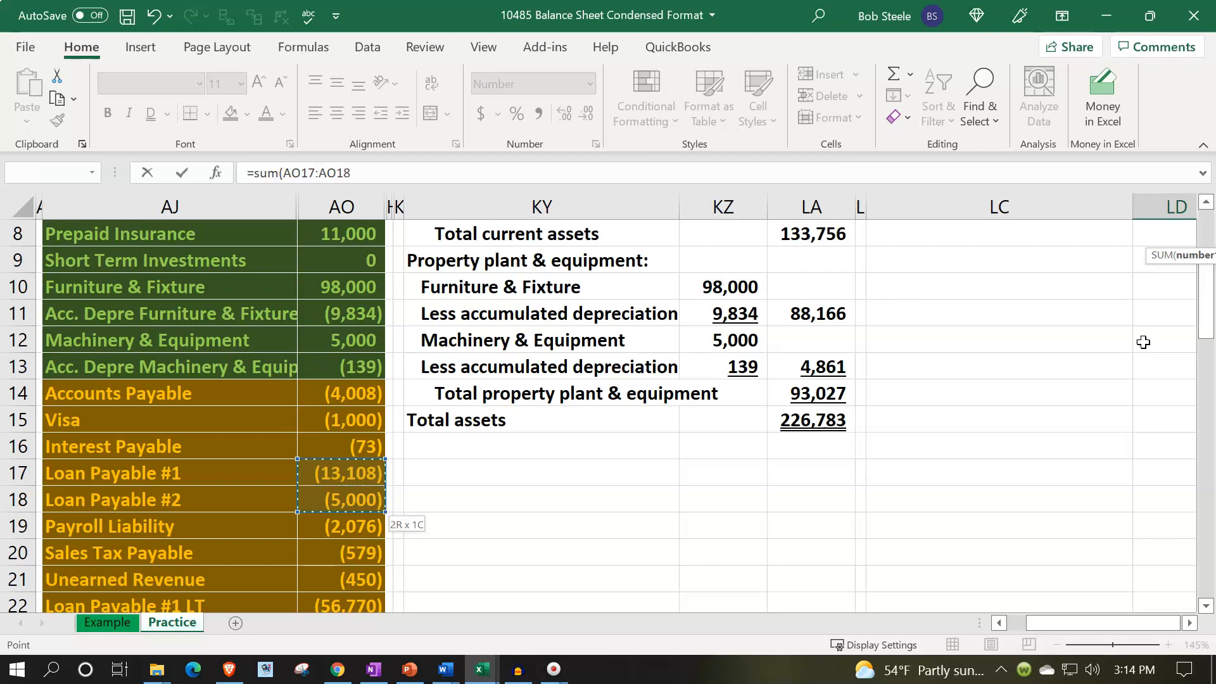
key(Return)
Edit the LD5 formula to negate the sum, making it =-SUM(AO17:AO18).
key(Up)
key(Up)
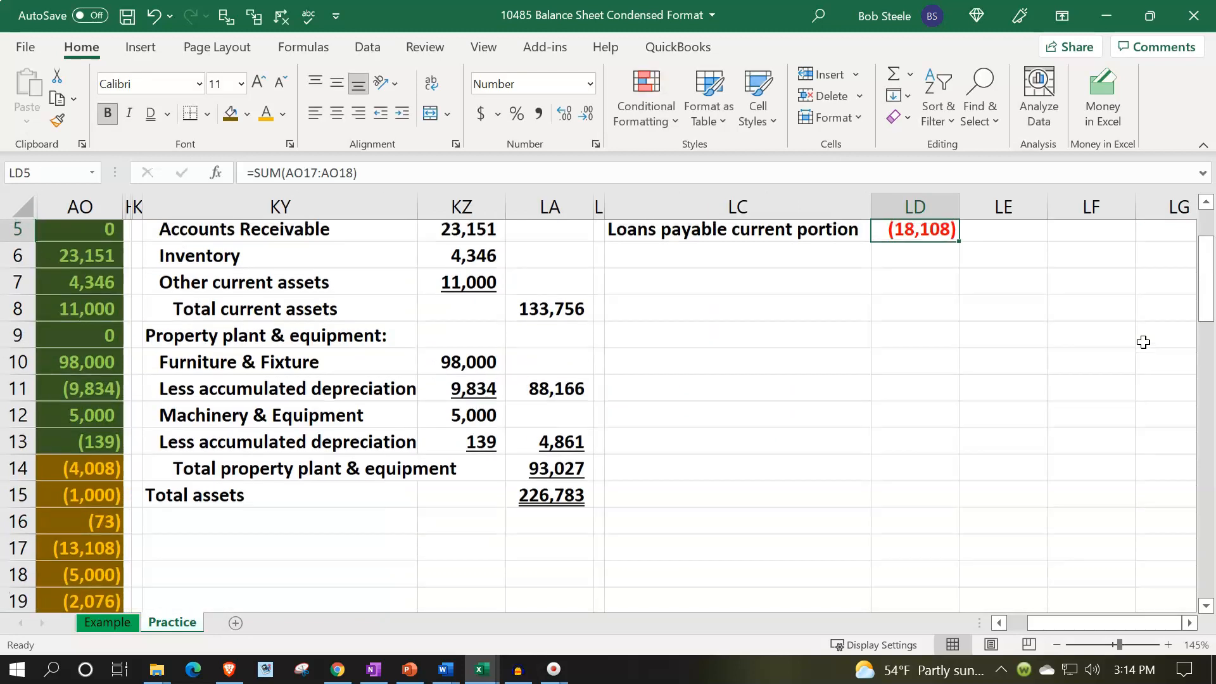
scroll(1144, 342, up, 1)
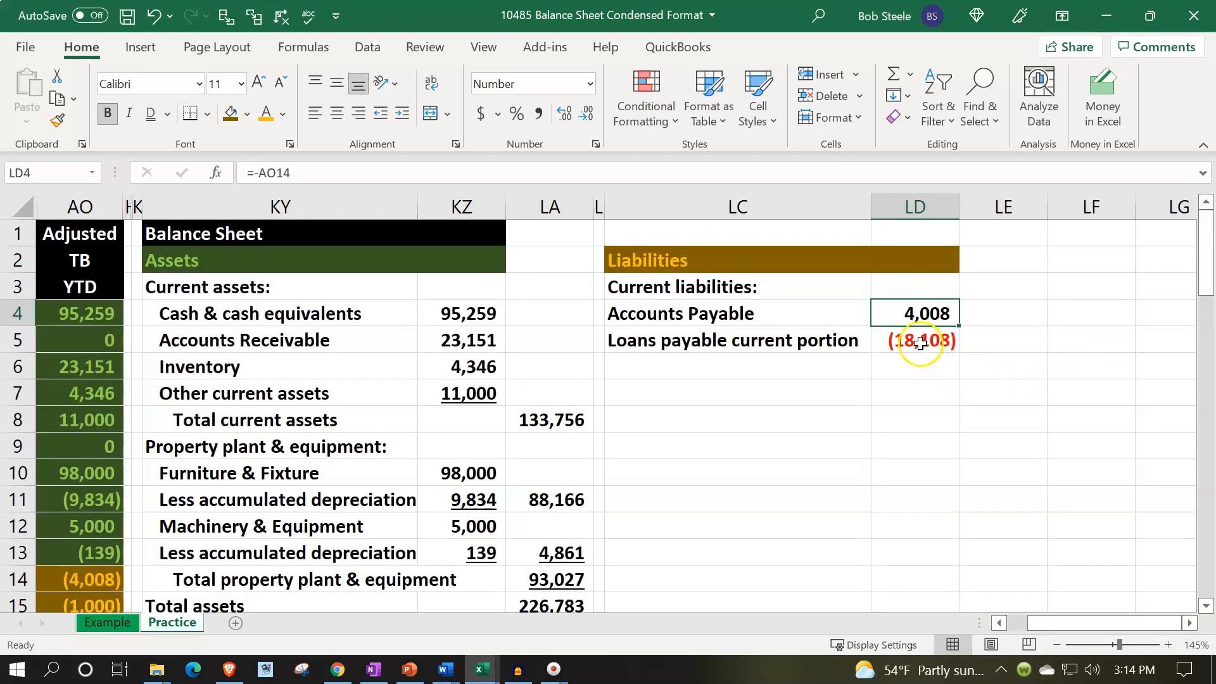
double_click(909, 342)
click(880, 341)
text(-)
key(Return)
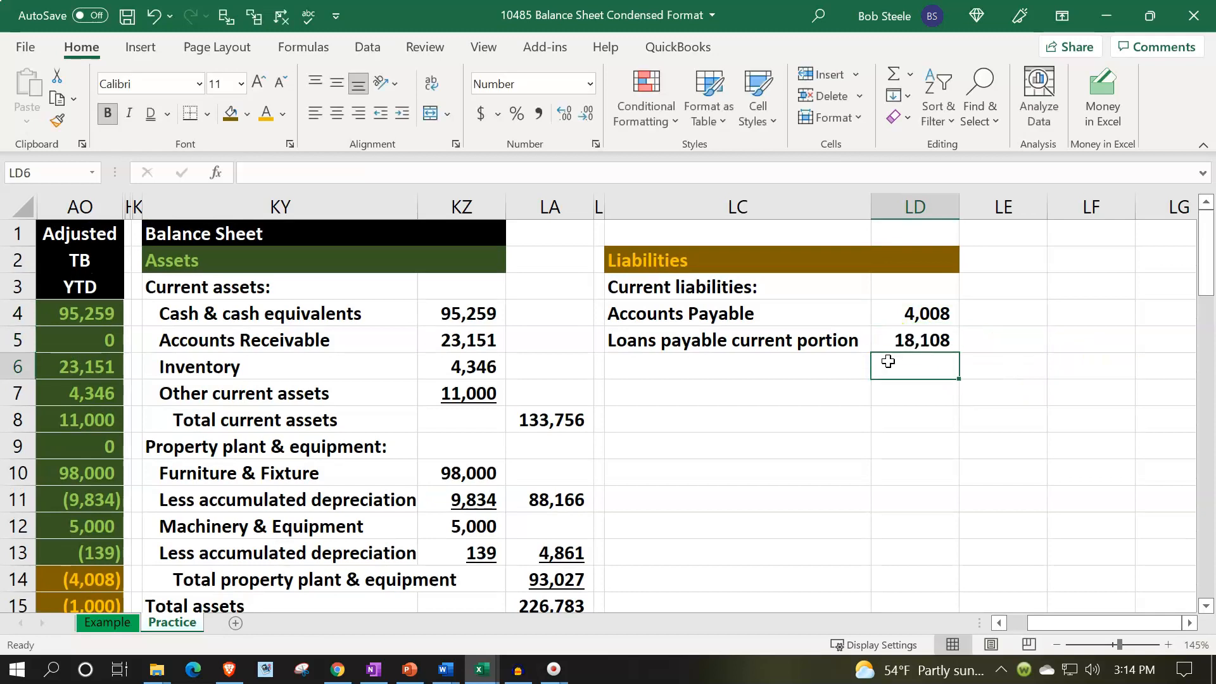
Examine the trial balance liability accounts to find the next one to report.
key(Left)
key(Left)
key(Left)
key(Left)
key(Left)
key(Left)
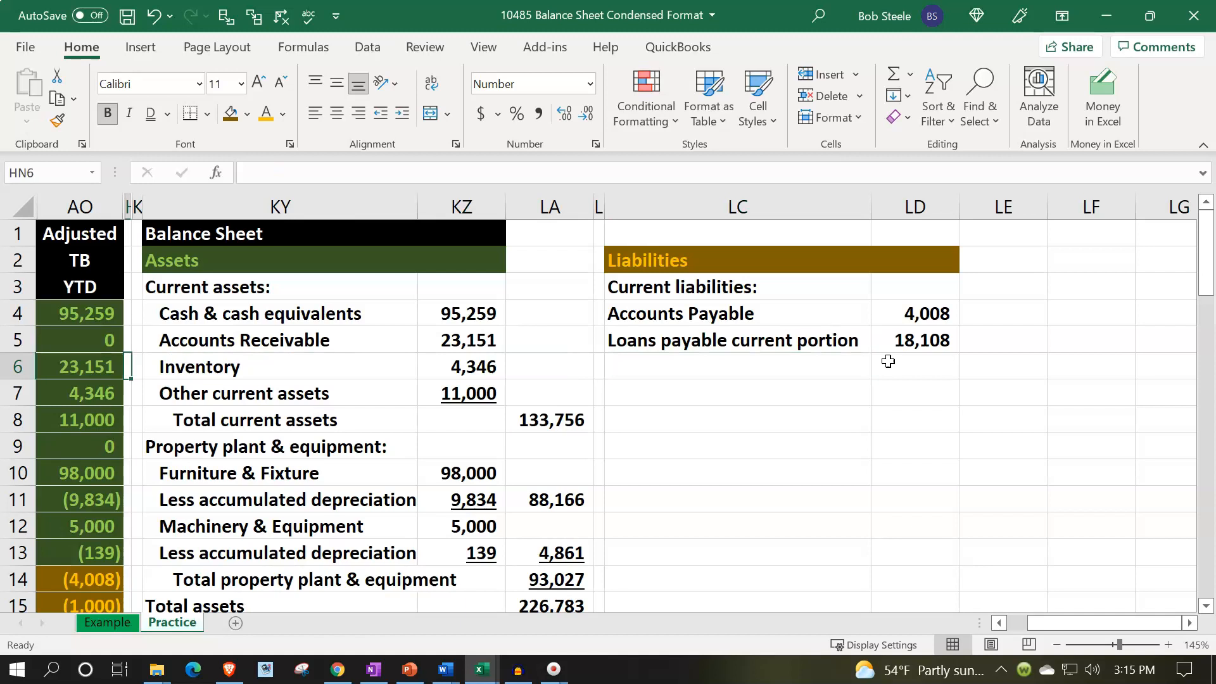
key(Left)
key(Left)
key(Left)
key(Down)
key(Down)
key(Down)
key(Down)
key(Down)
key(Down)
key(Down)
key(Down)
key(Down)
key(Down)
key(Down)
key(Down)
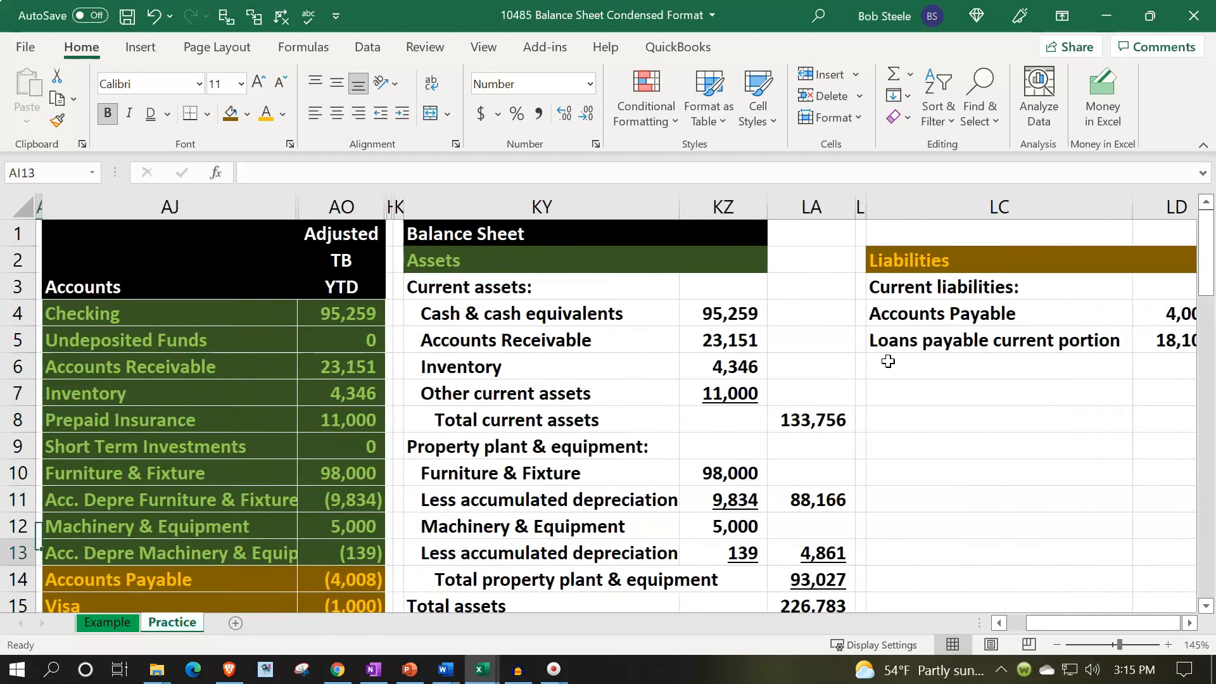
key(Down)
key(Down)
key(Down)
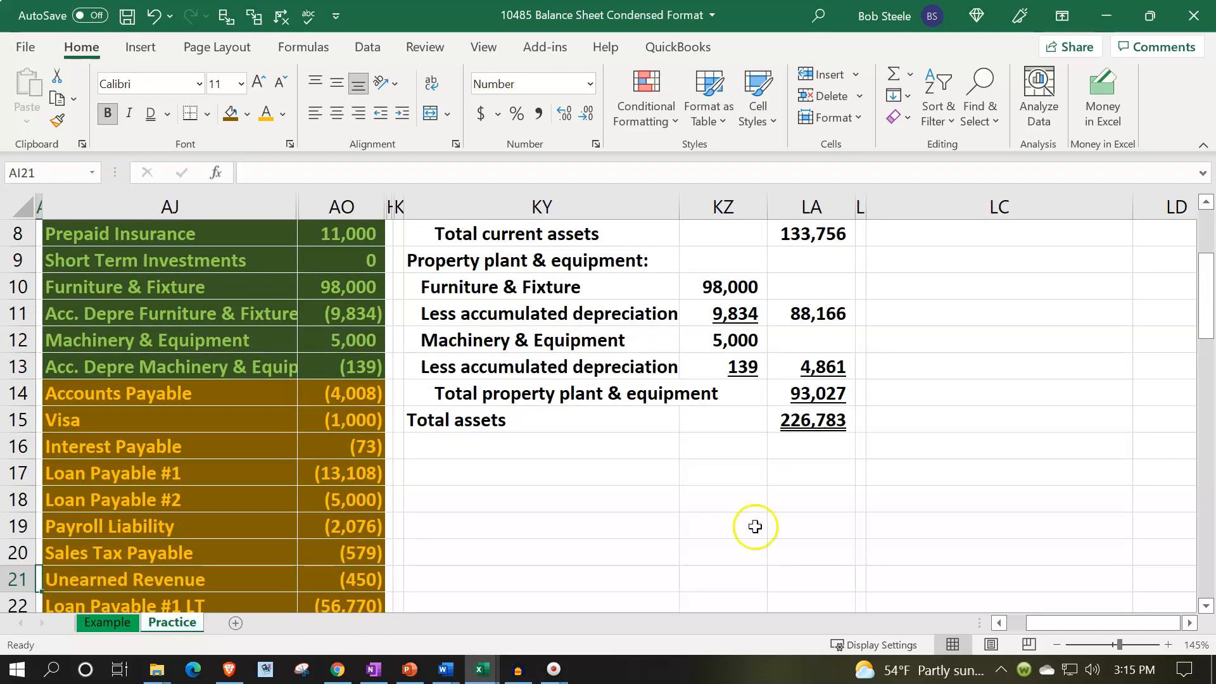
drag(285, 516, 332, 530)
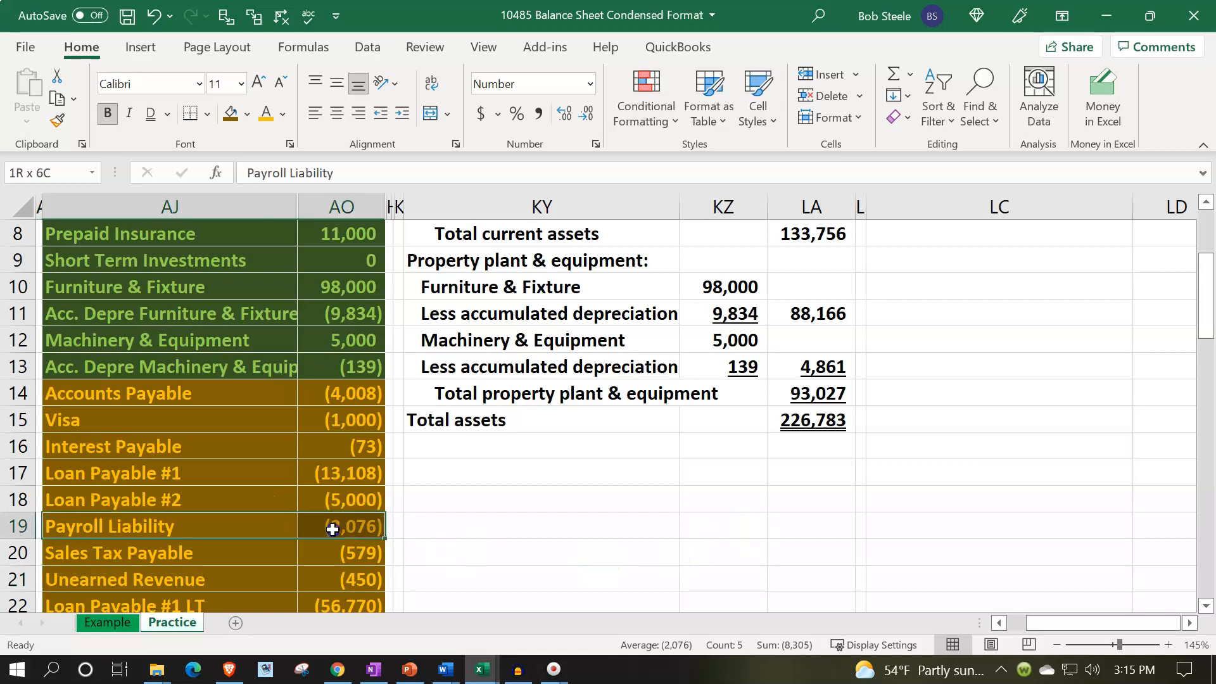
Enter a formula in LC6 linking to the Payroll Liability name in AJ19.
scroll(904, 548, up, 3)
click(920, 379)
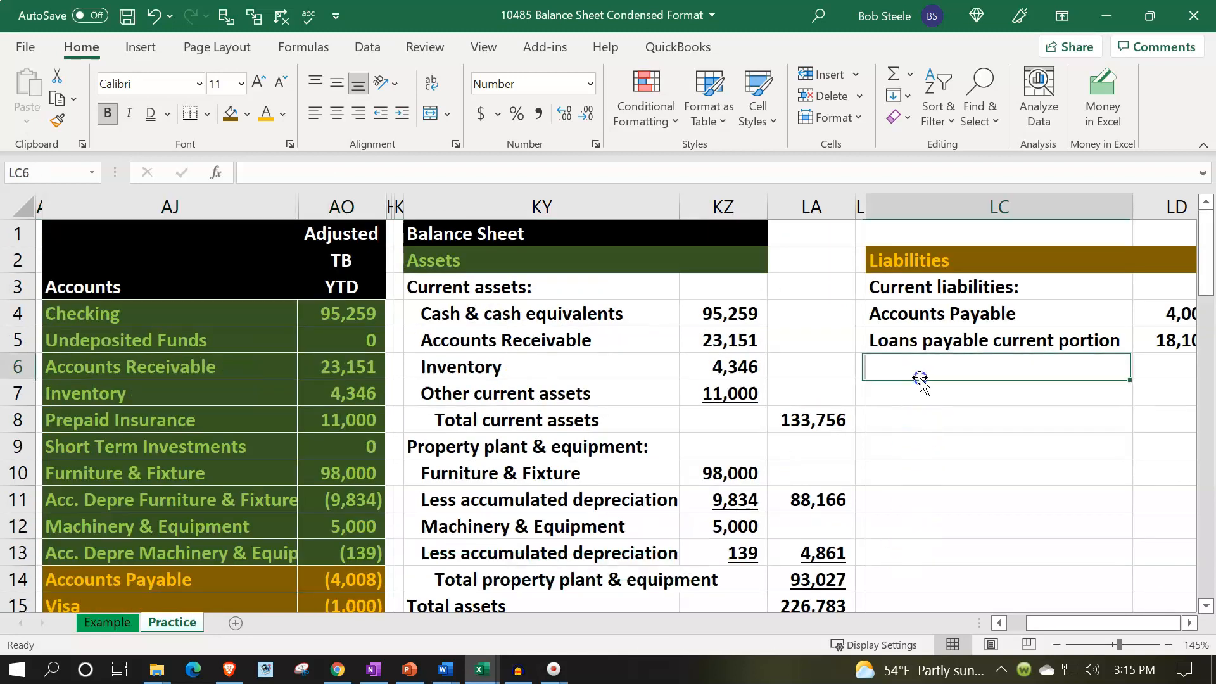
text(=)
key(Down)
key(Down)
key(Down)
key(Down)
key(Down)
key(Down)
key(Down)
key(Down)
key(Down)
key(Down)
key(Down)
key(Down)
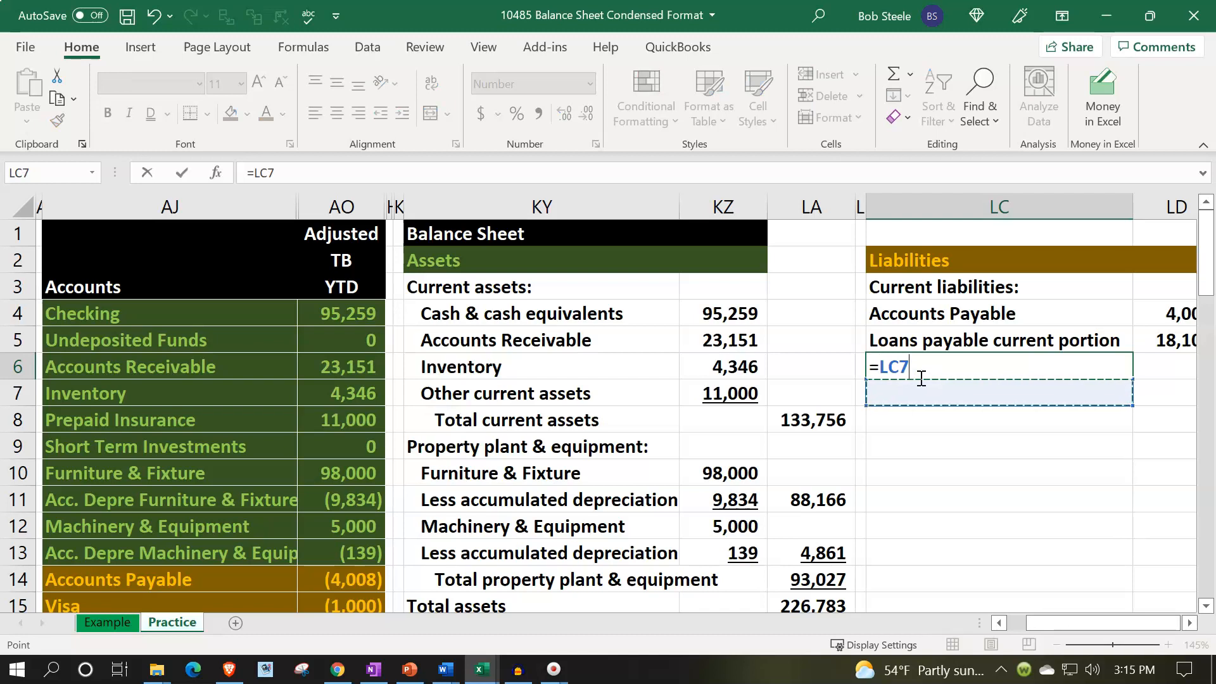
key(Left)
key(Left)
key(Left)
key(Left)
key(Left)
key(Left)
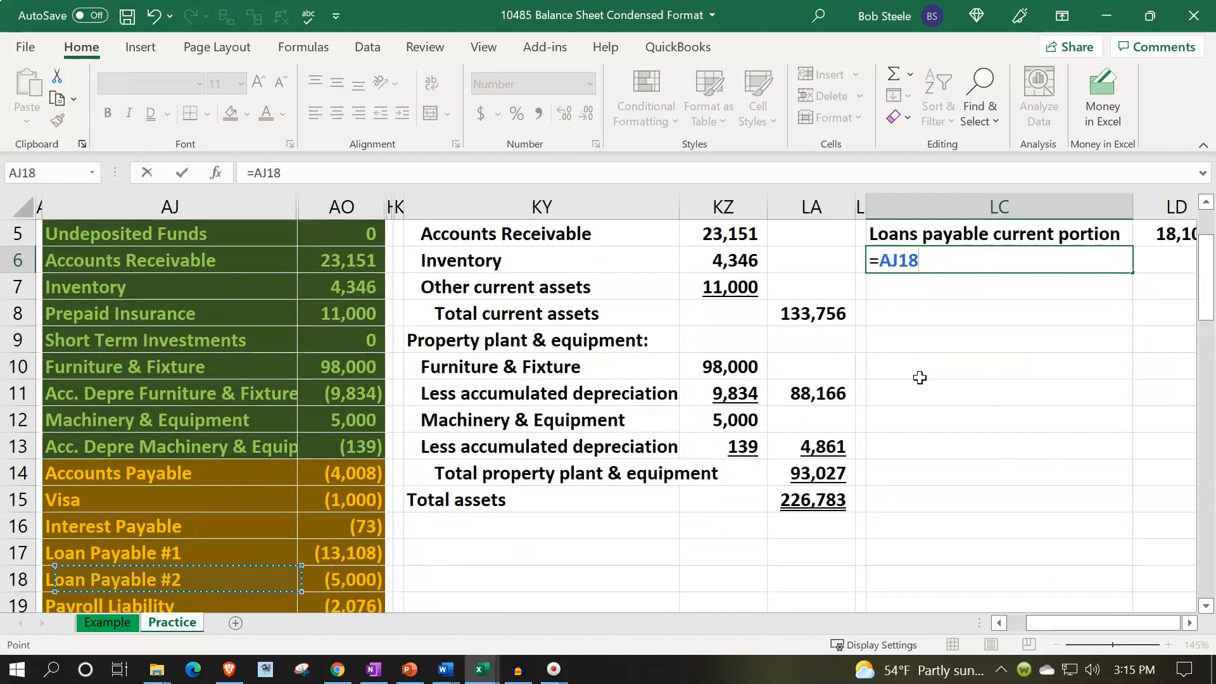
key(Down)
key(Down)
key(Up)
key(Tab)
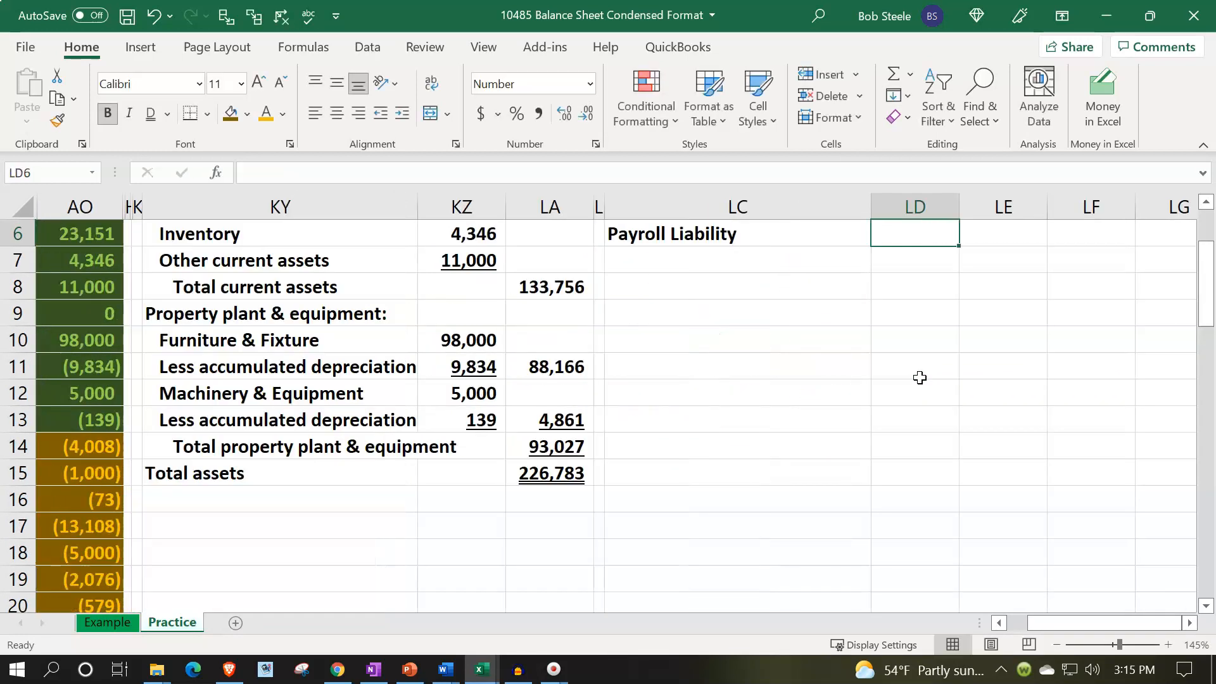
Enter a formula in LD6 as the negative of the Payroll Liability balance in AO19.
text(-)
key(Down)
key(Down)
key(Down)
key(Down)
key(Down)
key(Down)
key(Down)
key(Down)
key(Down)
key(Down)
key(Down)
key(Left)
key(Left)
key(Left)
key(Left)
key(Left)
key(Left)
key(Left)
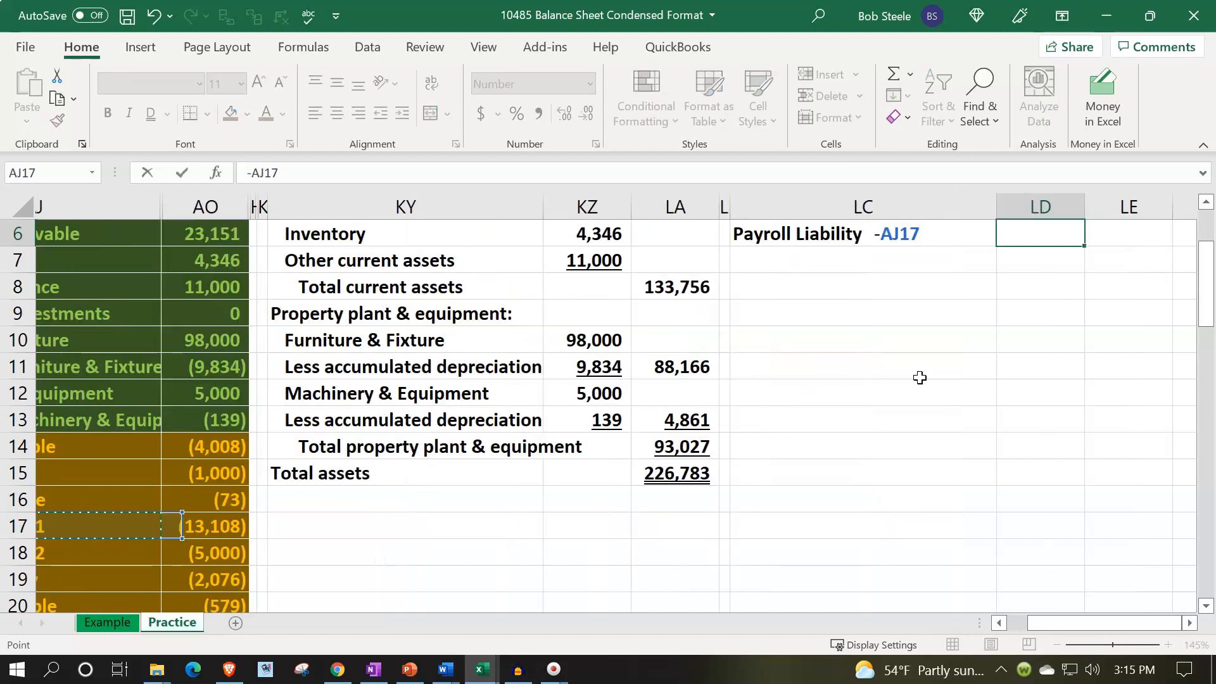
key(Down)
key(Down)
key(Right)
key(Right)
key(Left)
key(Return)
key(Left)
Examine the remaining current liability balances: Visa, Interest Payable, Sales Tax Payable and Unearned Revenue.
scroll(370, 472, down, 1)
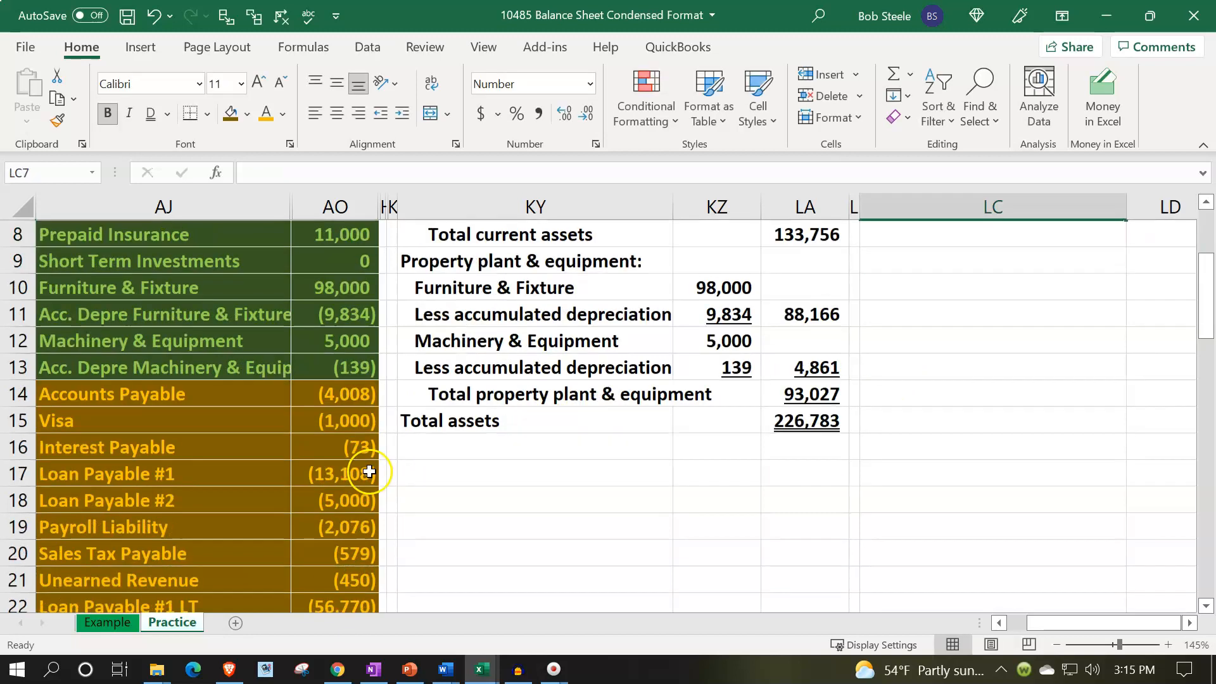
scroll(370, 472, down, 1)
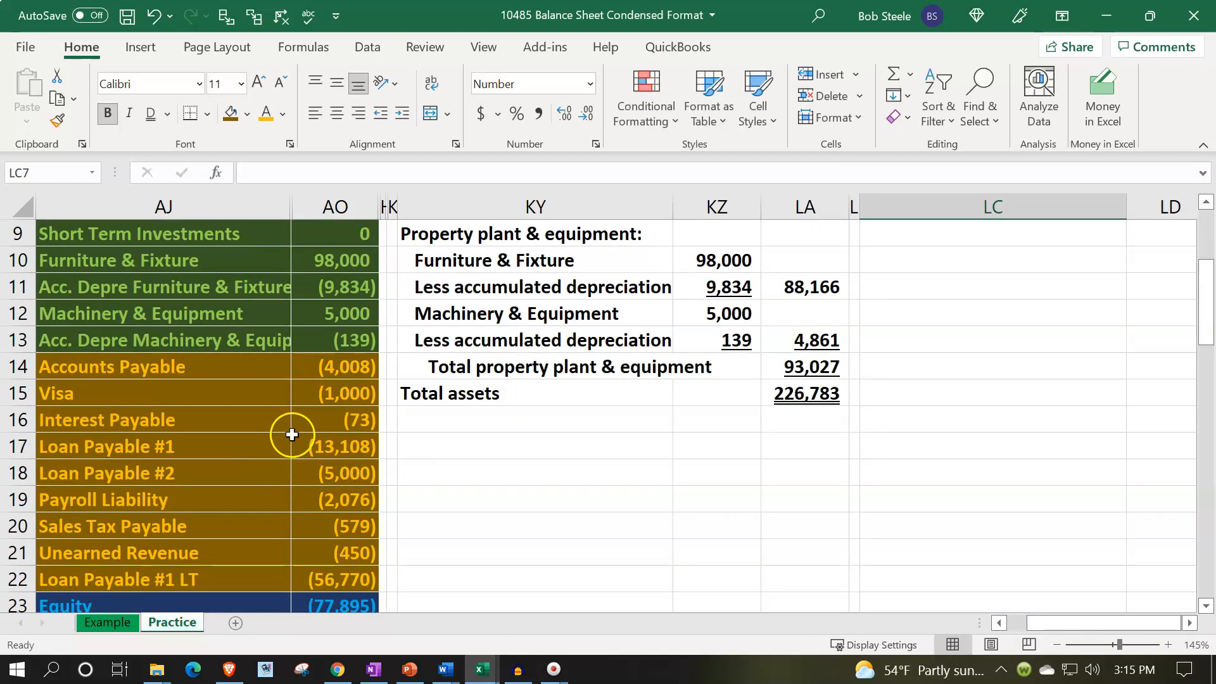
click(316, 417)
click(348, 392)
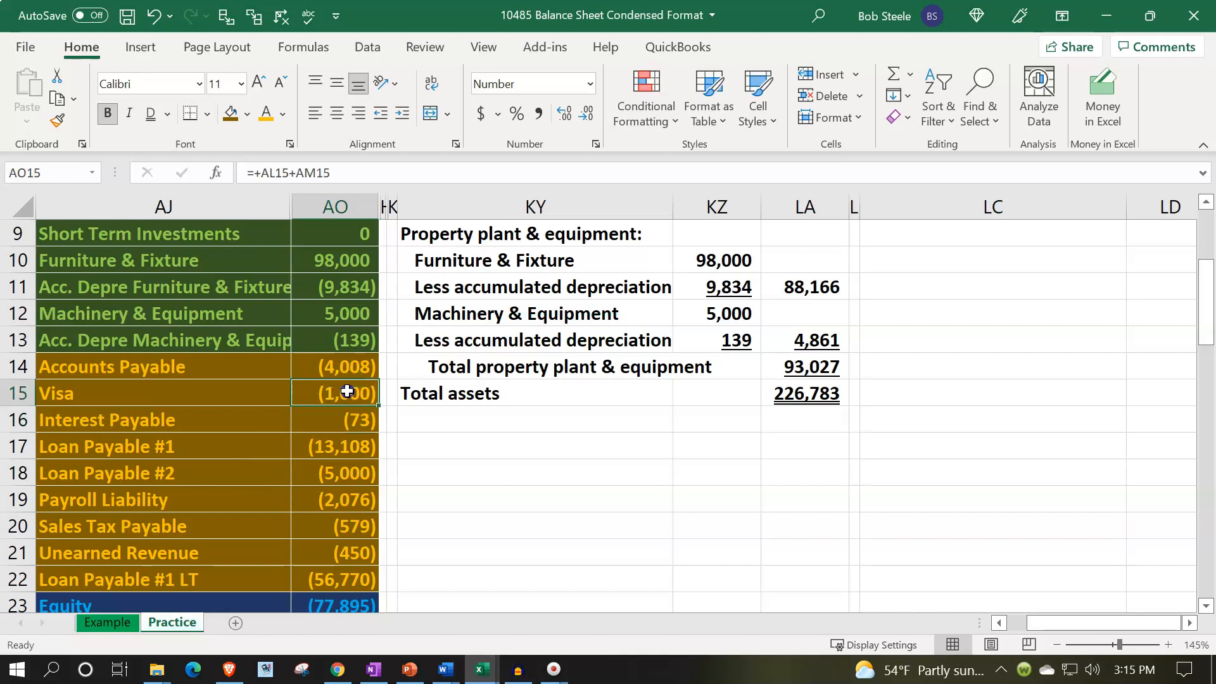
drag(347, 392, 345, 414)
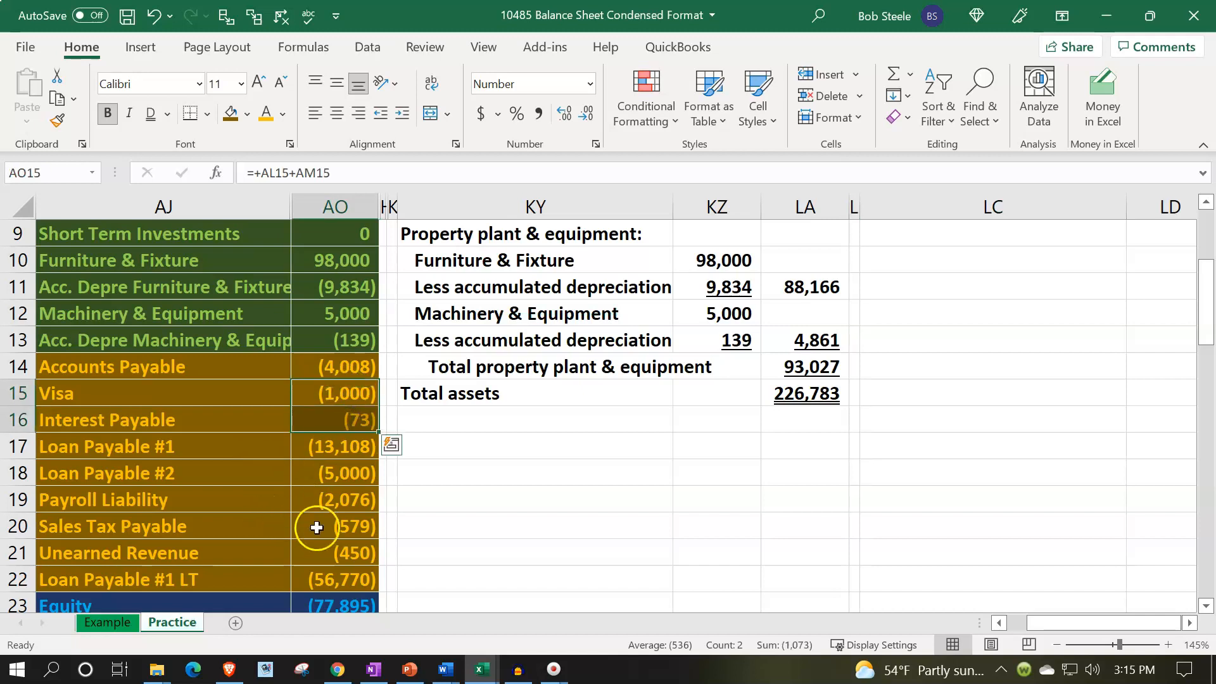
ctrl+click(343, 525)
ctrl+click(348, 550)
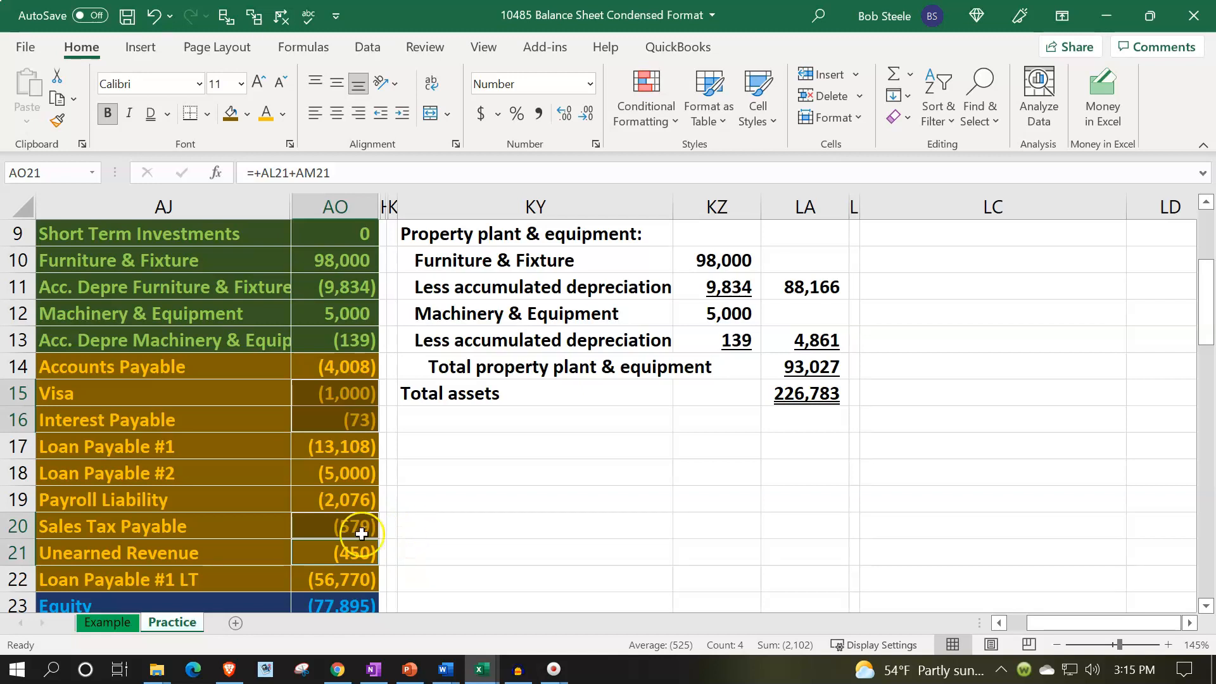
drag(261, 422, 312, 423)
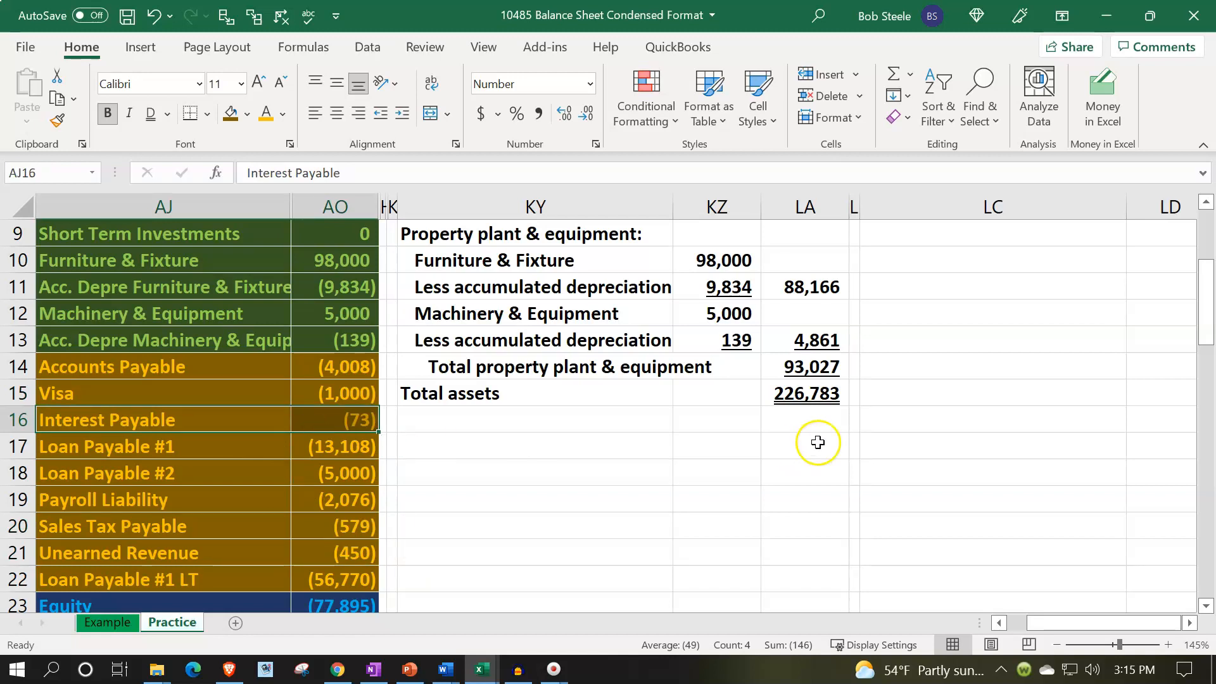
Enter the label "Other current liabilities" in LC7 below Payroll Liability.
scroll(824, 441, up, 3)
click(912, 402)
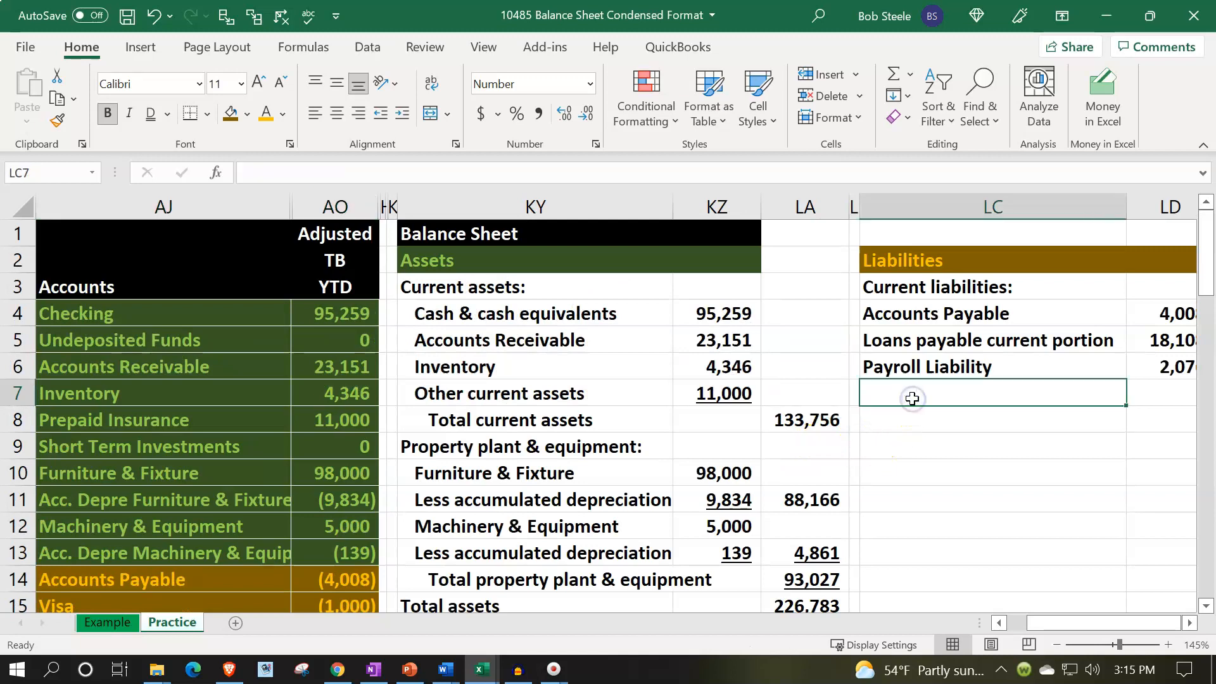
text(Other curre)
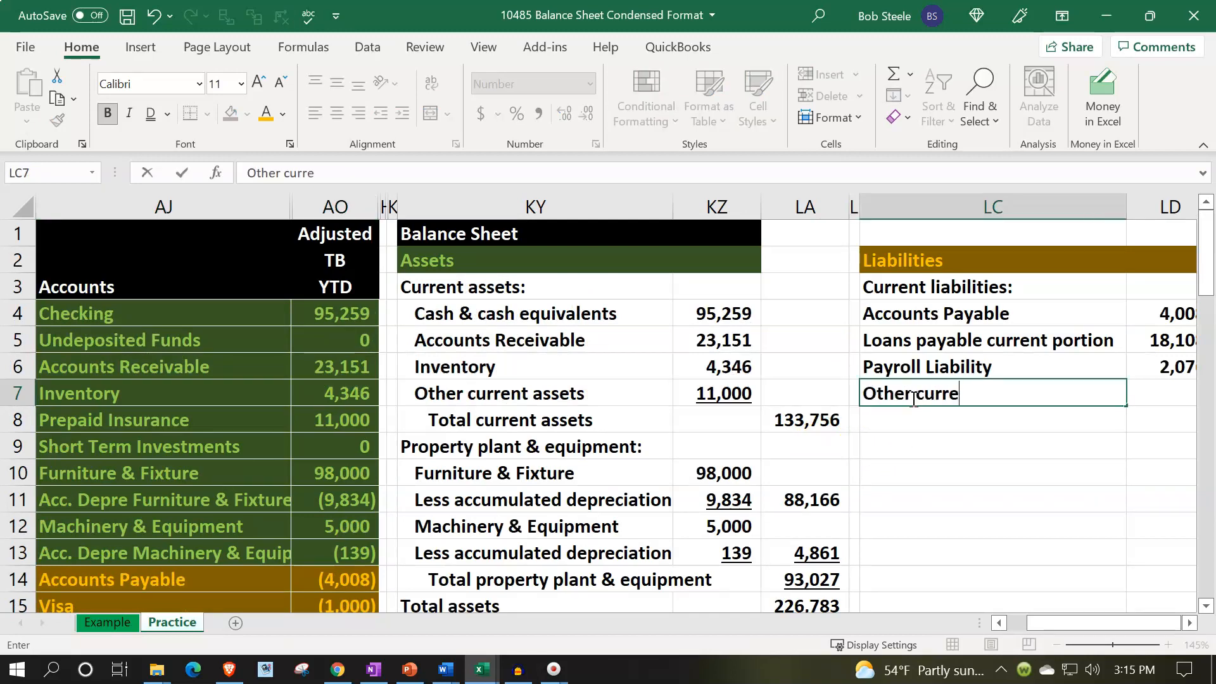
text(nt liabilitie)
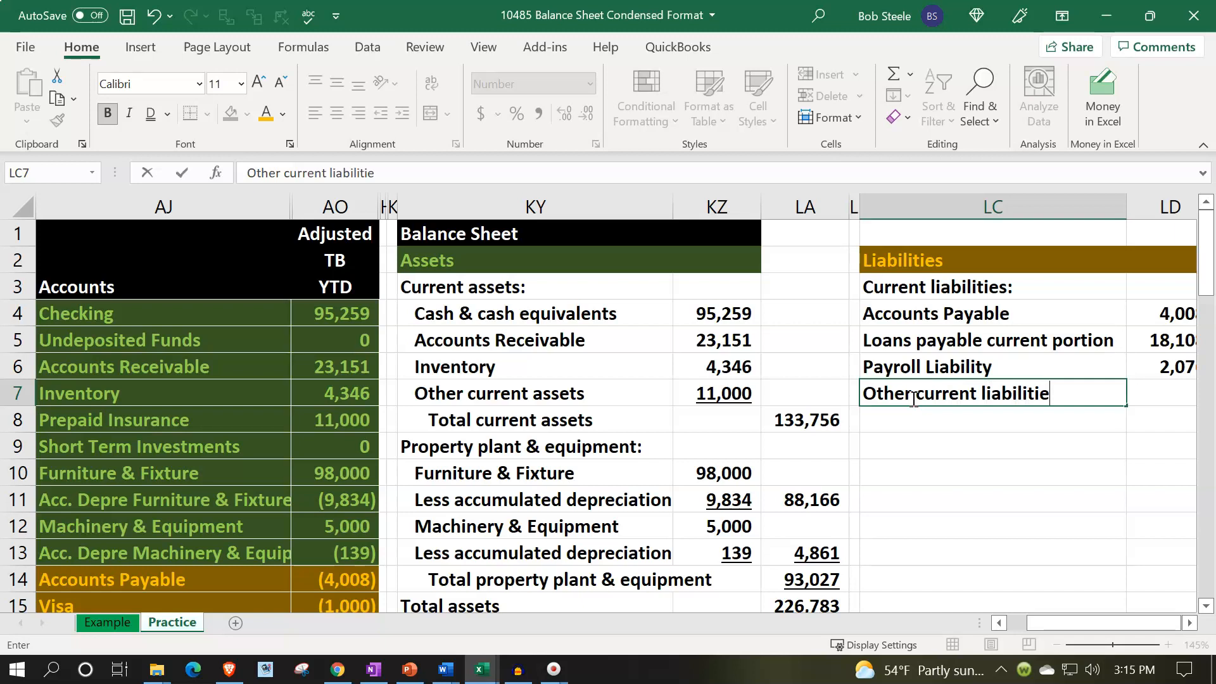
text(s)
key(Tab)
Enter a formula in LD7 as the negative of the Visa, Interest Payable, Sales Tax Payable and Unearned Revenue balances: =-AO15-AO16-AO20-AO21.
text(-)
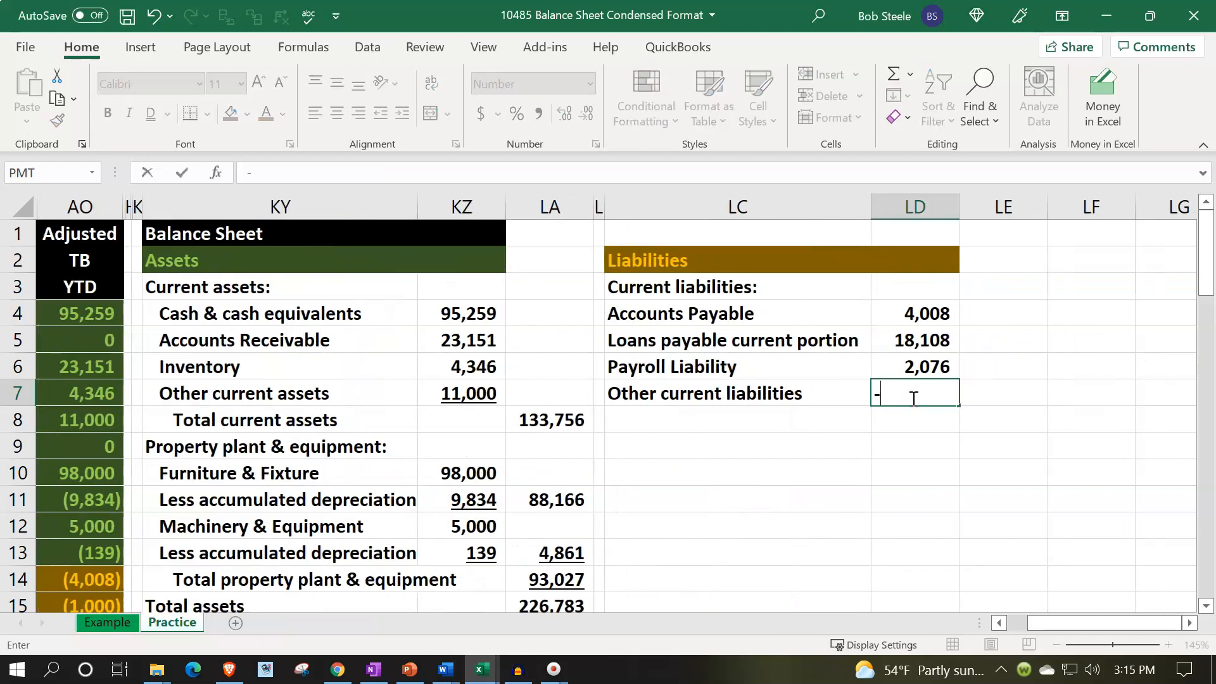
key(Left)
key(Left)
key(Left)
key(Left)
key(Left)
key(Left)
key(Left)
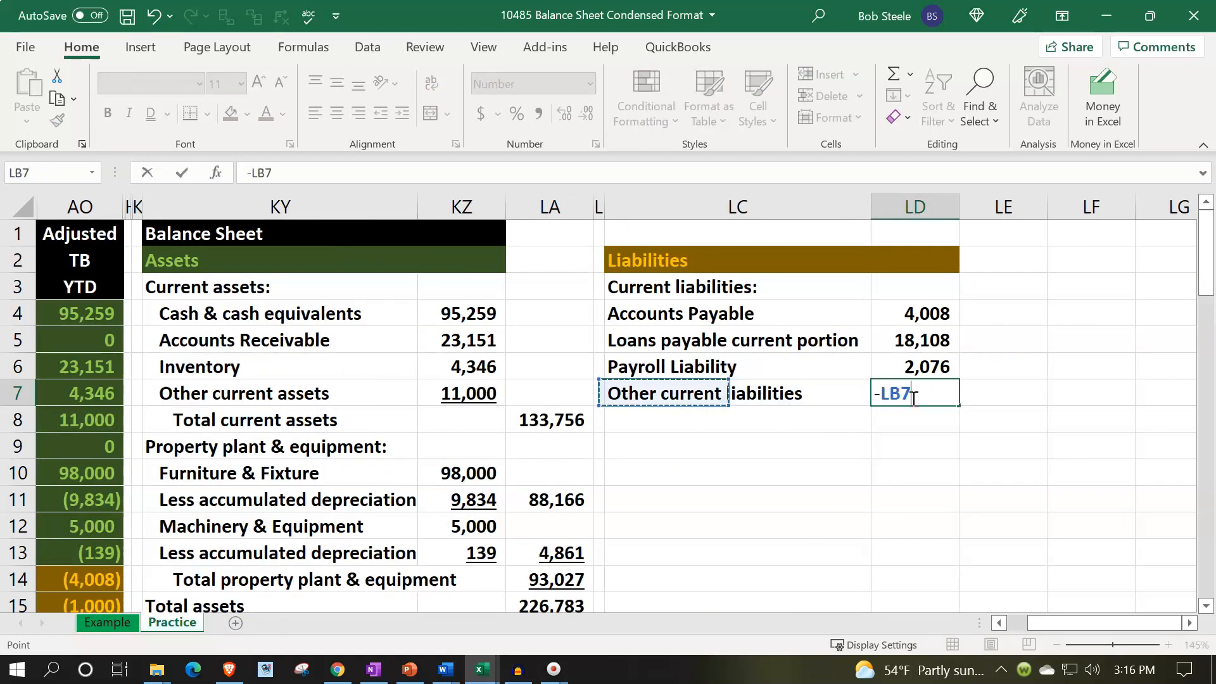
key(Left)
key(Left)
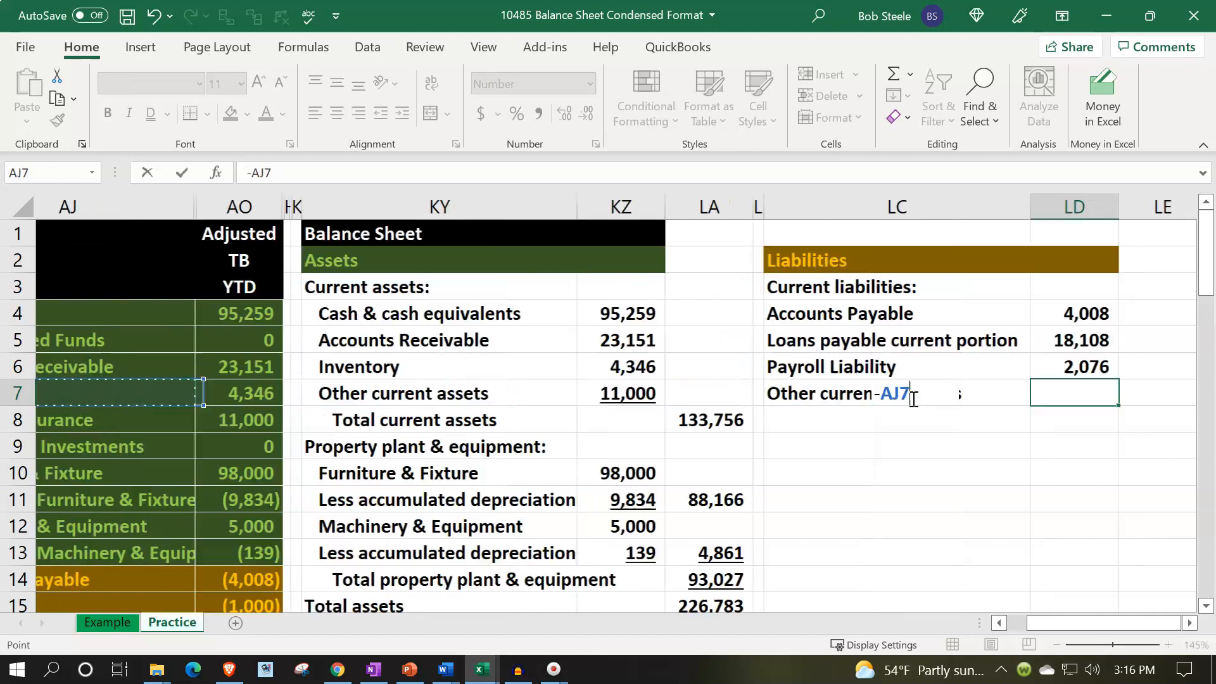
scroll(605, 466, down, 2)
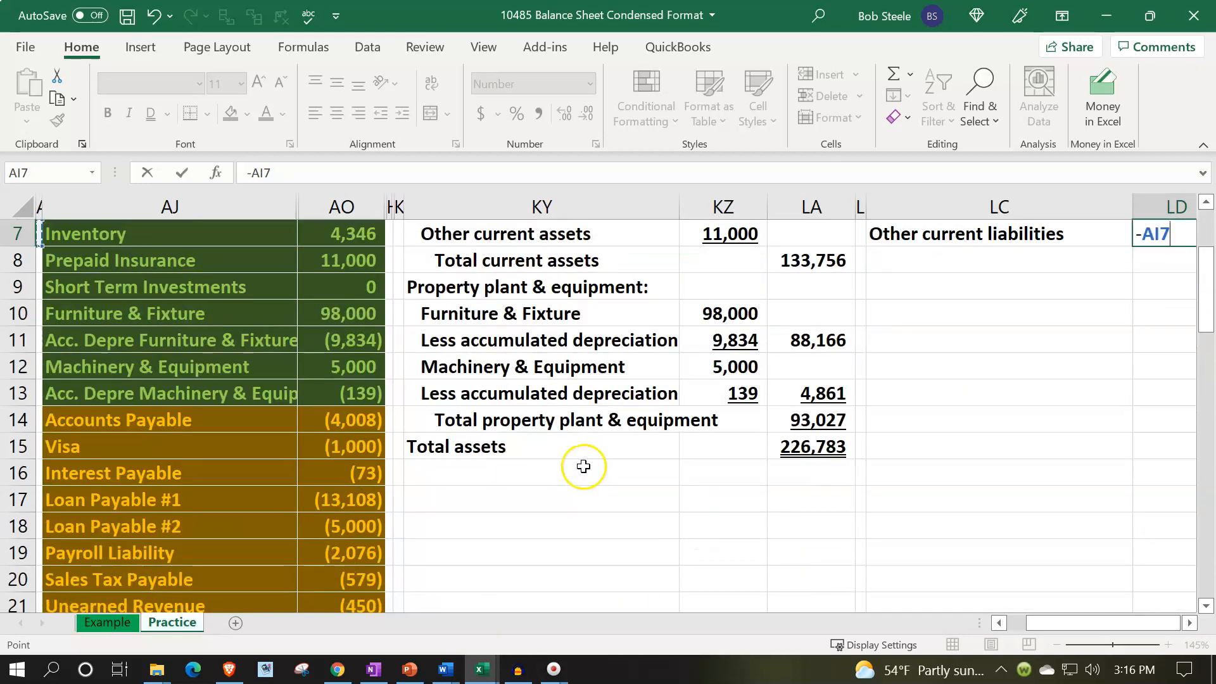
click(337, 440)
text(-)
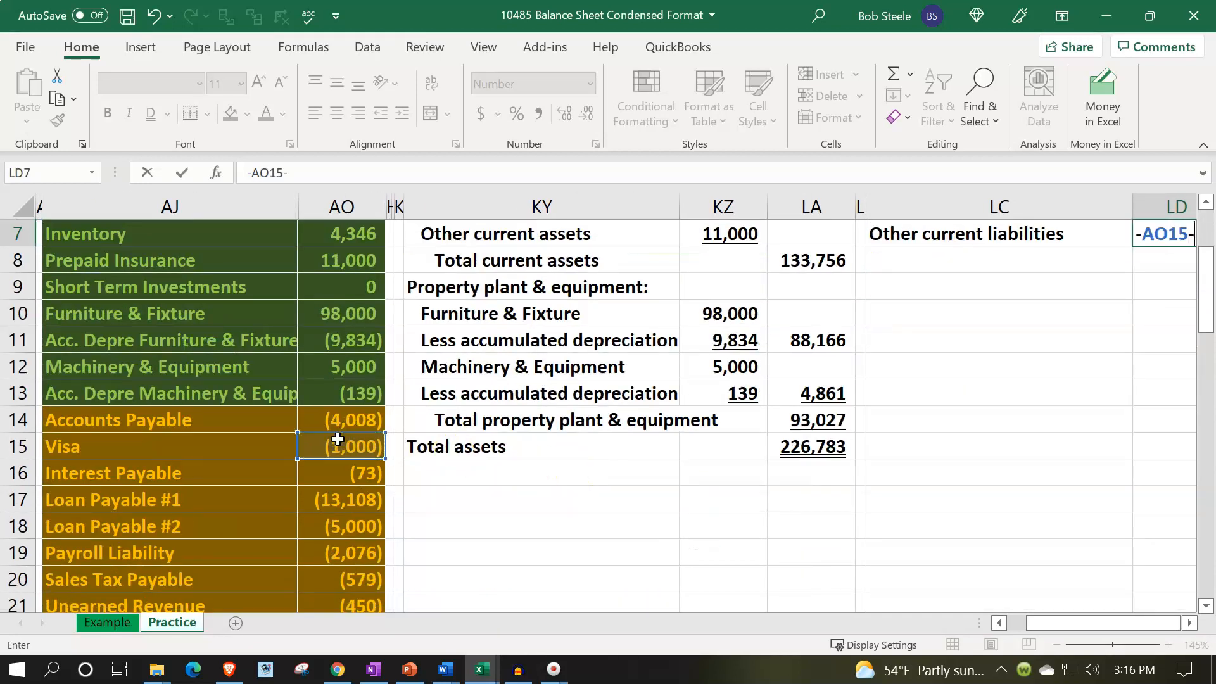
click(348, 473)
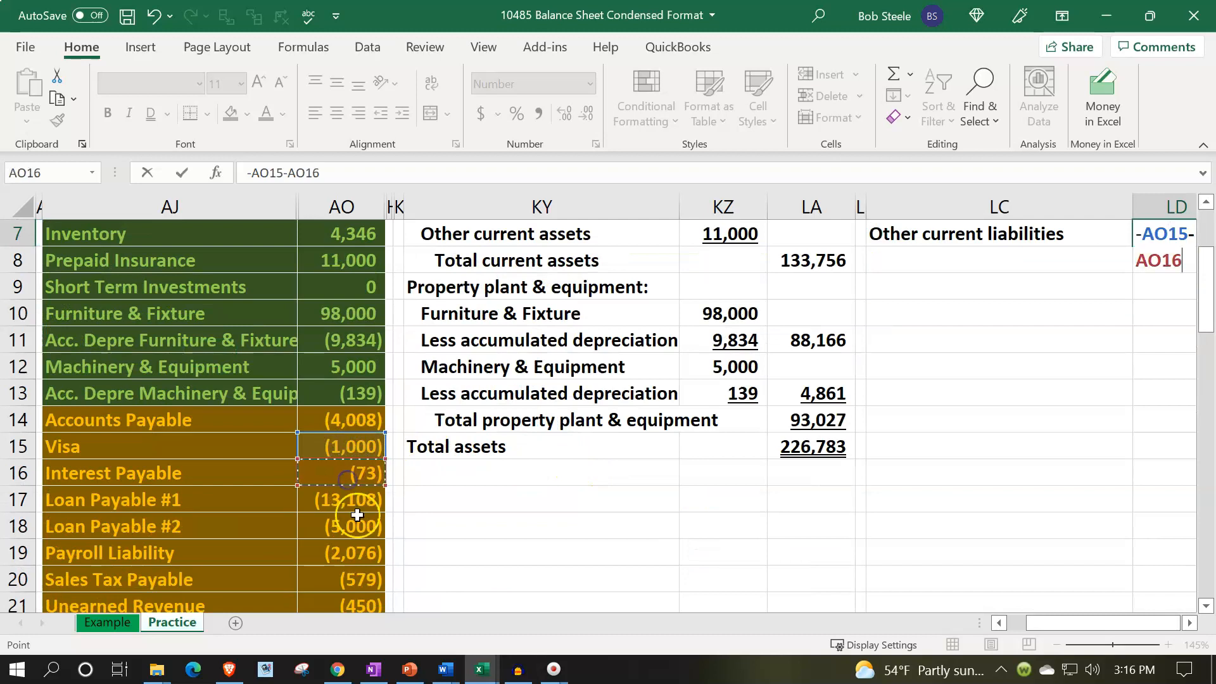
scroll(355, 512, down, 1)
text(-)
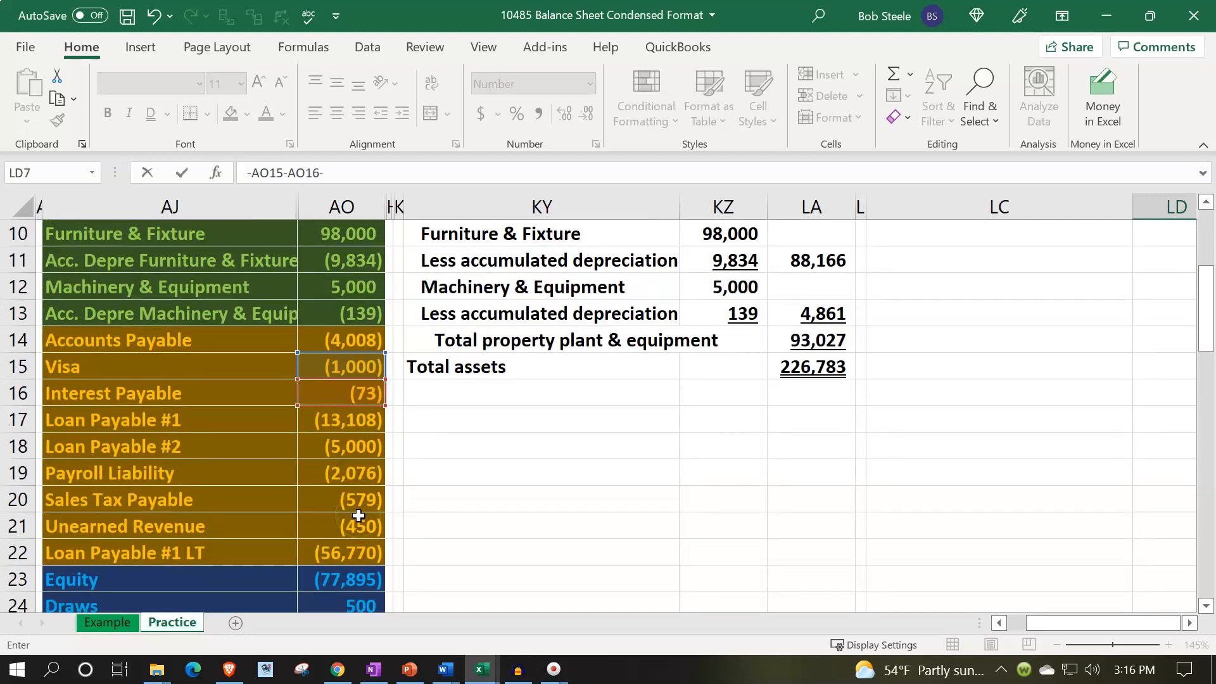
click(359, 500)
text(-)
click(359, 532)
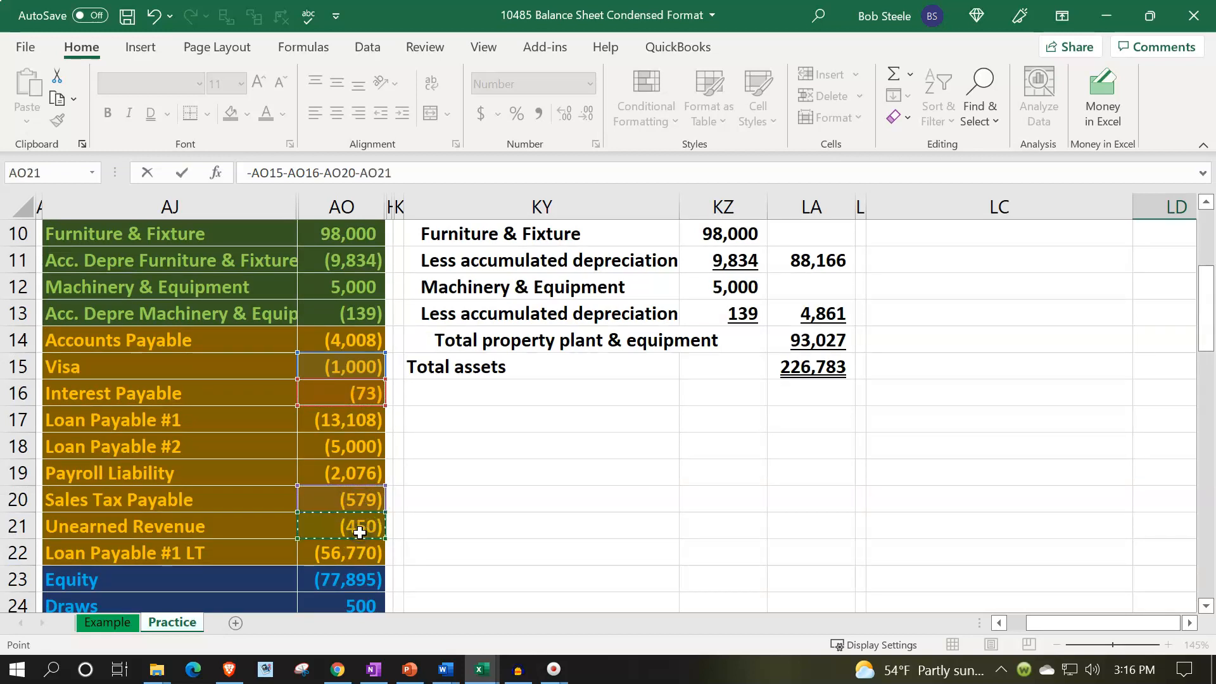
key(Tab)
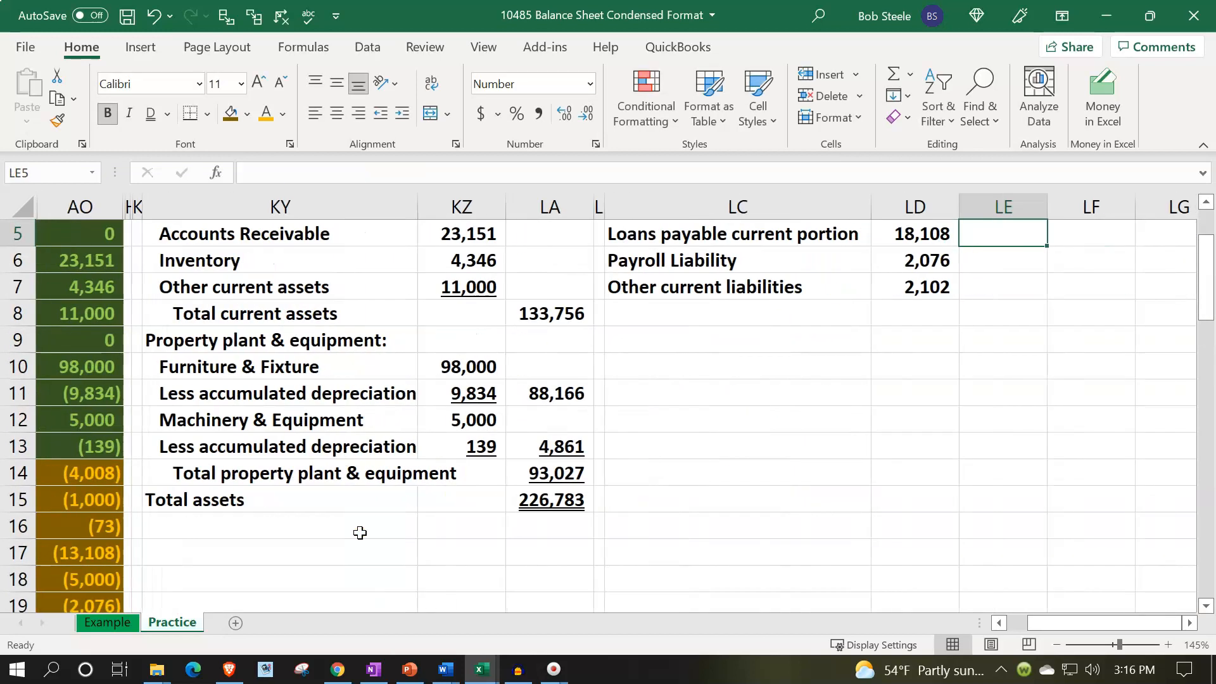
Indent the current liability labels in LC4 through LC7.
key(Left)
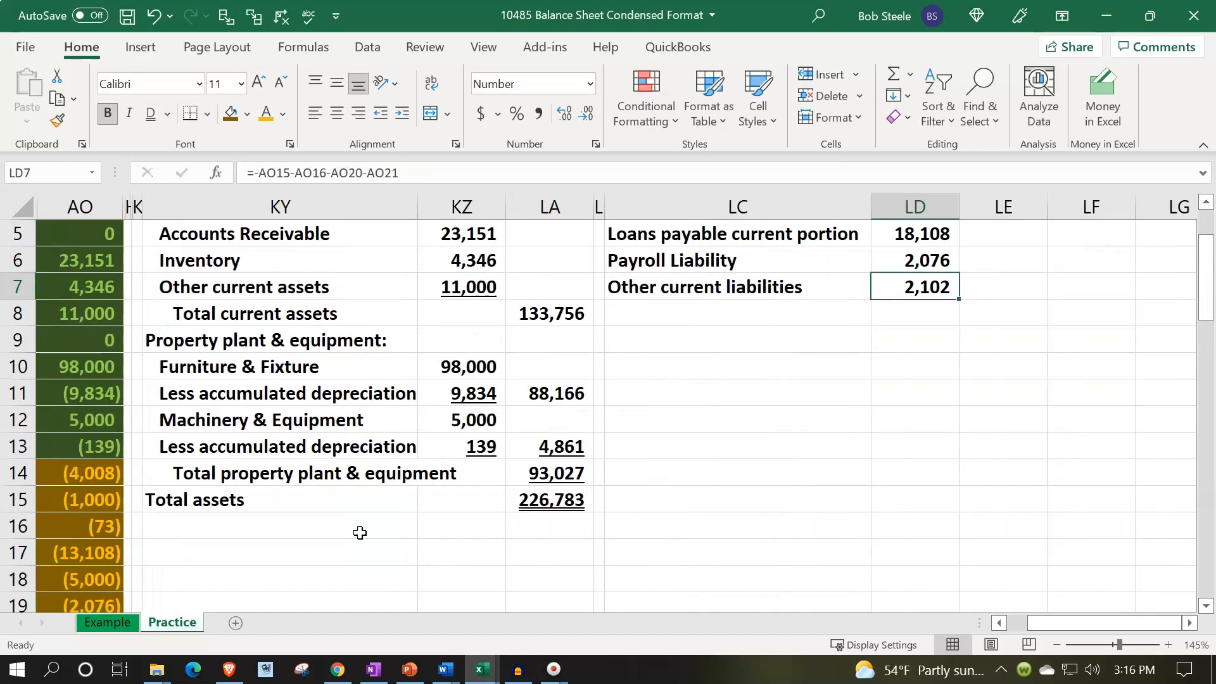
key(Up)
key(Up)
key(Up)
key(Up)
key(Up)
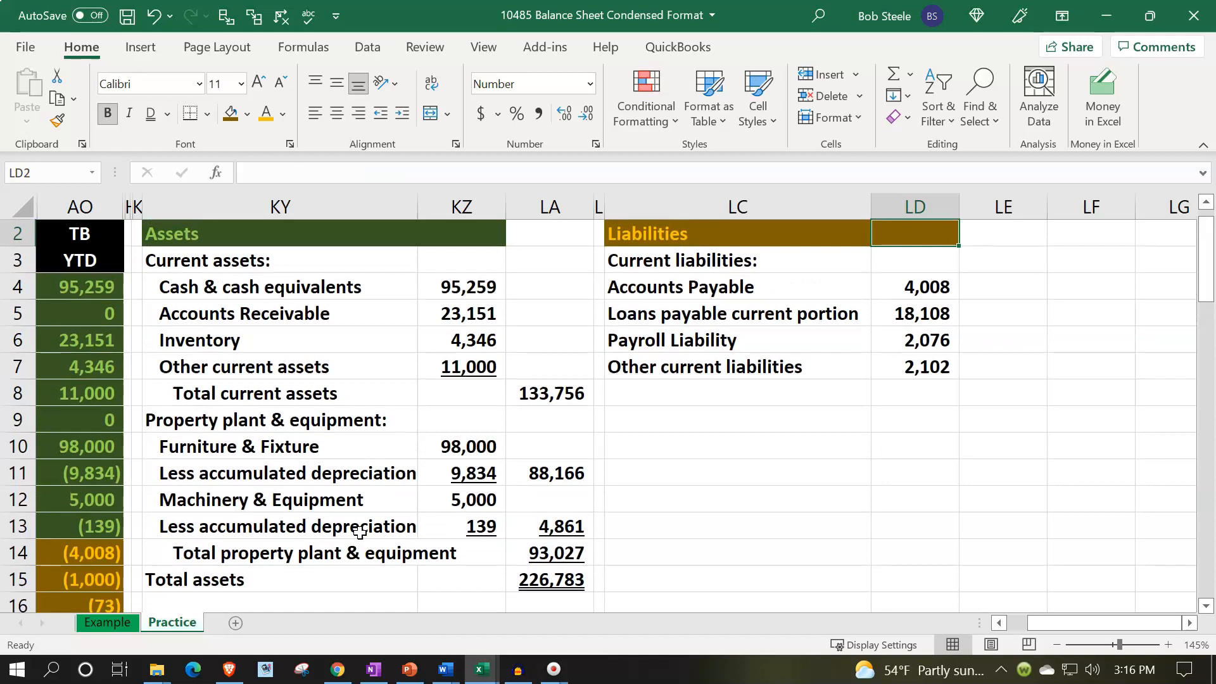
key(Down)
key(Down)
key(Down)
key(Down)
key(Down)
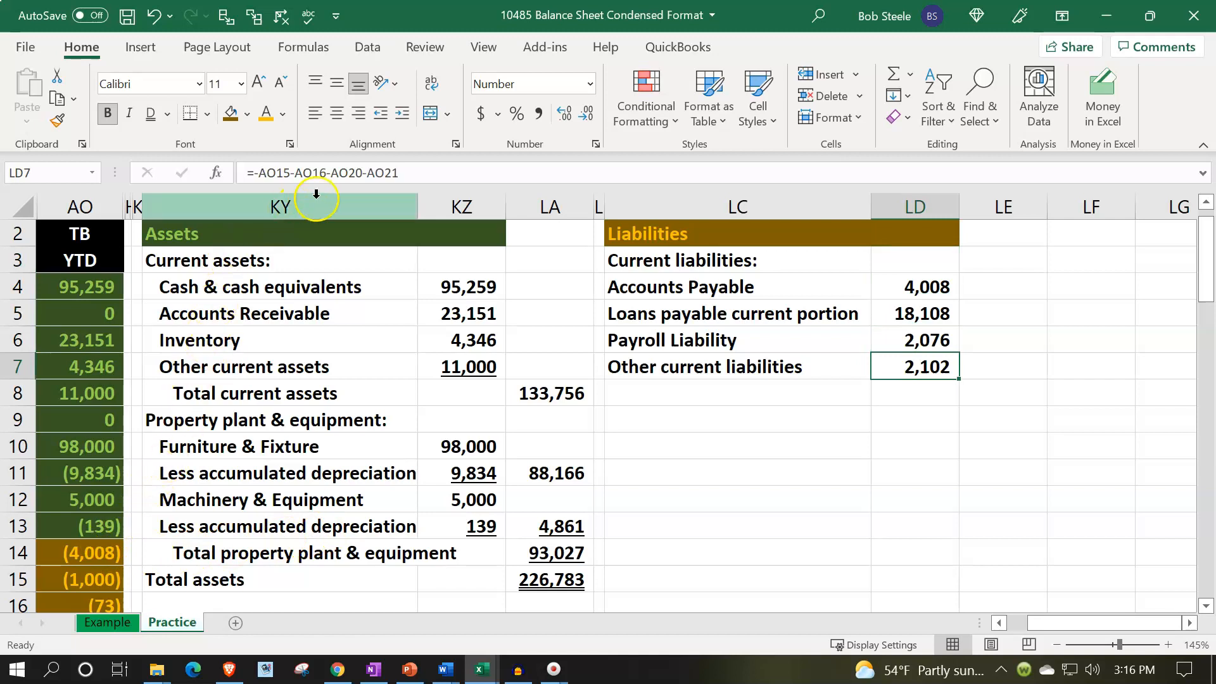
drag(697, 289, 723, 366)
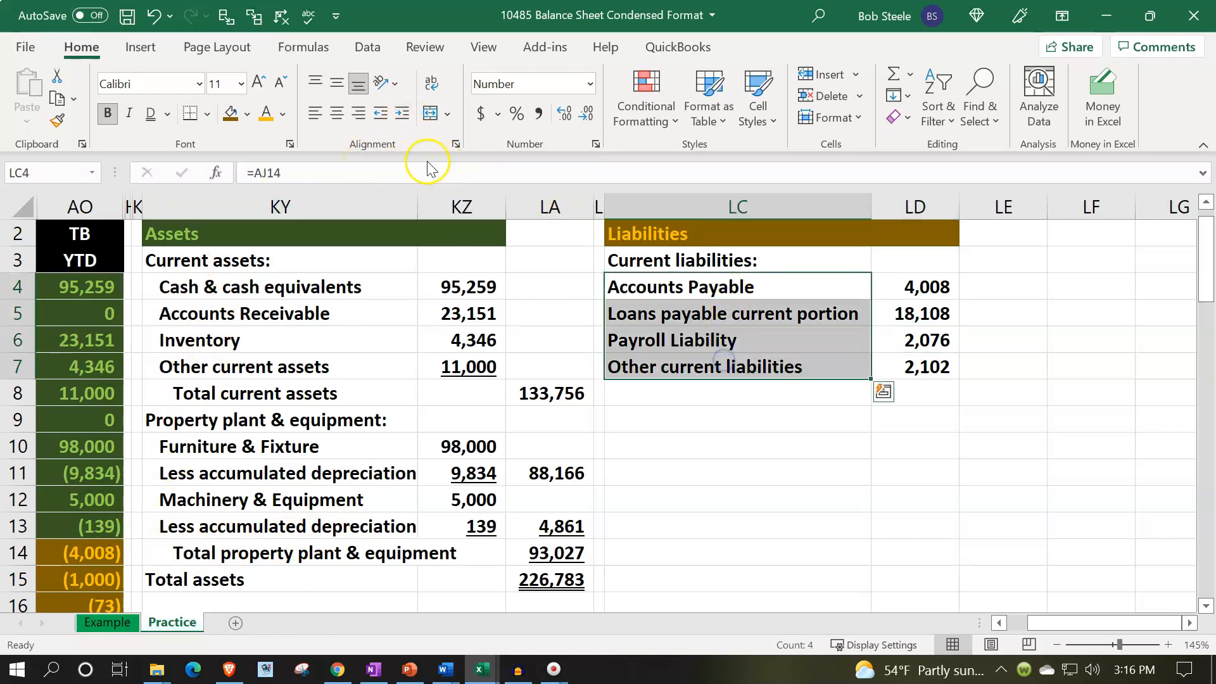
click(402, 113)
Enter "Total current liabilities" in LC8 and indent it two levels.
click(657, 393)
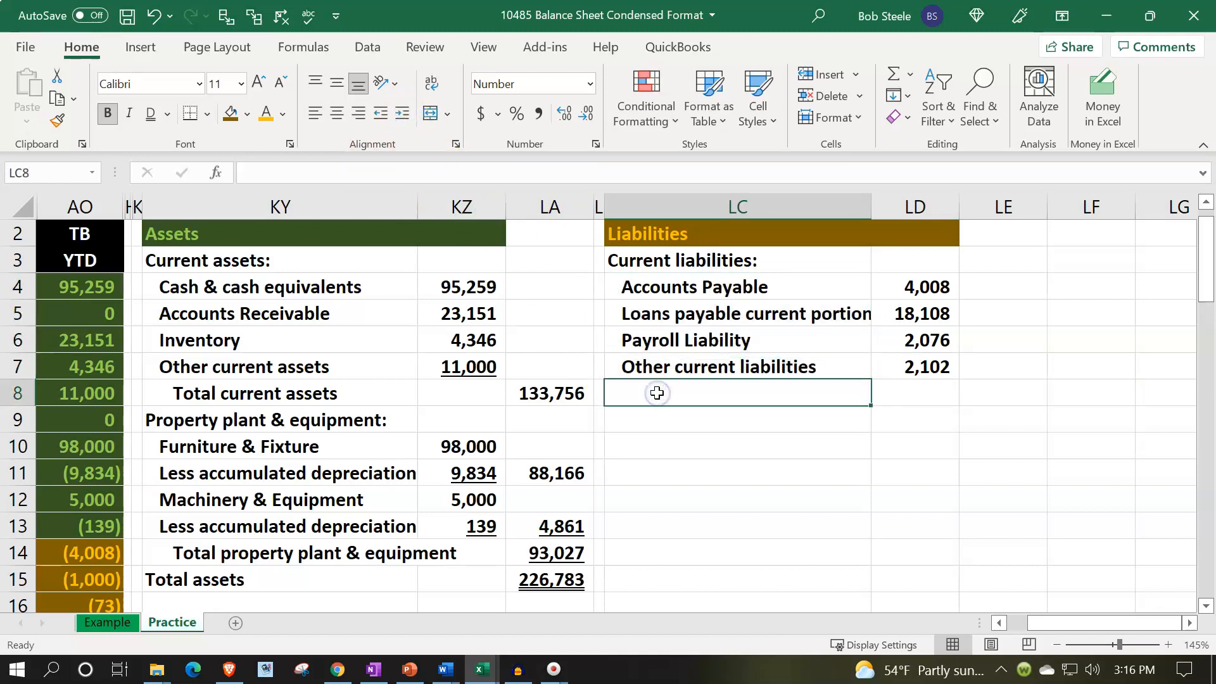
text(Total curren)
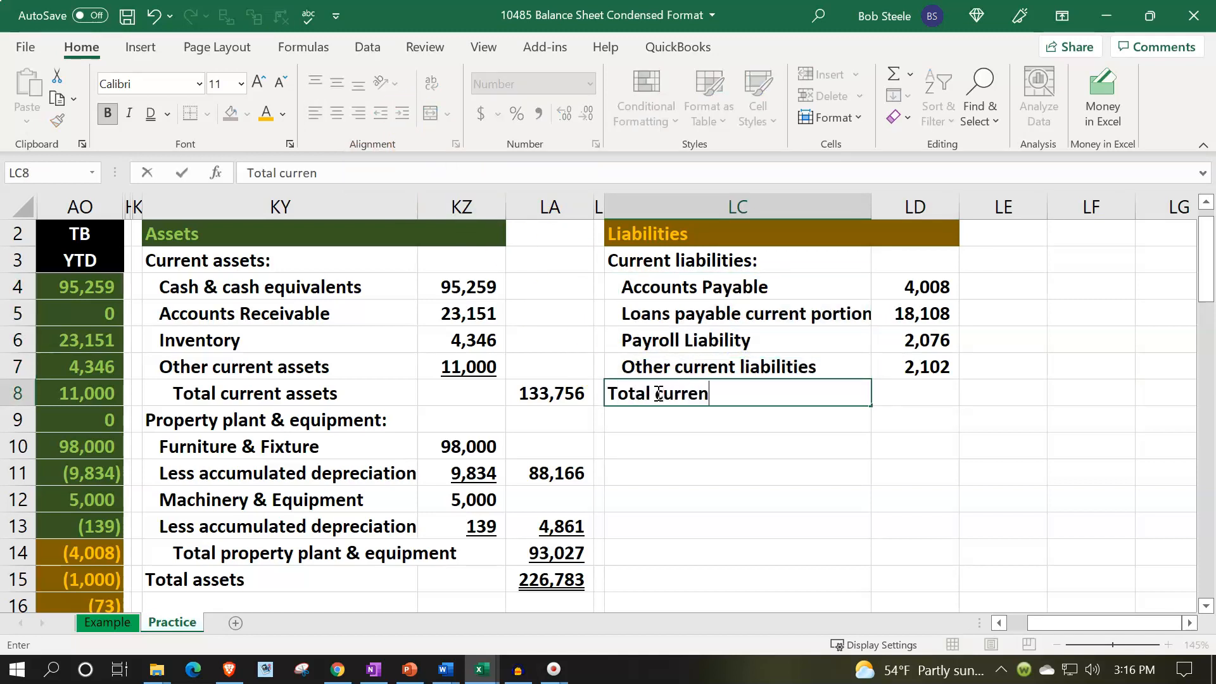
text(t liabilitei)
text(ies)
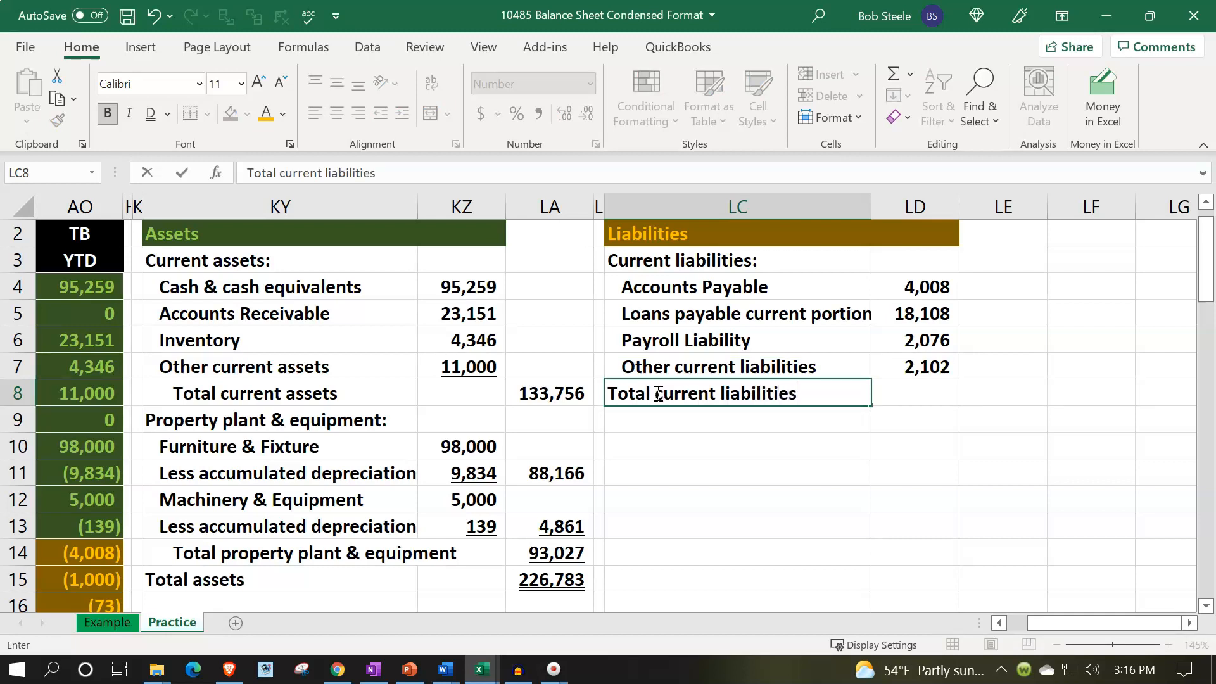
key(Return)
click(658, 393)
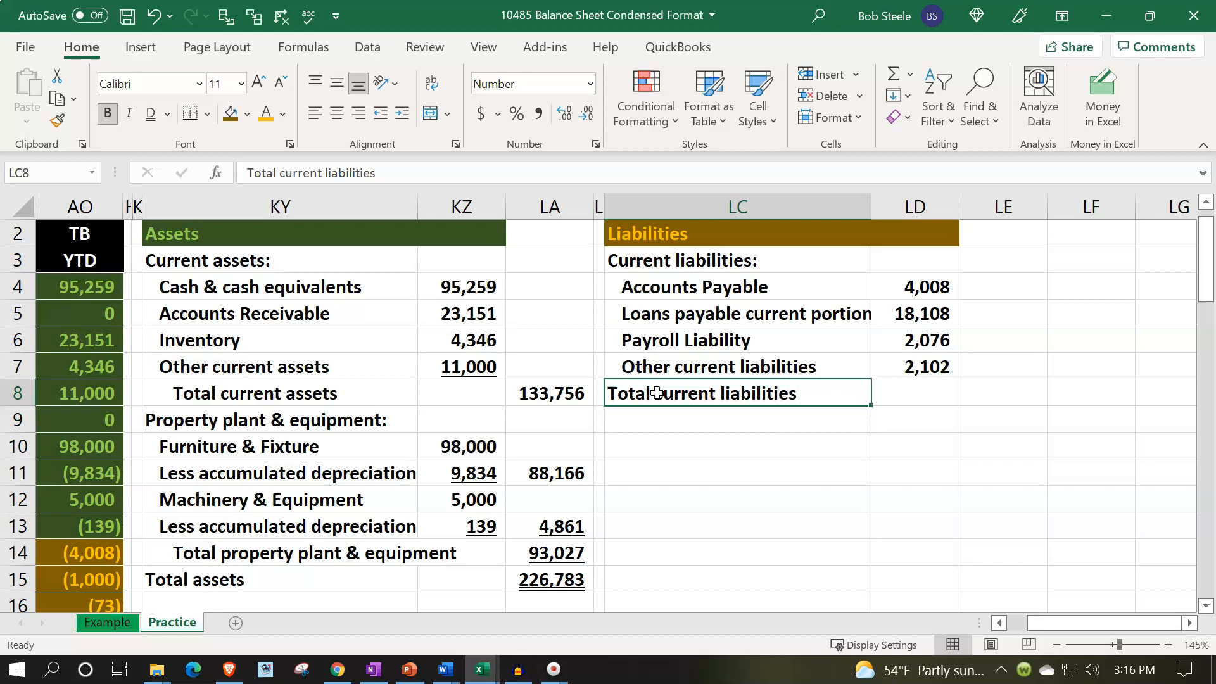
click(402, 114)
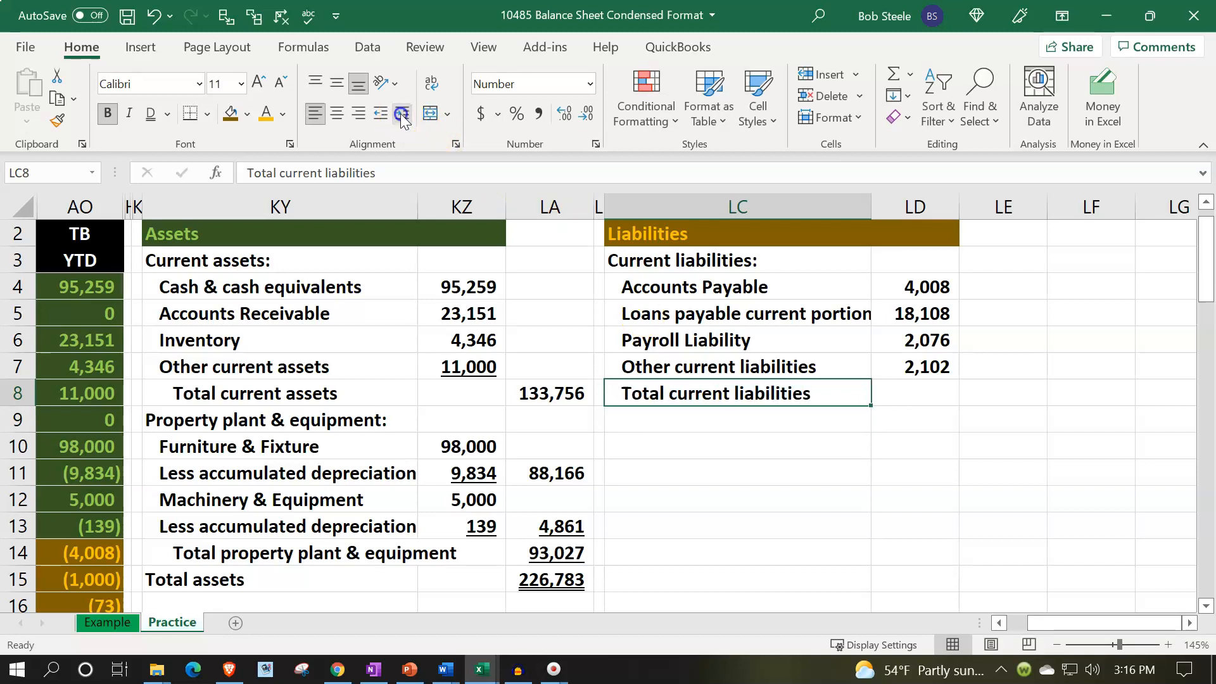
click(402, 116)
Enter a SUM formula in LE8 totalling the current liabilities LD4:LD7.
key(Right)
key(Right)
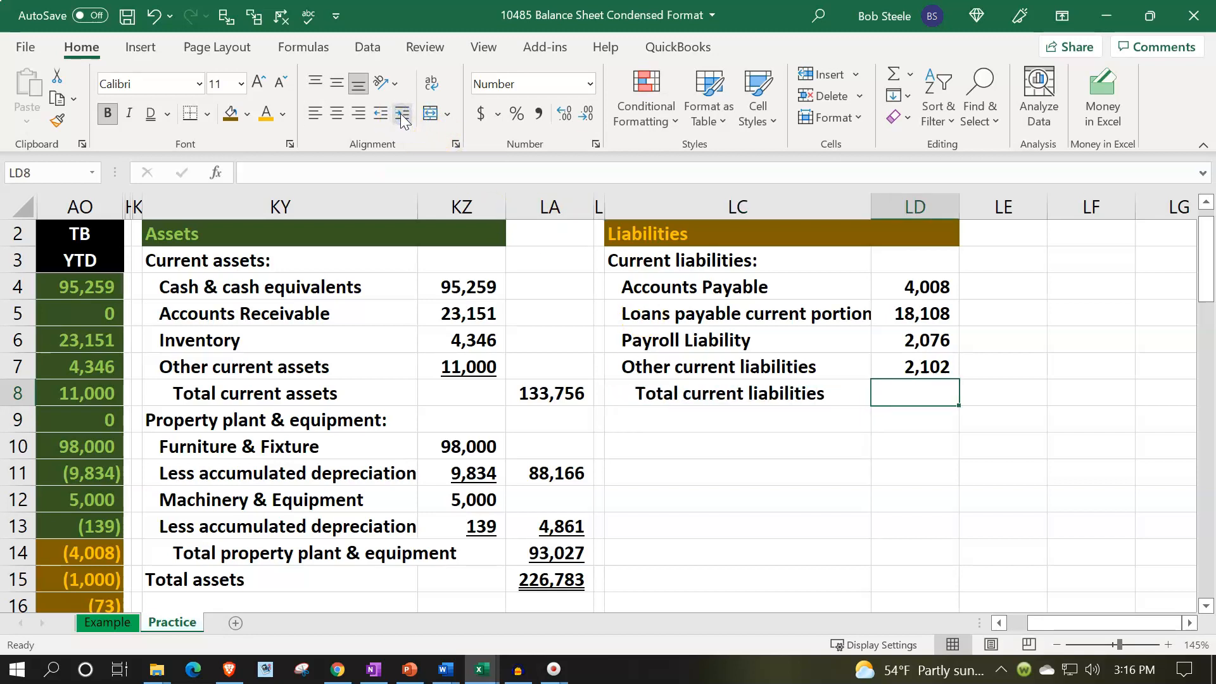
text(=sum()
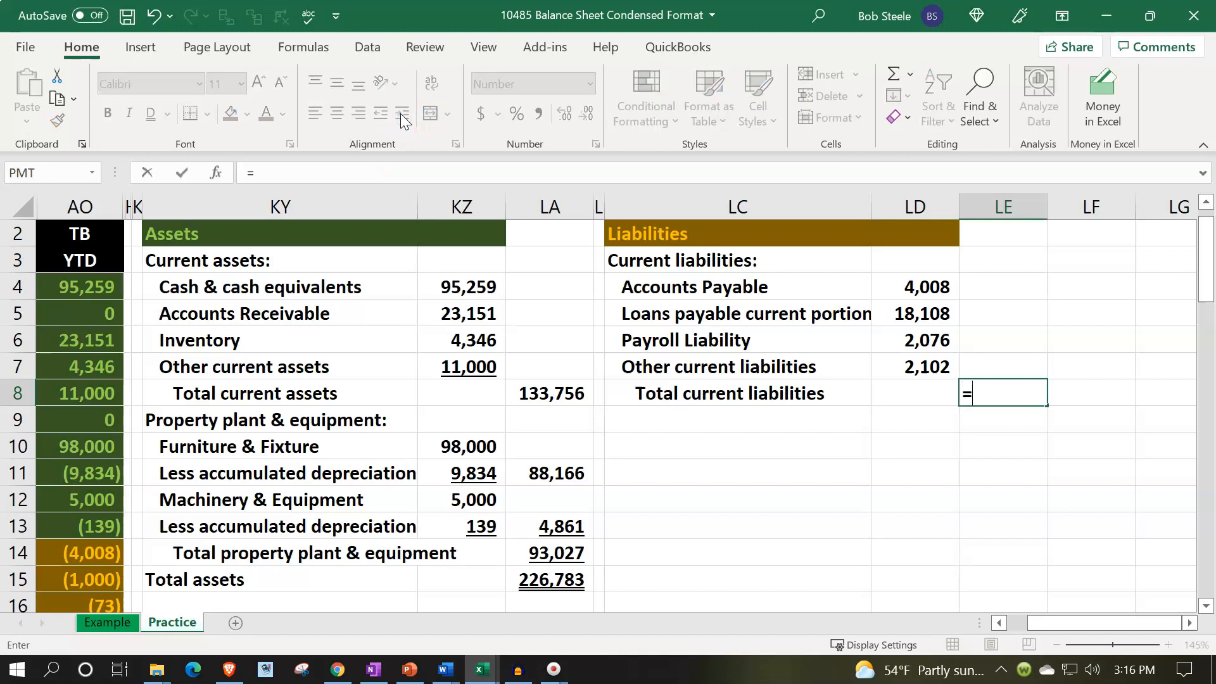
key(Up)
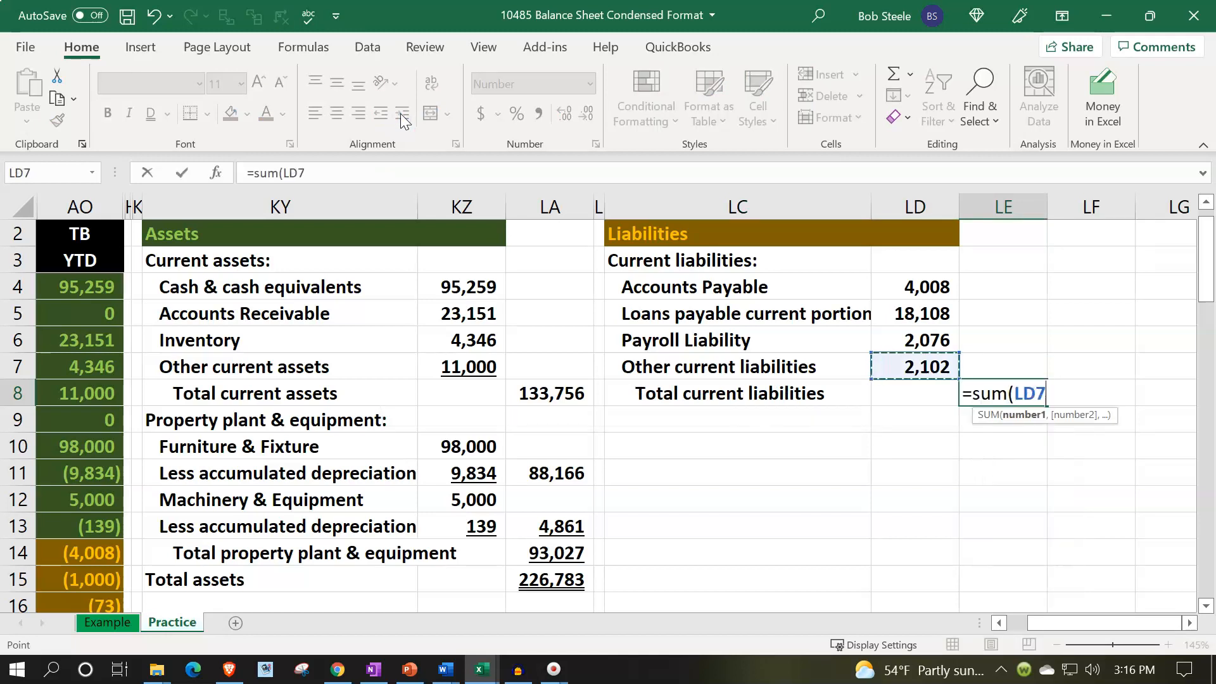
key(shift+Up)
key(shift+Up)
key(shift+Up)
key(Return)
key(Up)
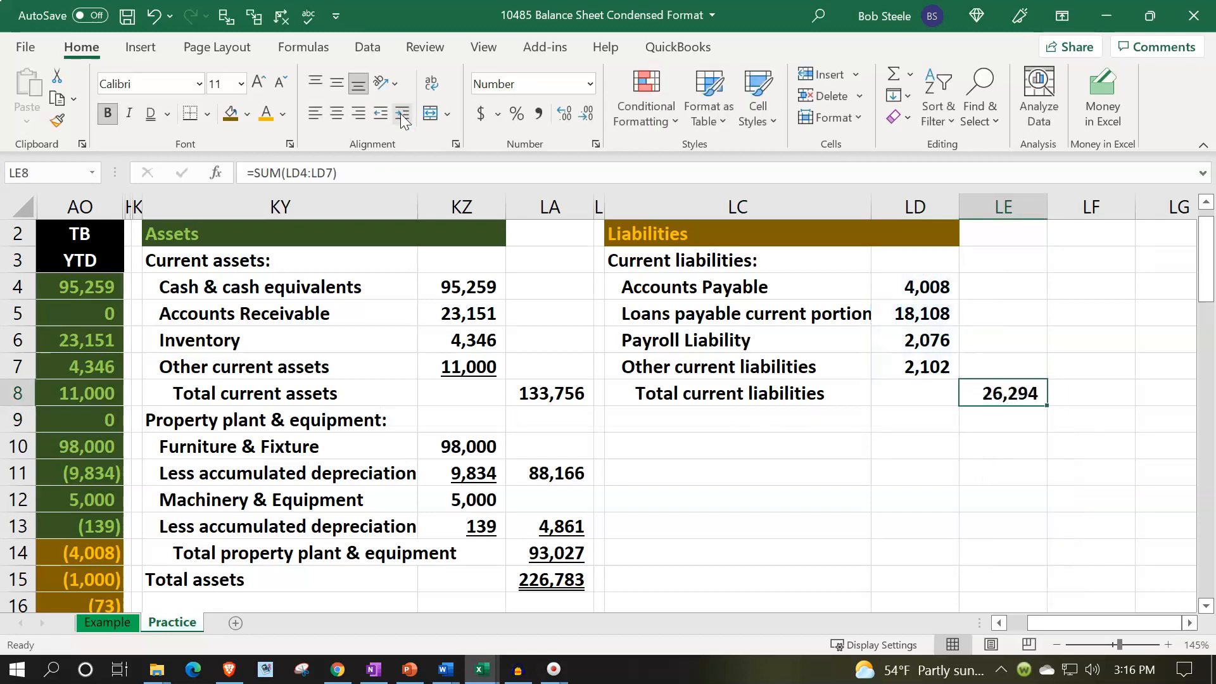
Apply a single underline to the Other current liabilities amount in LD7.
key(Left)
key(Up)
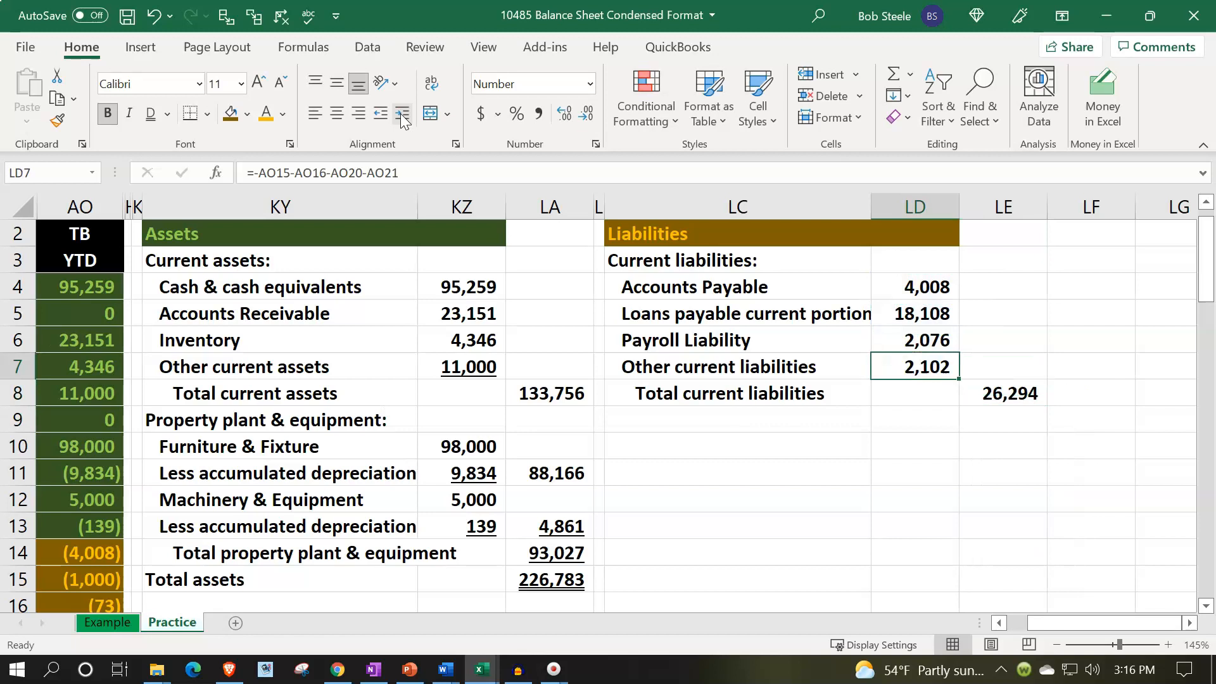
click(165, 115)
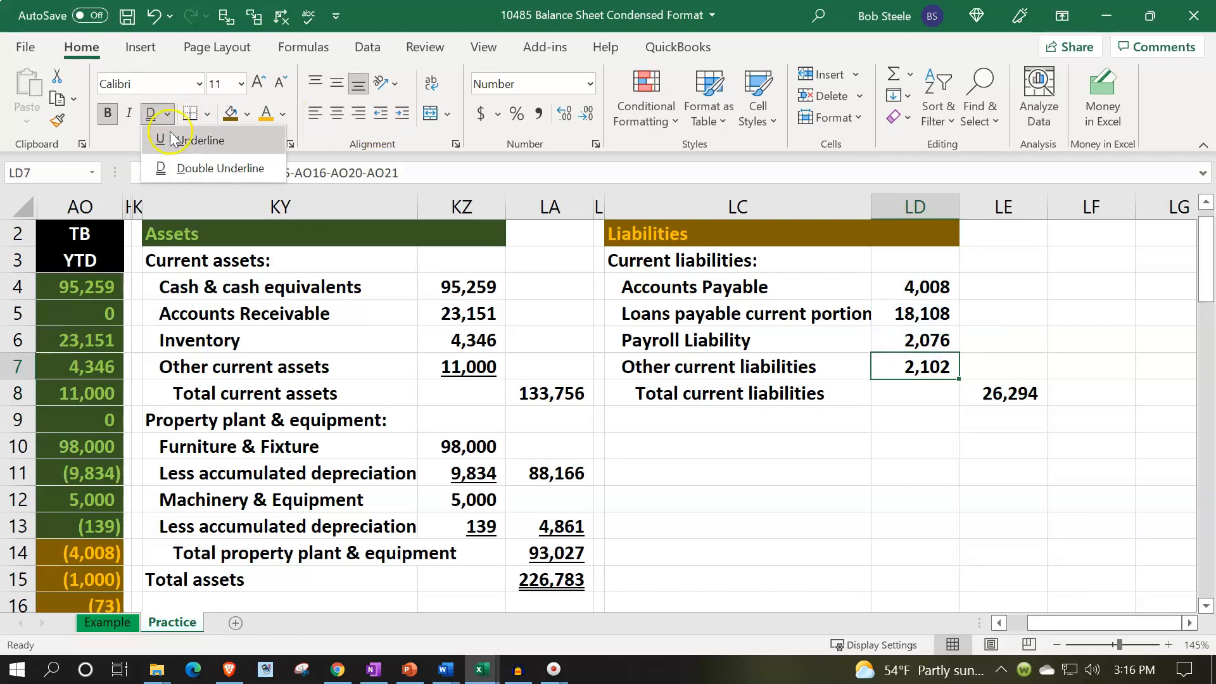
click(176, 140)
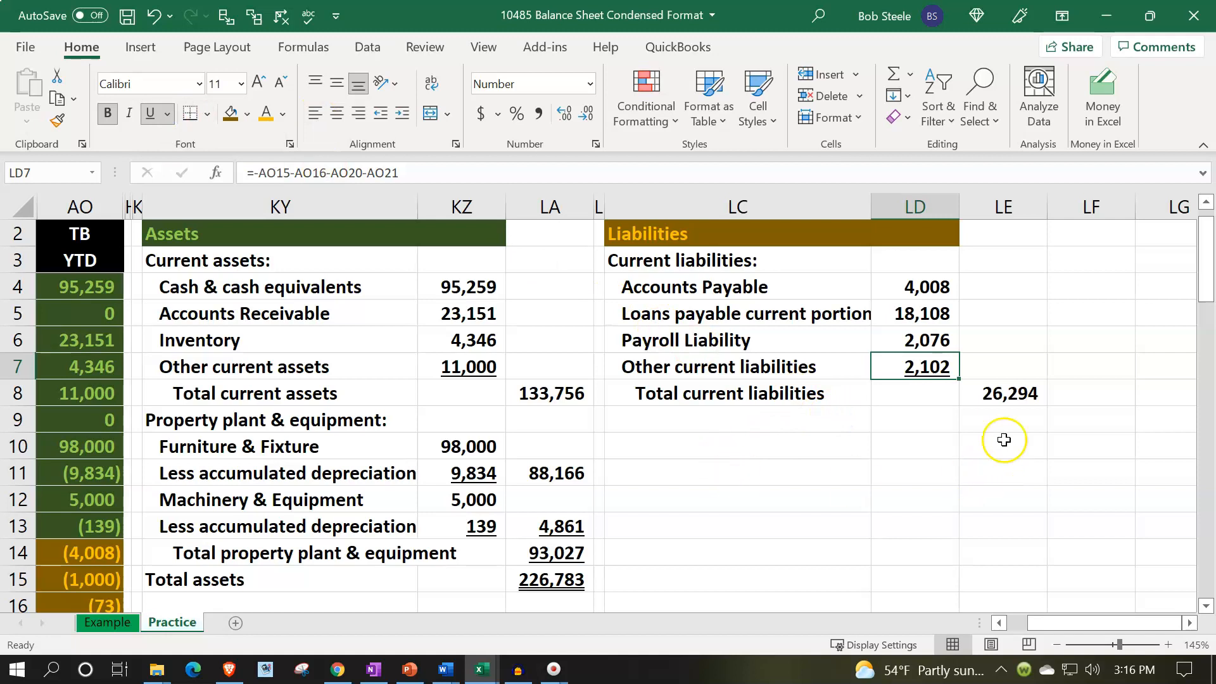
Select the trial balance liability balances AO14 through AO21 to check their total against the balance sheet.
scroll(617, 525, down, 3)
click(348, 463)
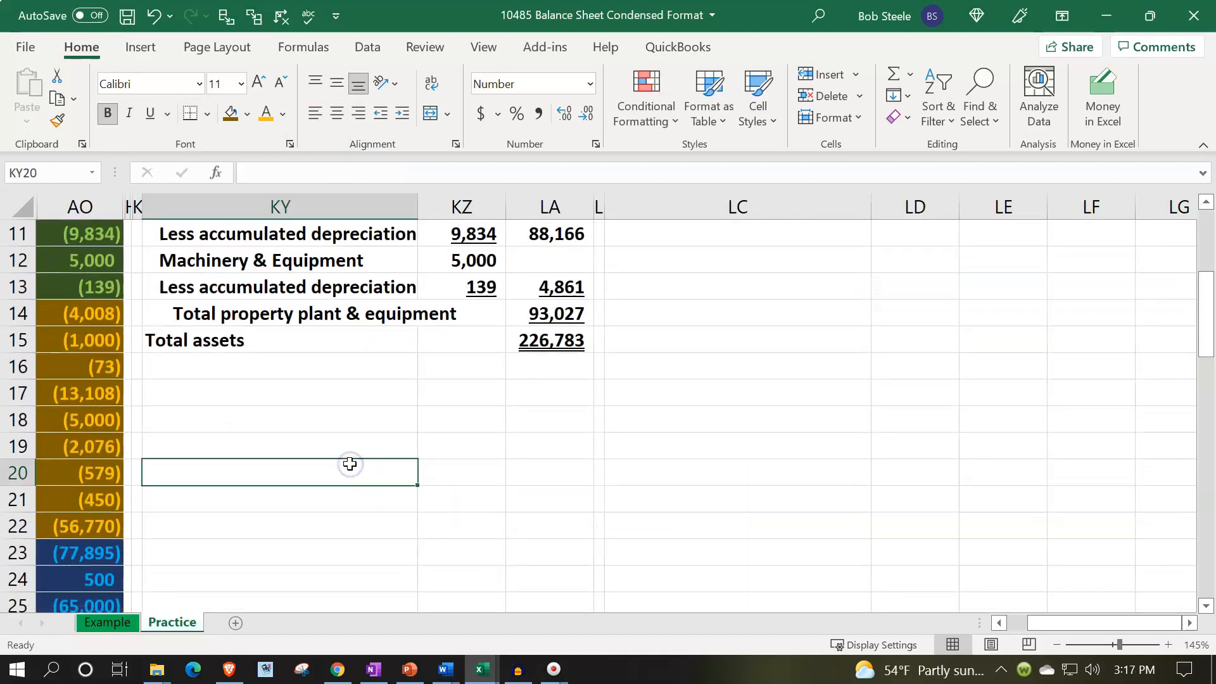
key(ctrl+Left)
key(ctrl+Left)
drag(320, 312, 341, 493)
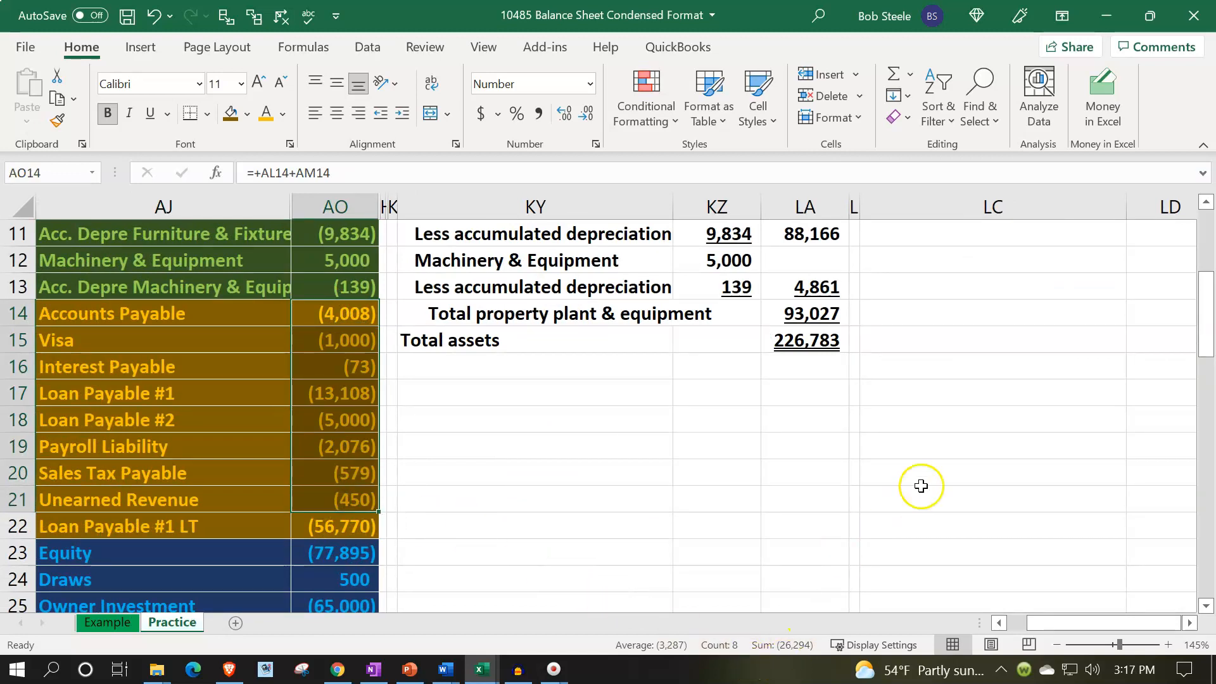
Enter the heading "Long term liabilities:" in LC9.
scroll(923, 484, up, 4)
click(1022, 392)
key(Right)
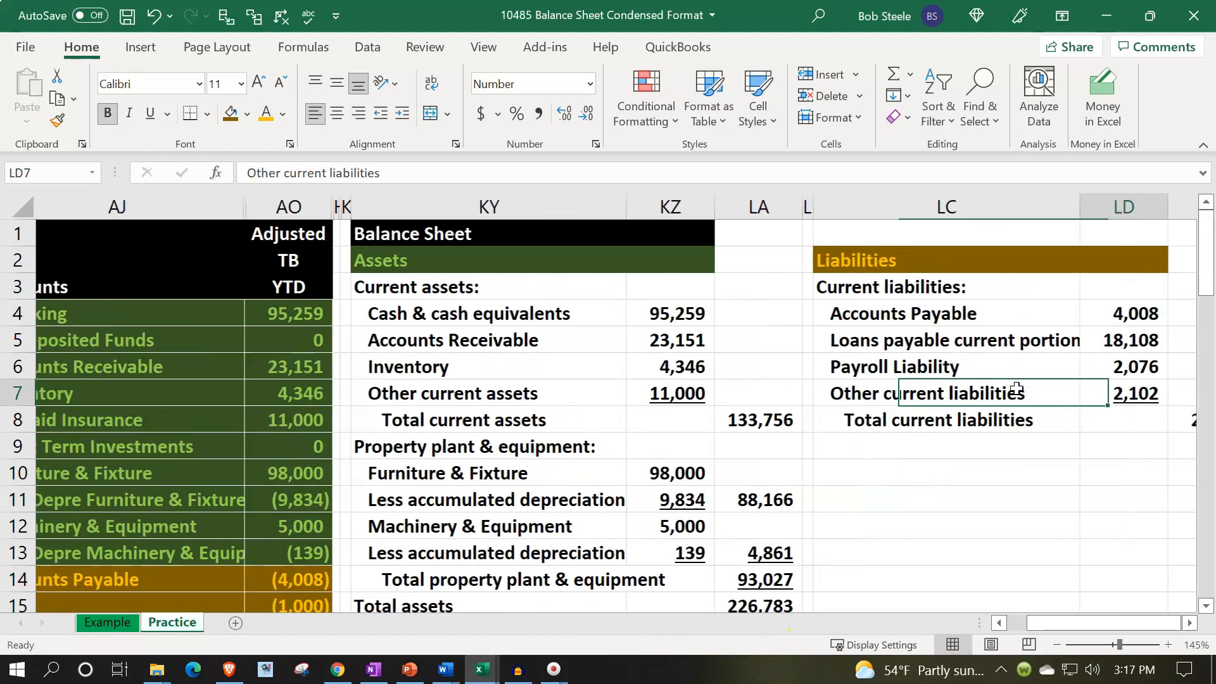
key(Right)
key(Down)
key(Down)
key(Left)
key(Left)
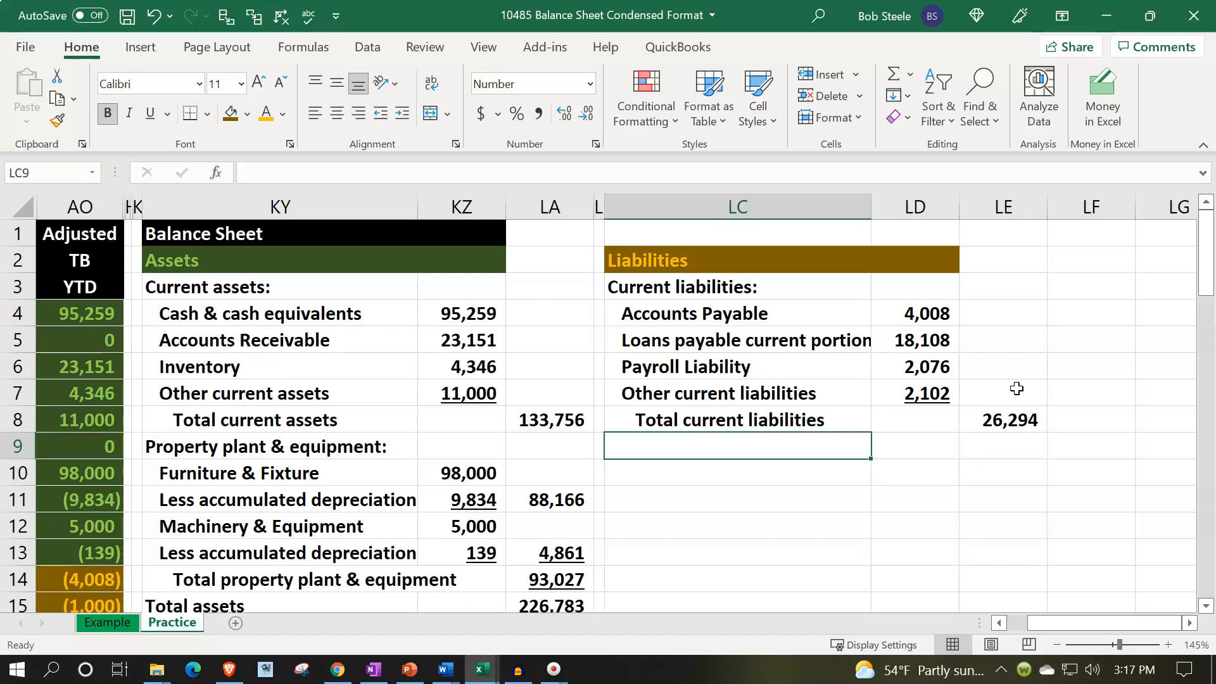
text(Long term liabilitie)
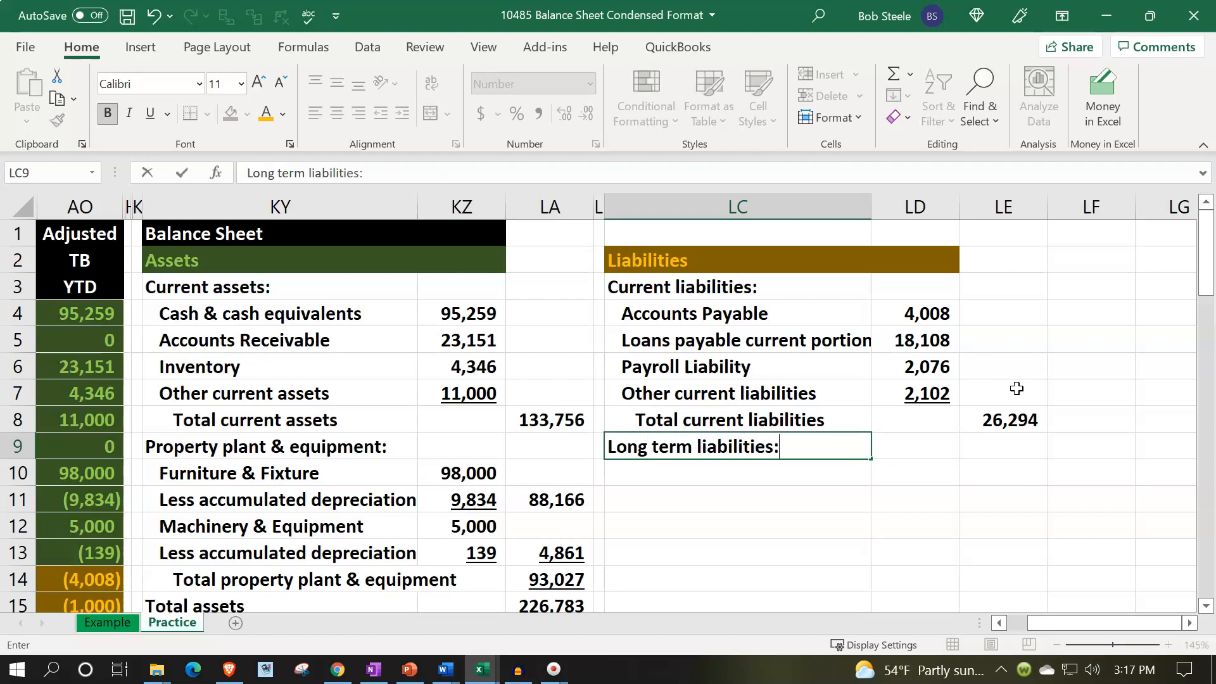
text(s:)
key(Return)
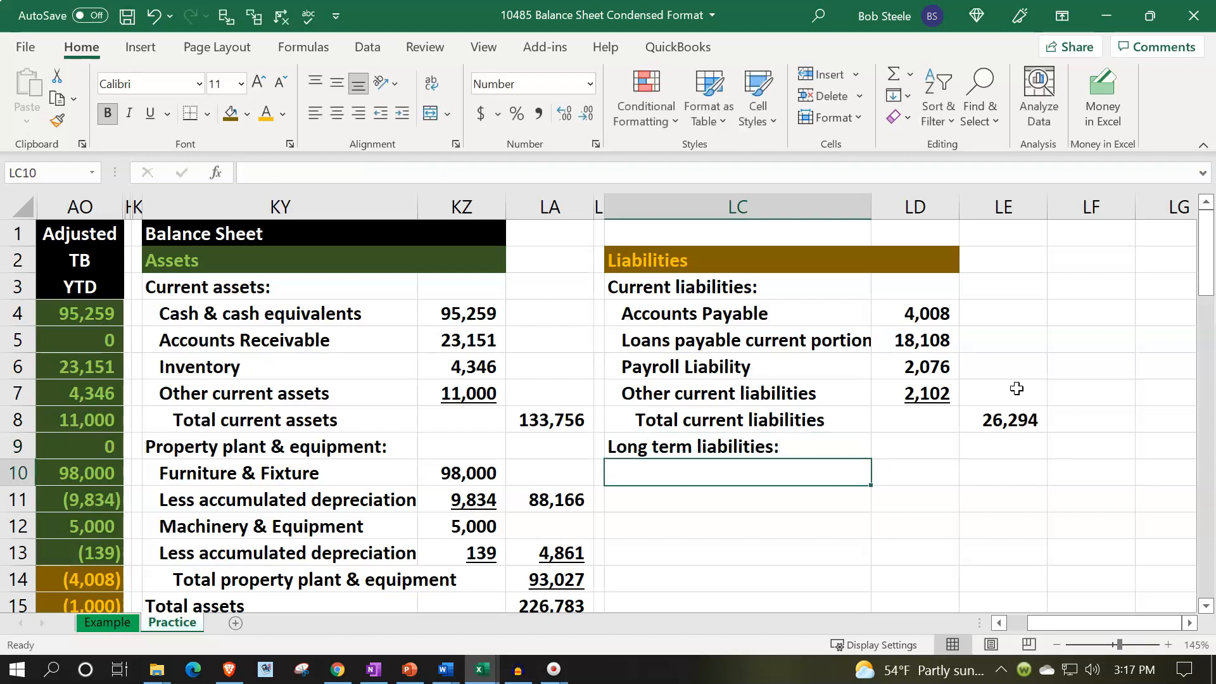
Enter the label "Loan payable long term portion" in LC10 under the long-term liabilities heading.
key(Left)
key(Left)
key(Left)
key(Left)
key(Left)
key(Left)
key(Left)
key(Left)
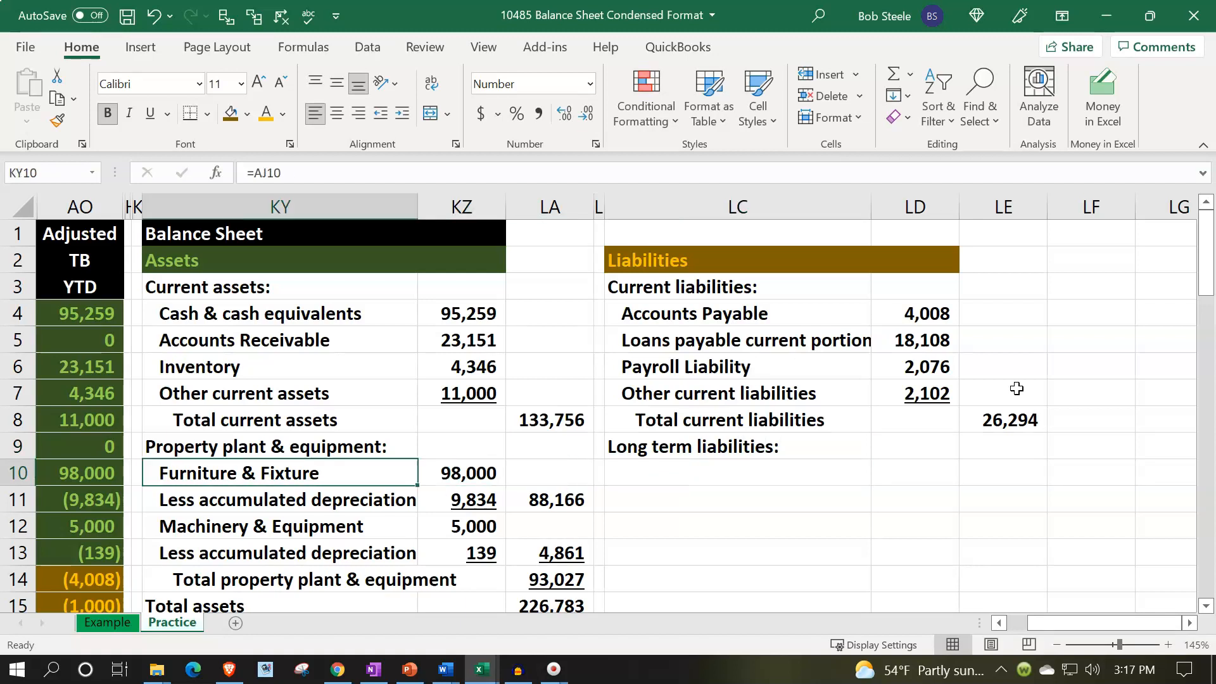
scroll(429, 561, down, 3)
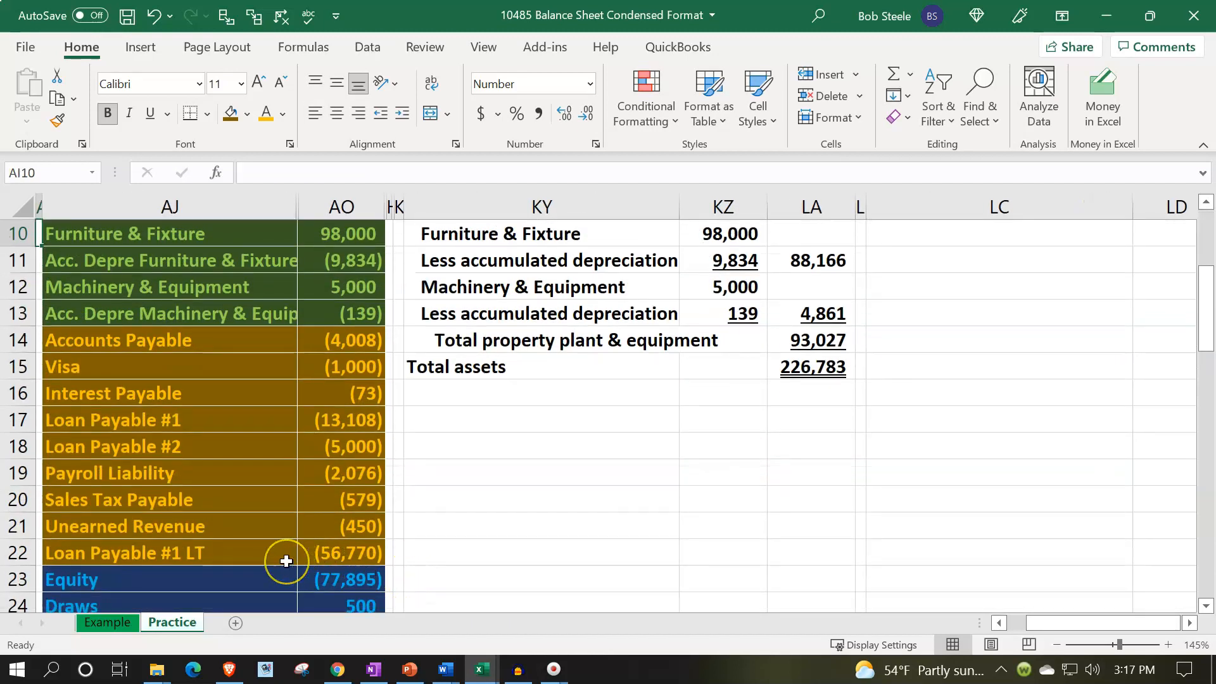
scroll(592, 553, up, 3)
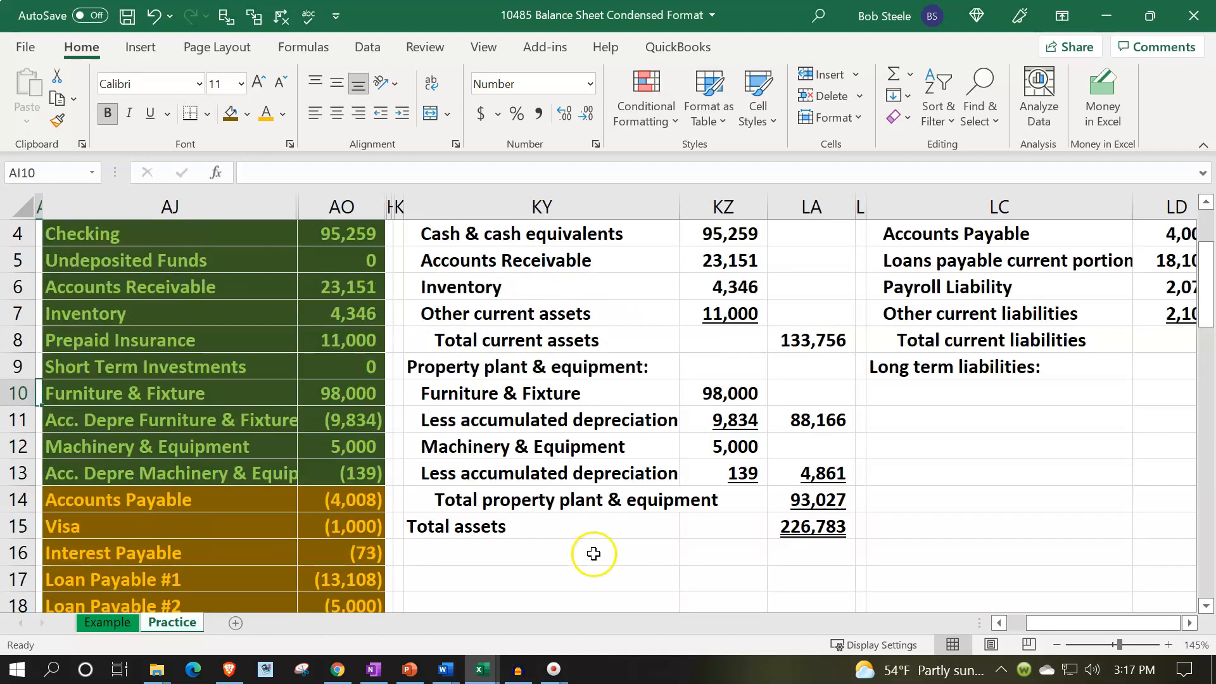
click(905, 478)
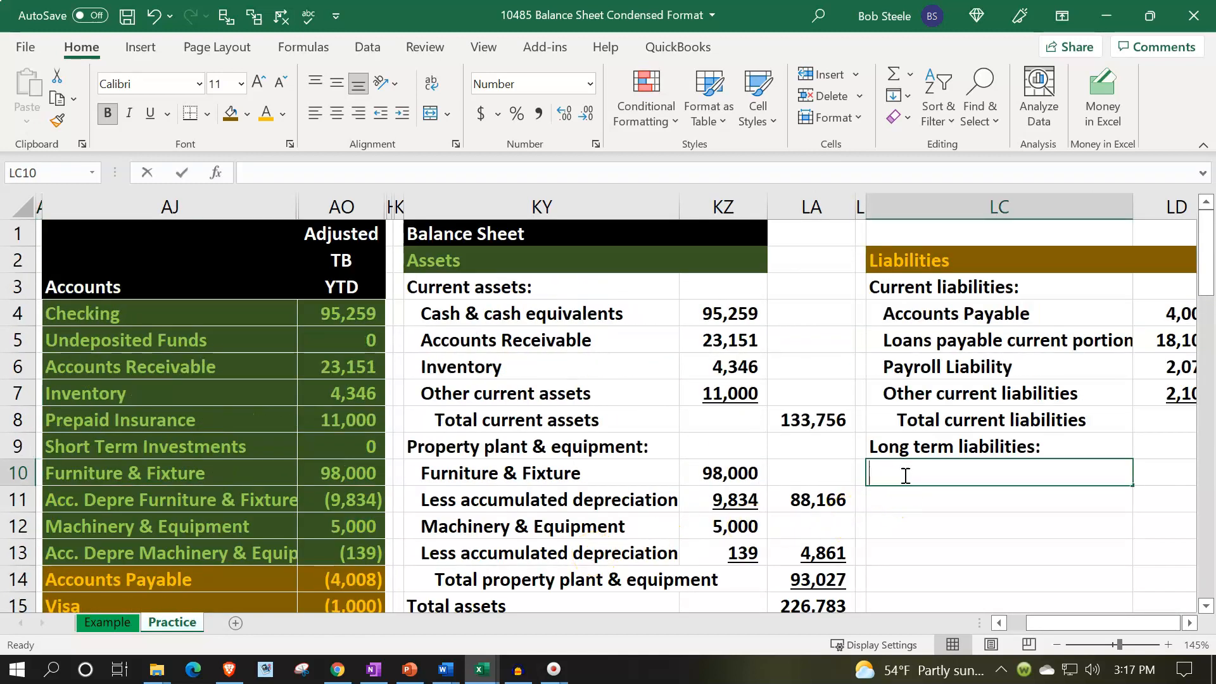
text(Loan payable long ter)
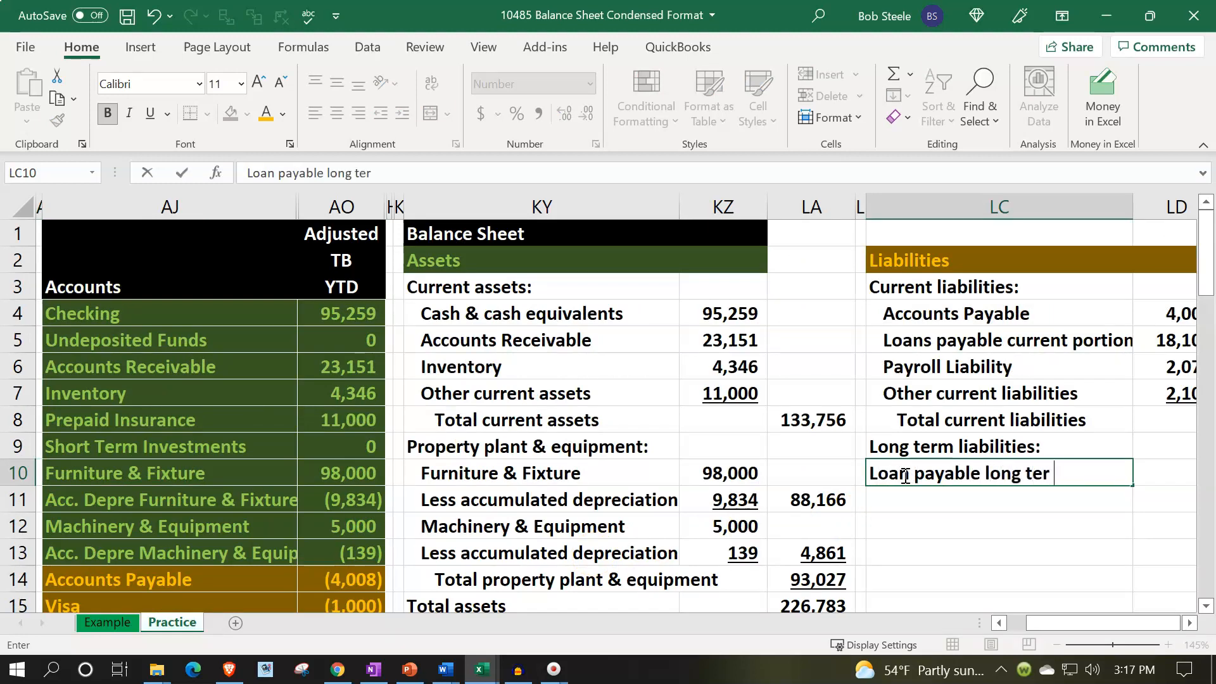
text(m portion)
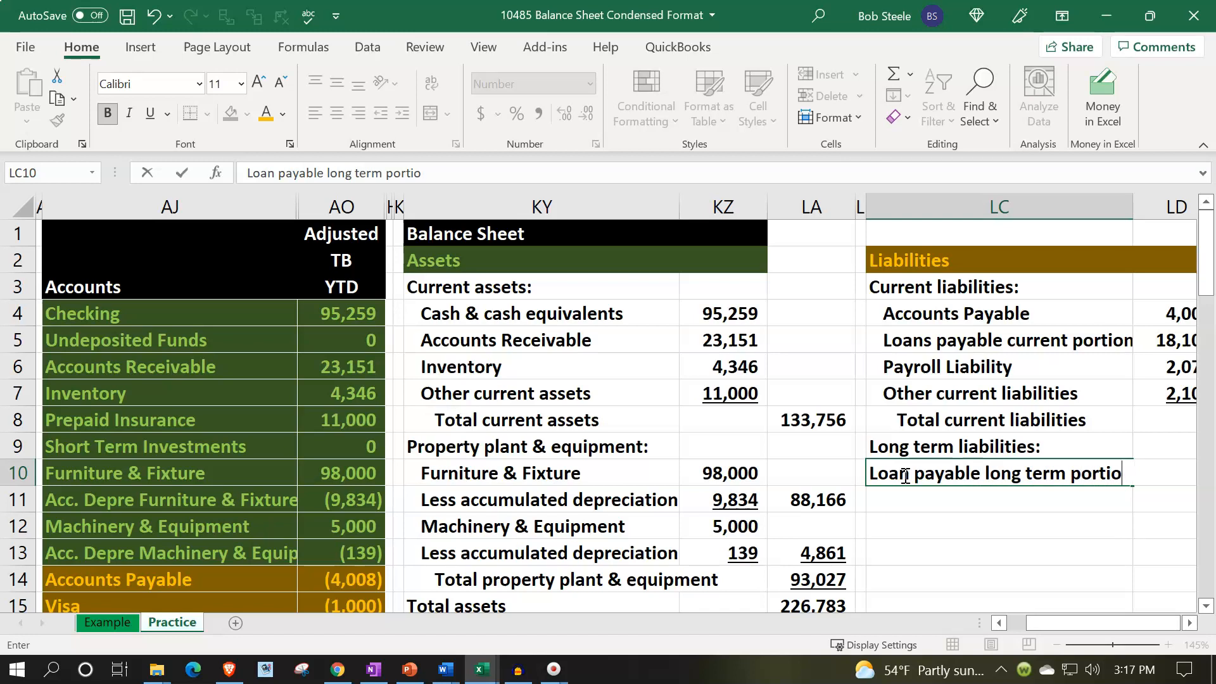
key(BackSpace)
key(BackSpace)
text(io)
key(Tab)
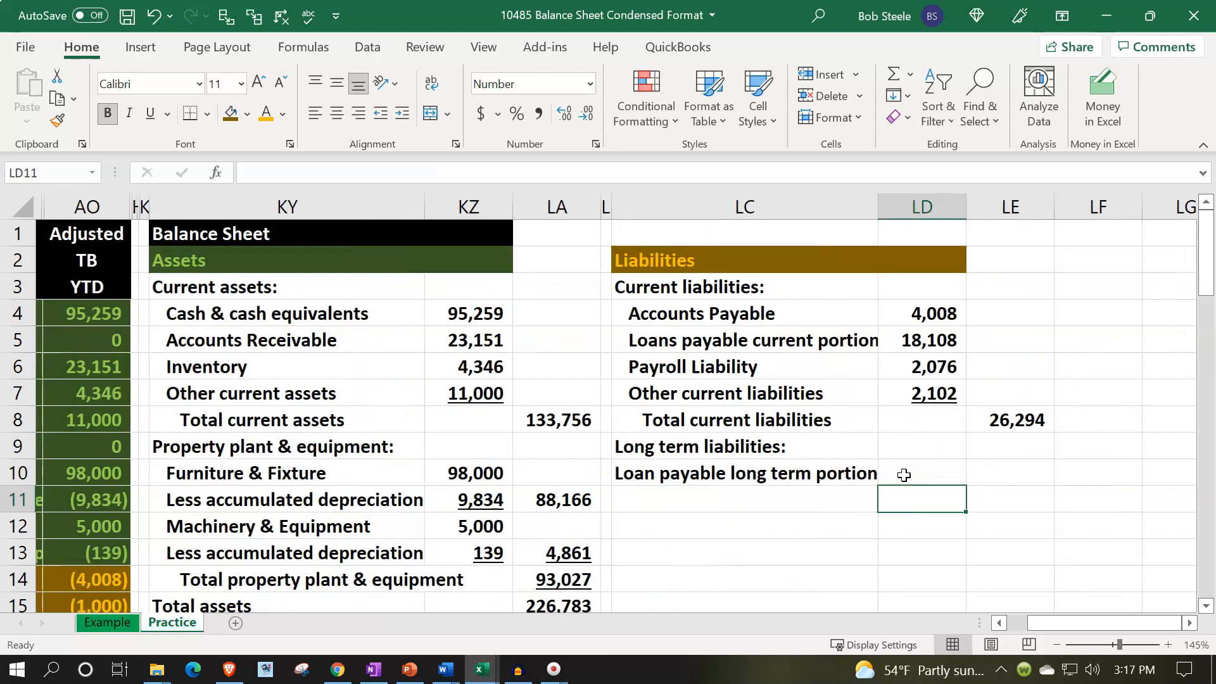
Enter a formula in LE10 linking to the negated Loan Payable #1 LT balance in AO22.
key(Tab)
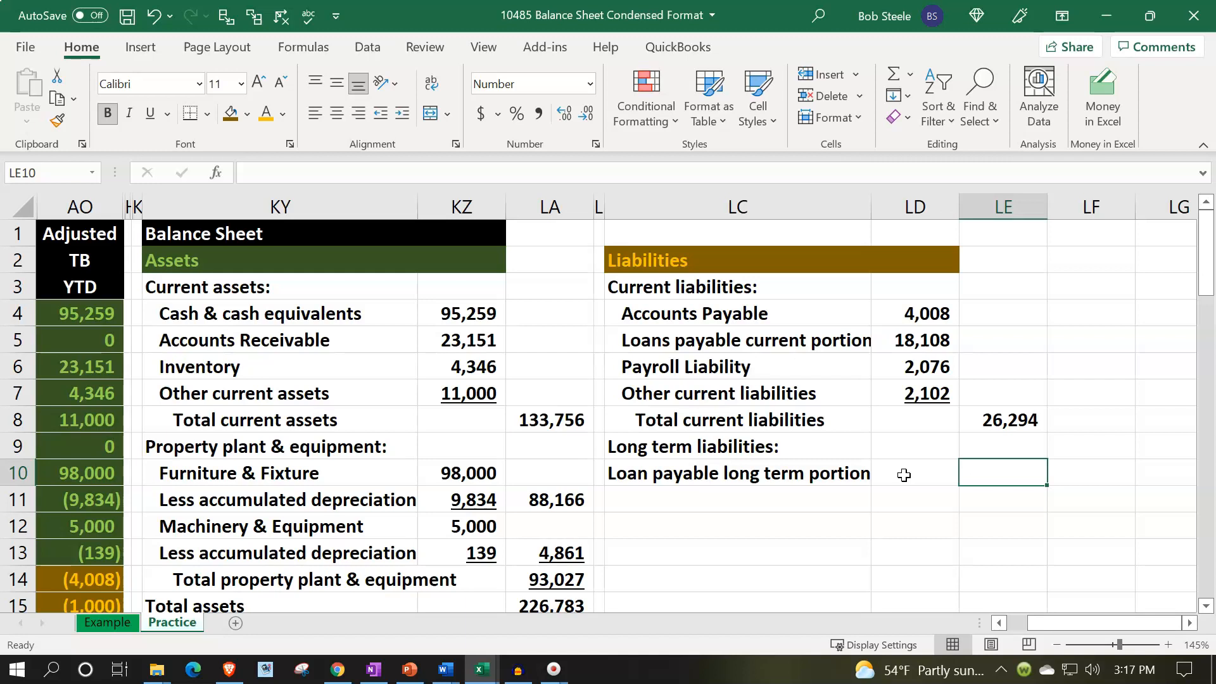
click(904, 475)
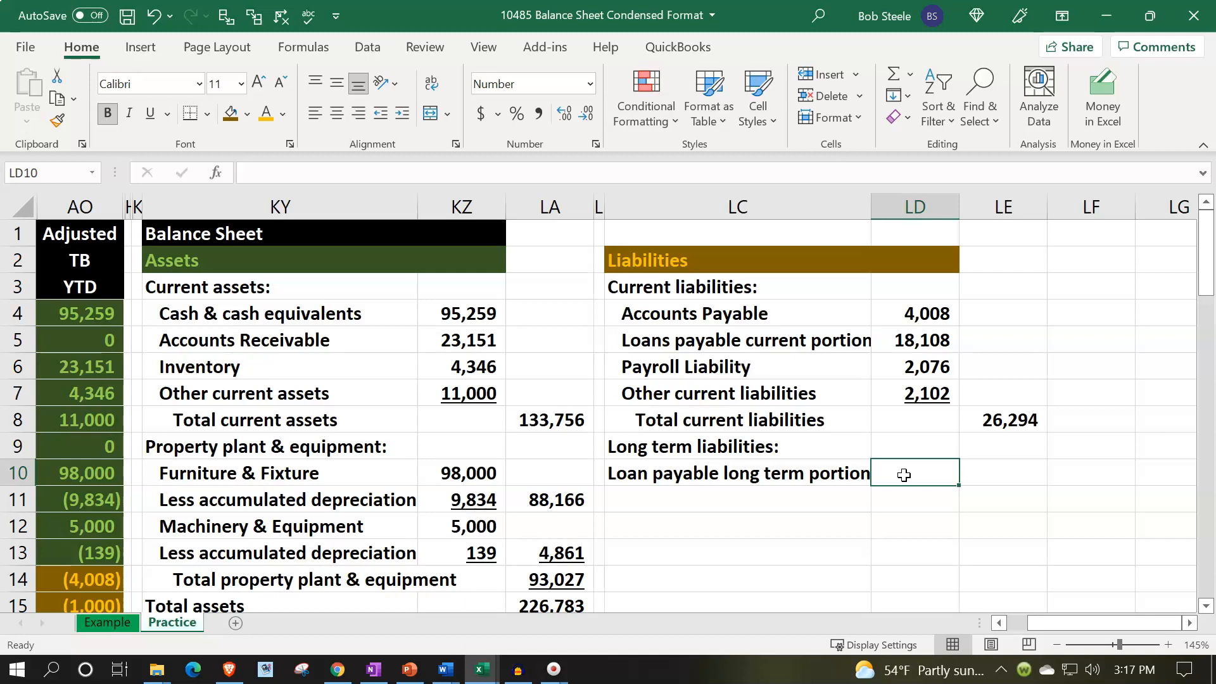
key(Right)
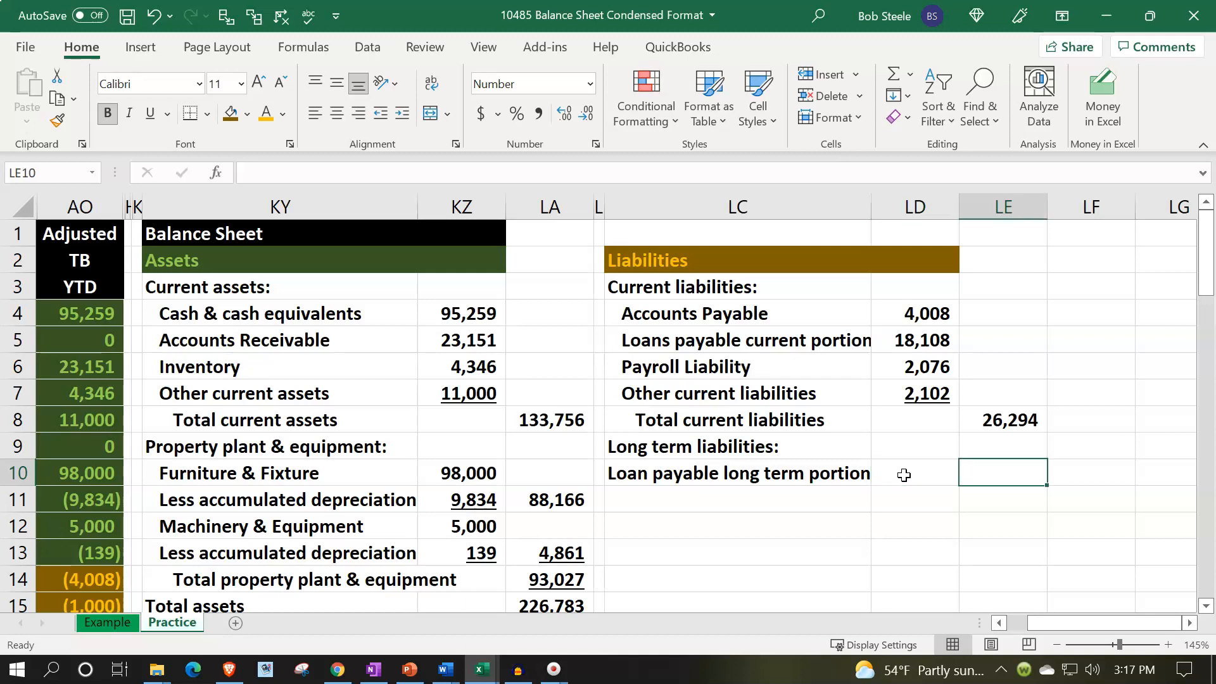
text(-)
key(Left)
key(Left)
key(Left)
key(Left)
key(Left)
key(Left)
key(Left)
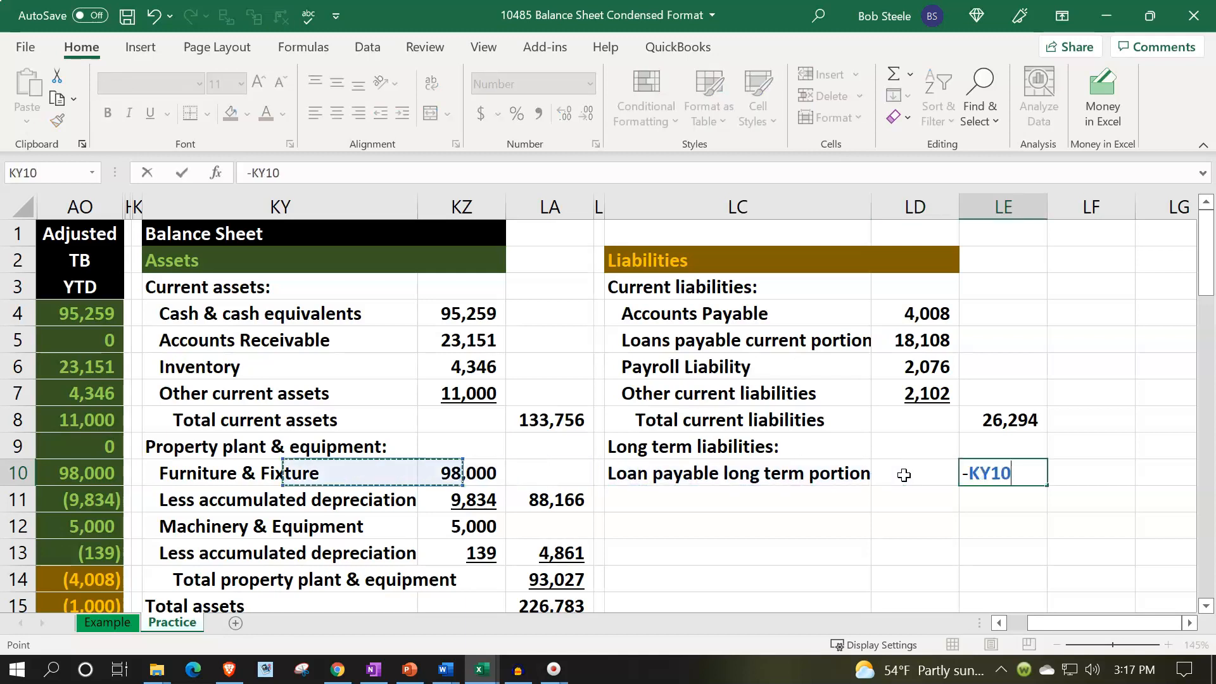
key(Left)
key(Left)
key(Left)
key(Left)
key(Down)
key(Down)
key(Down)
key(Down)
key(Down)
key(Down)
key(Down)
key(Down)
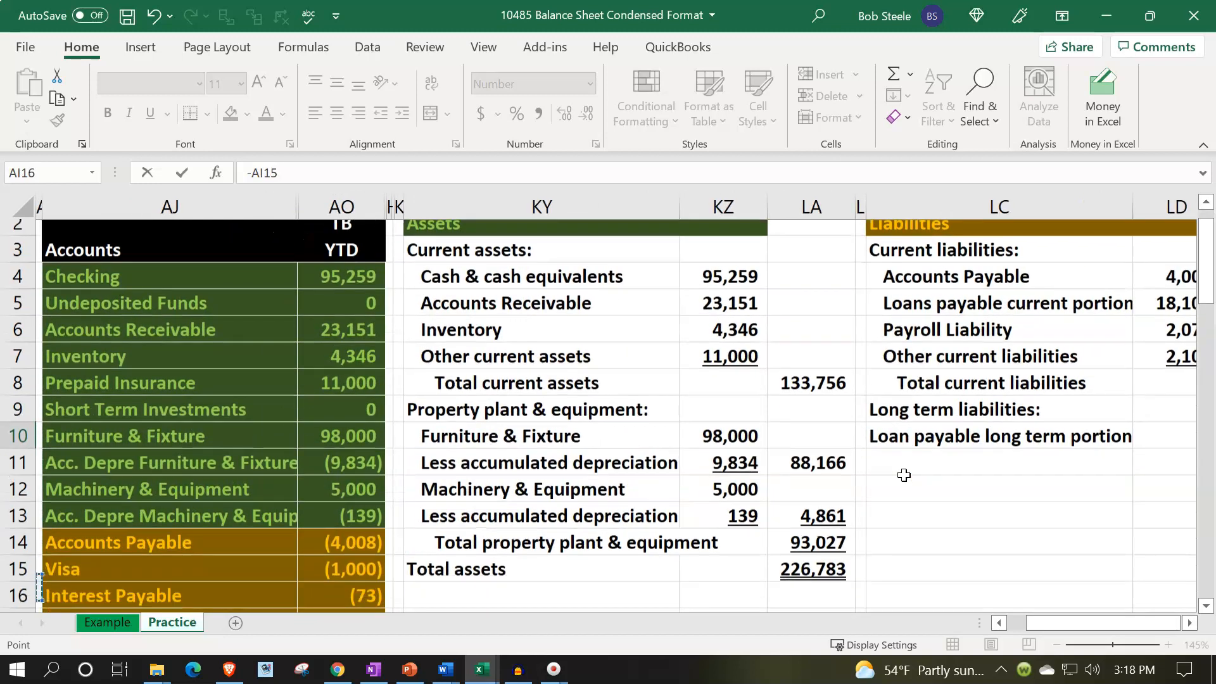
key(Down)
key(Down)
key(Down)
key(Down)
key(Down)
key(Right)
key(Up)
key(Return)
key(Up)
key(Up)
key(Up)
key(Up)
key(Up)
key(Up)
key(Up)
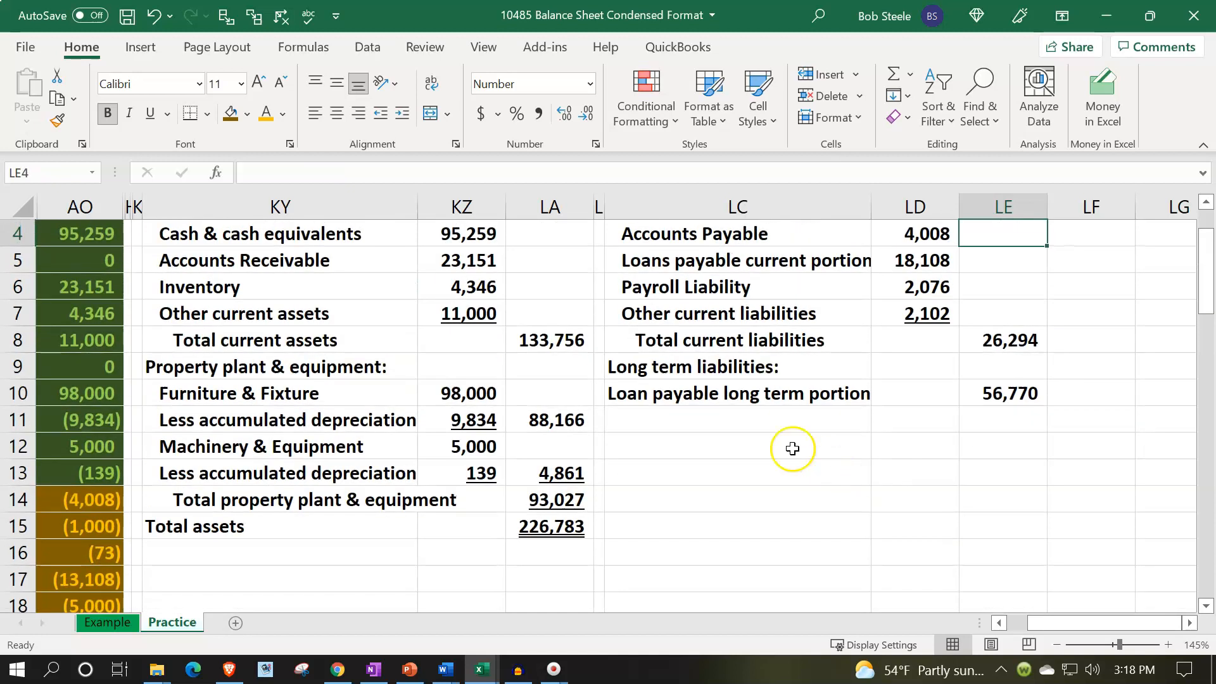
Indent the long-term loan label in LC10 and enter "Total liabilities" in LC11.
click(693, 388)
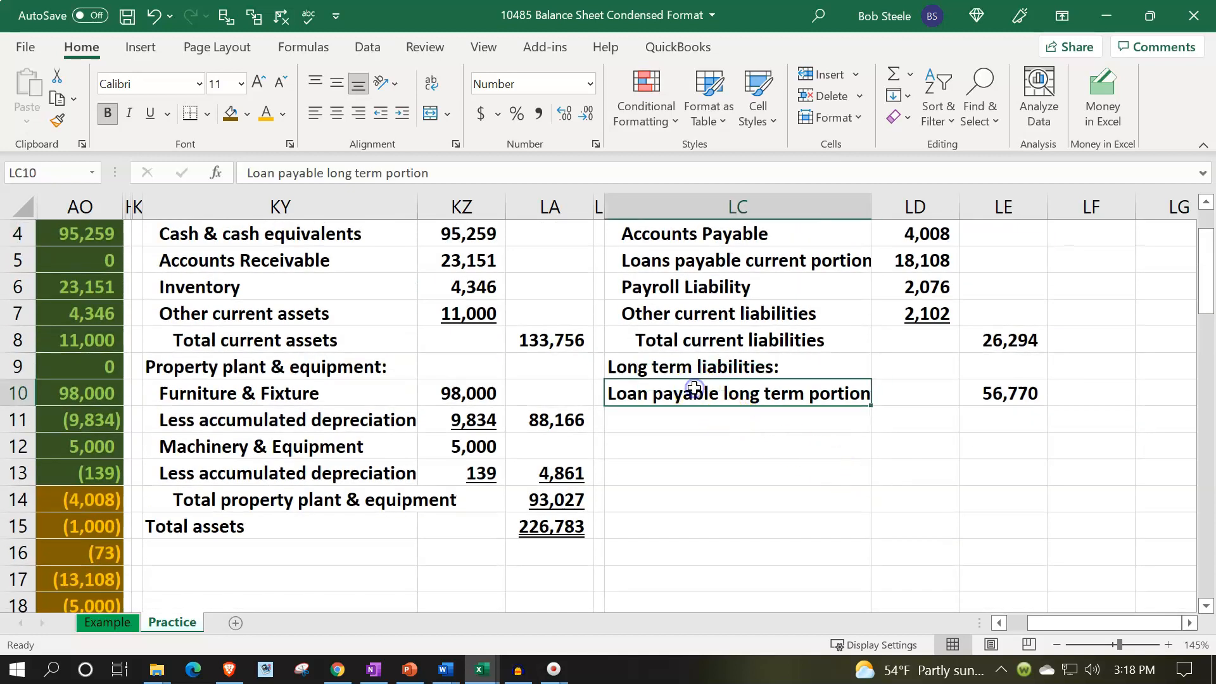
click(402, 112)
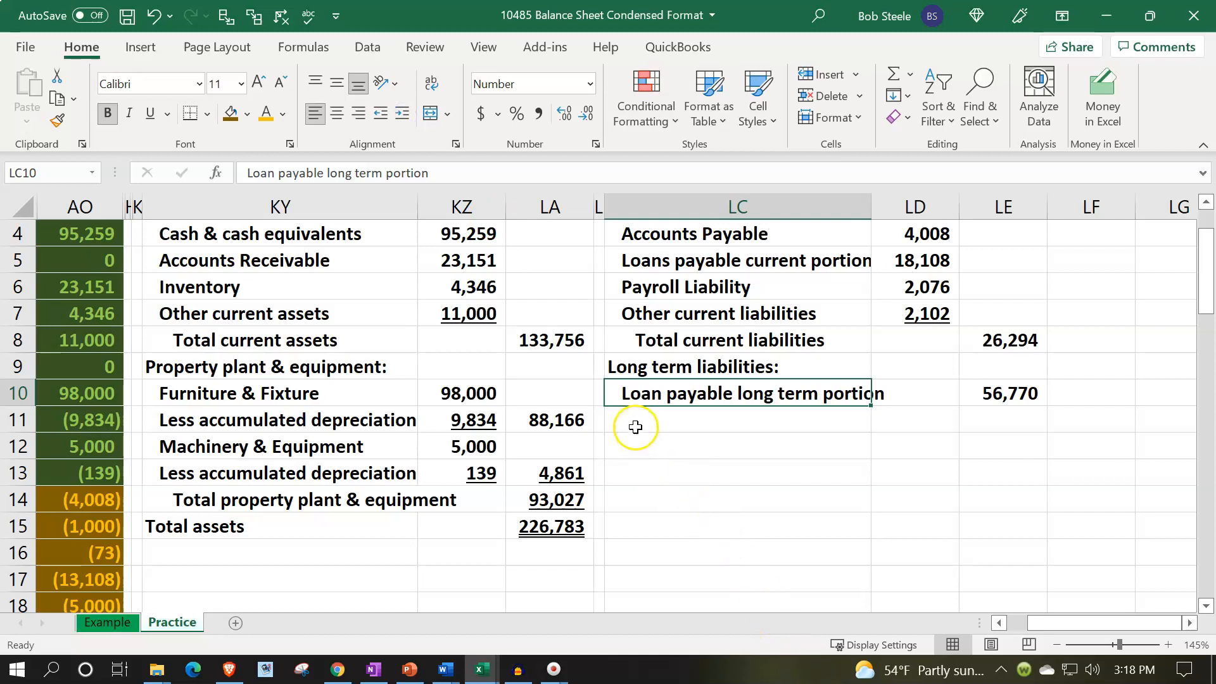
click(634, 419)
text(Total liabili)
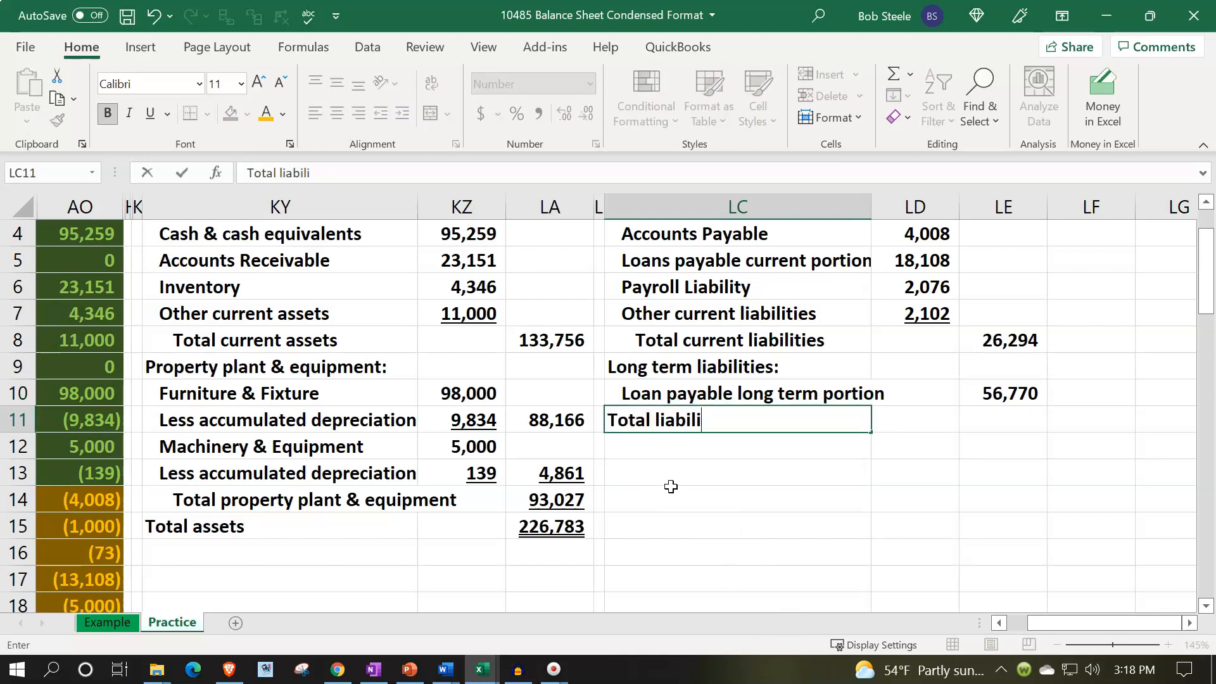
key(Tab)
key(Tab)
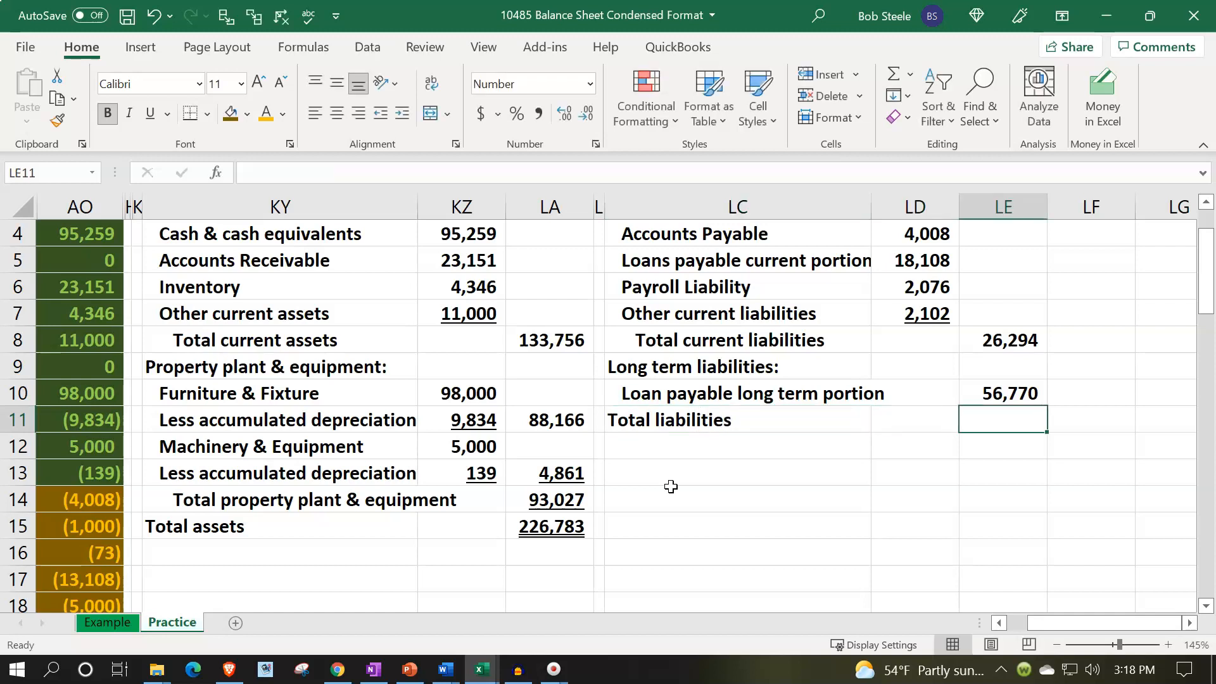
Enter a SUM formula in LE11 totalling LE8:LE10 for total liabilities.
text(=sum)
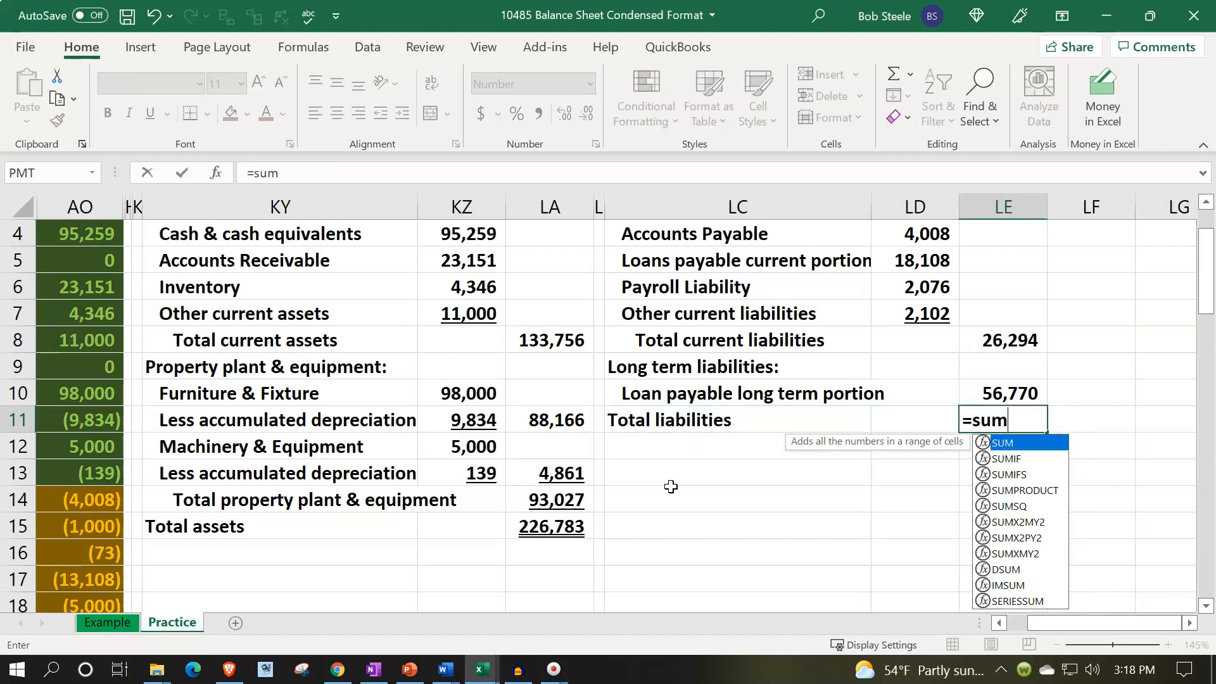
text(()
key(Up)
key(shift+Up)
key(shift+Up)
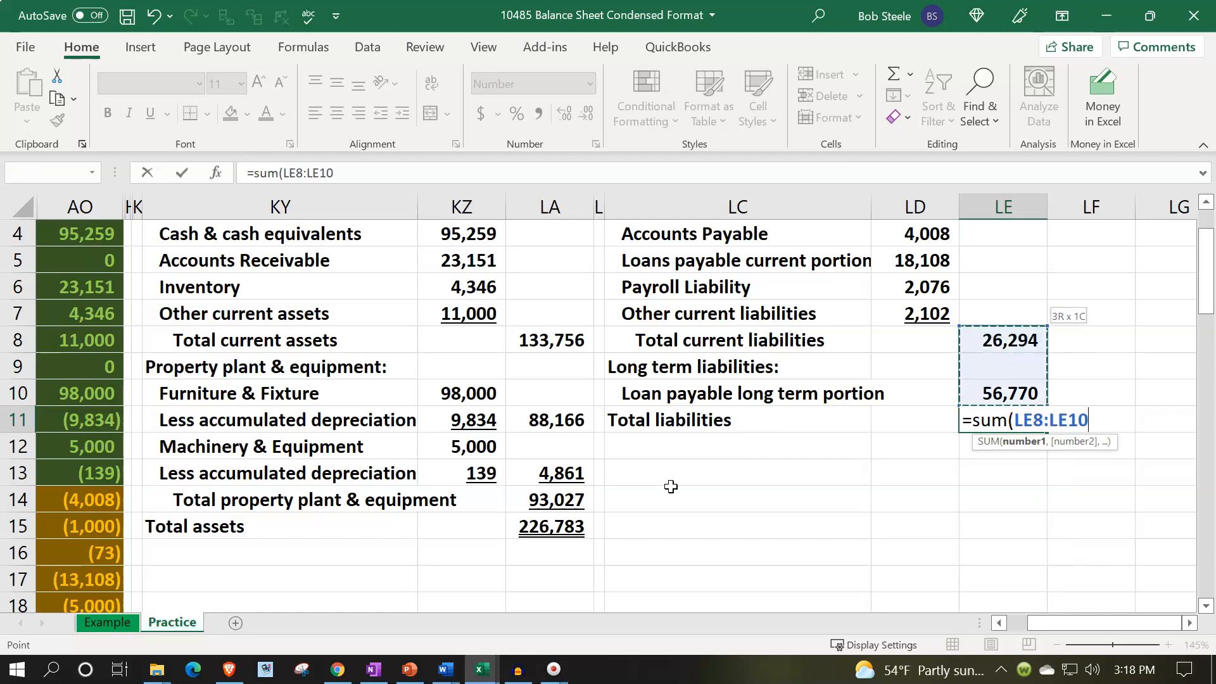
key(Return)
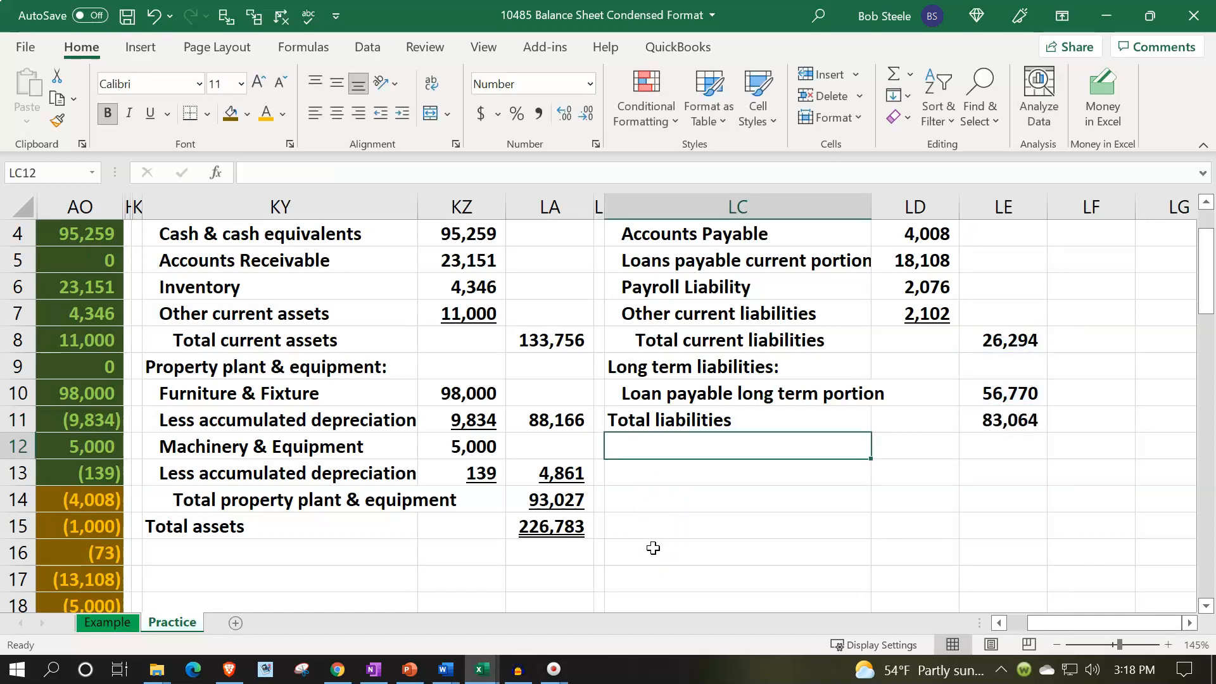
Select the trial balance liability balances AO14 through AO22 to check their total against total liabilities.
key(Left)
key(Left)
key(Left)
key(Left)
key(Left)
key(Left)
key(Left)
key(Left)
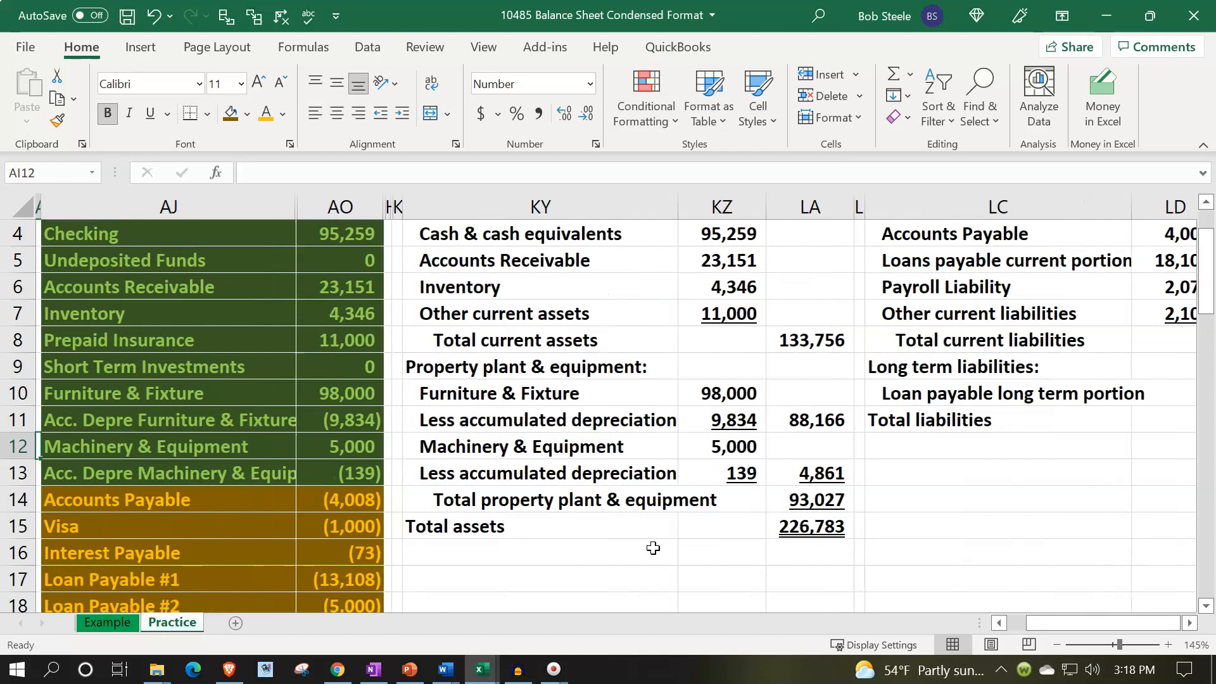
scroll(653, 548, down, 2)
drag(349, 345, 333, 553)
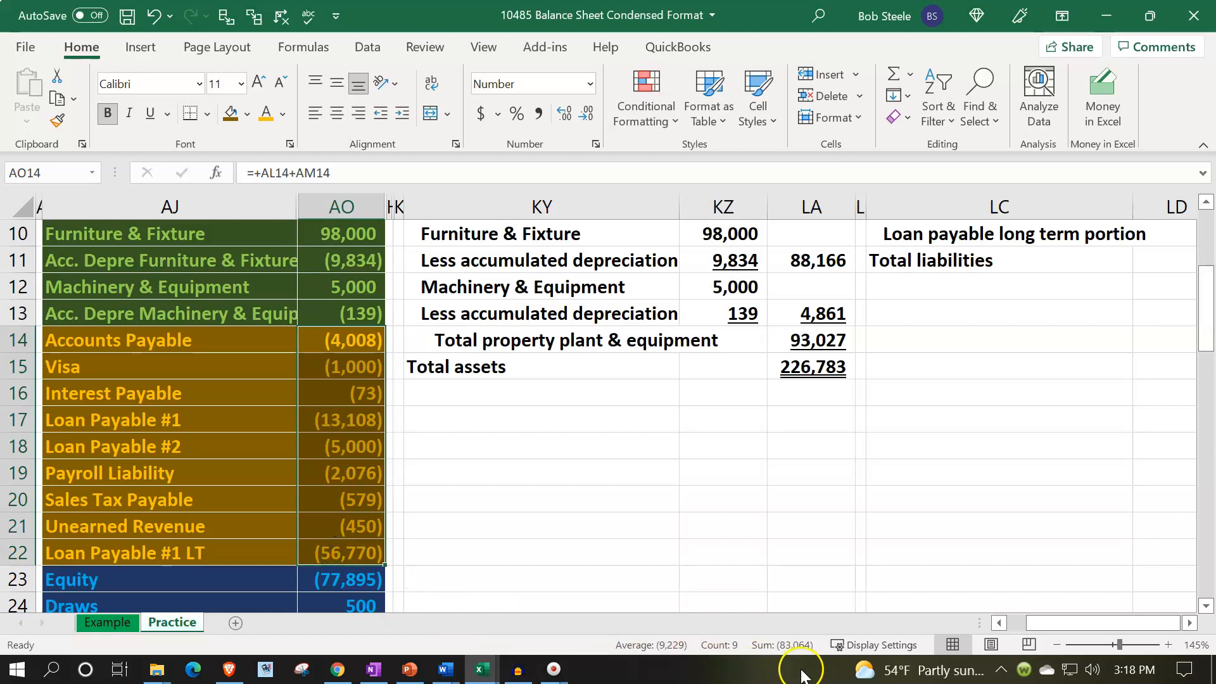
scroll(942, 482, up, 2)
Apply a single underline to the long-term loan amount in LE10.
click(946, 465)
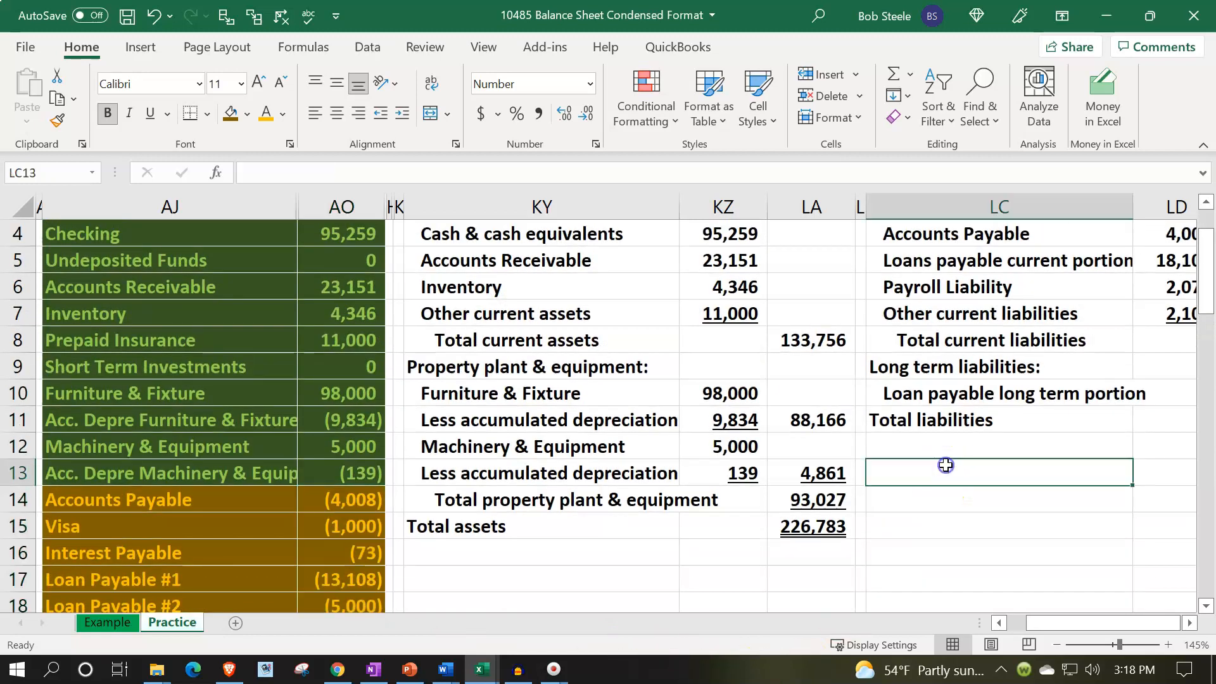
key(Right)
key(Right)
key(Up)
key(Up)
key(Up)
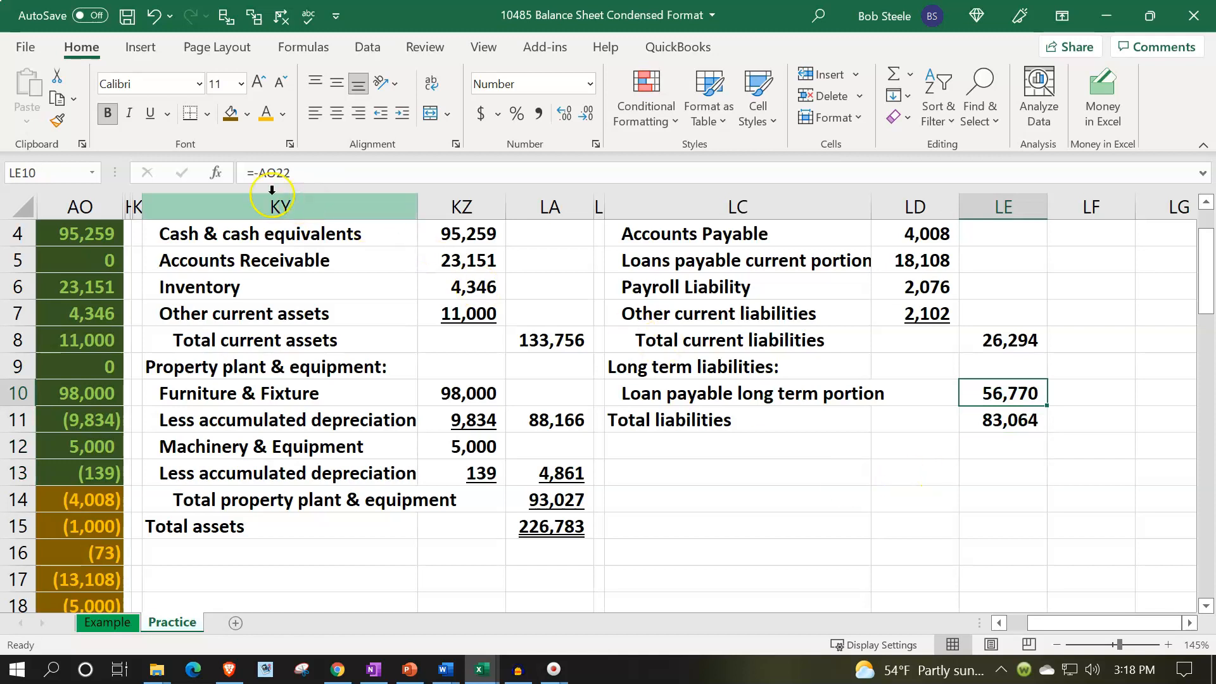
click(150, 119)
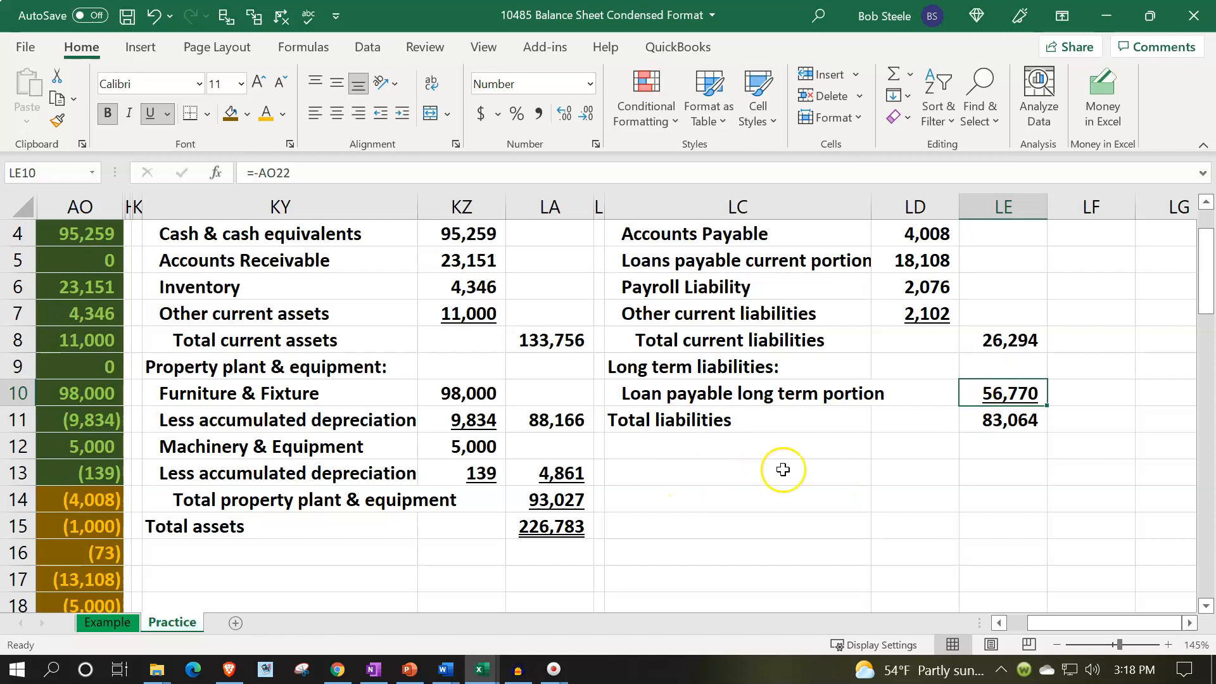
Enter the heading "Equity" in LC13.
click(643, 446)
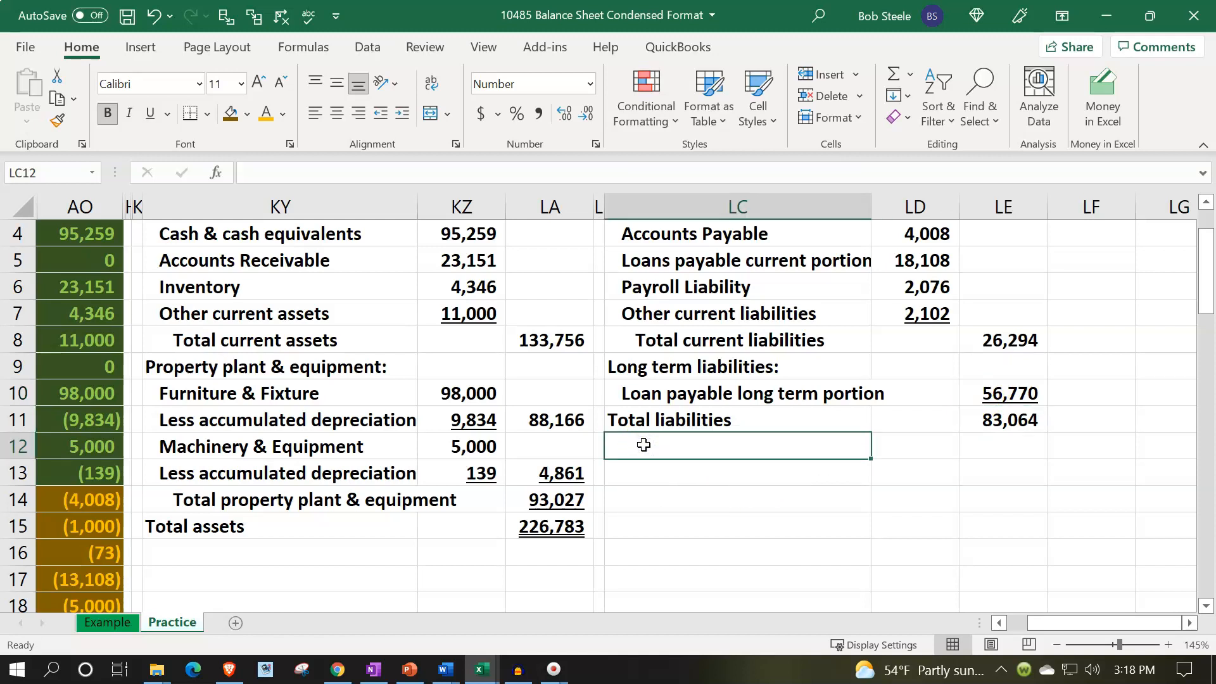
key(Return)
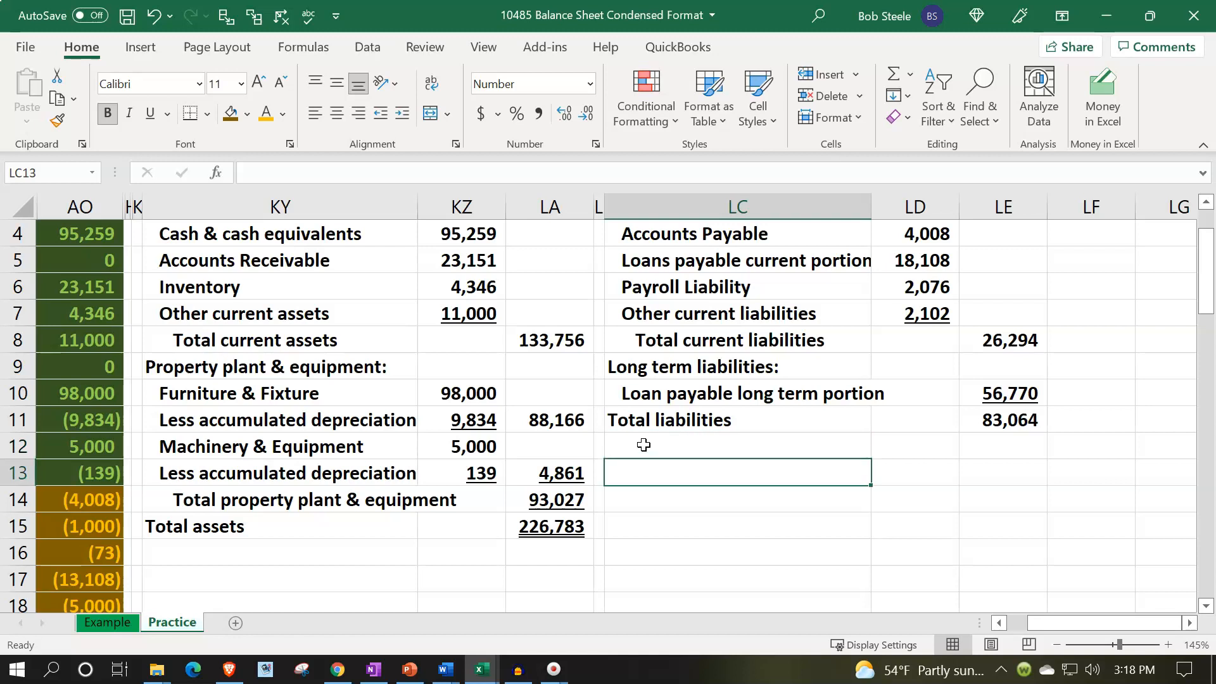
text(Equity)
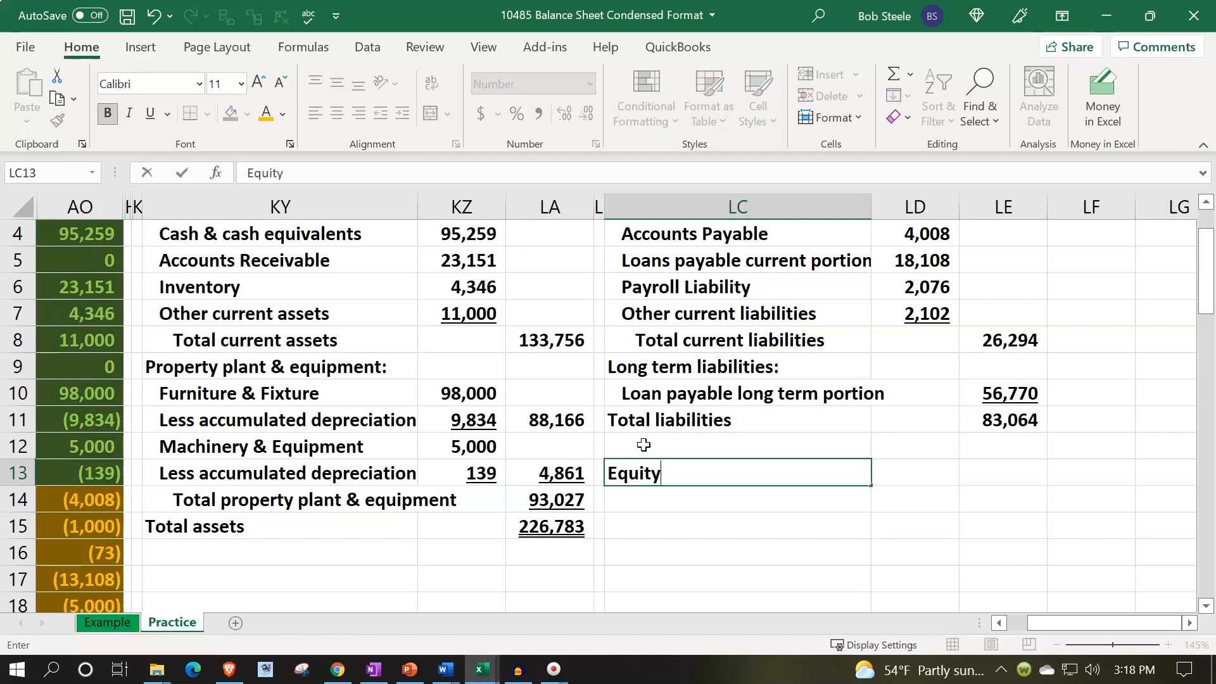
key(Up)
key(Down)
Format LC13:LE13 with a dark blue fill and light blue font colour.
key(shift+Right)
key(shift+Right)
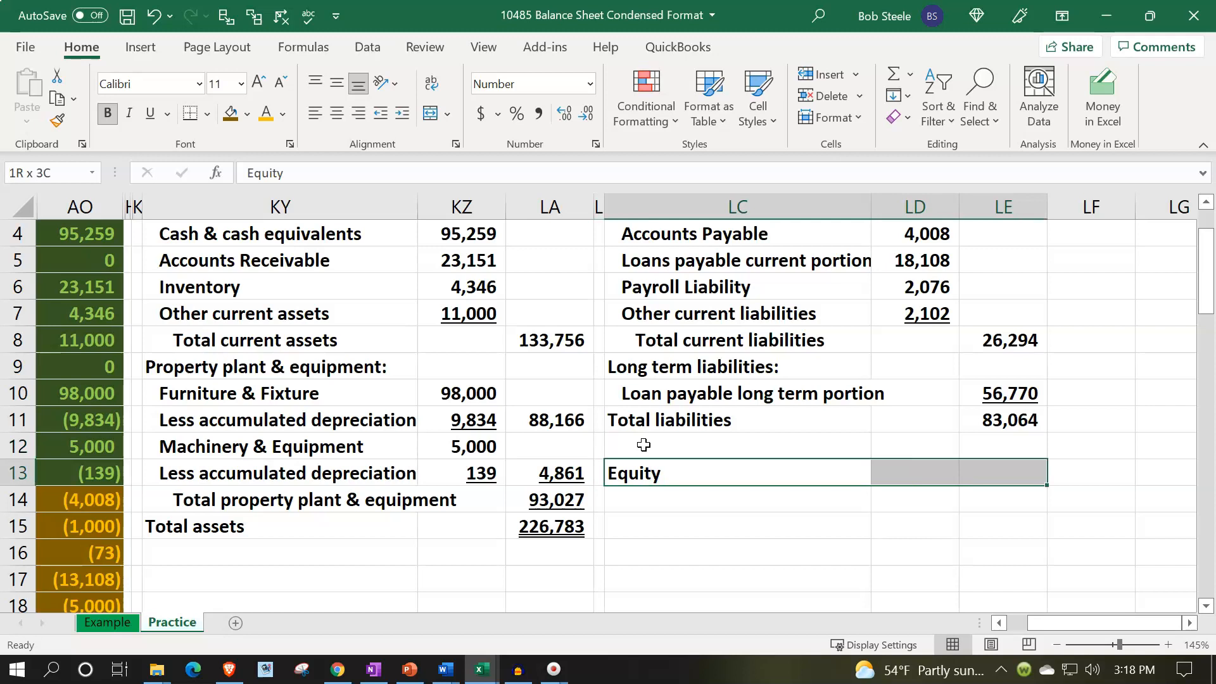
scroll(171, 579, down, 2)
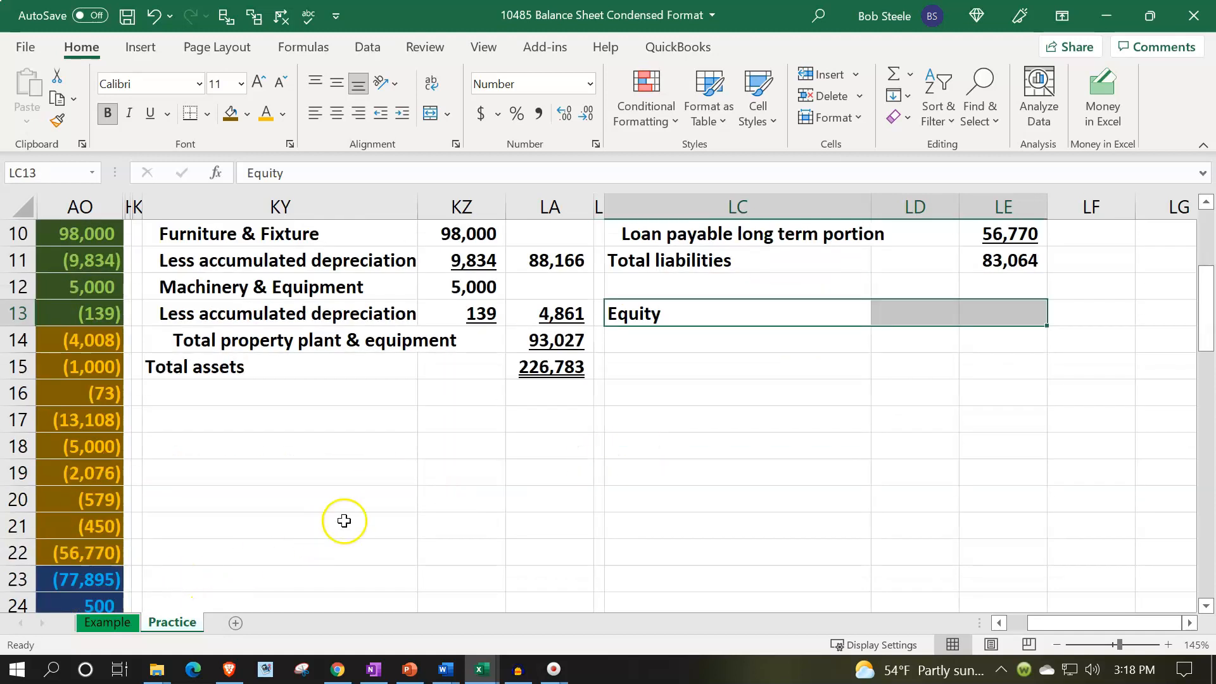
scroll(342, 518, up, 1)
click(249, 114)
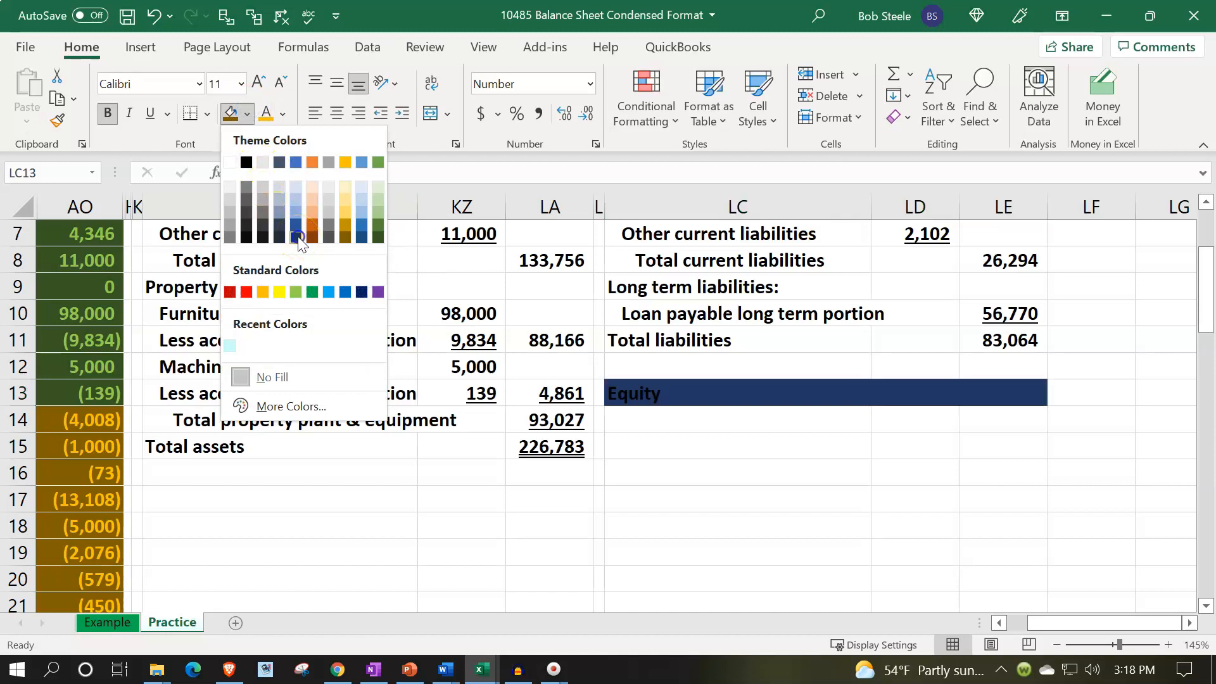
click(295, 237)
click(283, 115)
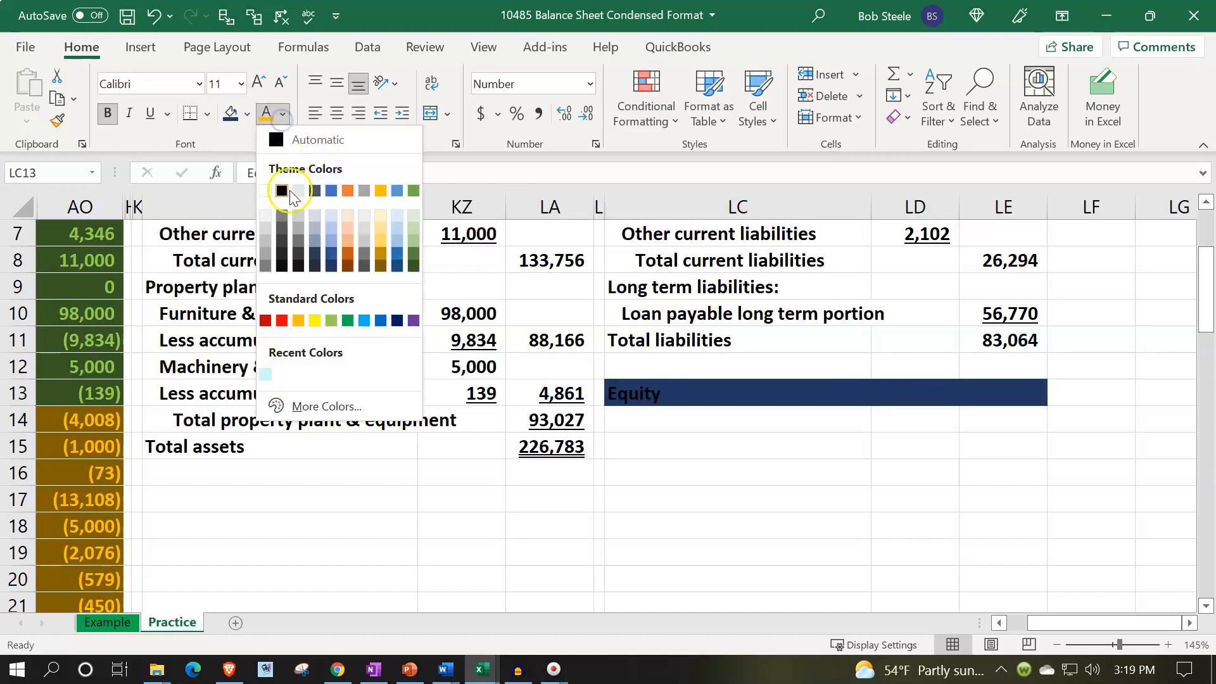
click(364, 323)
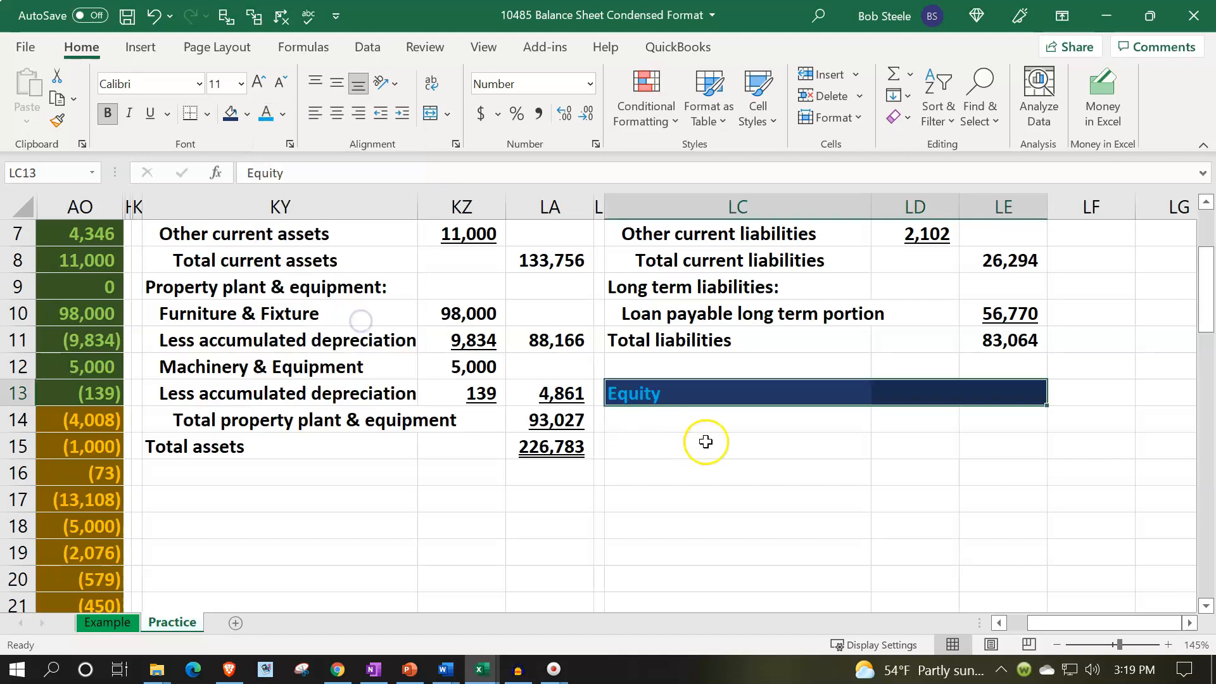
Link LC14 to the trial balance Equity account name in AJ23.
click(708, 421)
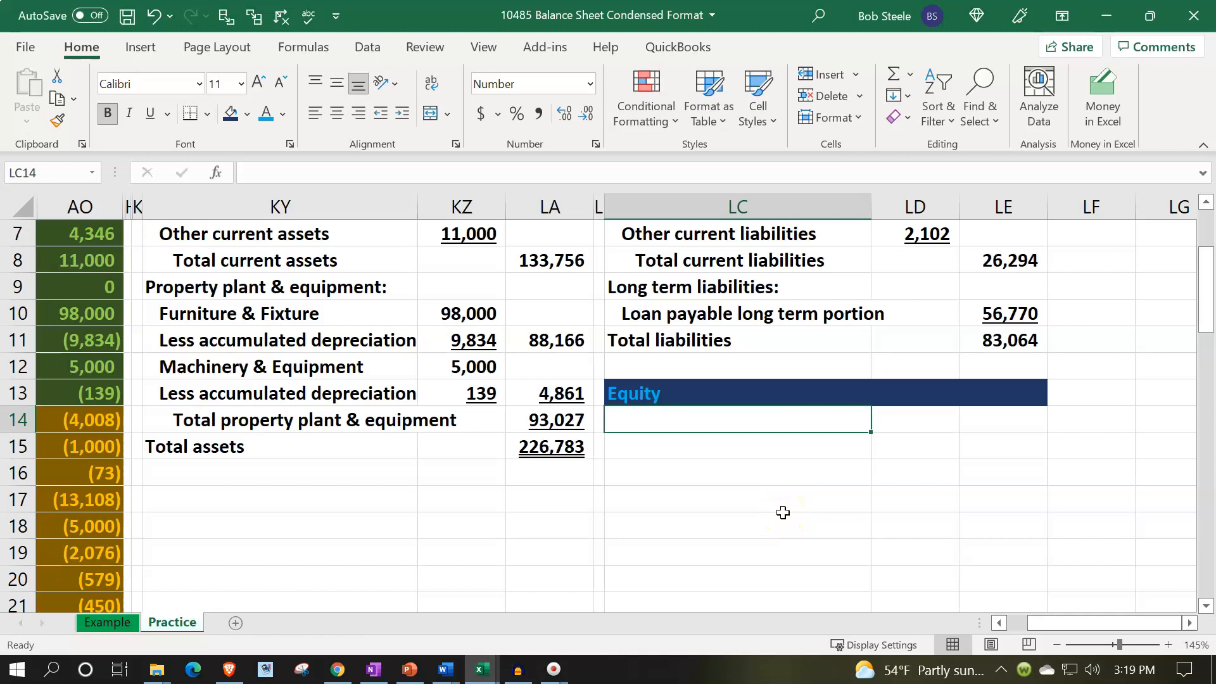
text(=)
key(Down)
key(Down)
key(Down)
key(Down)
key(Down)
key(Down)
key(Down)
key(Down)
key(Left)
key(Left)
key(Left)
key(ctrl+Left)
key(ctrl+Left)
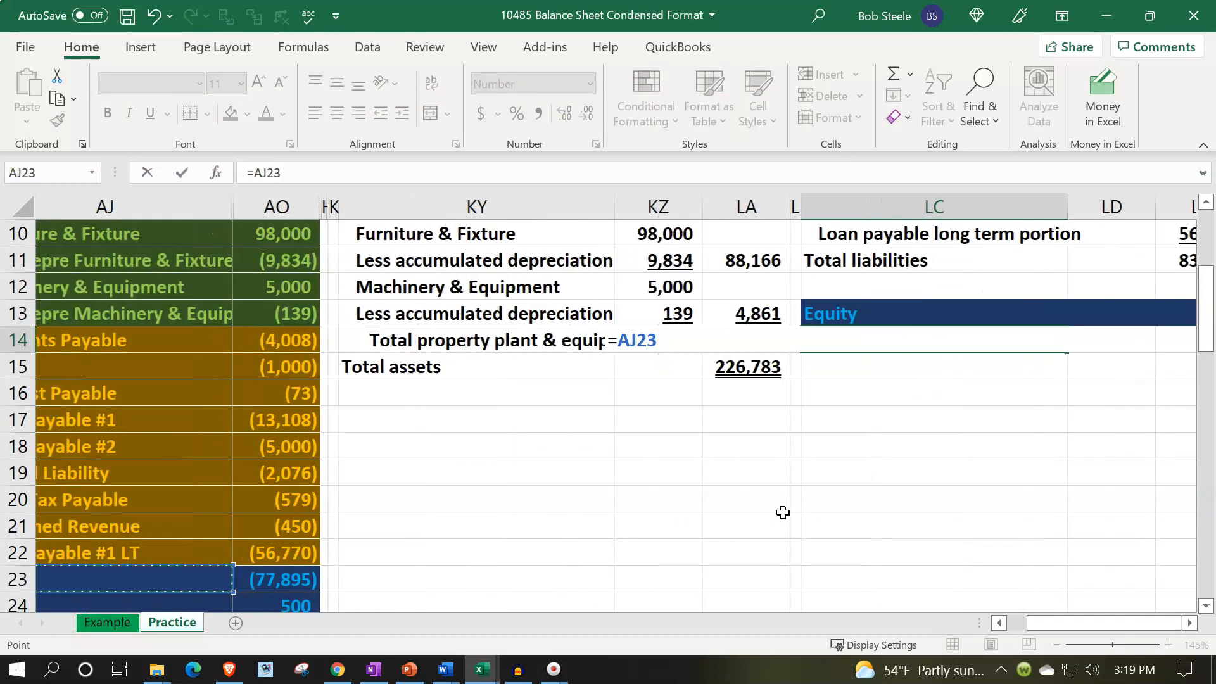
key(Down)
key(Up)
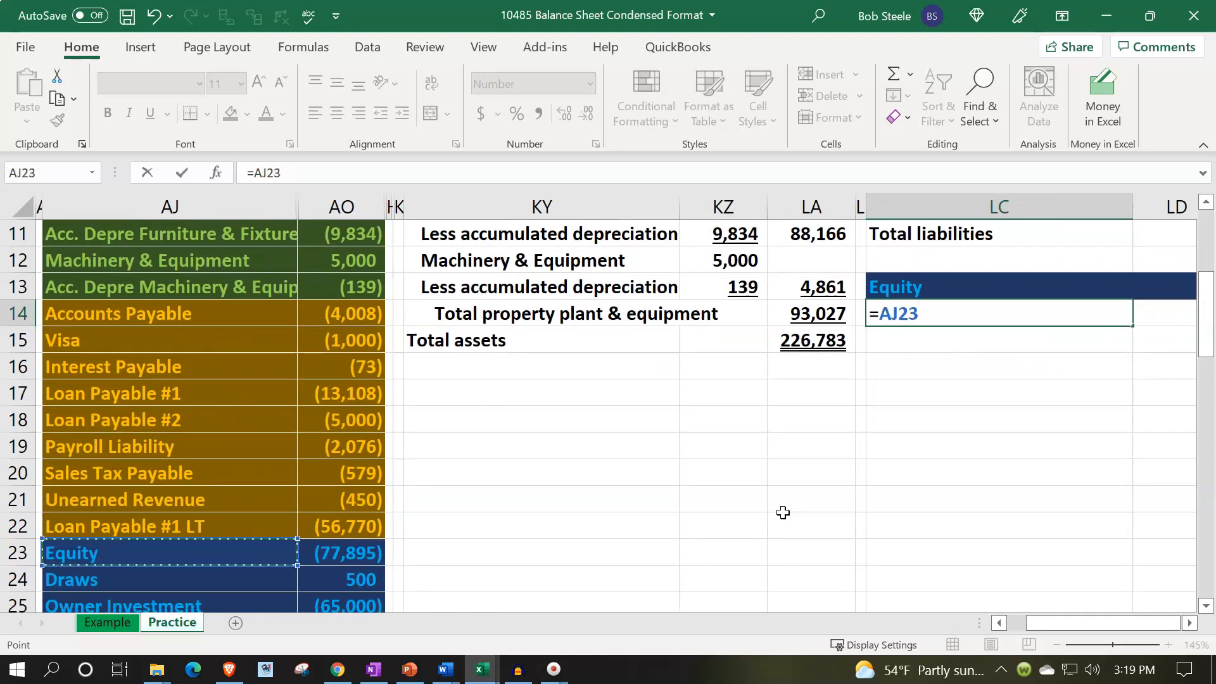
key(Return)
Enter a formula in LE14 that negates the sum of trial balance balances AO23 through AO41.
key(Right)
key(Up)
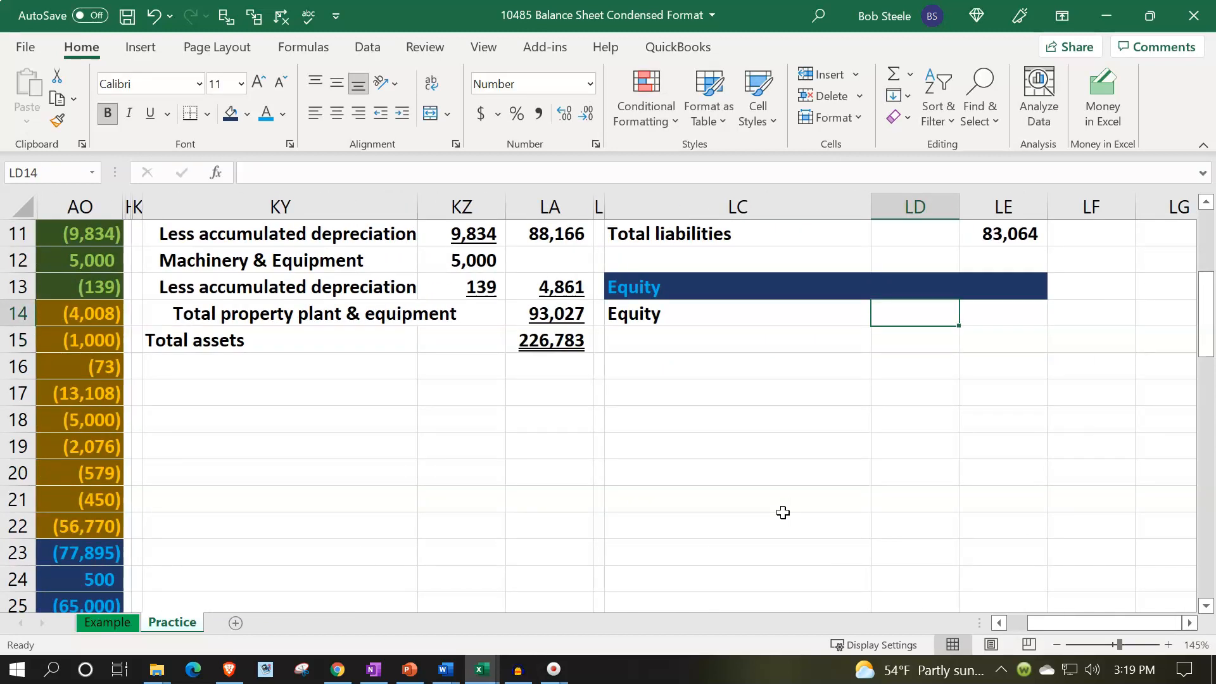
key(Right)
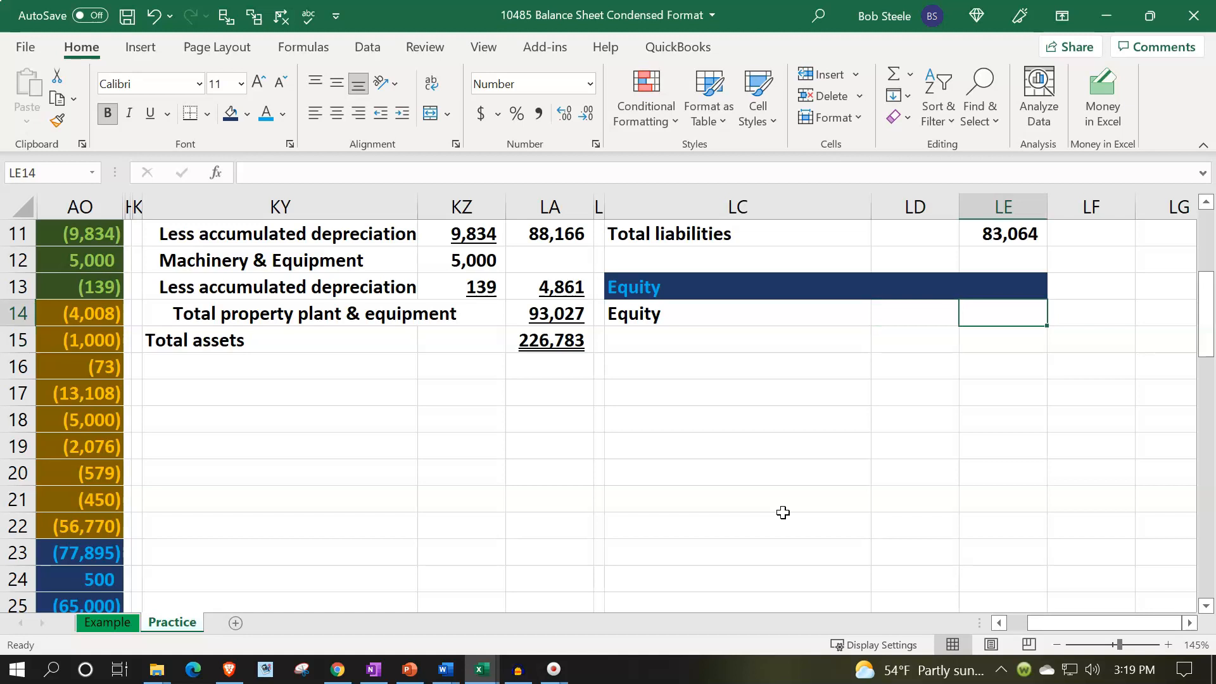
text(-sum)
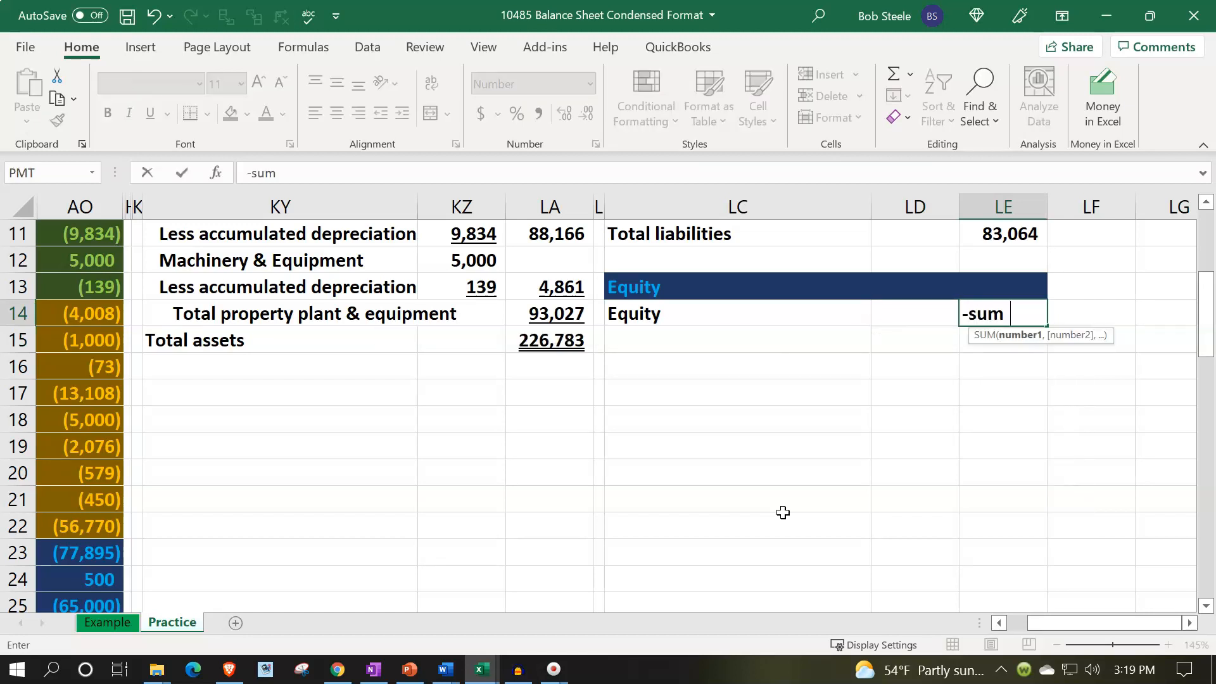
key(Left)
key(Left)
key(Left)
key(Left)
key(Left)
key(Left)
key(Left)
key(Left)
key(Left)
key(Left)
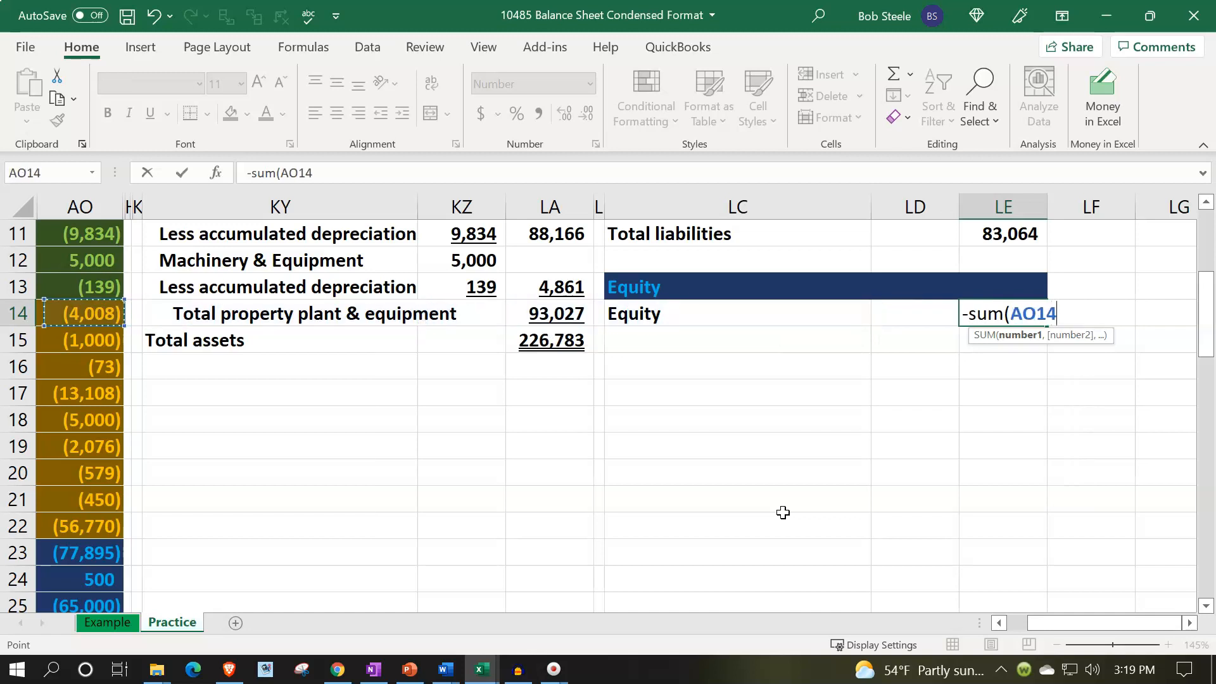
key(Down)
key(Down)
key(Down)
key(Down)
key(Down)
key(Down)
key(Down)
key(Down)
key(Down)
key(Right)
key(Right)
key(shift+Down)
key(shift+Down)
key(shift+Down)
key(shift+Down)
key(shift+Down)
key(shift+Down)
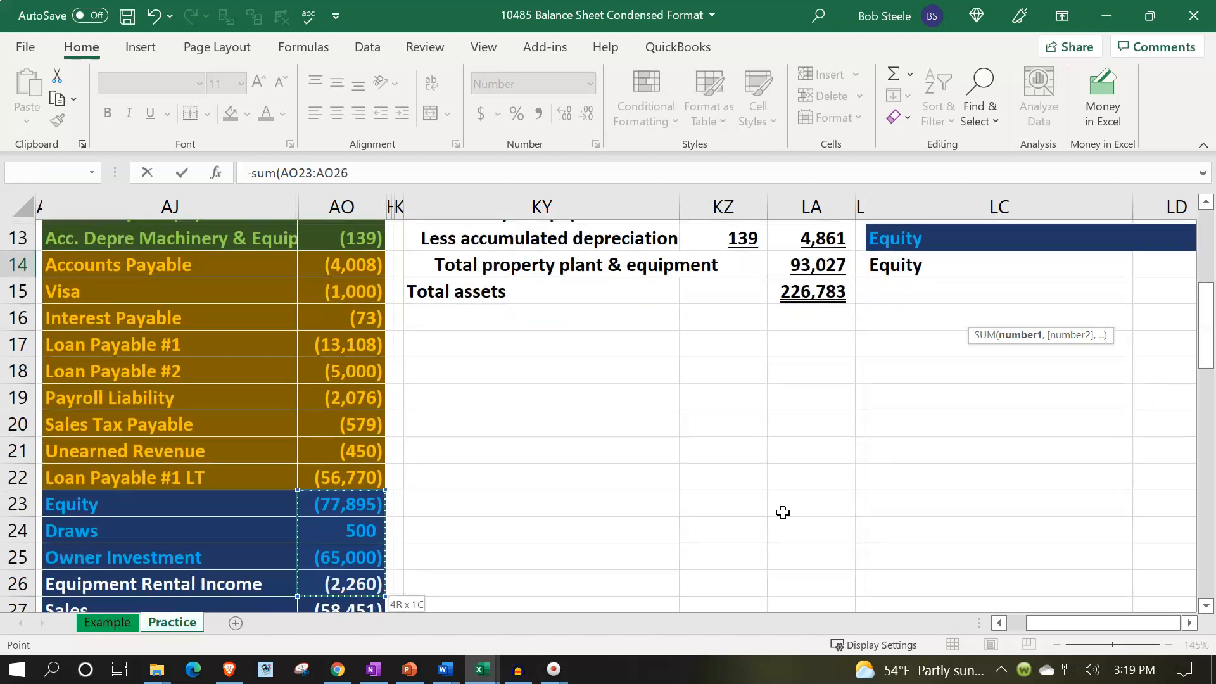
key(shift+Down)
key(shift+Down)
key(shift+Down)
key(shift+Down)
key(shift+Down)
key(shift+Down)
key(shift+Down)
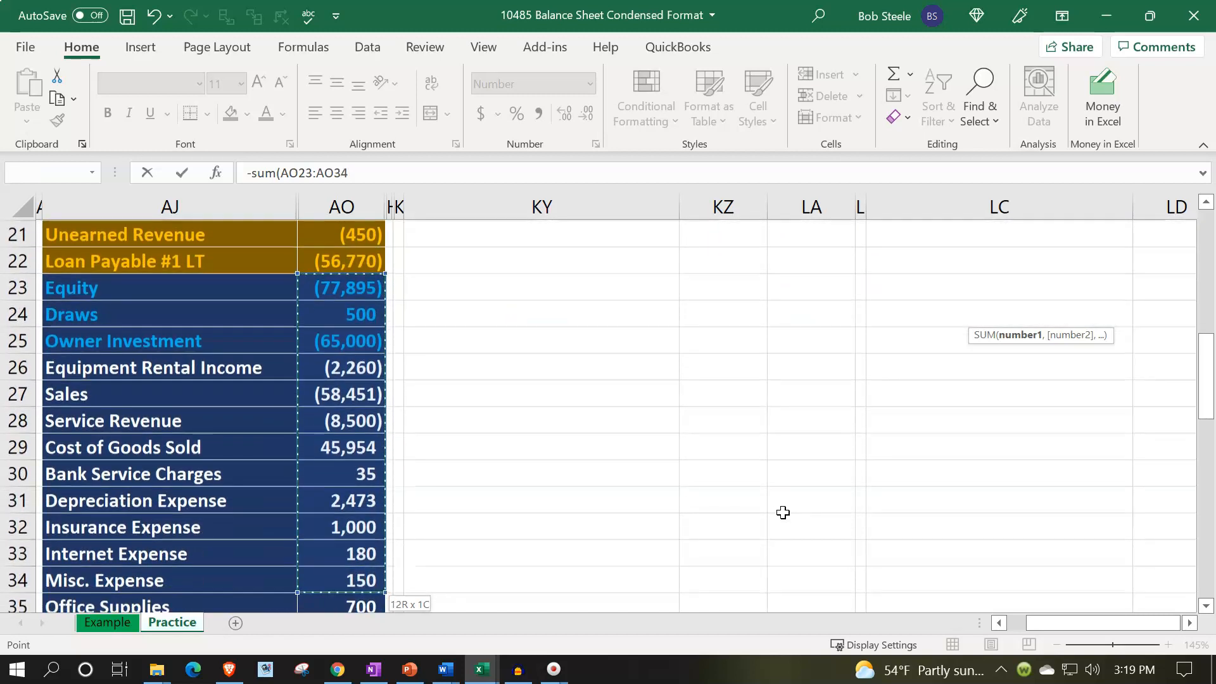
key(shift+Down)
key(shift+Down)
key(shift+Down)
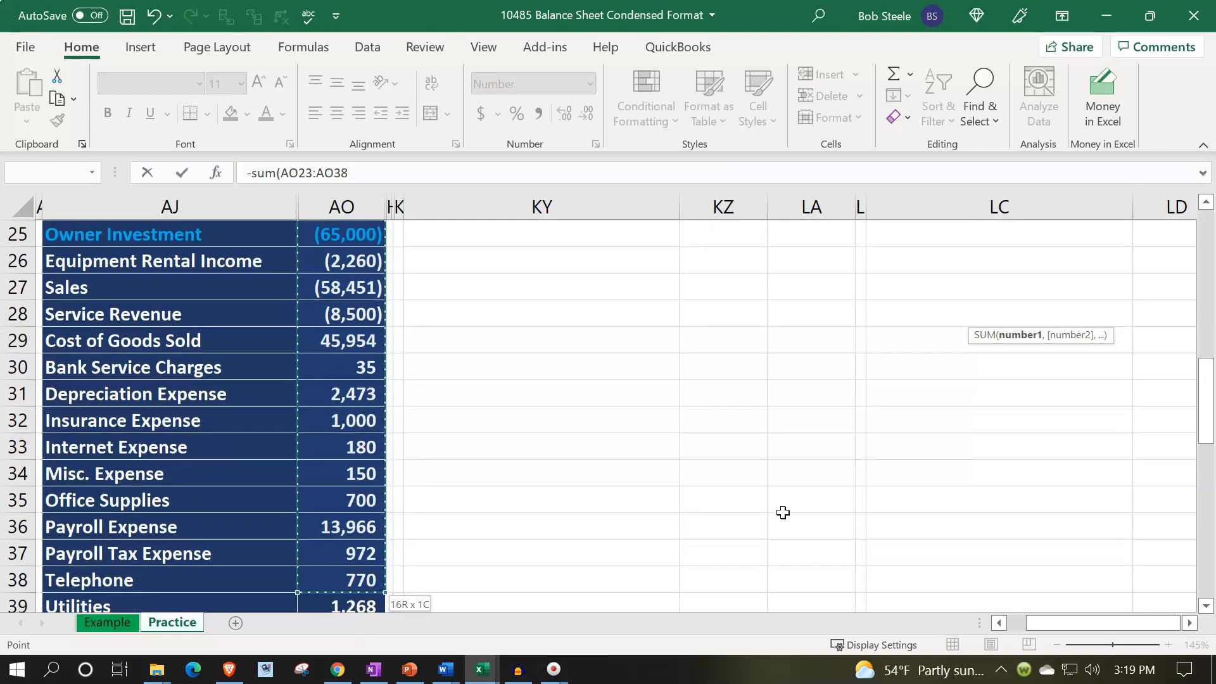
key(shift+Down)
key(shift+Down)
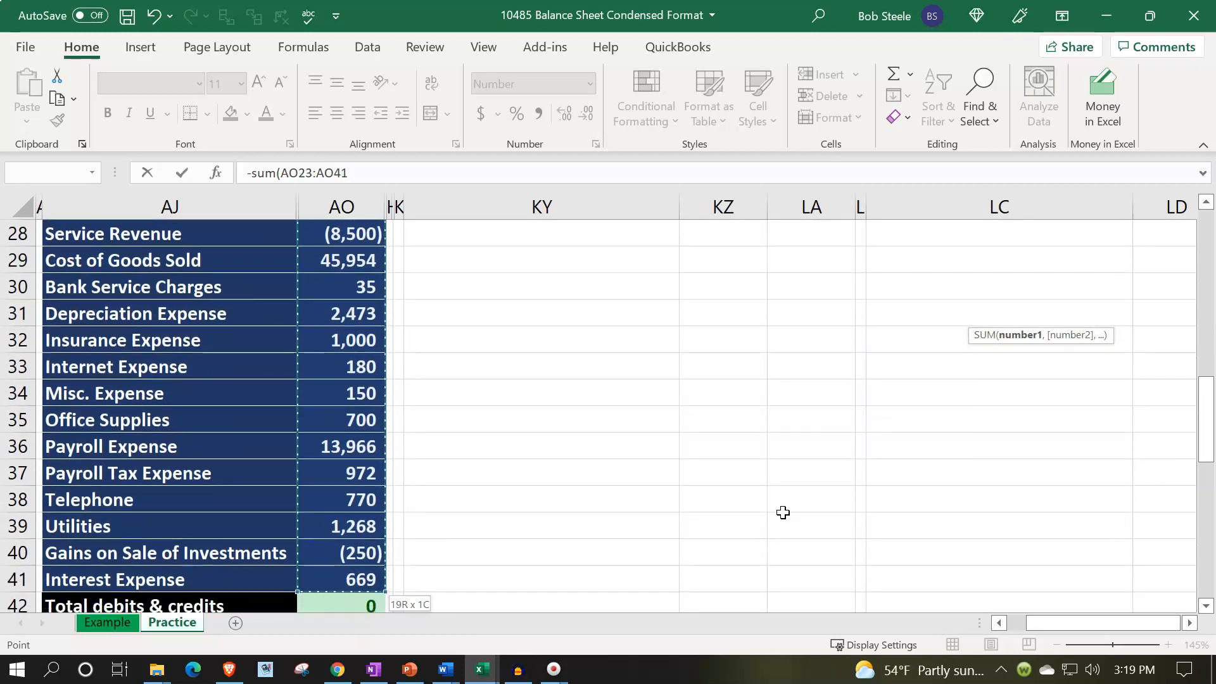
key(Return)
Review the liability total and long-term loan formulas in LE8 and LE10.
key(Up)
key(Up)
key(Up)
key(Up)
key(Up)
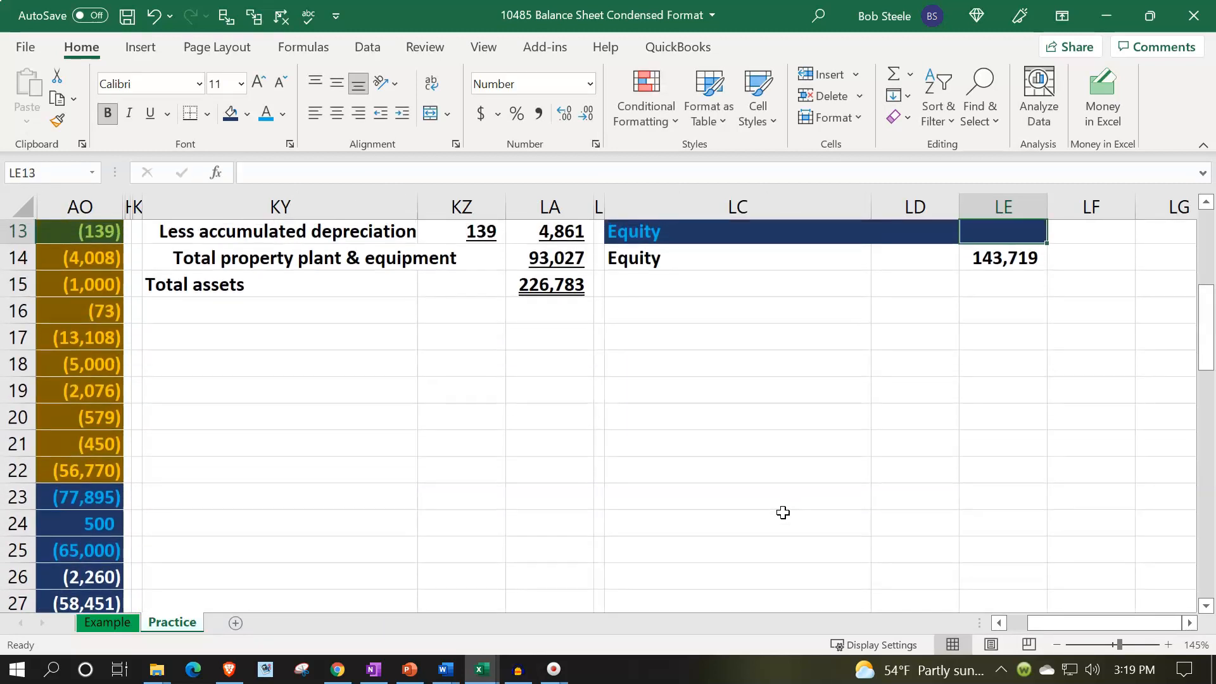
key(Up)
key(Up)
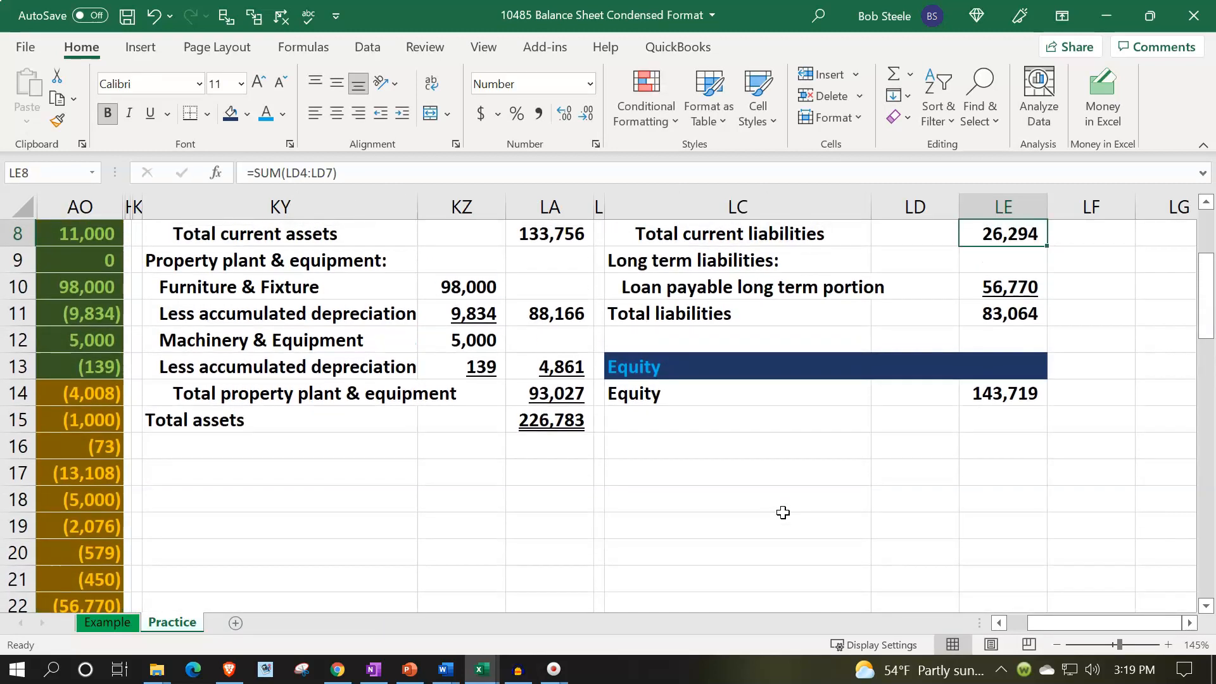
key(Down)
key(Down)
key(Down)
key(Down)
key(Down)
key(Down)
key(Down)
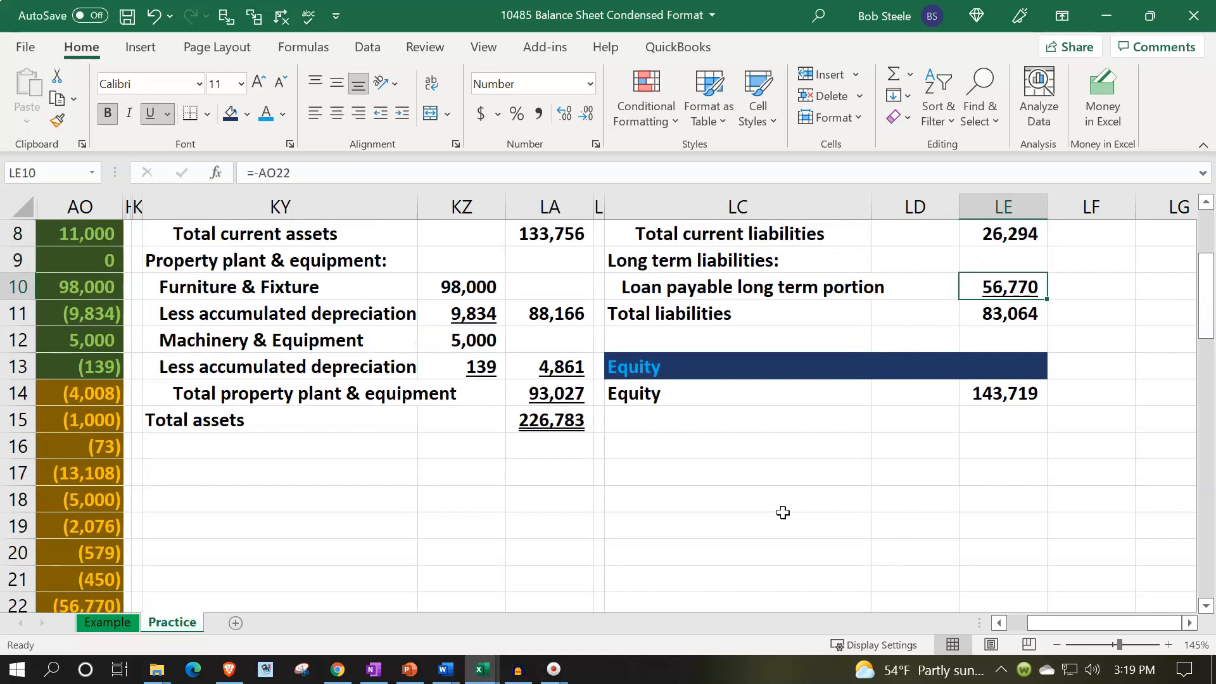
Start typing a total label in LC15 below the equity line.
key(Left)
key(Left)
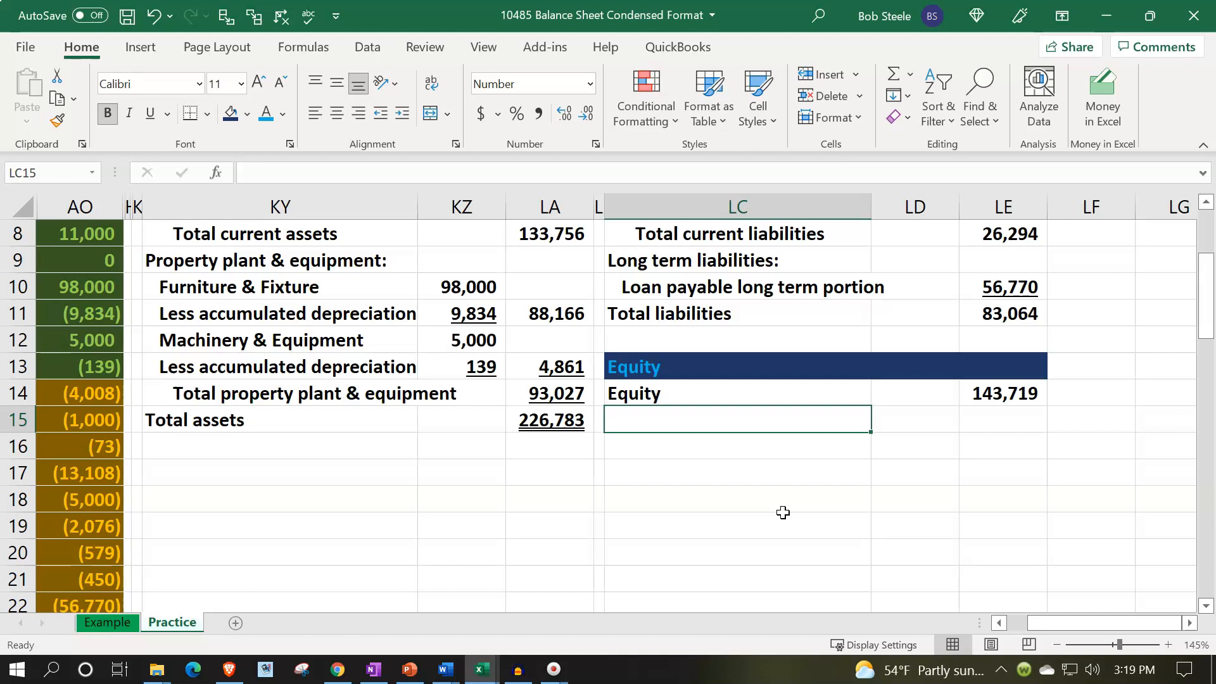
text(Total liabities & eq)
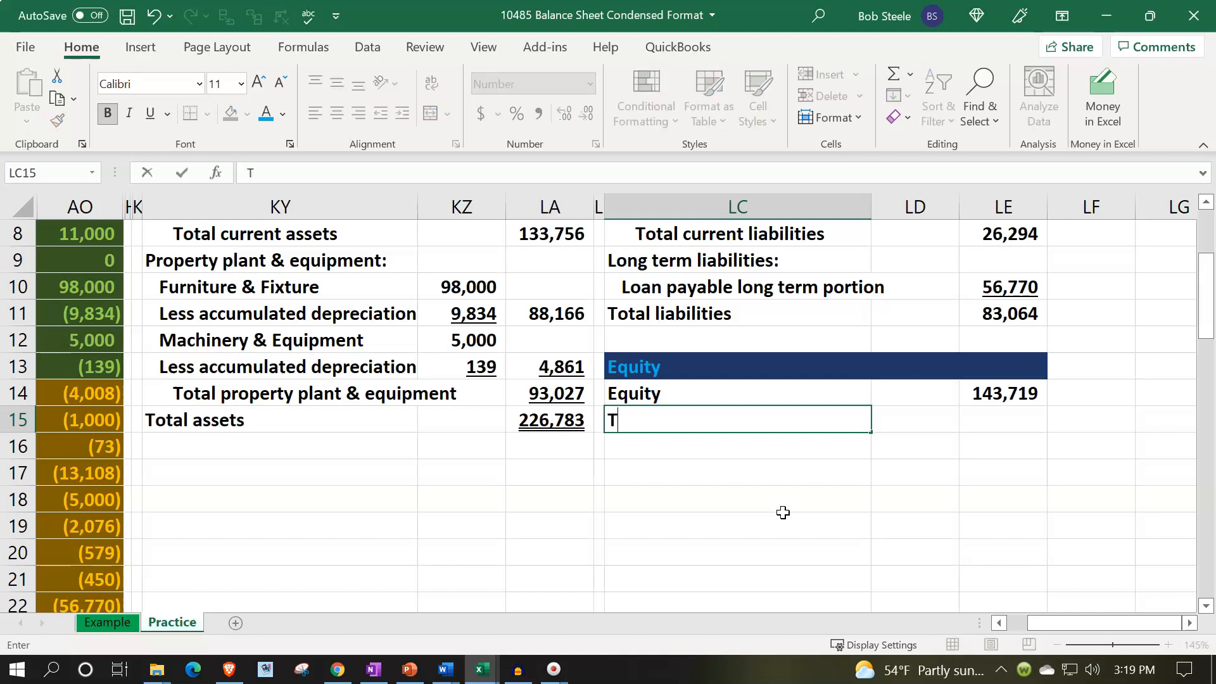
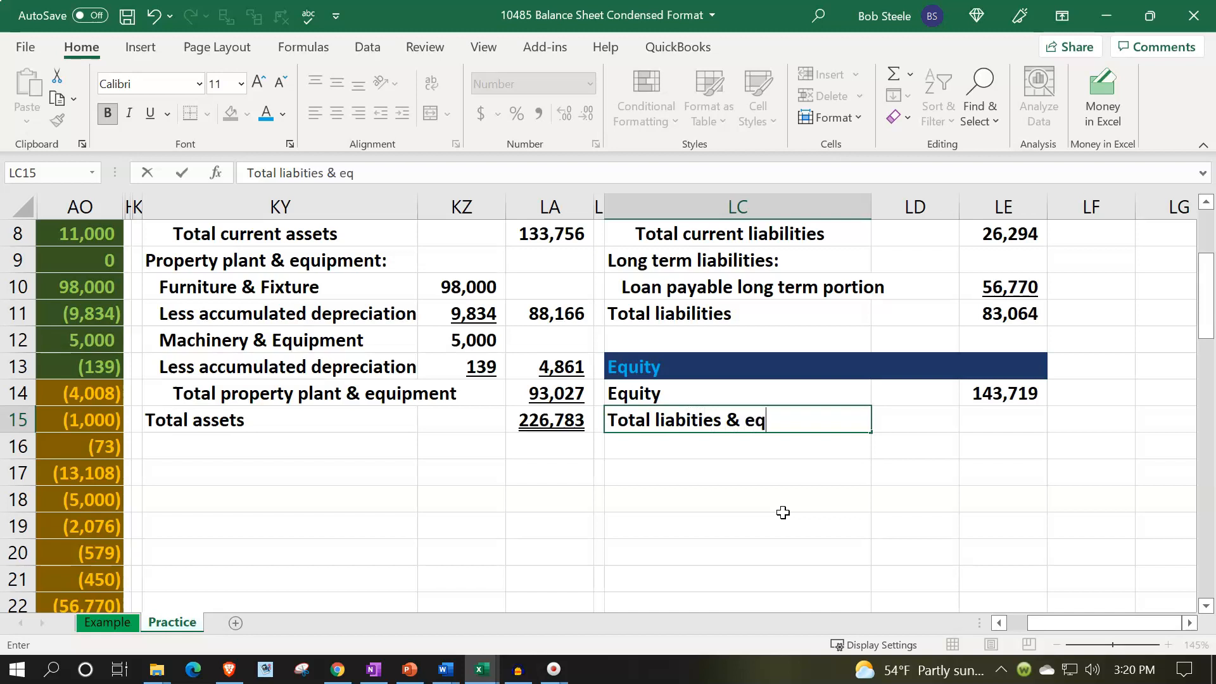
Finish the LC15 label so it reads Total liabities & equity.
text(uity)
key(Tab)
key(Tab)
Enter a SUM formula in LE15 adding LE11 through LE14 for total liabilities and equity.
text(=sum()
key(Up)
key(shift+Up)
key(shift+Up)
key(shift+Up)
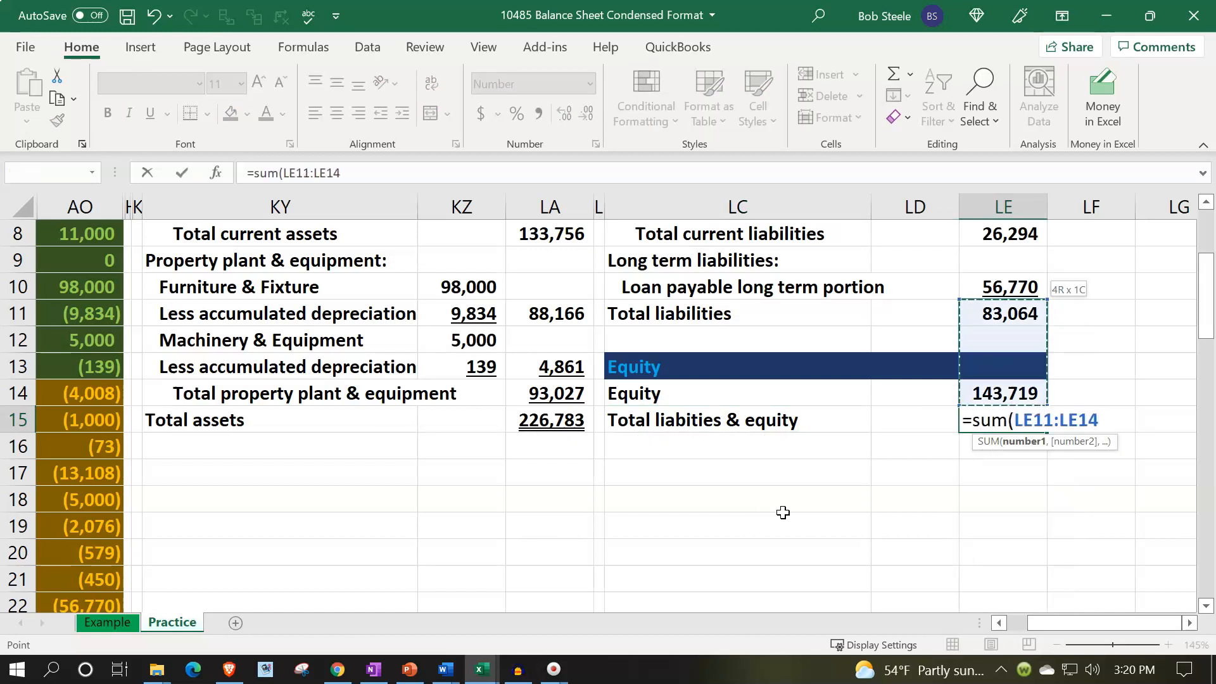
key(Return)
Underline the equity amount in LE14.
key(Up)
key(Up)
key(Right)
key(Right)
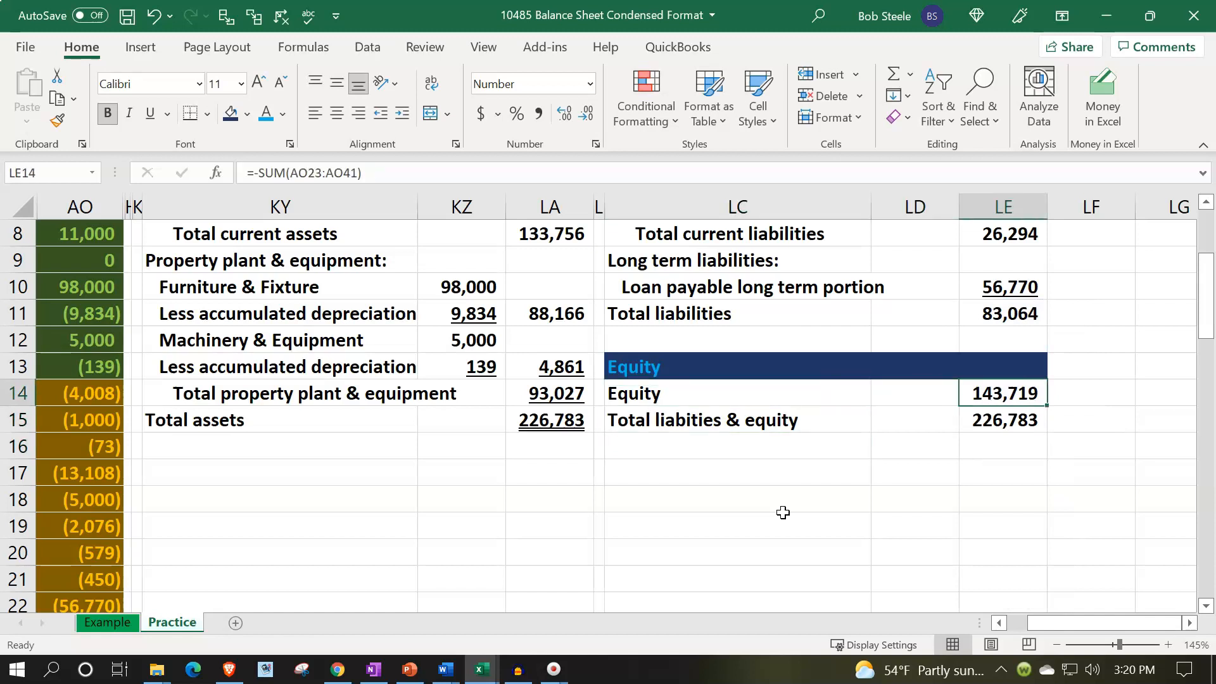
click(150, 114)
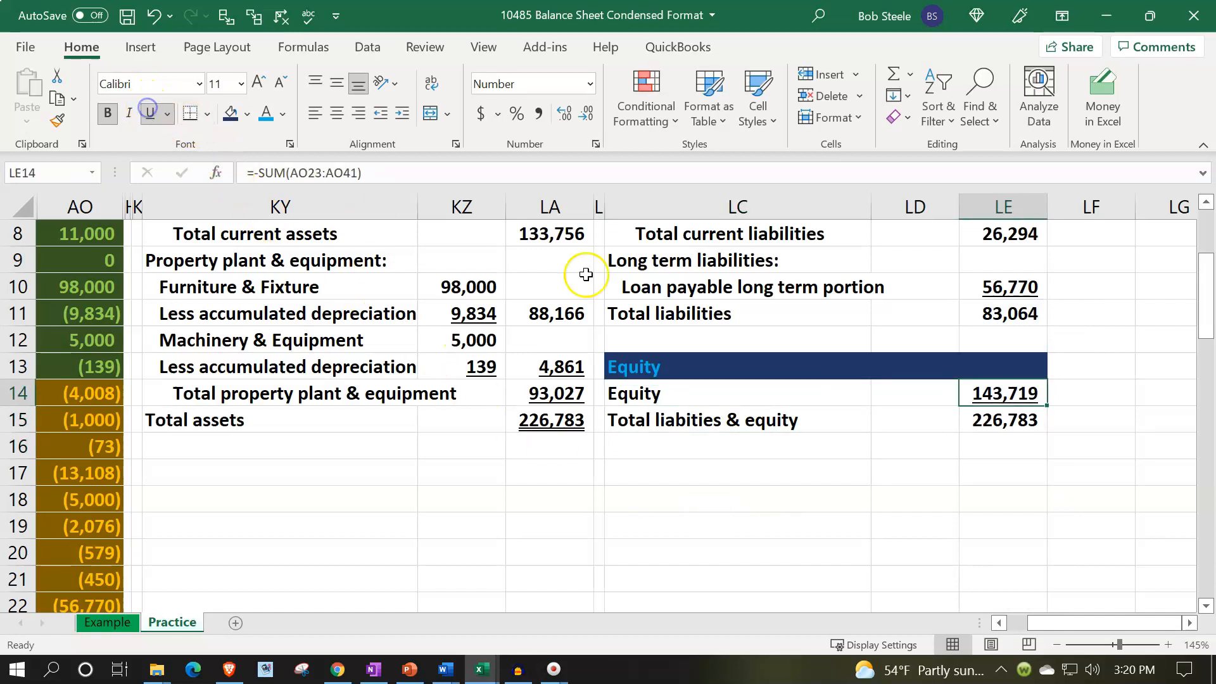
Apply a double underline to the total liabilities and equity amount in LE15.
click(984, 421)
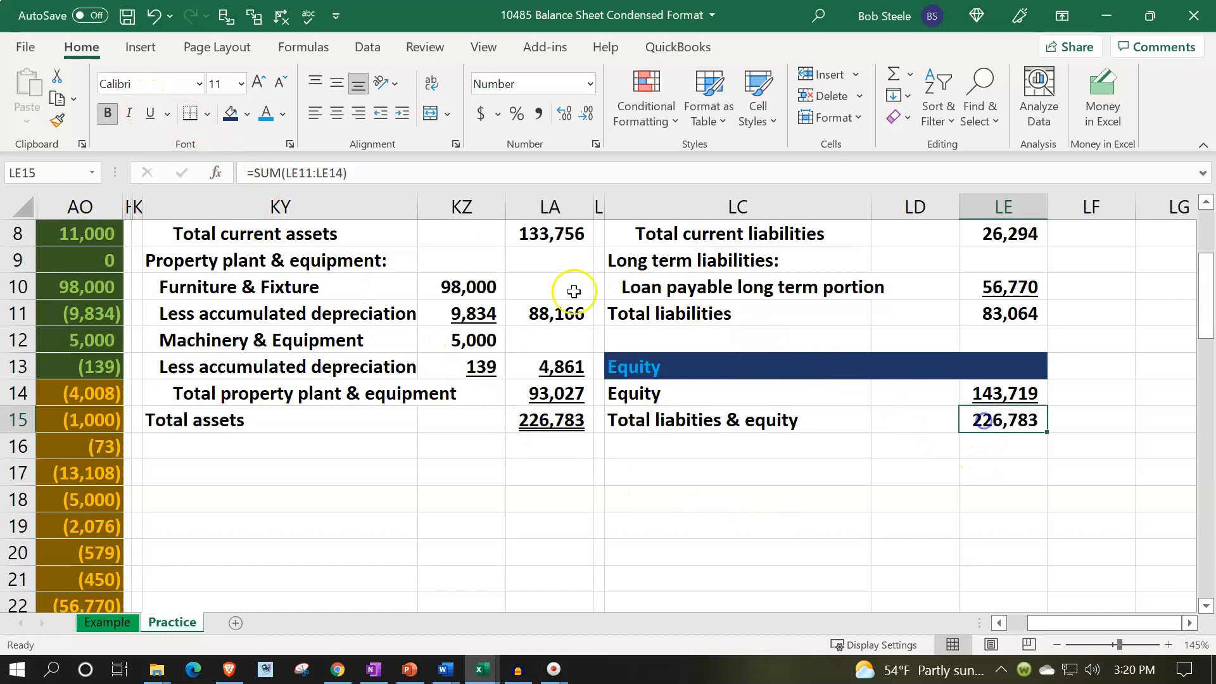
click(170, 111)
click(182, 168)
click(239, 543)
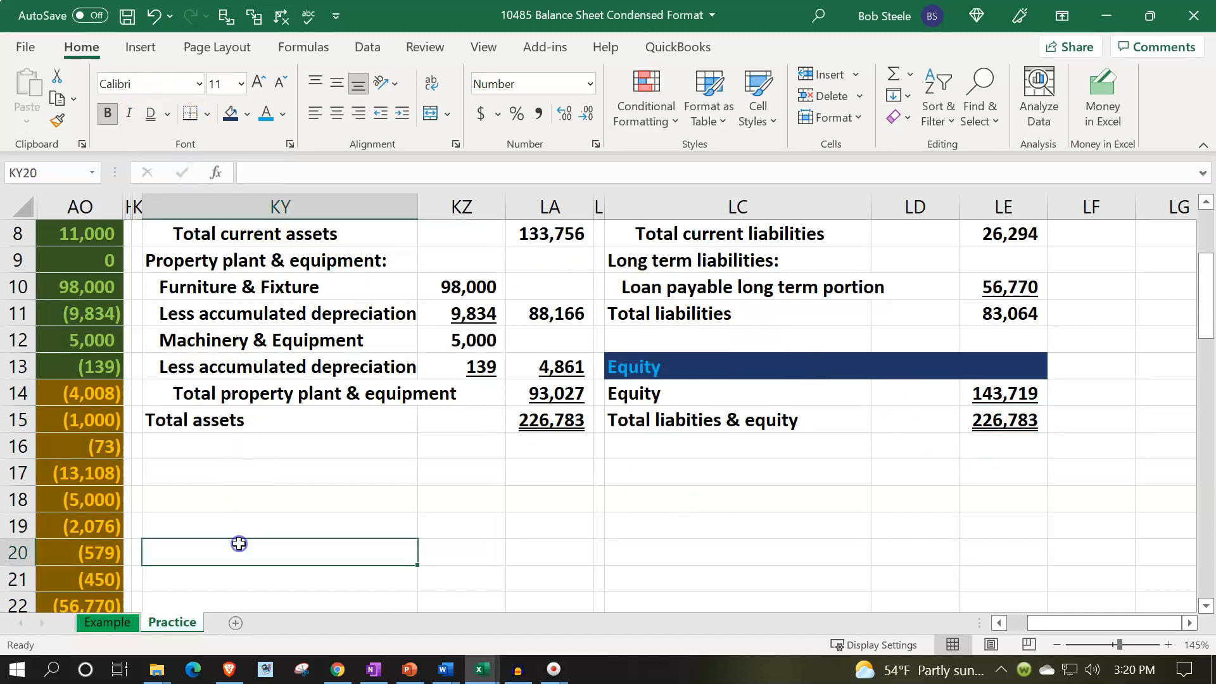
Select trial balance ranges in column AO to compare their sums with the balance sheet totals.
key(Left)
key(Left)
key(Left)
key(Left)
key(Left)
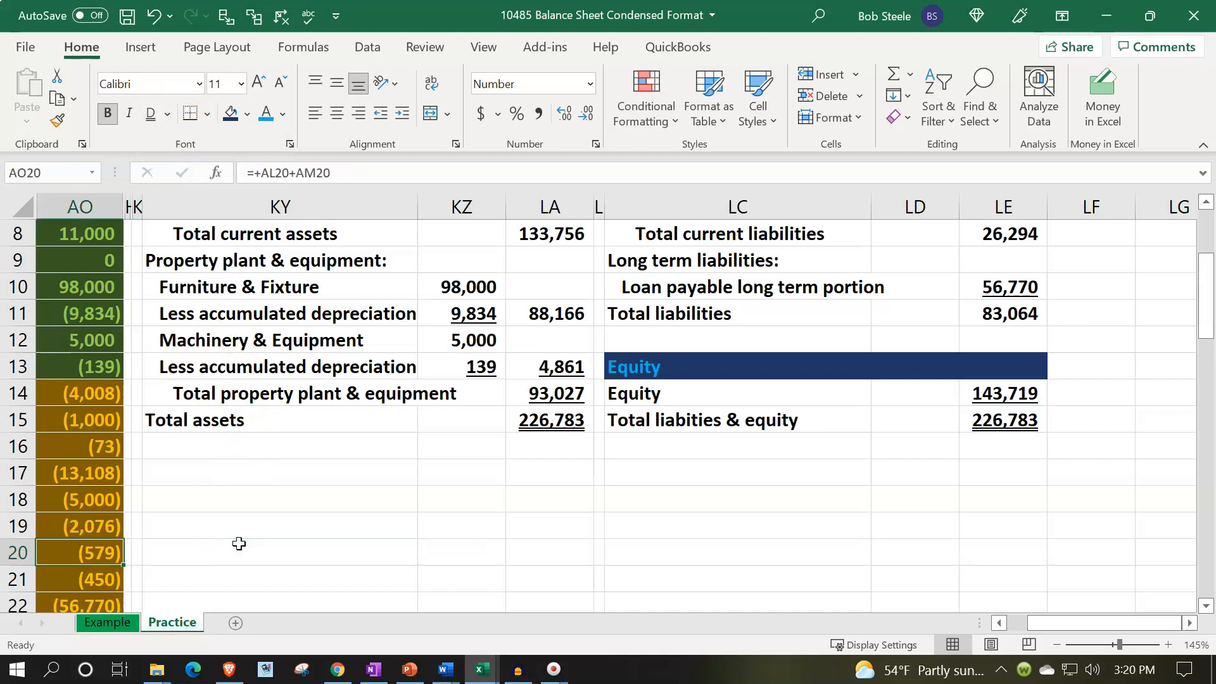
scroll(254, 539, down, 2)
drag(420, 475, 418, 526)
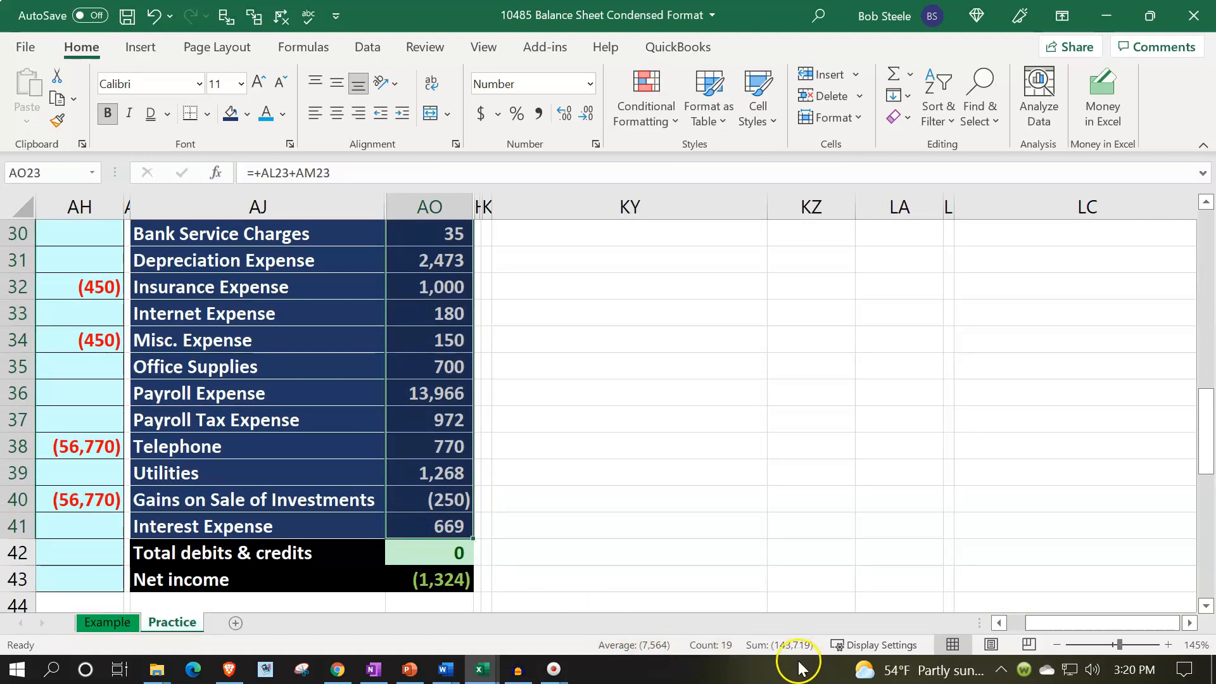
scroll(632, 511, up, 8)
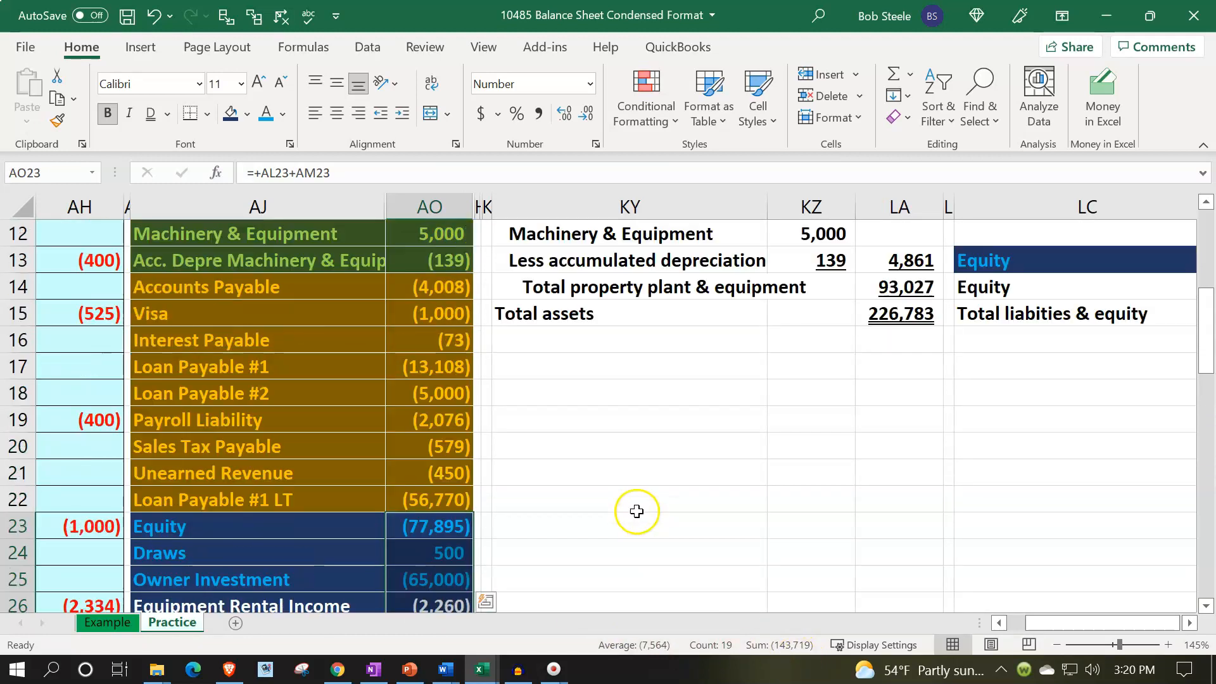
scroll(454, 246, up, 2)
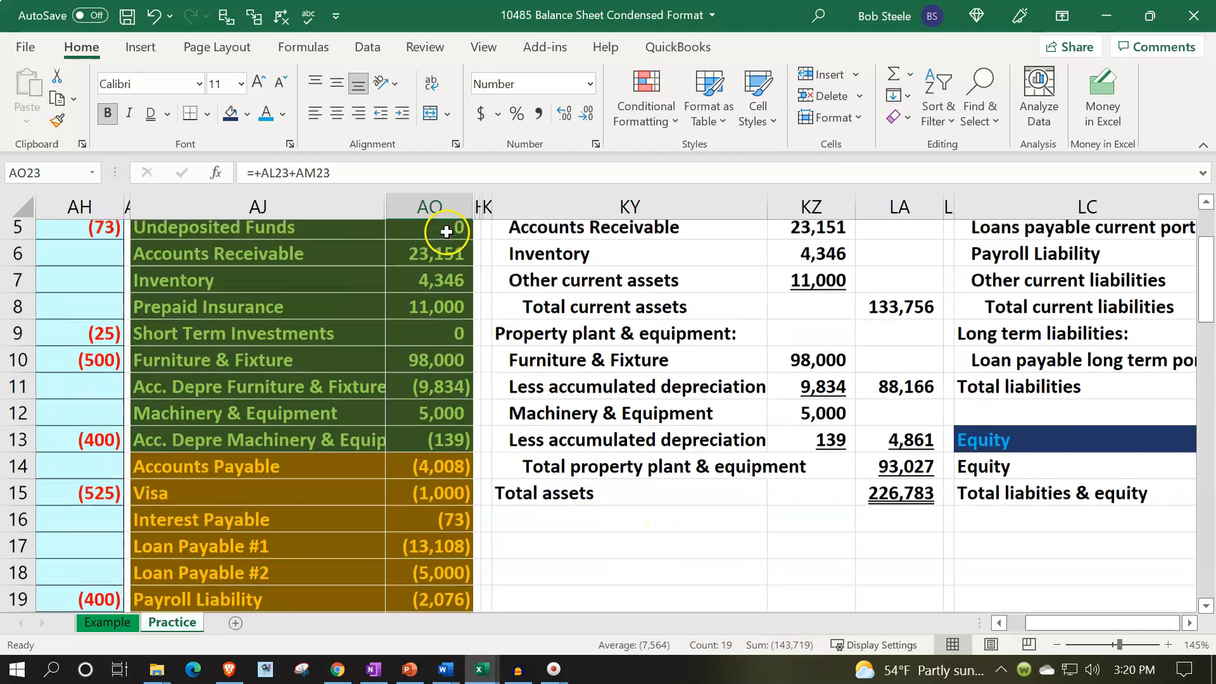
click(428, 268)
drag(432, 279, 432, 423)
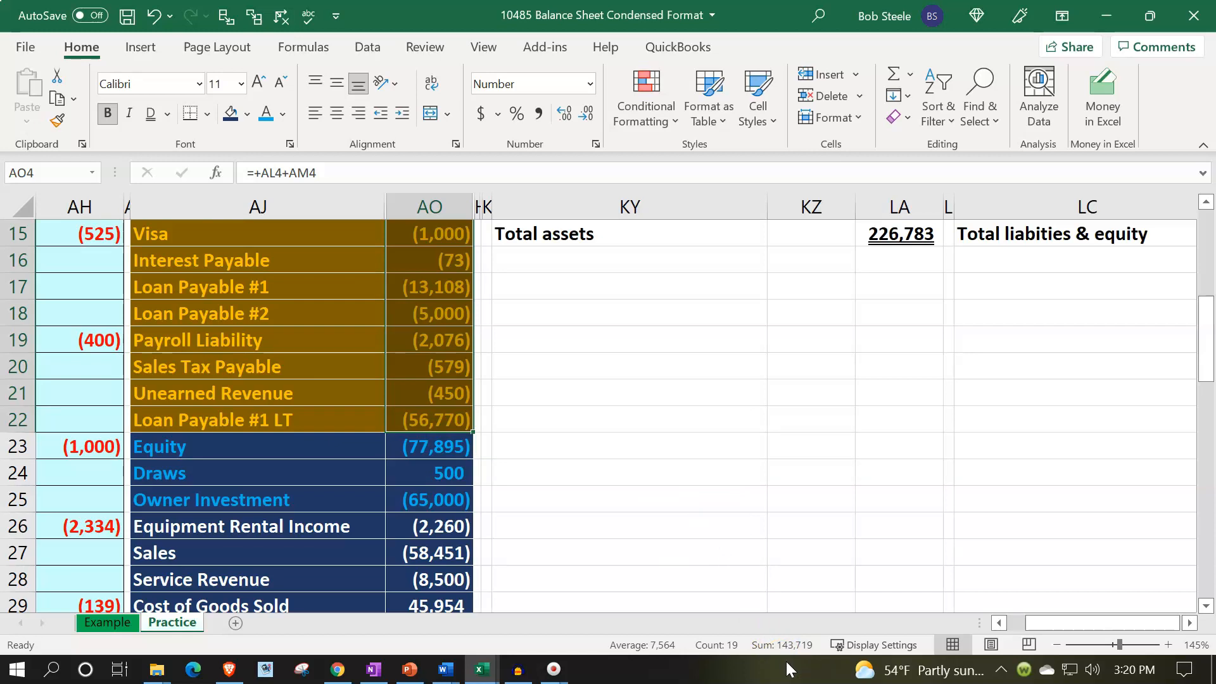
scroll(906, 520, up, 3)
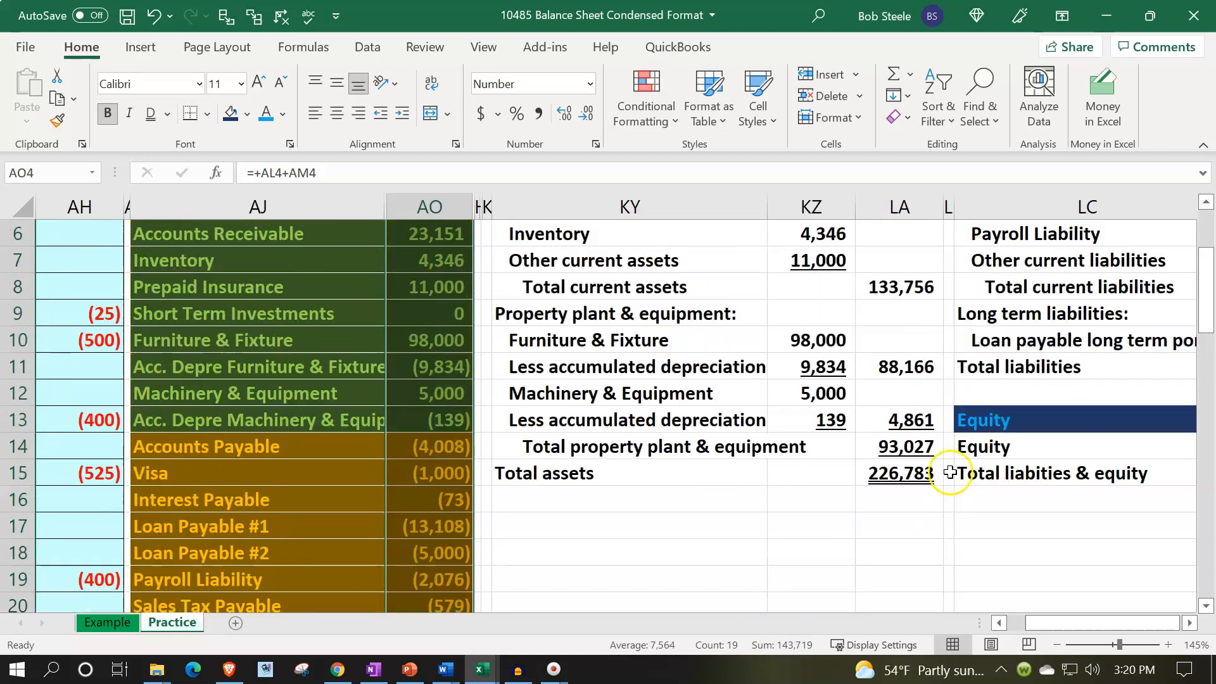
Review the total formulas in LE14, LA15 and LE15 of the balance sheet.
click(1061, 472)
key(Right)
key(Right)
key(Up)
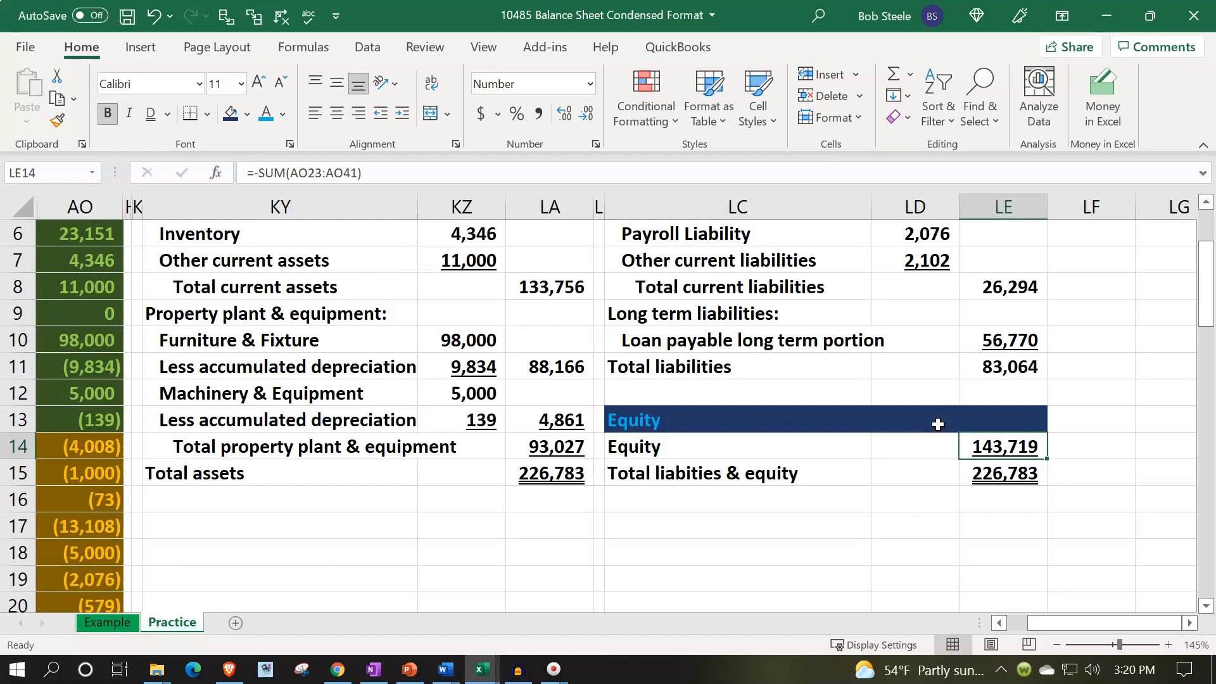
key(Left)
key(Left)
key(Left)
key(Left)
key(Down)
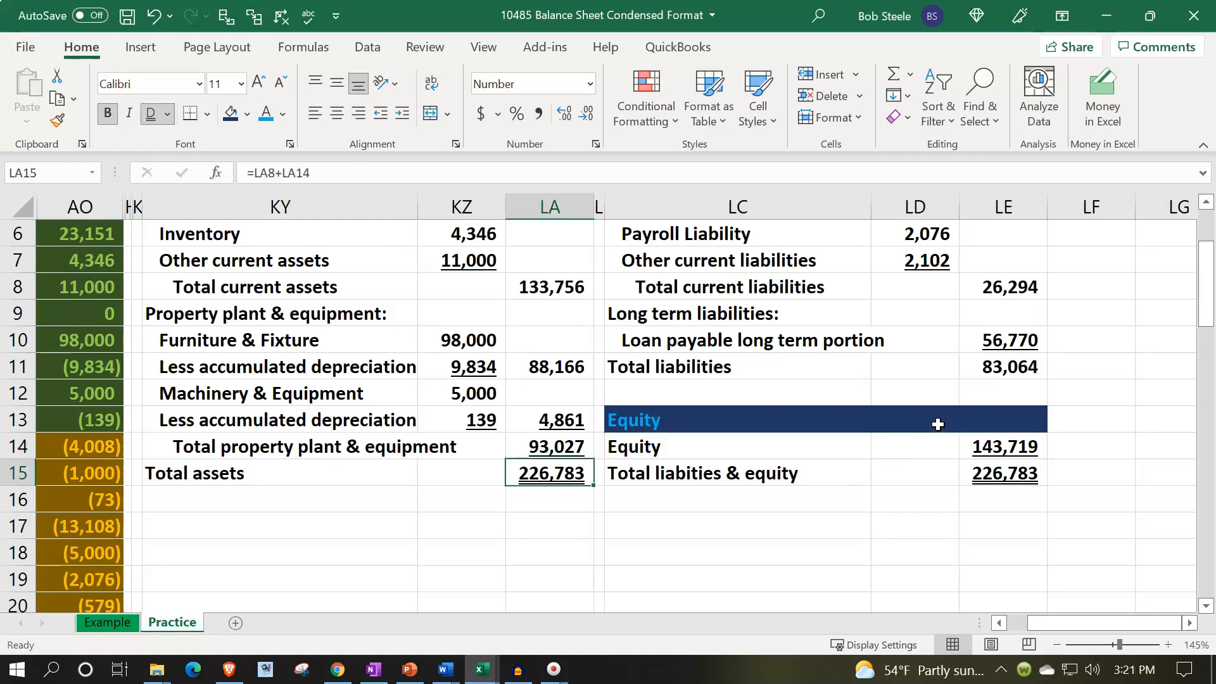
key(Right)
key(Right)
key(Right)
key(Right)
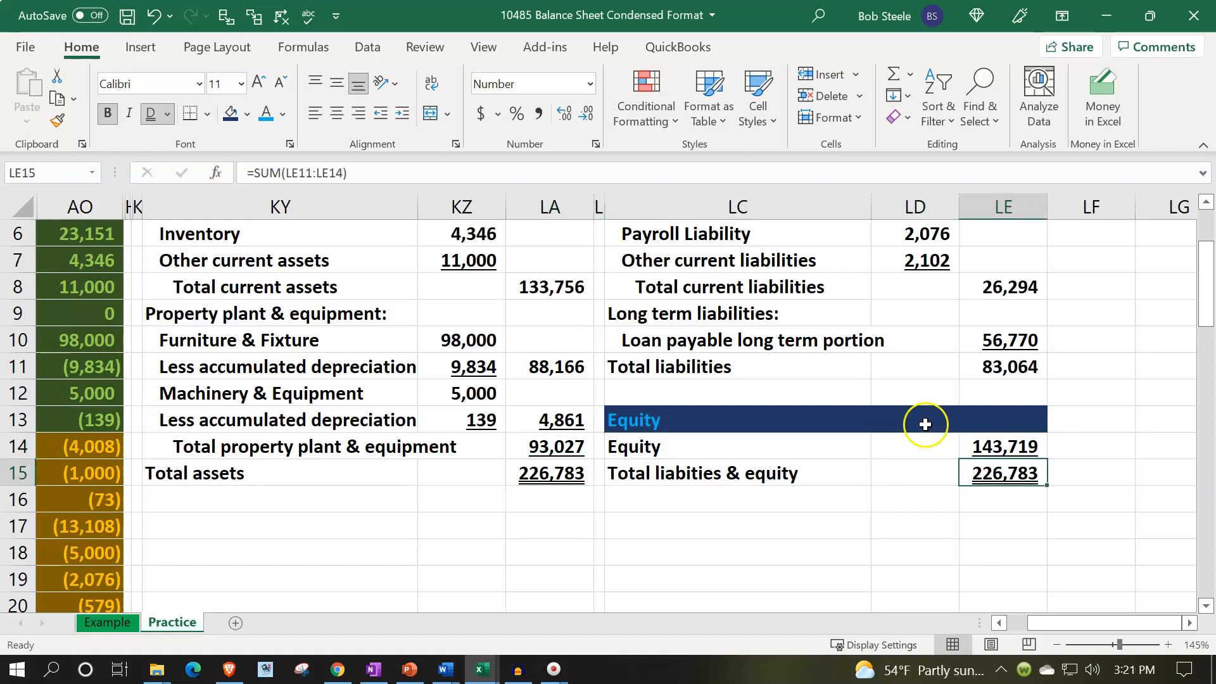
scroll(399, 555, up, 2)
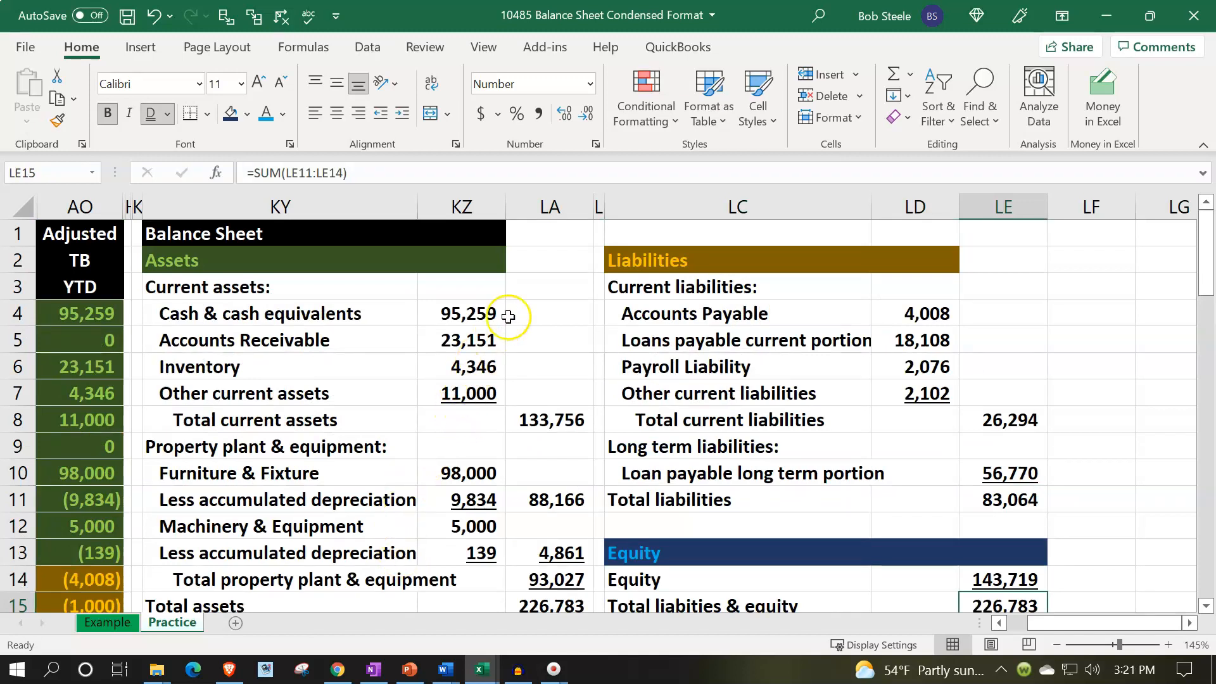
Copy the formatting of KZ1:KZ2 onto LA1:LA2 with the Format Painter.
click(483, 256)
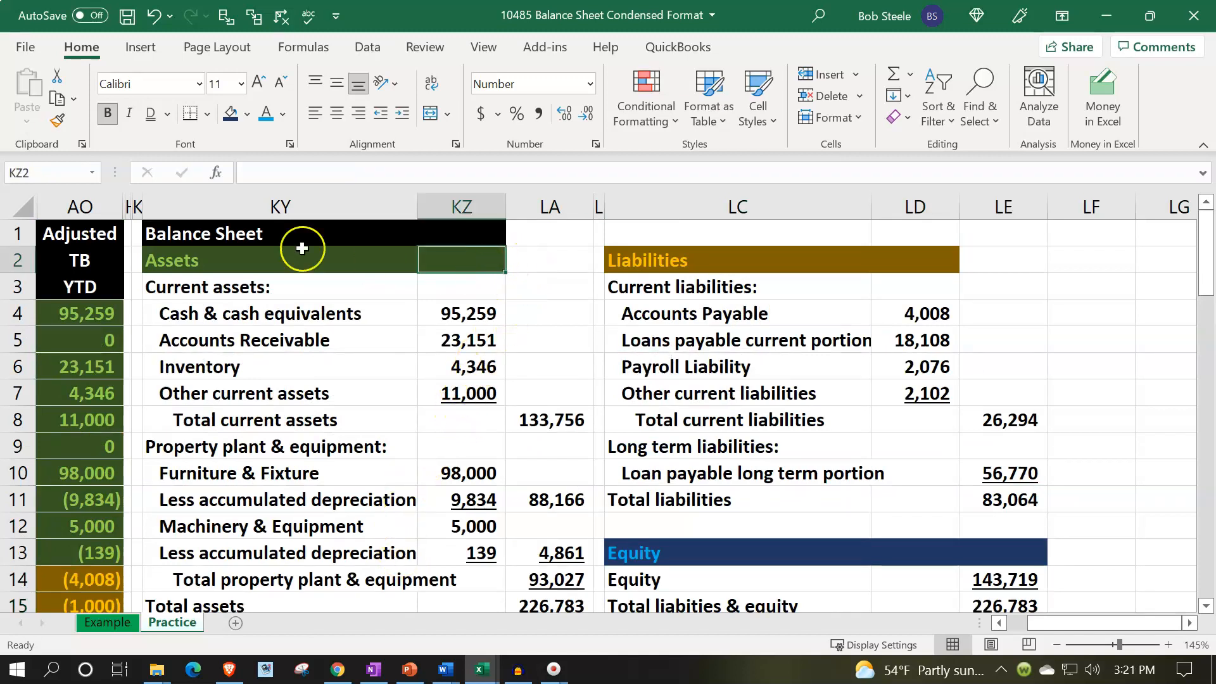
drag(456, 233, 461, 248)
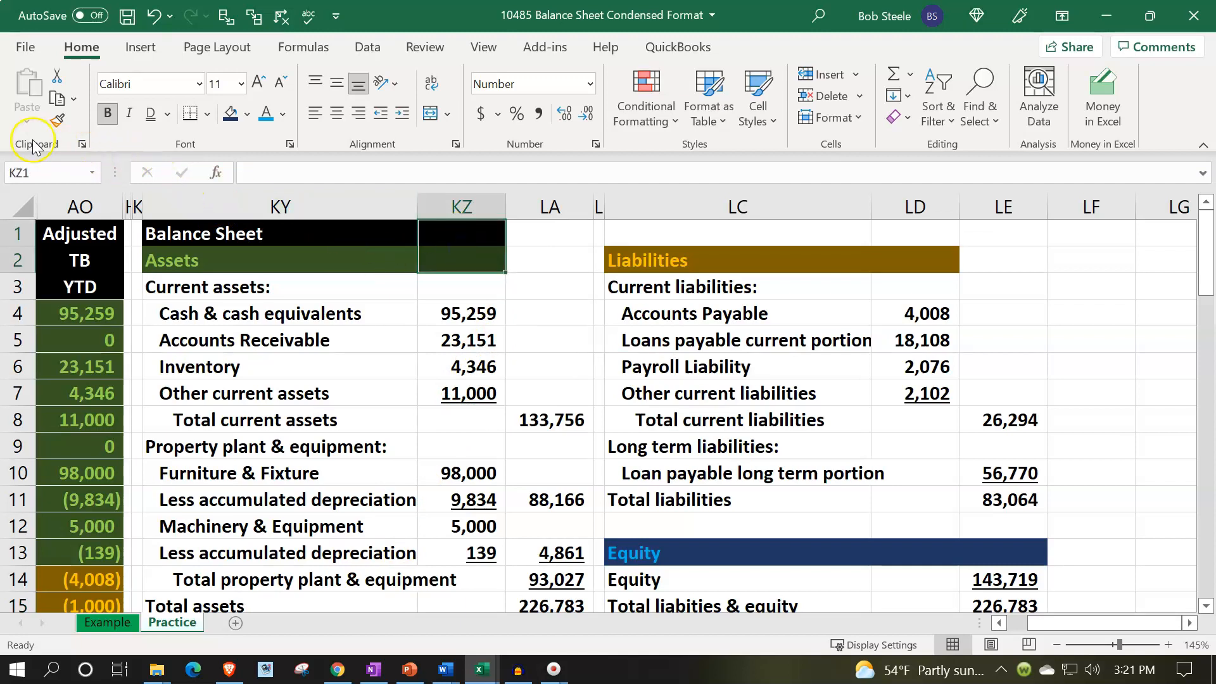
click(57, 121)
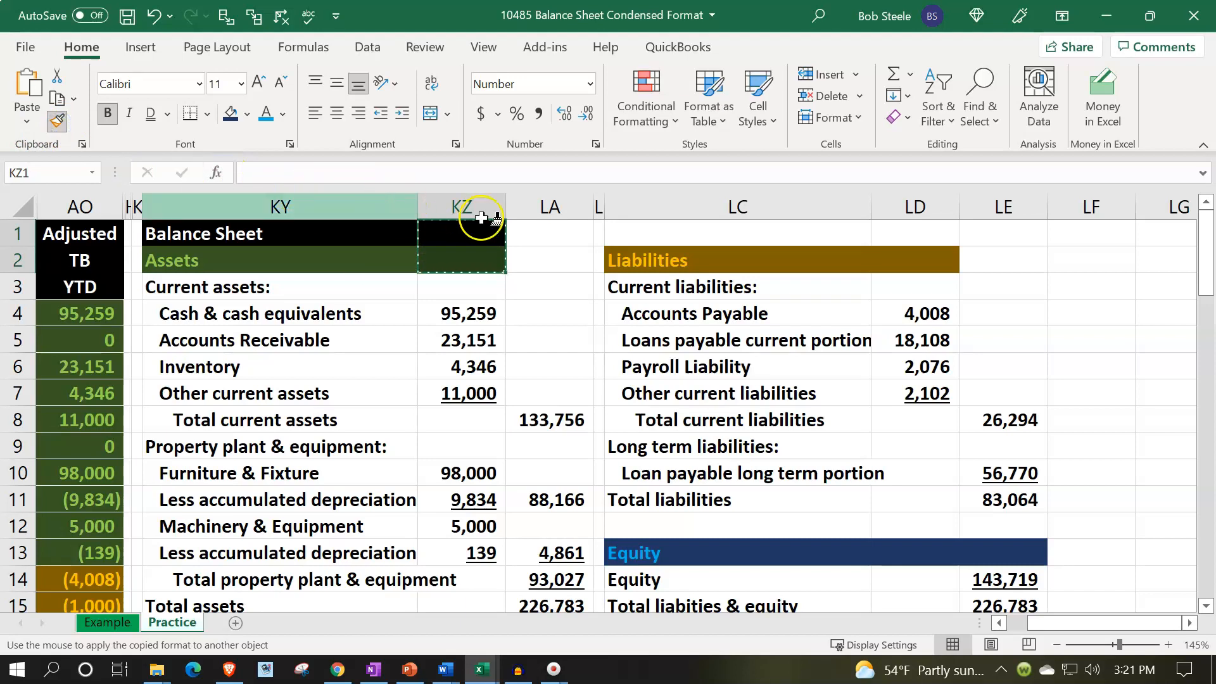
click(554, 233)
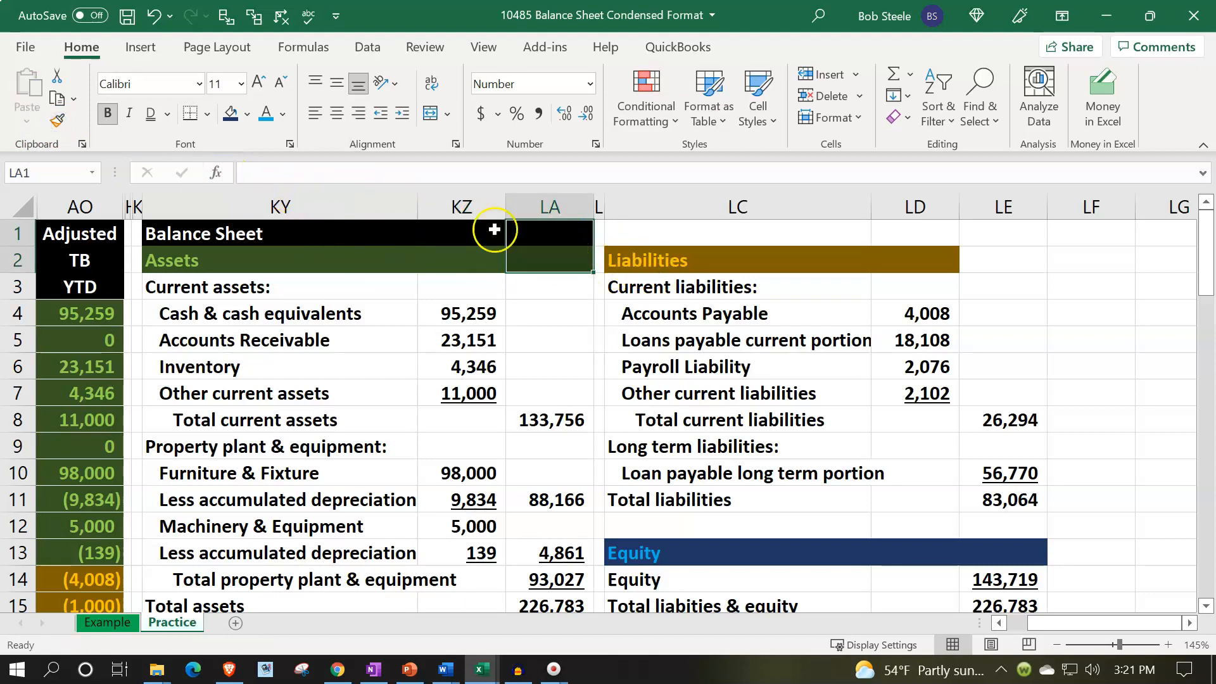
Extend the black title-bar formatting from LA1 across row 1 through LE1.
click(574, 231)
click(57, 120)
mouse_move(593, 237)
mouse_down()
mouse_move(945, 206)
mouse_move(991, 229)
mouse_up()
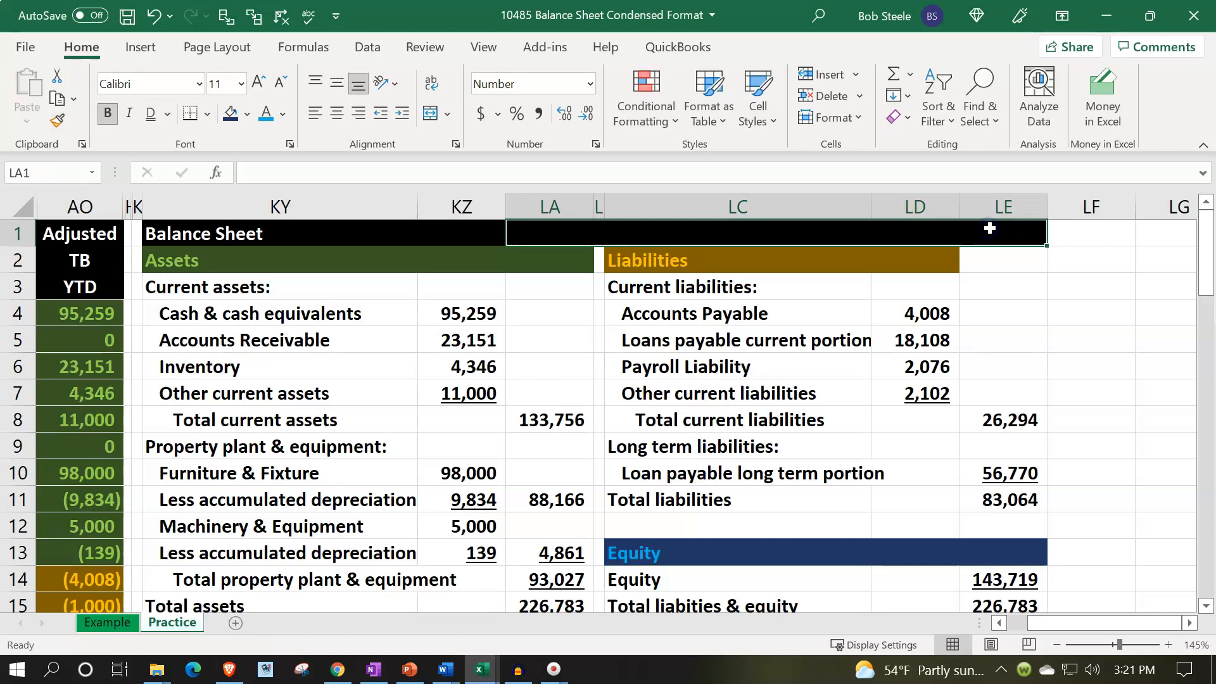
drag(170, 235, 978, 230)
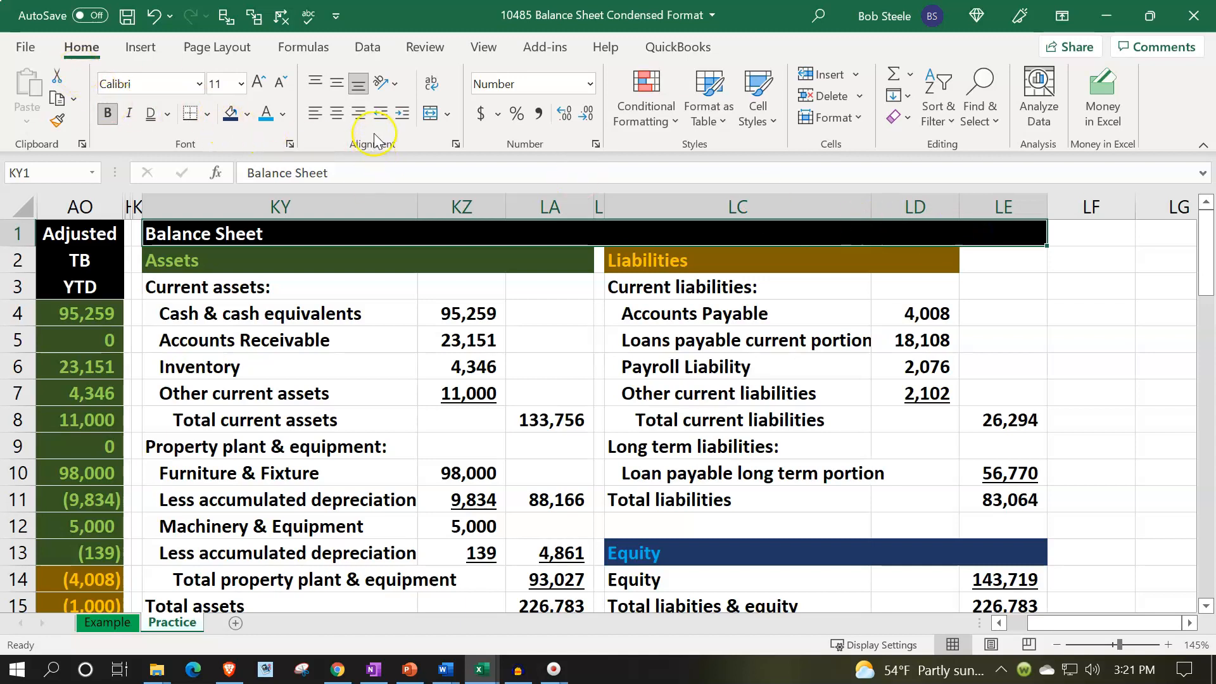
click(428, 115)
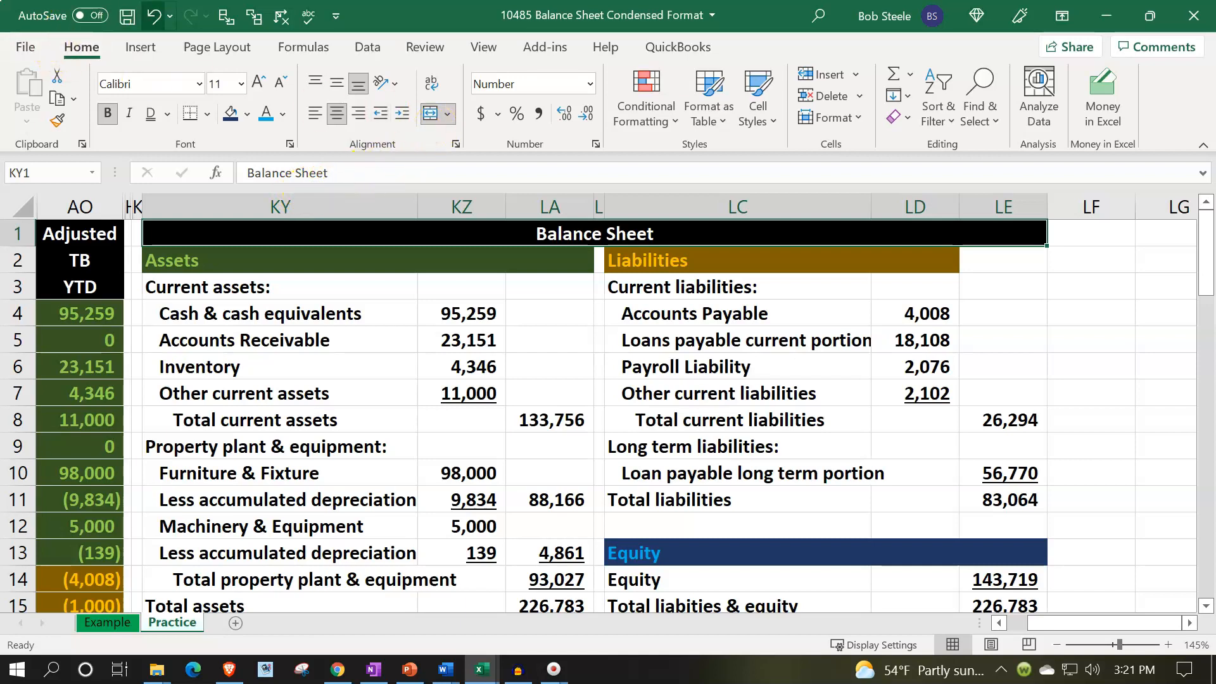
click(152, 16)
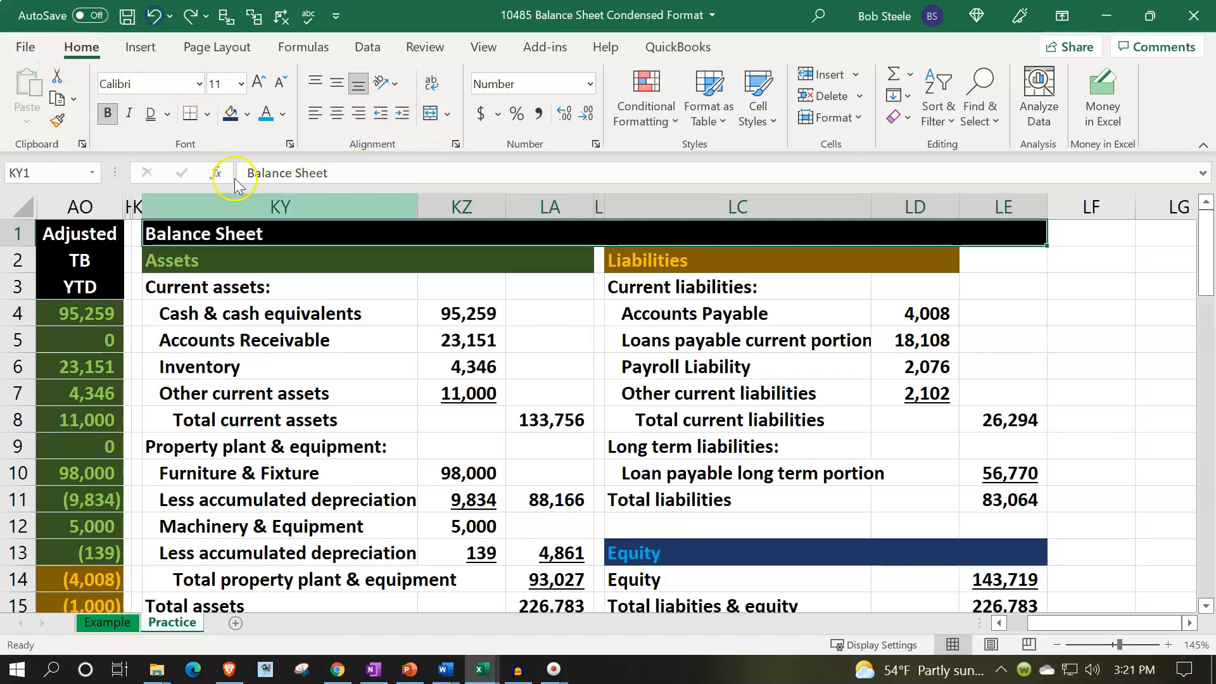
Center the Balance Sheet title across KY1:LE1 using Center Across Selection alignment.
right_click(298, 236)
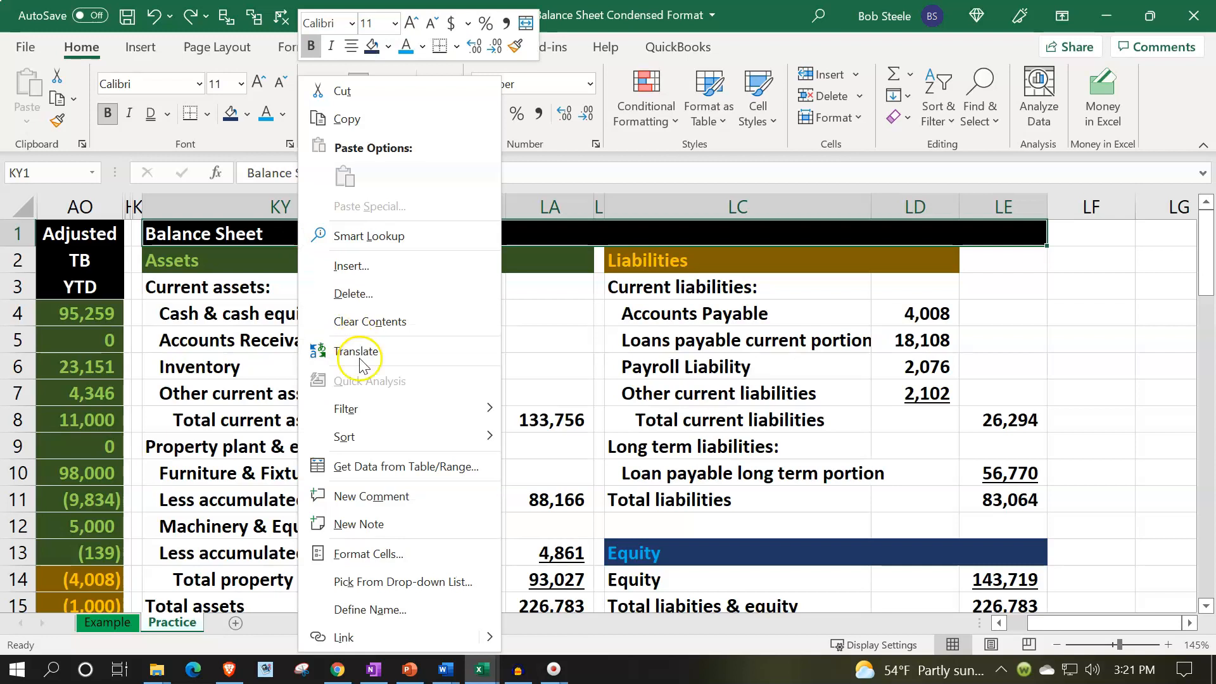
click(348, 555)
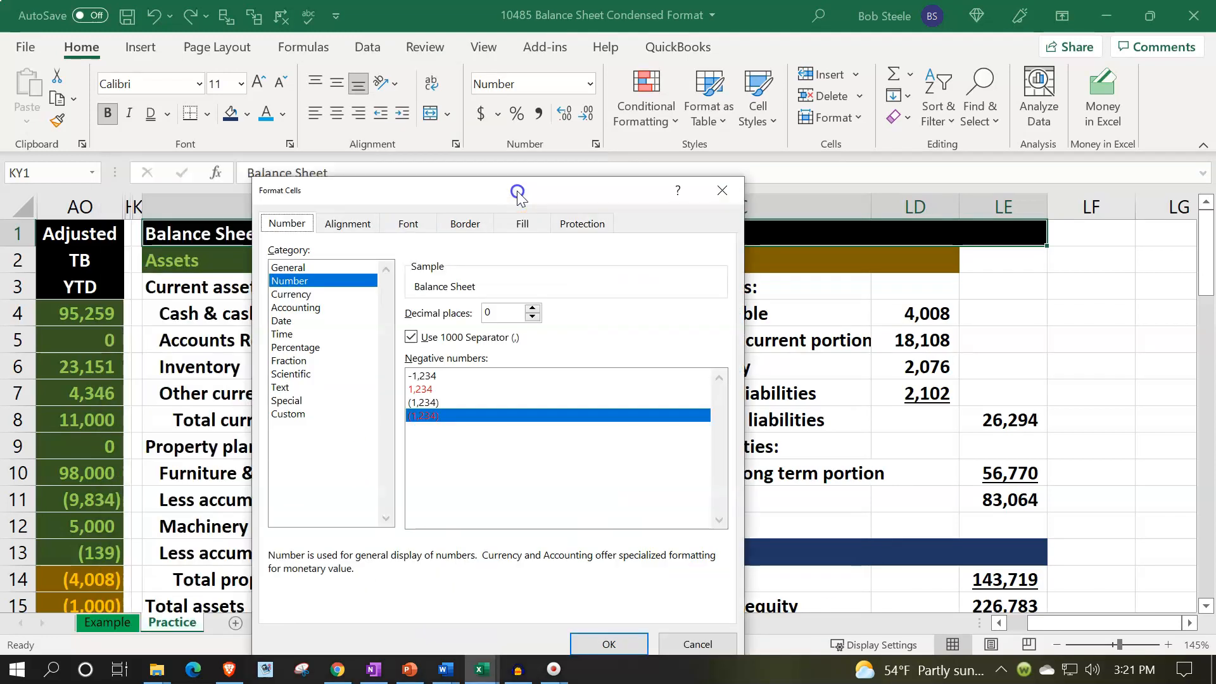
click(362, 225)
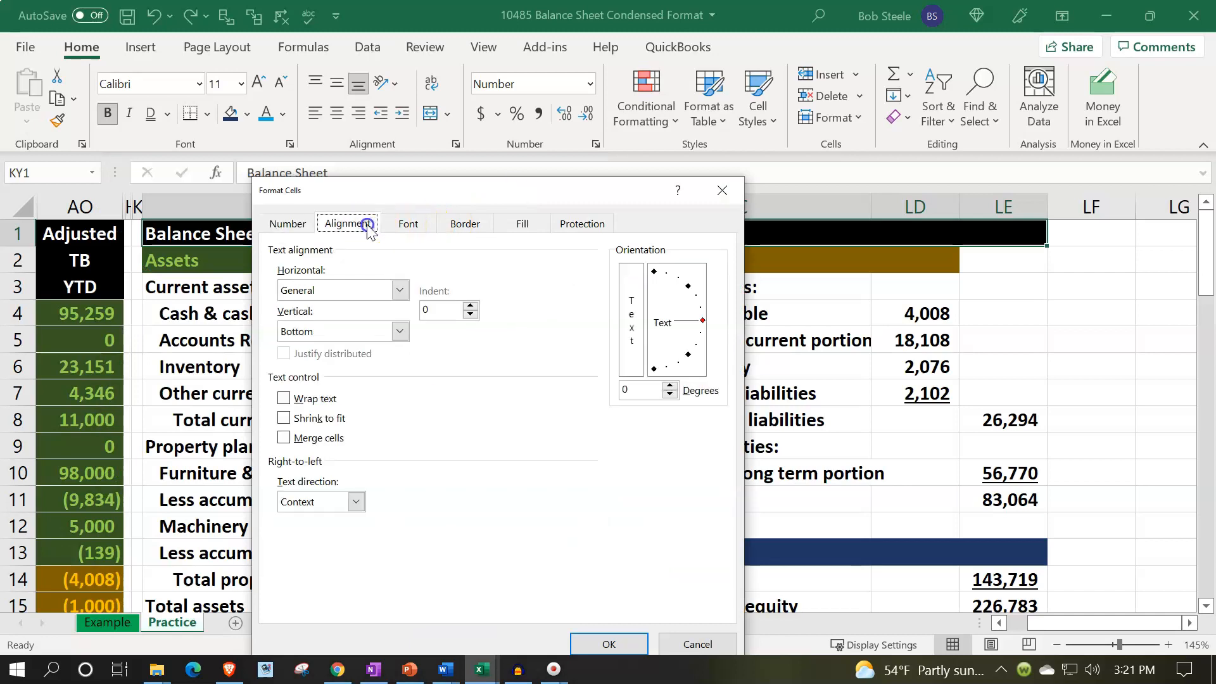
click(400, 290)
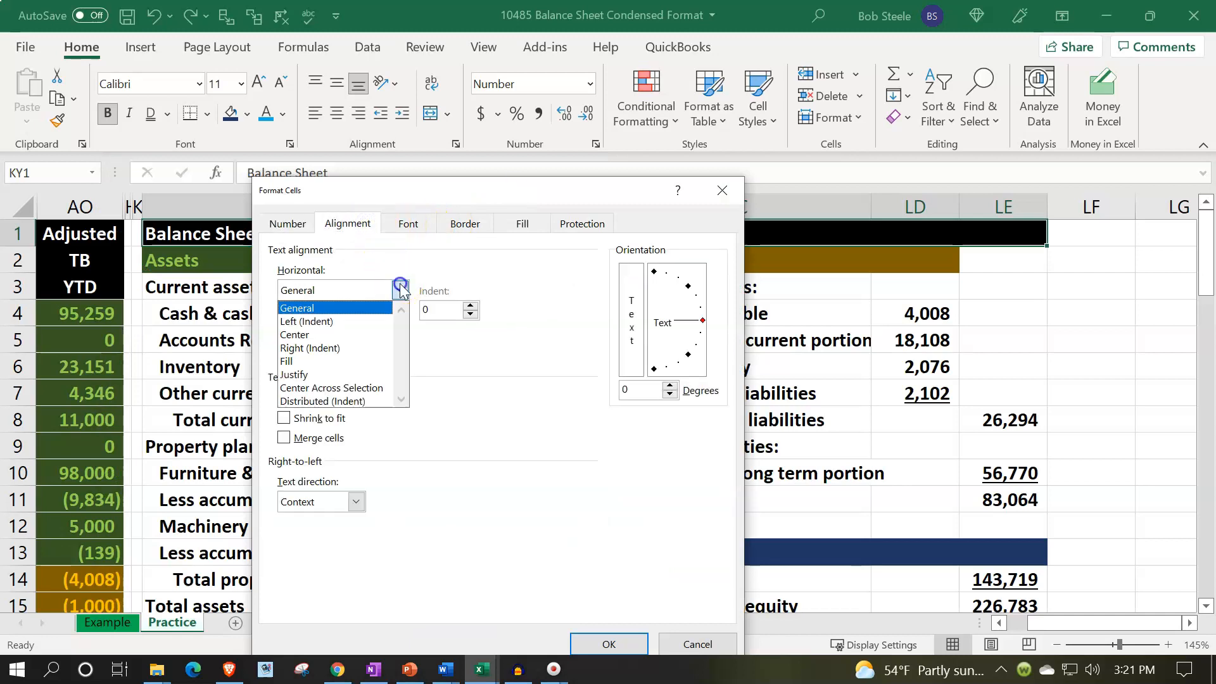
click(377, 387)
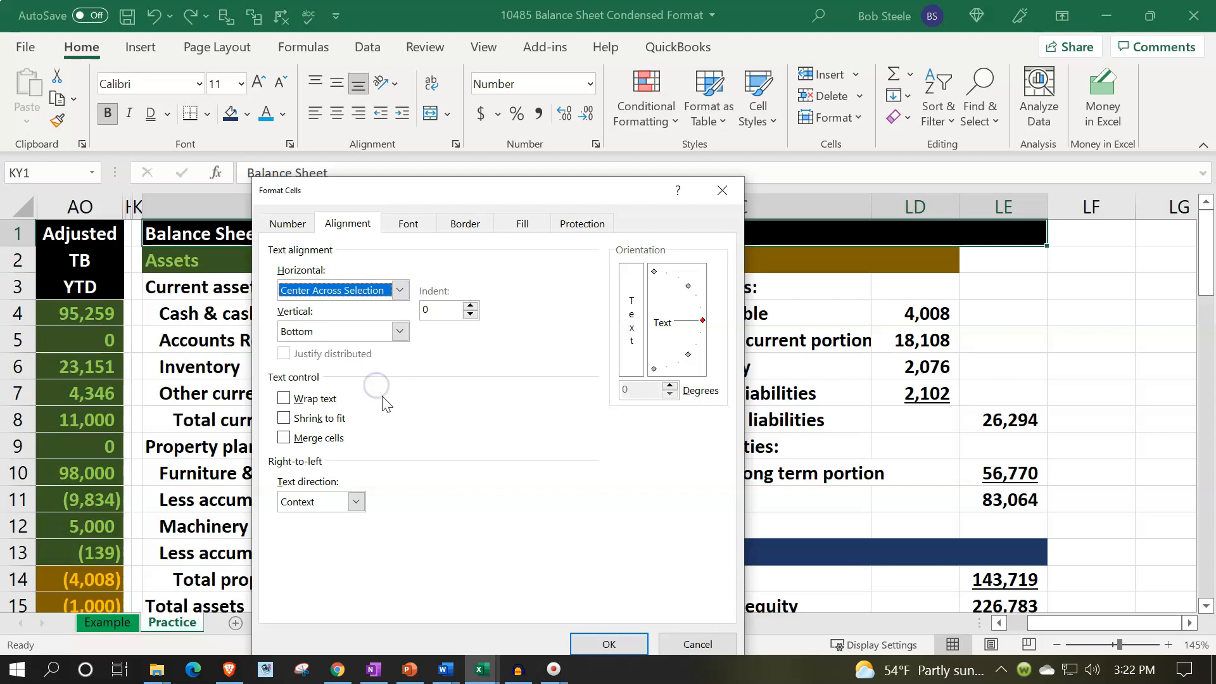
click(608, 644)
click(427, 226)
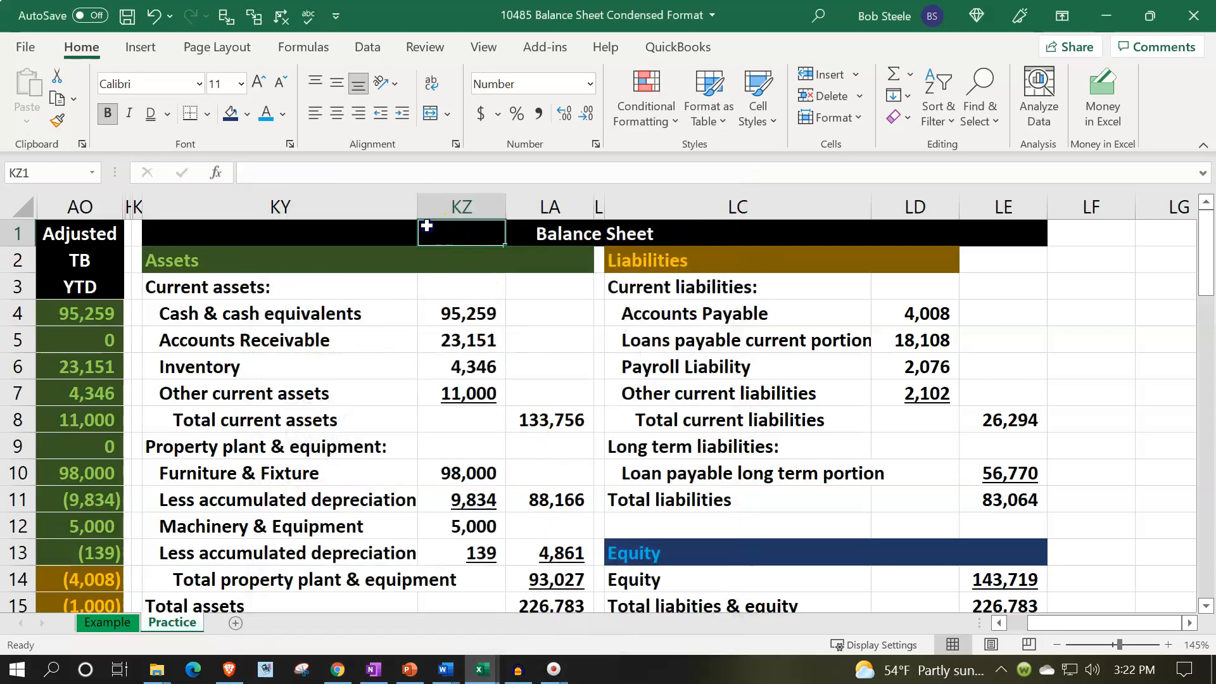
Extend the Liabilities header fill from LD2 to LE2 with the Format Painter.
key(Left)
key(Right)
key(Right)
key(Right)
key(Right)
key(Right)
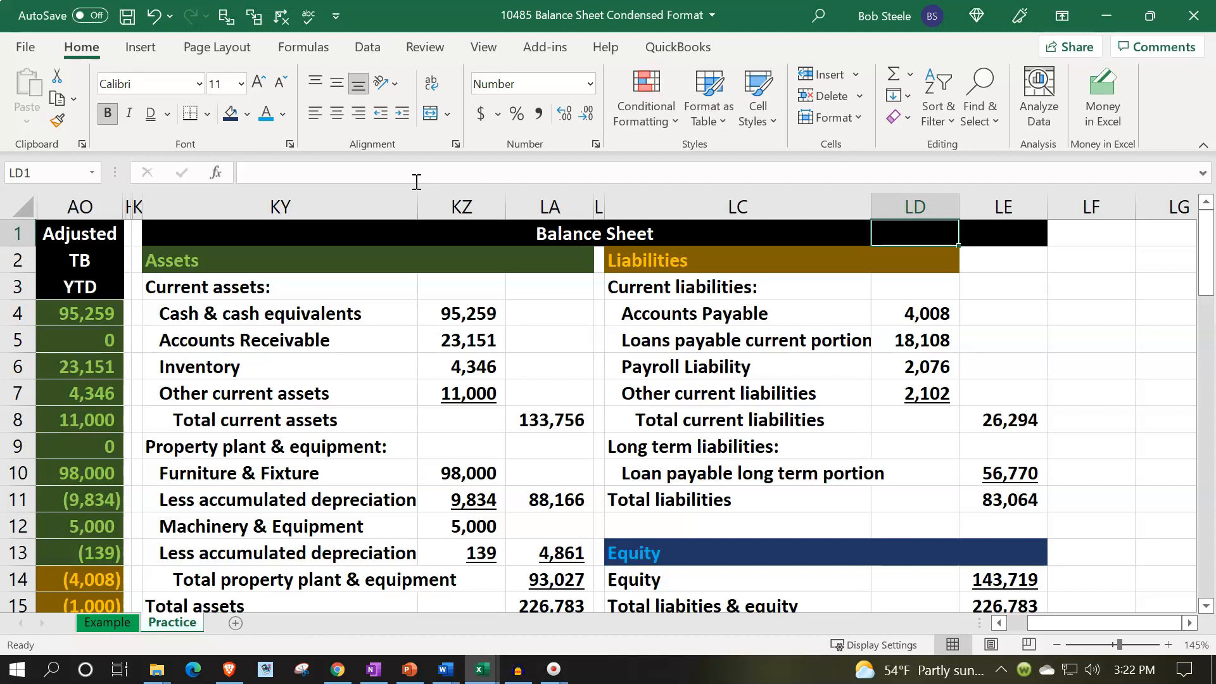
key(Down)
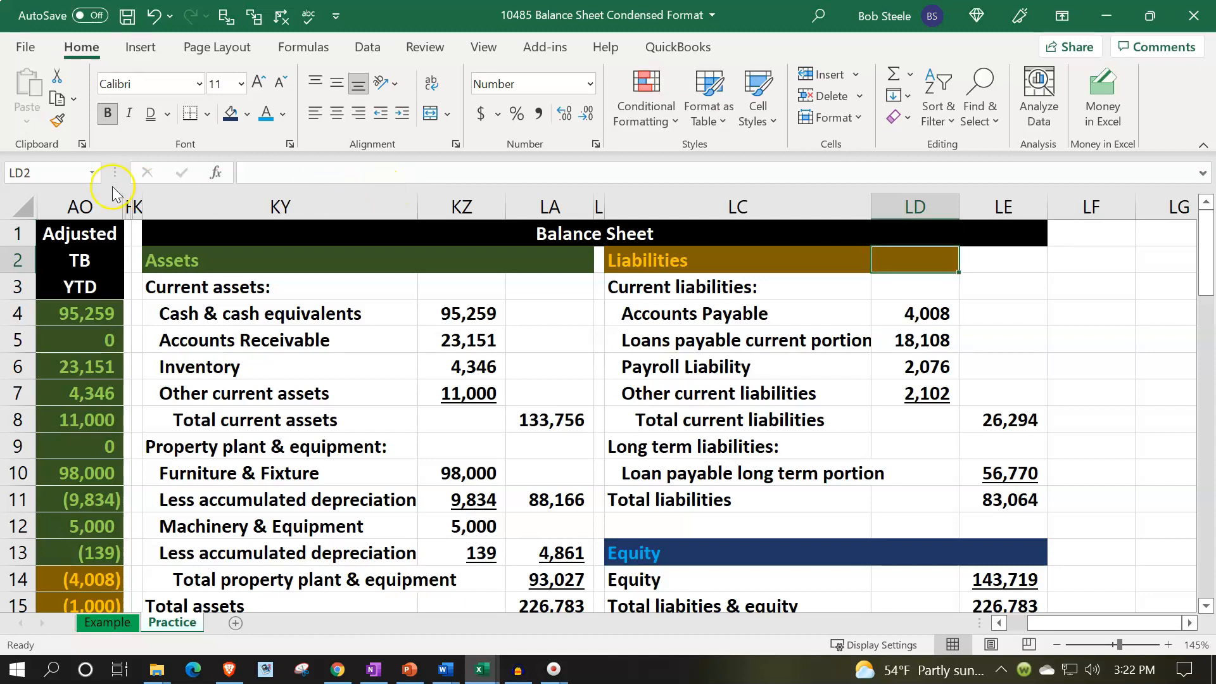
click(58, 125)
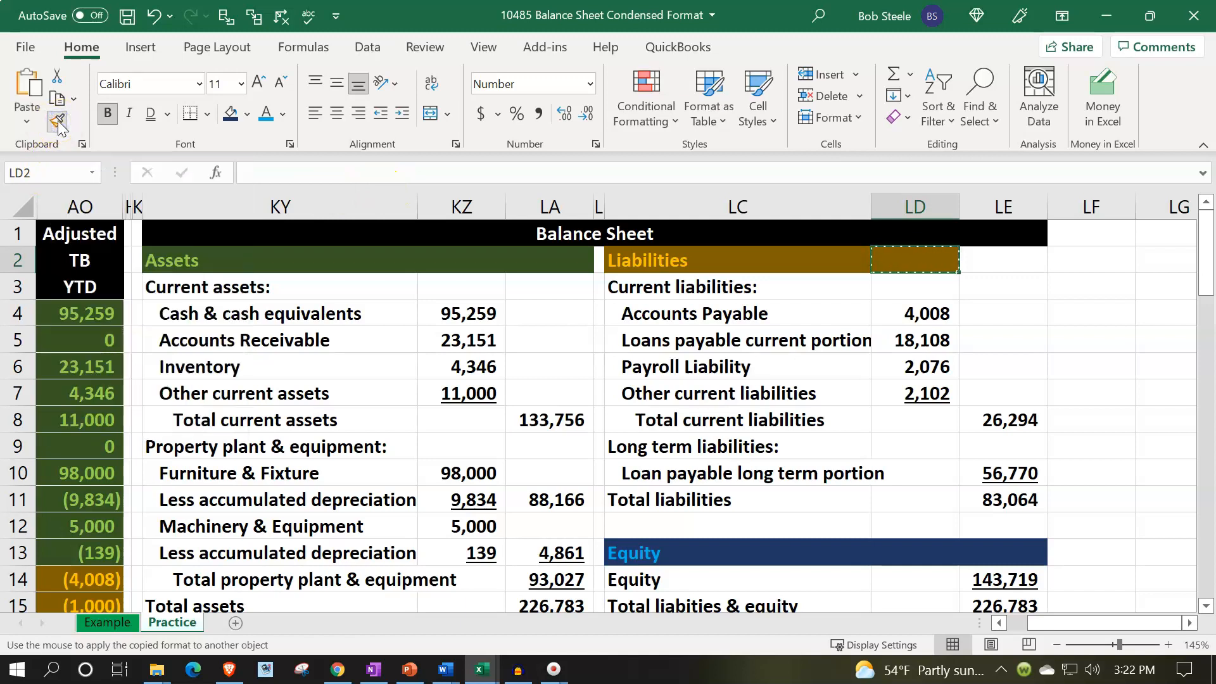
click(1011, 259)
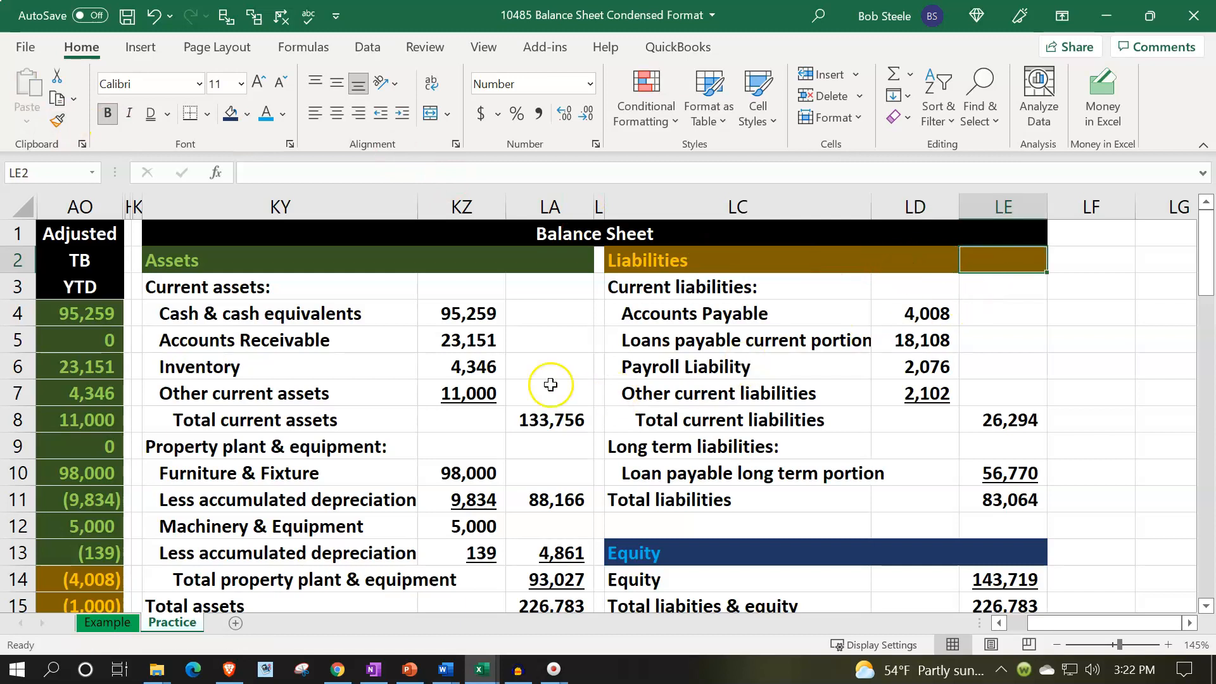
Fill the assets block KY3:LA15 with a light blue custom colour and apply all borders.
drag(222, 284, 520, 559)
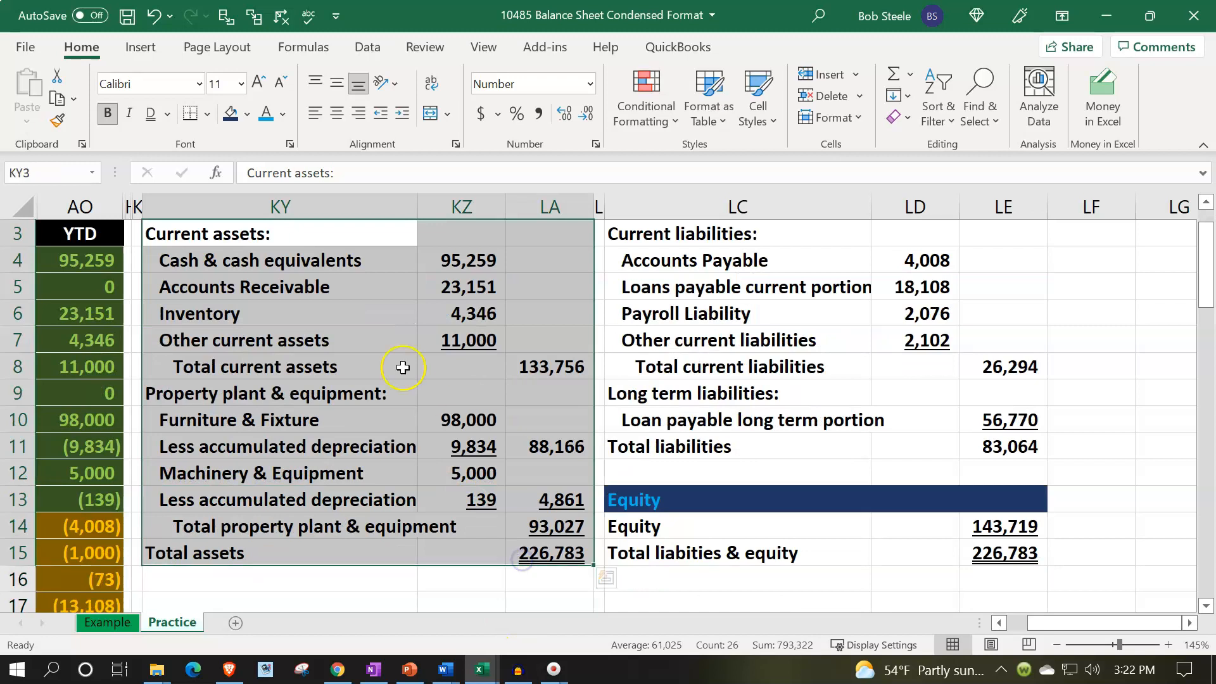
click(248, 115)
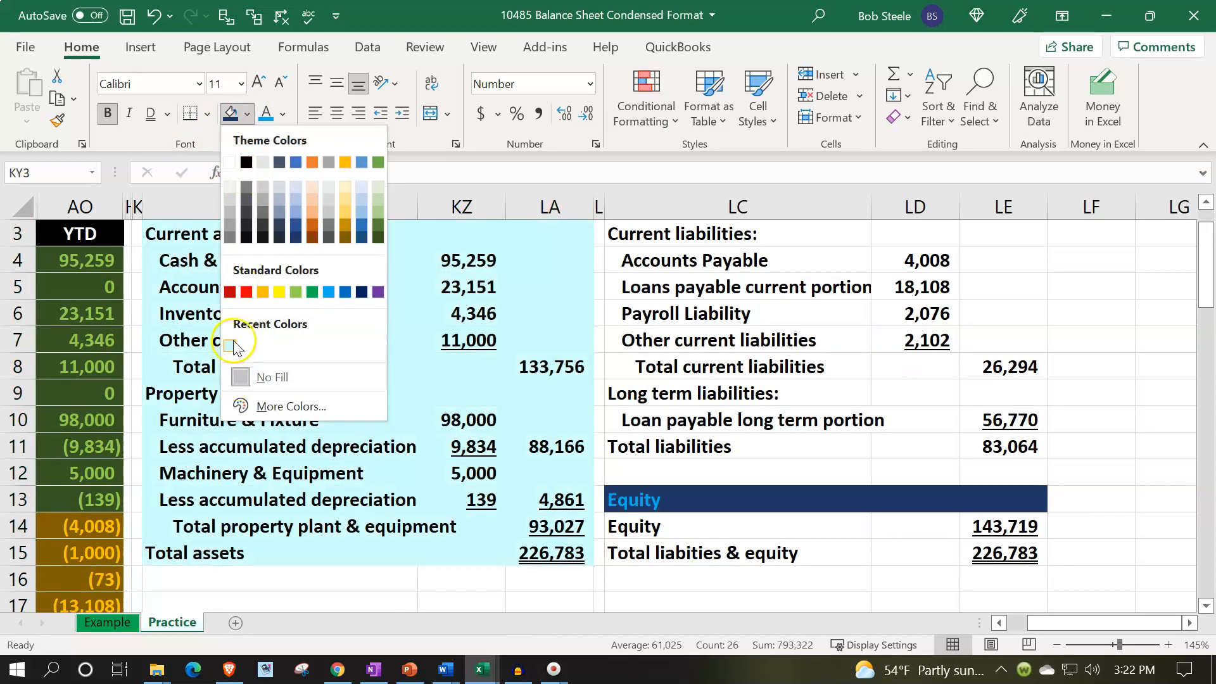
click(279, 407)
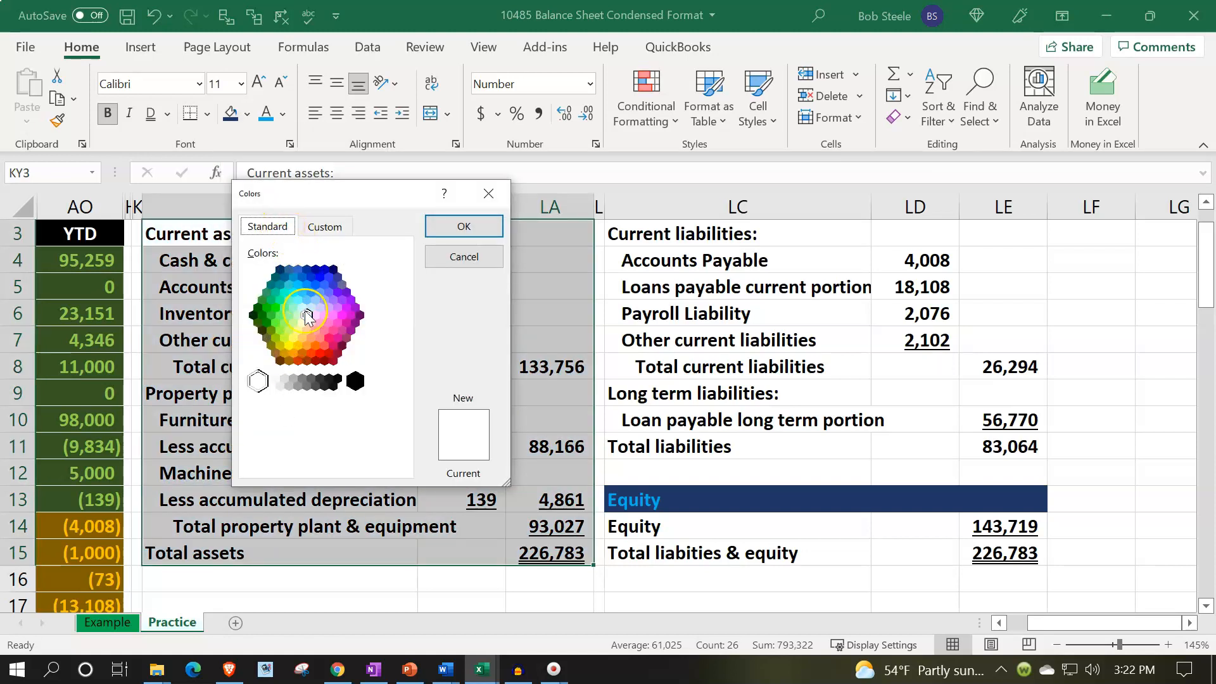
click(303, 308)
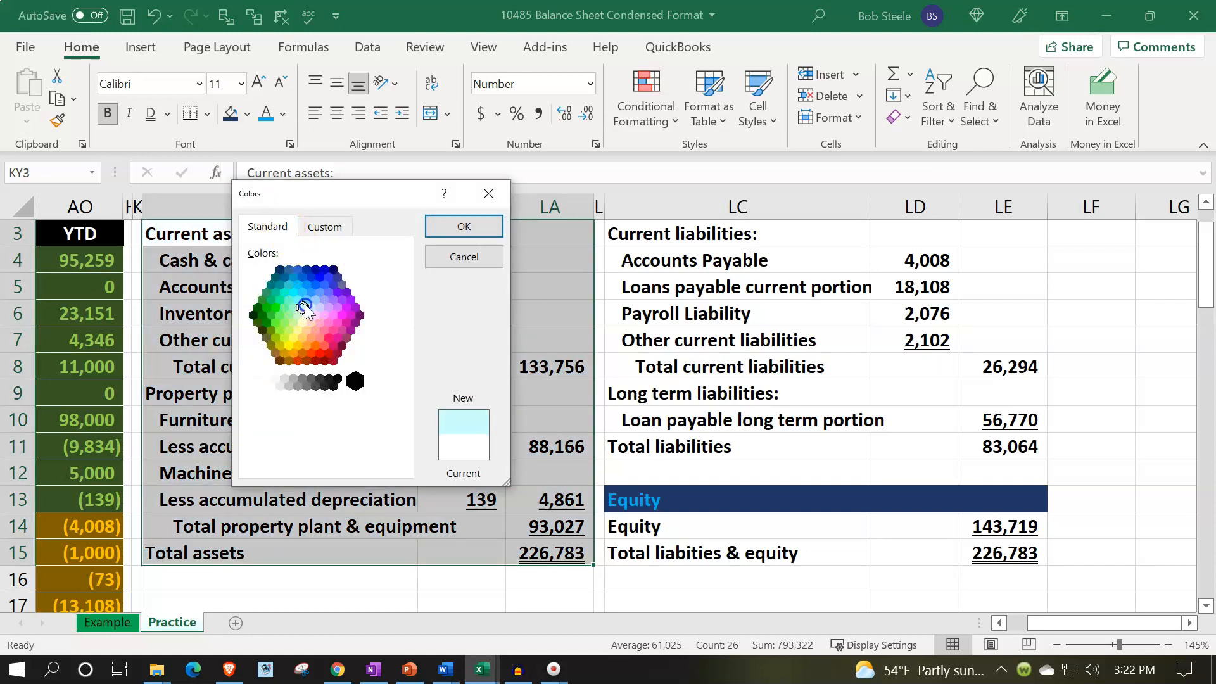
click(448, 234)
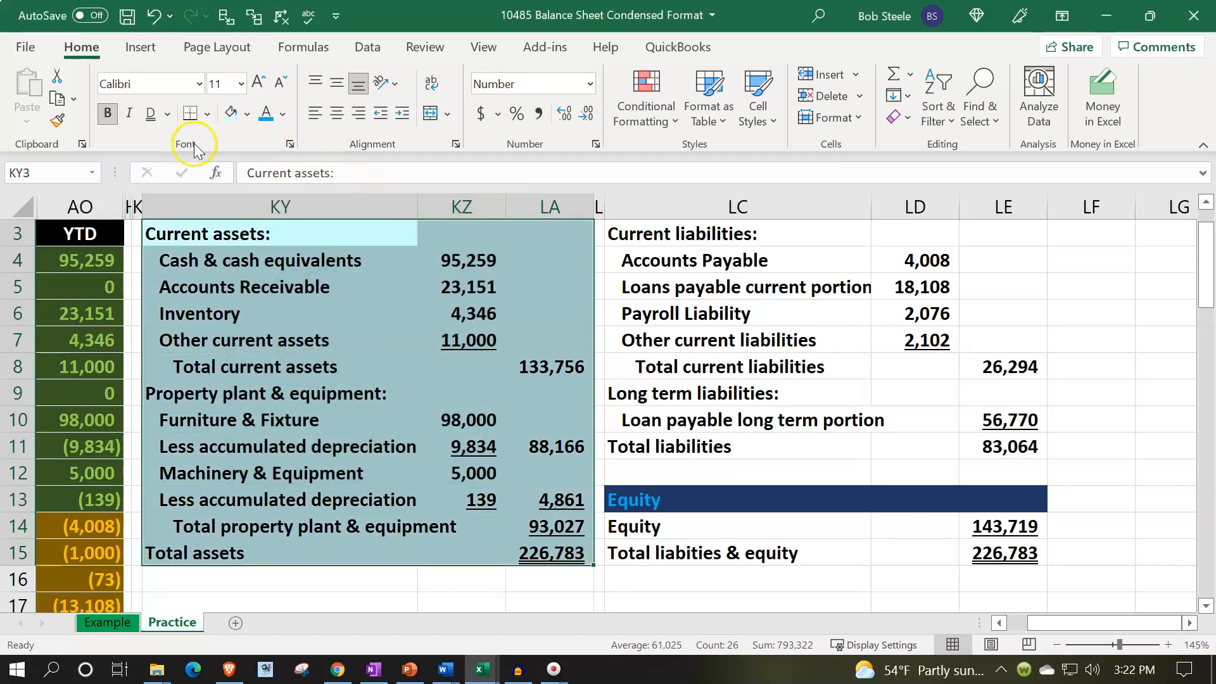
click(207, 114)
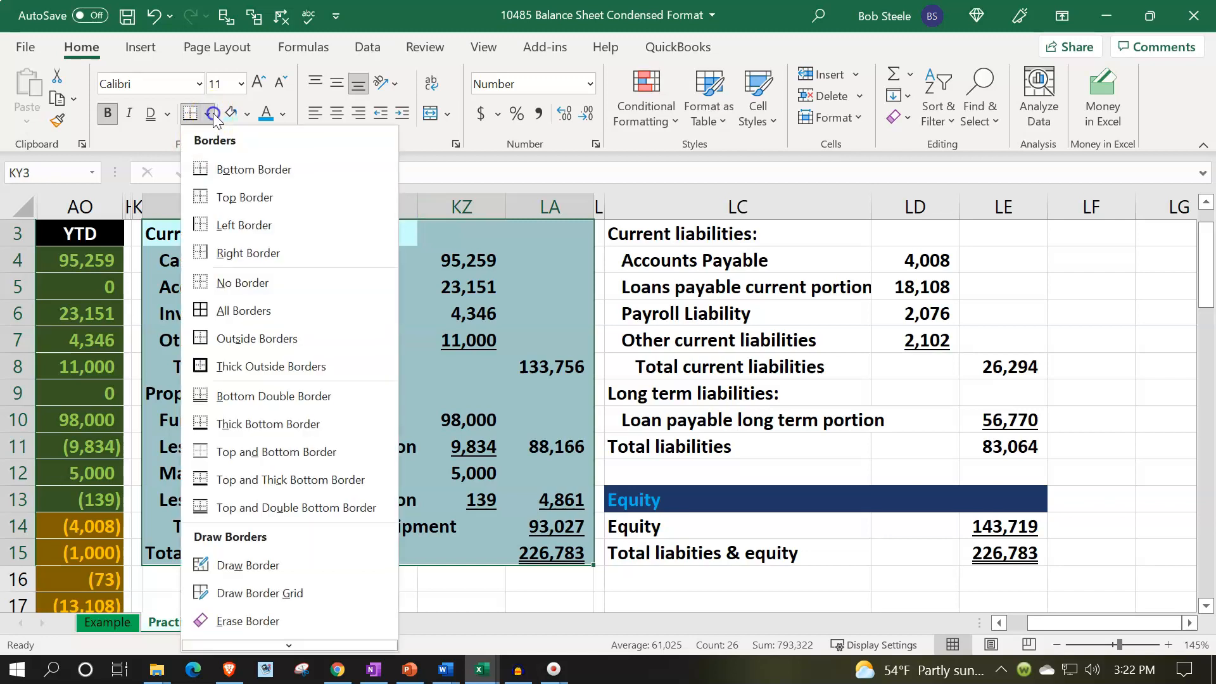
click(247, 311)
scroll(412, 503, up, 1)
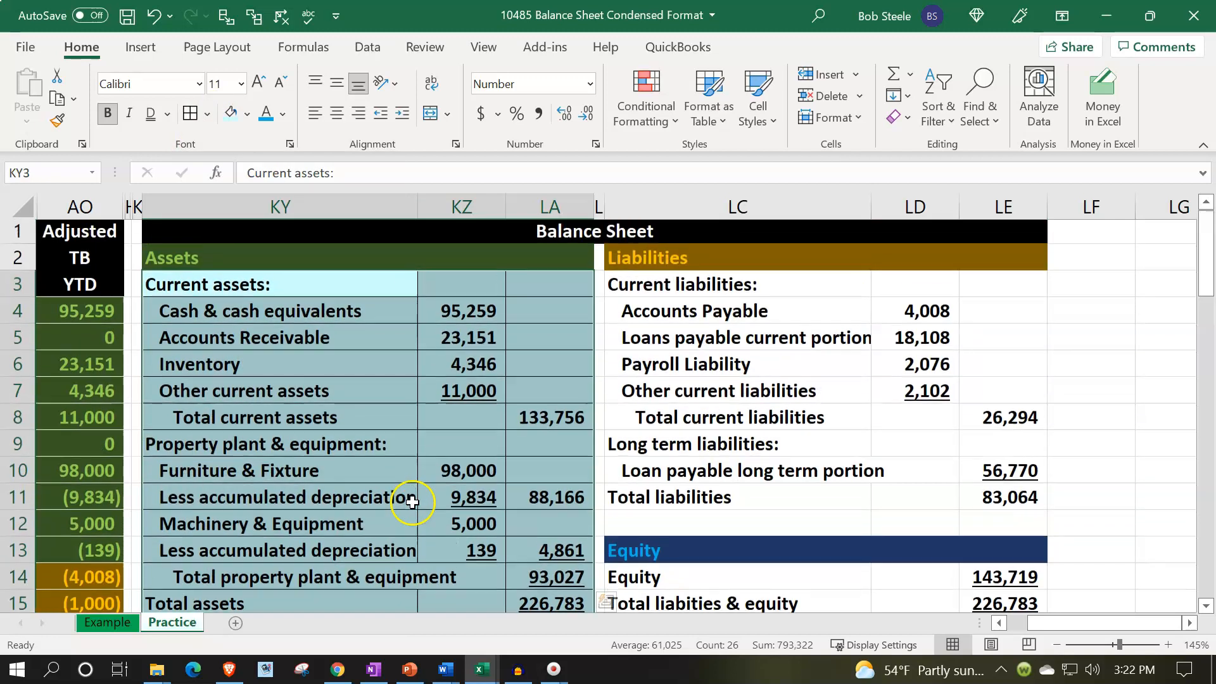
Apply the same light blue fill and all borders to the liabilities block LC3:LE12.
drag(615, 286, 996, 518)
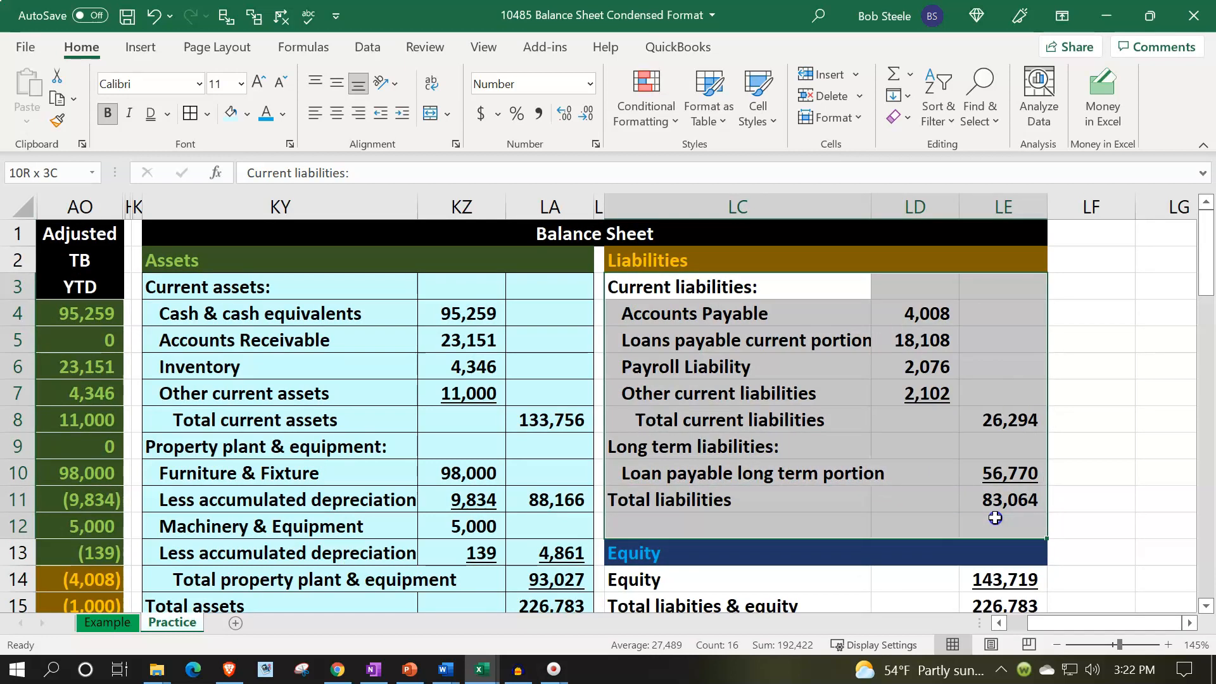
click(231, 113)
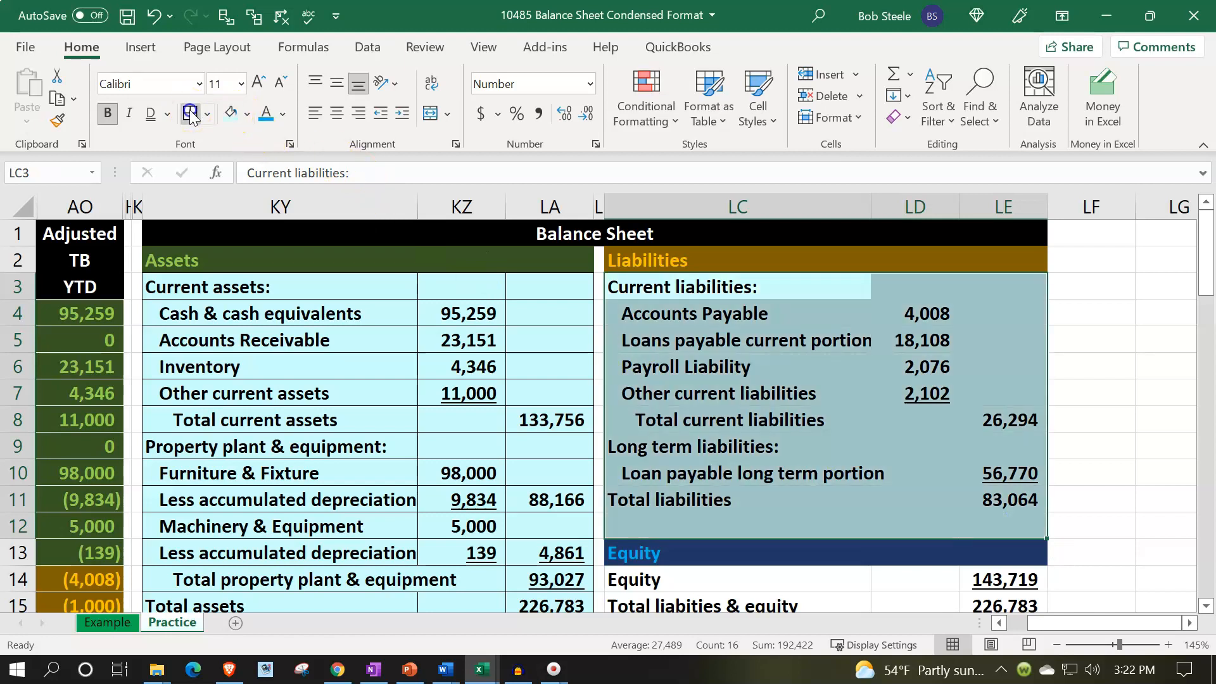
click(190, 114)
scroll(713, 543, down, 1)
Fill the equity rows LC14:LE15 with the light blue colour.
drag(700, 497, 979, 521)
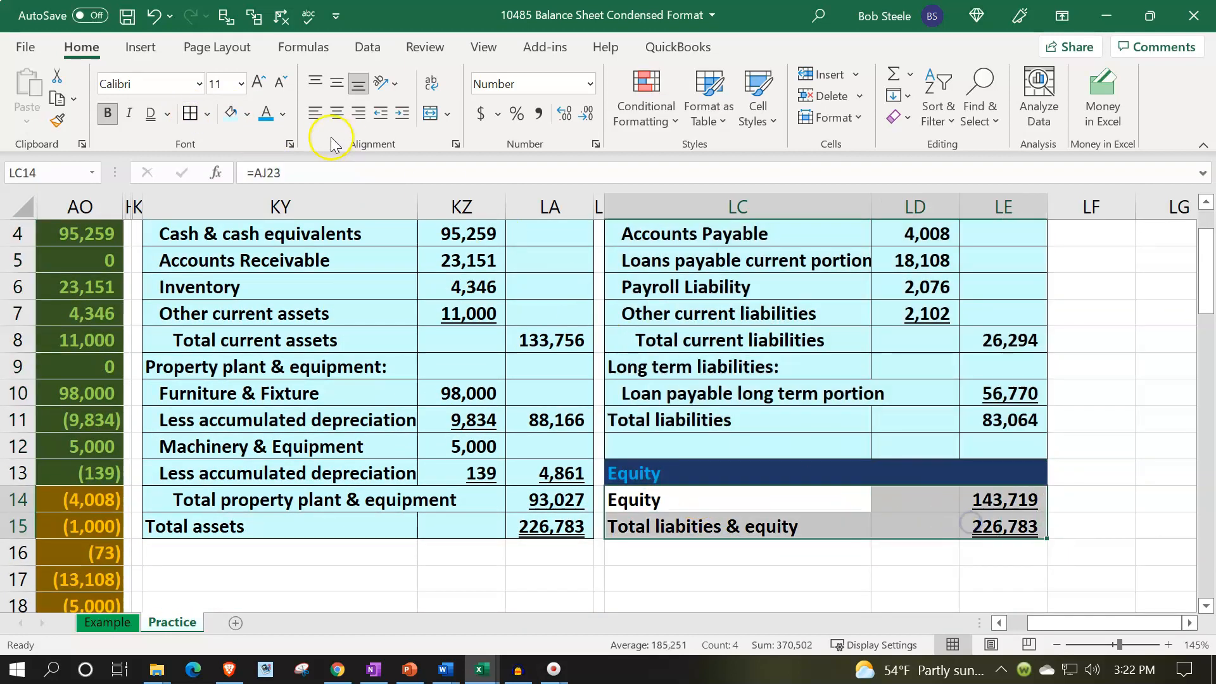
click(231, 114)
click(365, 428)
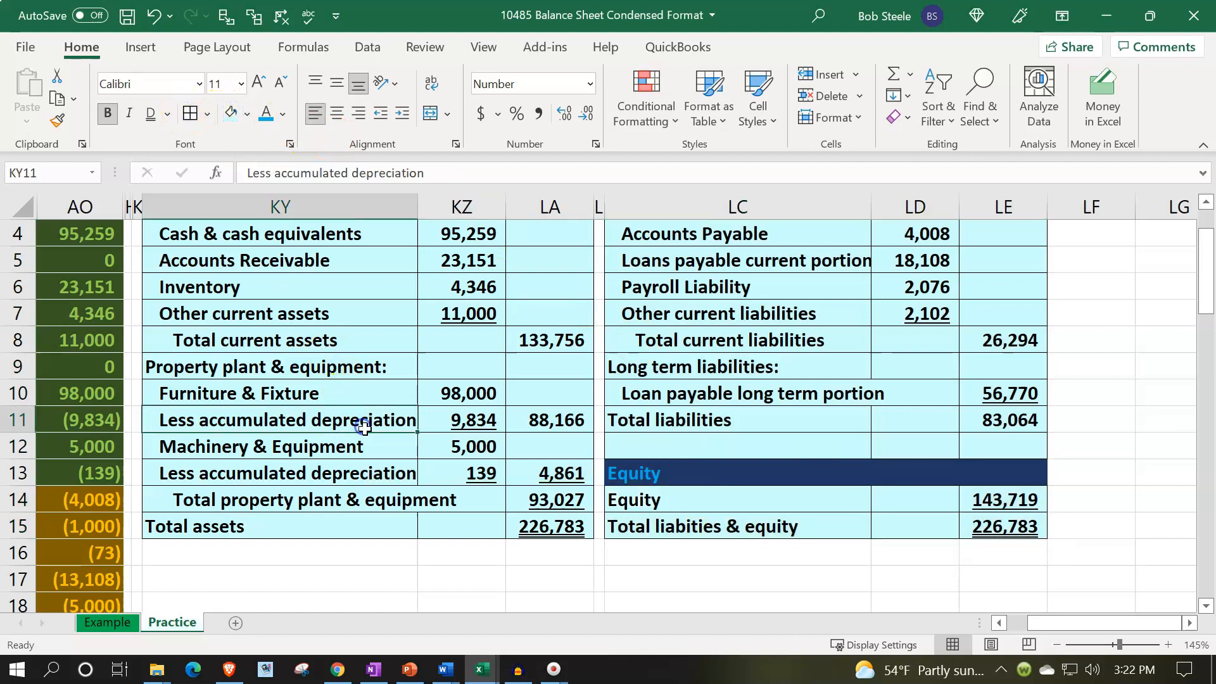
Spell-check columns KY through LE, correcting the misspelled word in Total liabilities & equity to liabilities.
scroll(364, 428, up, 1)
drag(272, 206, 974, 204)
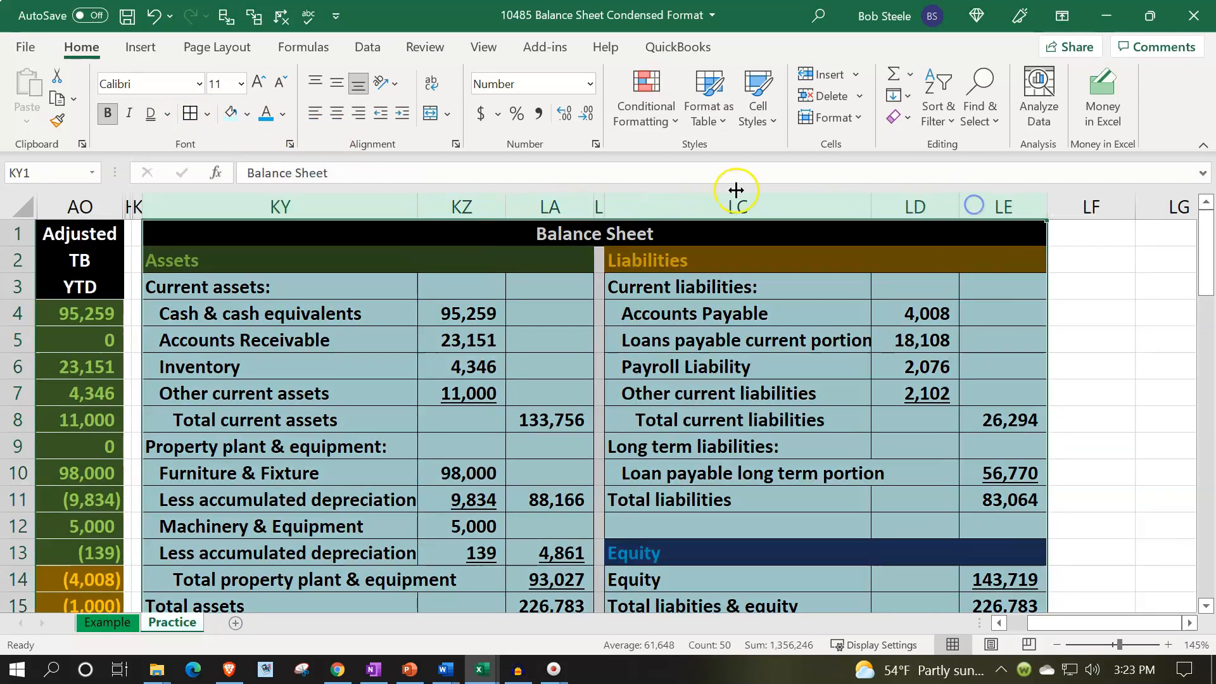
click(304, 14)
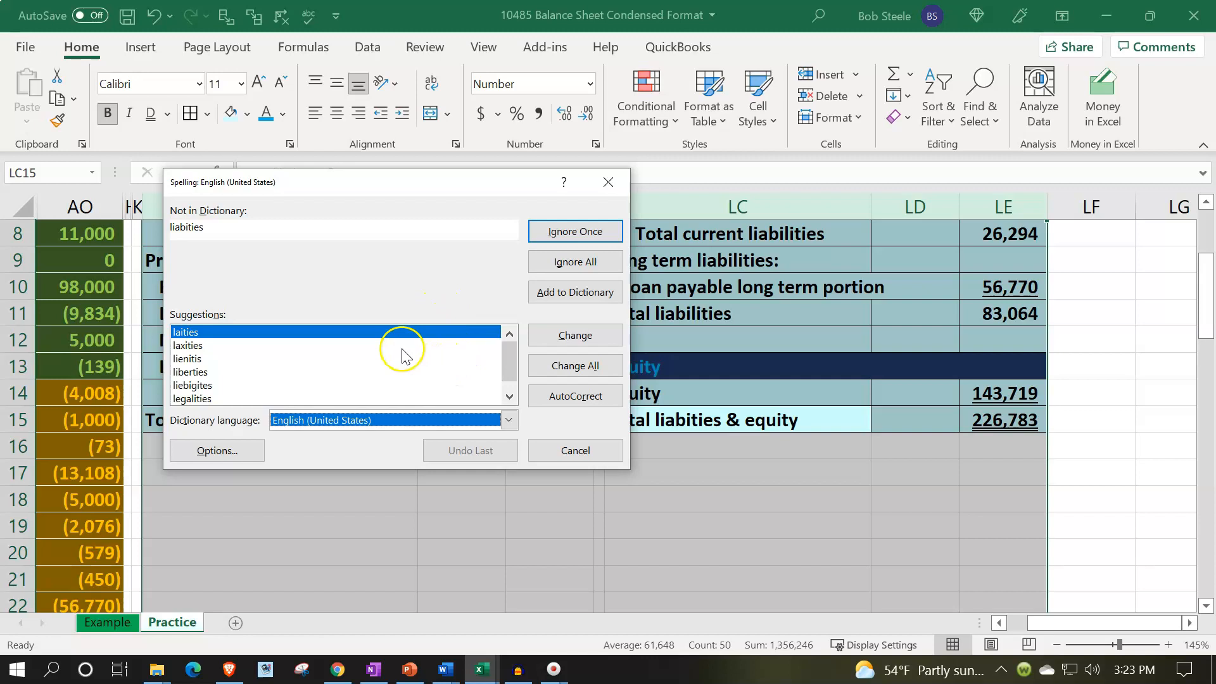
click(219, 229)
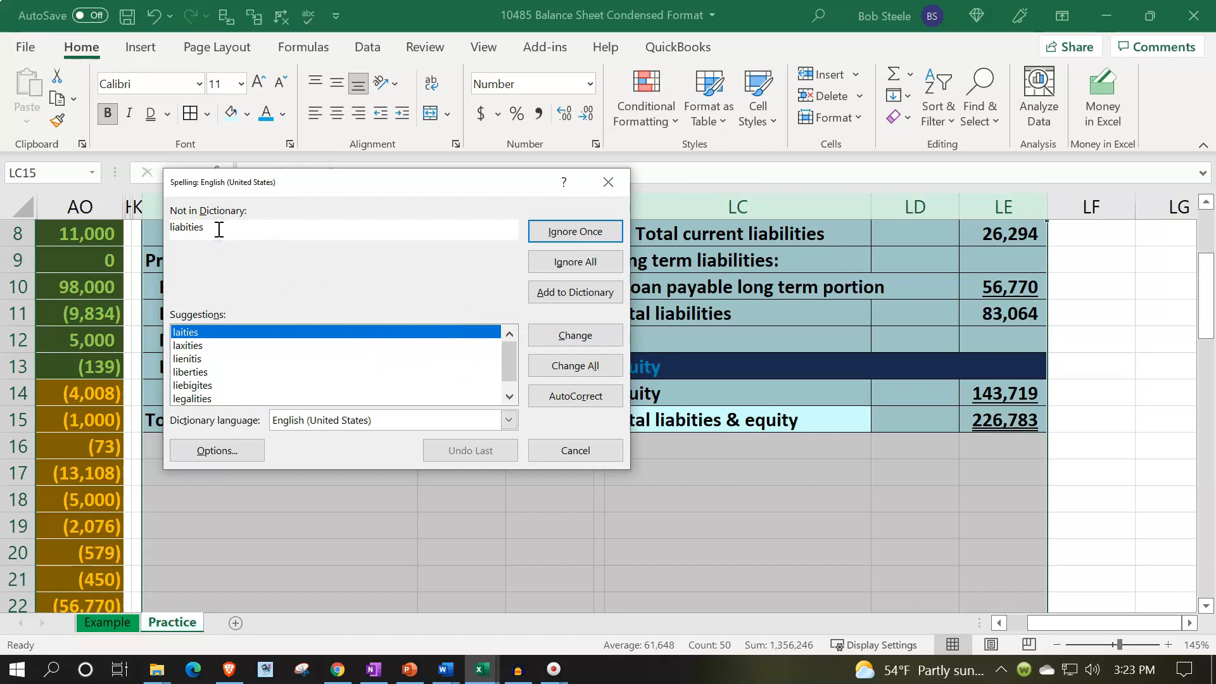
key(BackSpace)
key(BackSpace)
key(BackSpace)
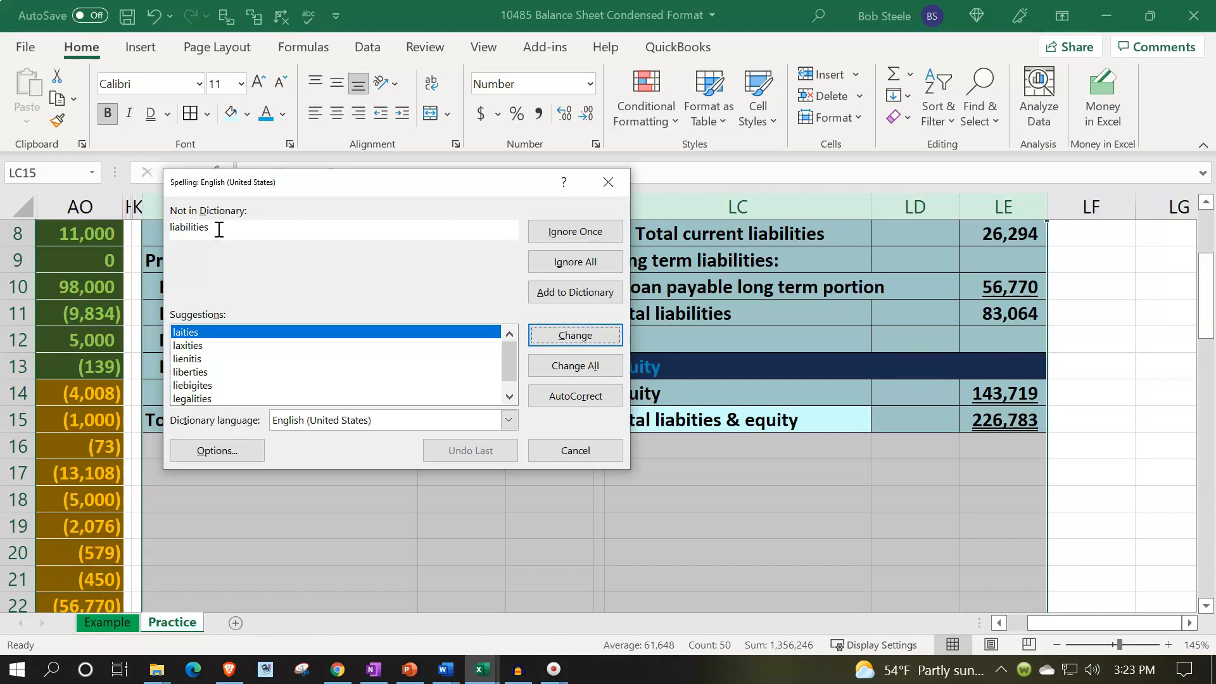
key(Return)
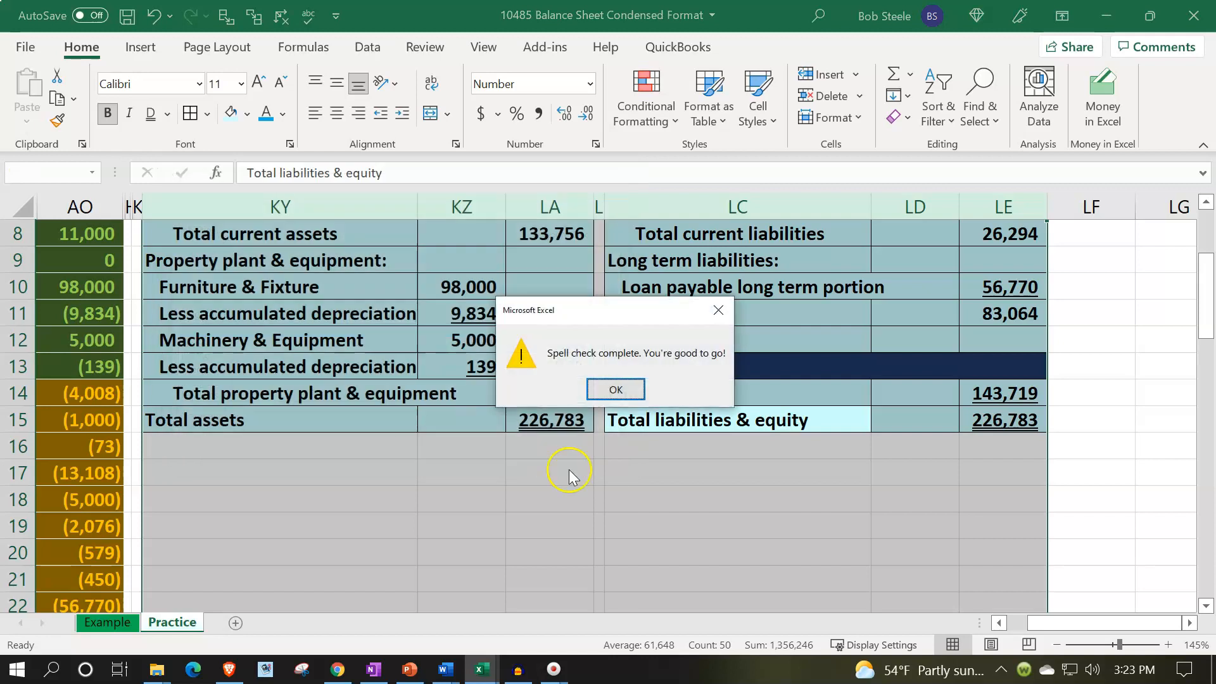
click(616, 389)
Save the workbook.
click(646, 499)
scroll(644, 499, up, 3)
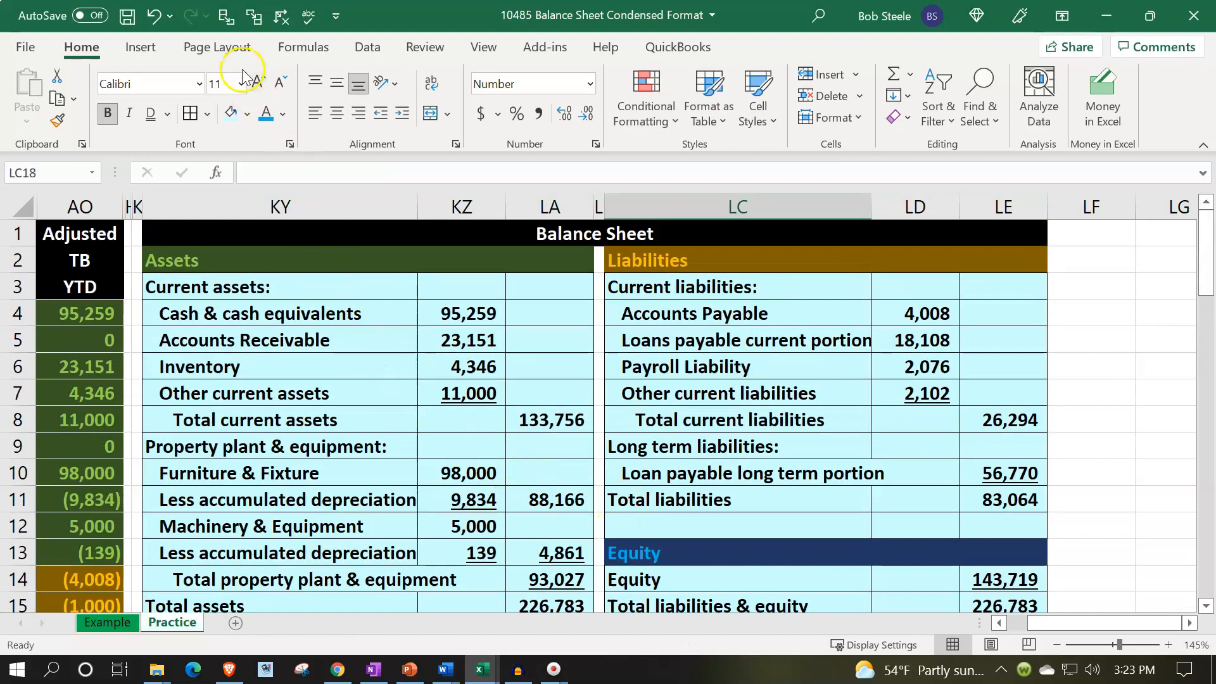
click(126, 16)
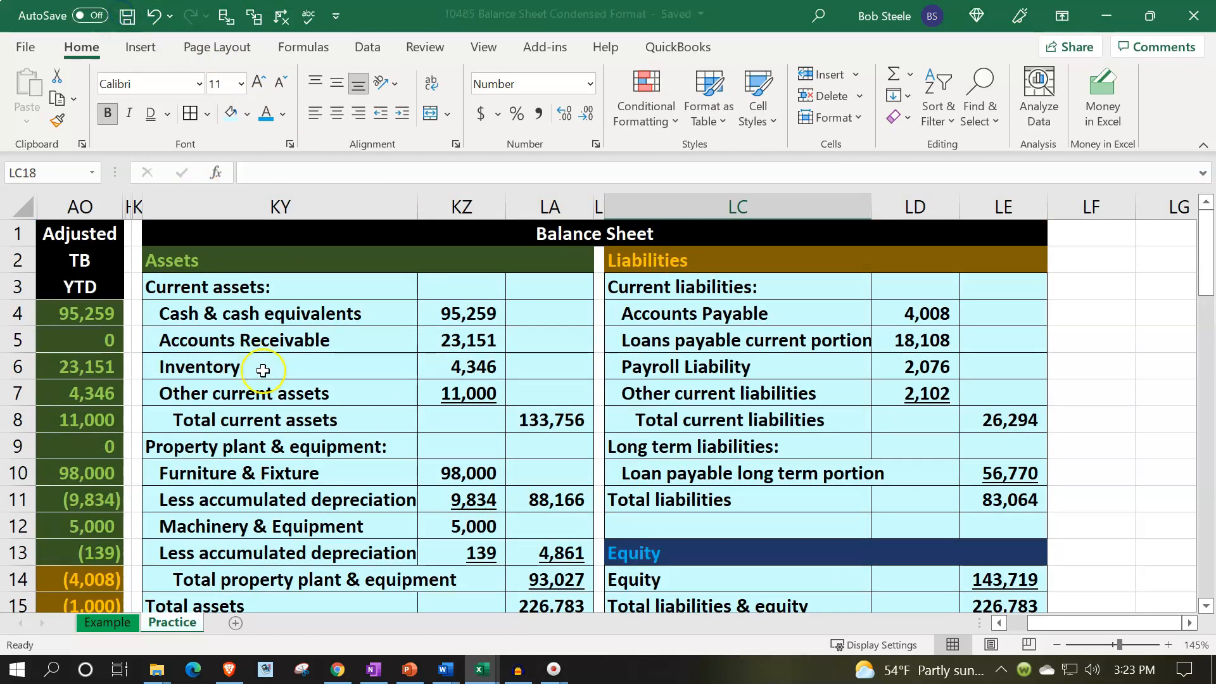